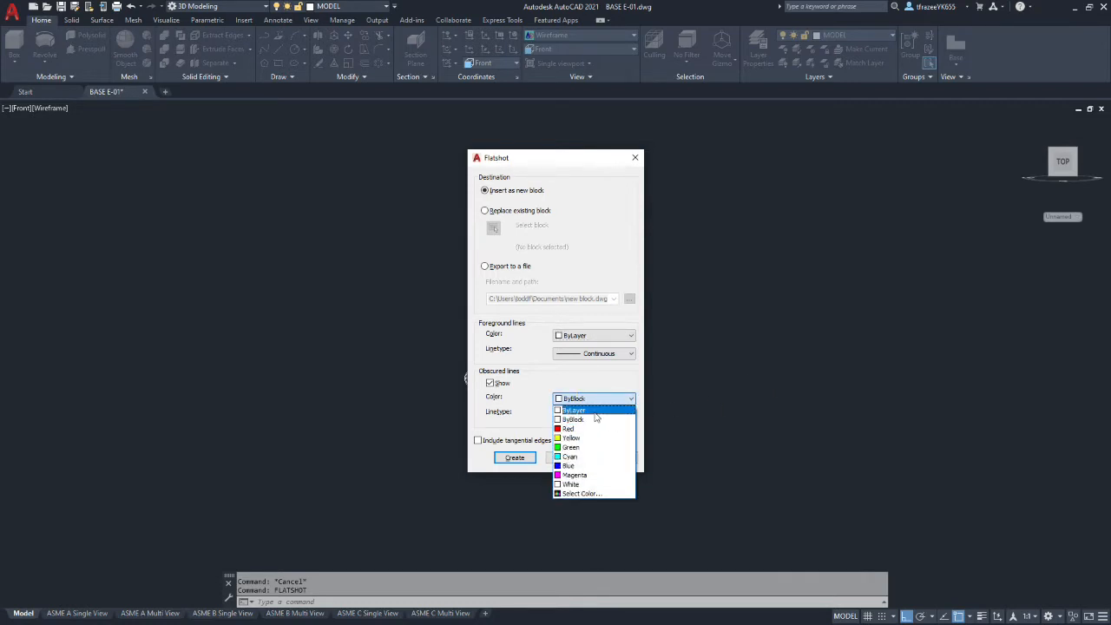
# - Create a Flatshot as a new block with its obscured lines coloured ByLayer and using the HIDDEN linetype
pyautogui.click(595, 411)
pyautogui.click(624, 417)
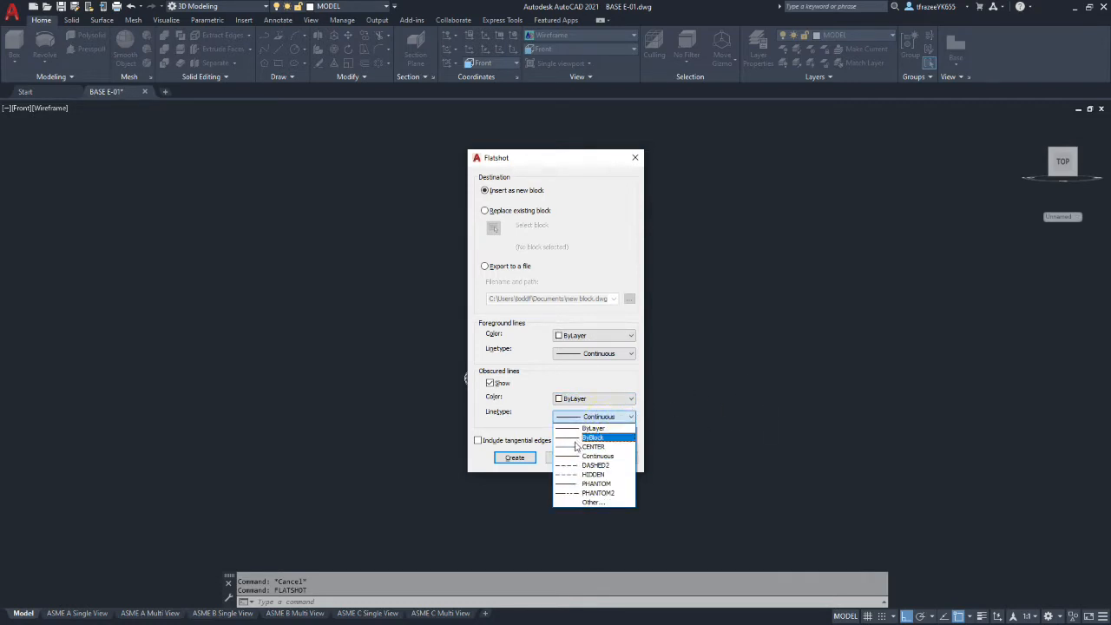
pyautogui.click(592, 475)
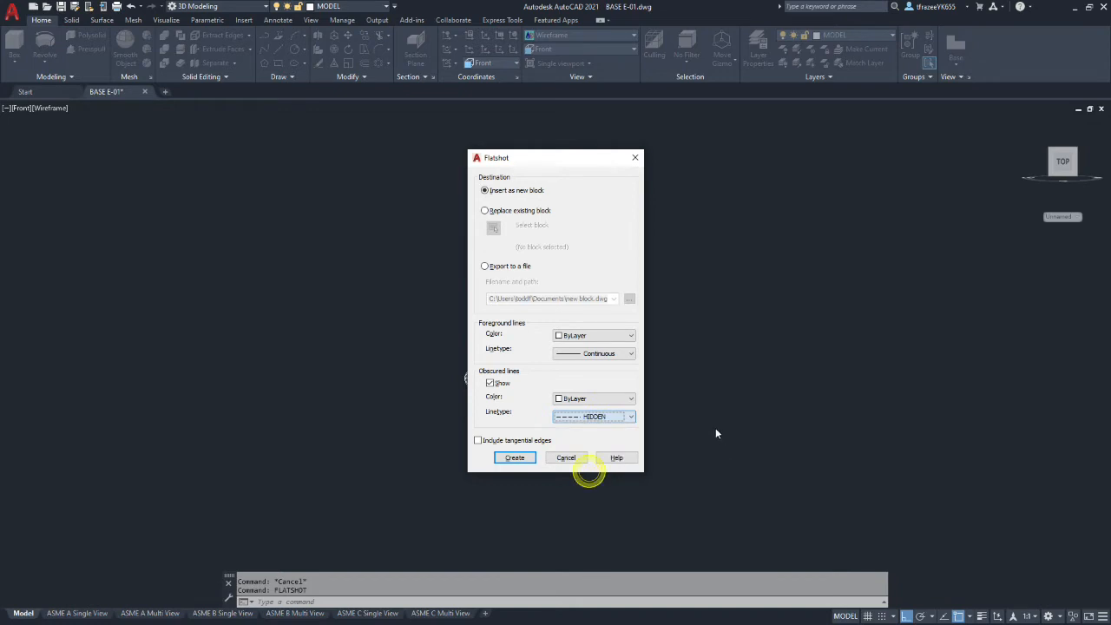
pyautogui.click(515, 458)
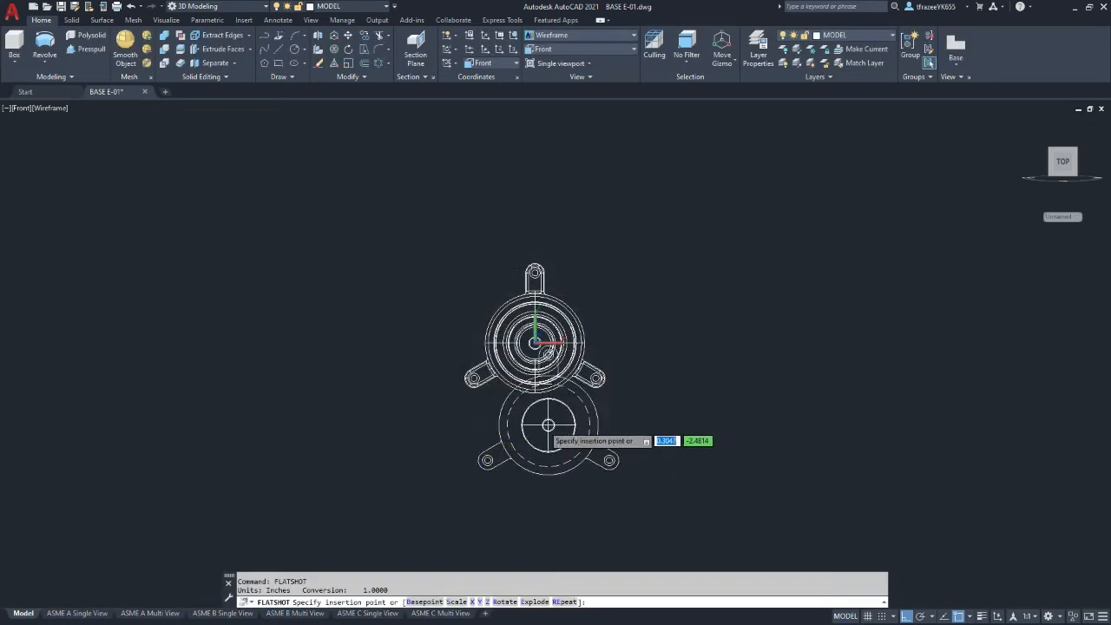
# - Place the flattened front view block well above the model, with X and Y scale 1 and rotation 0
pyautogui.scroll(-4, 523, 169)
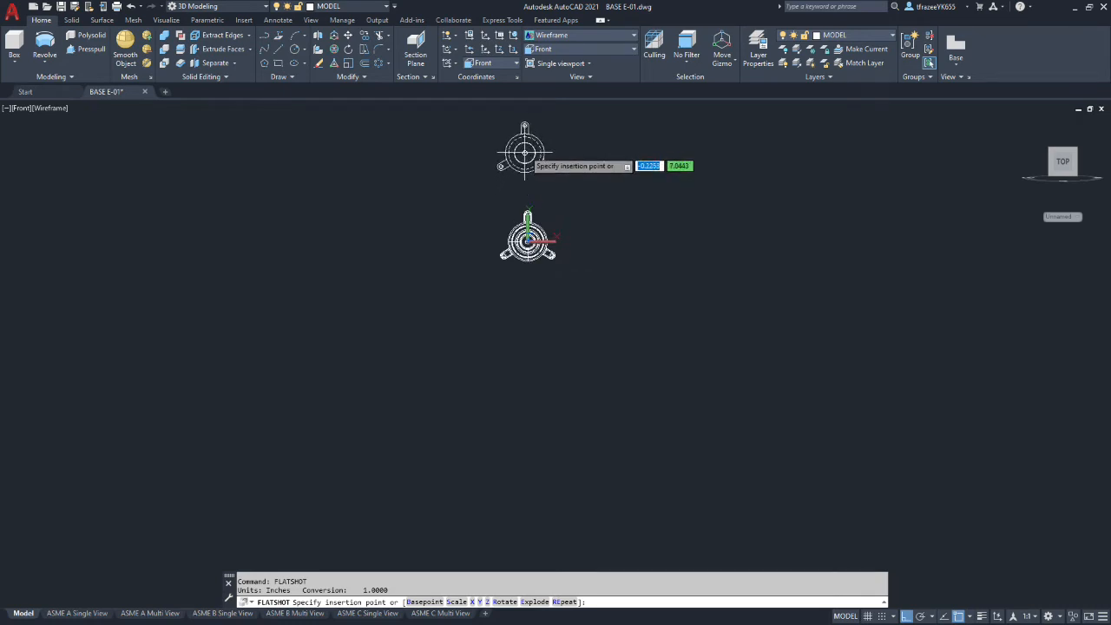
pyautogui.scroll(-2, 524, 143)
pyautogui.scroll(-4, 533, 344)
pyautogui.scroll(4, 534, 278)
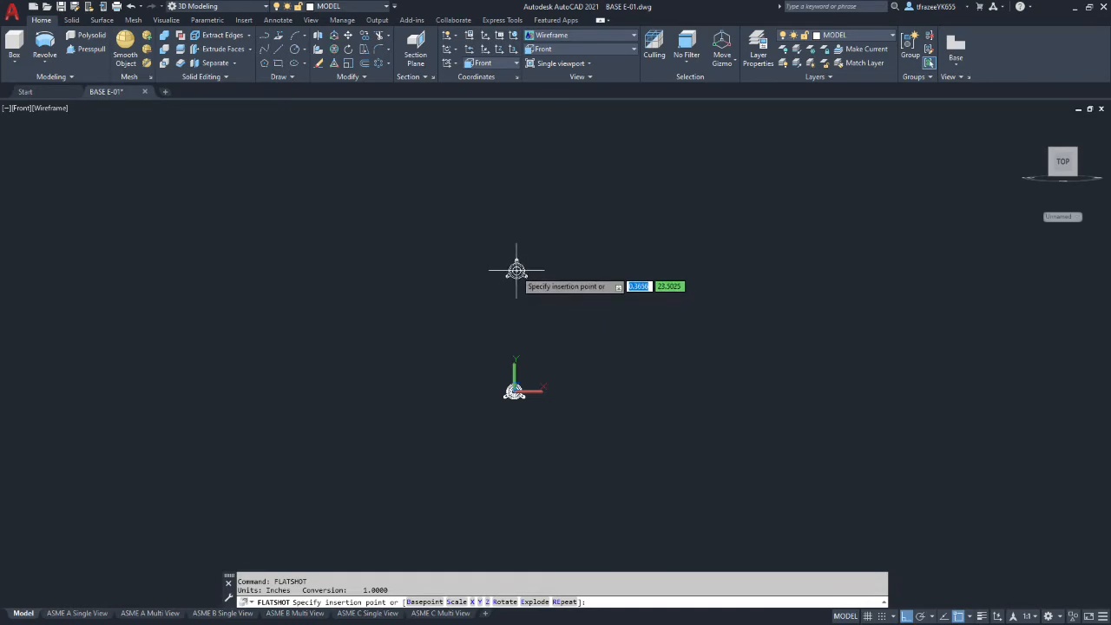
pyautogui.click(514, 391)
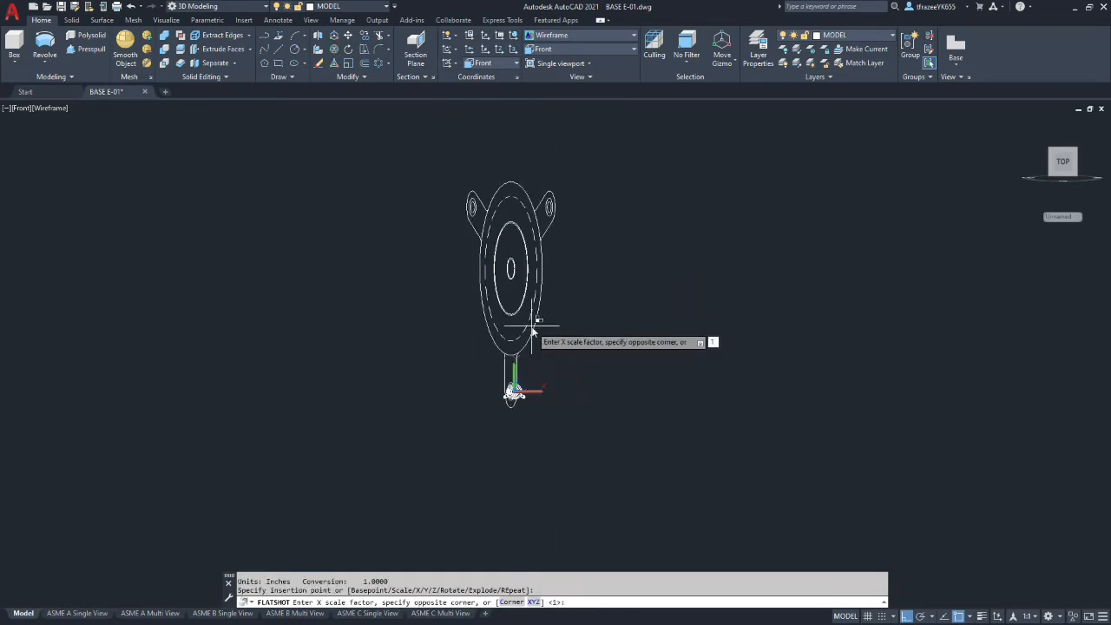
pyautogui.press('Return')
pyautogui.press('Return')
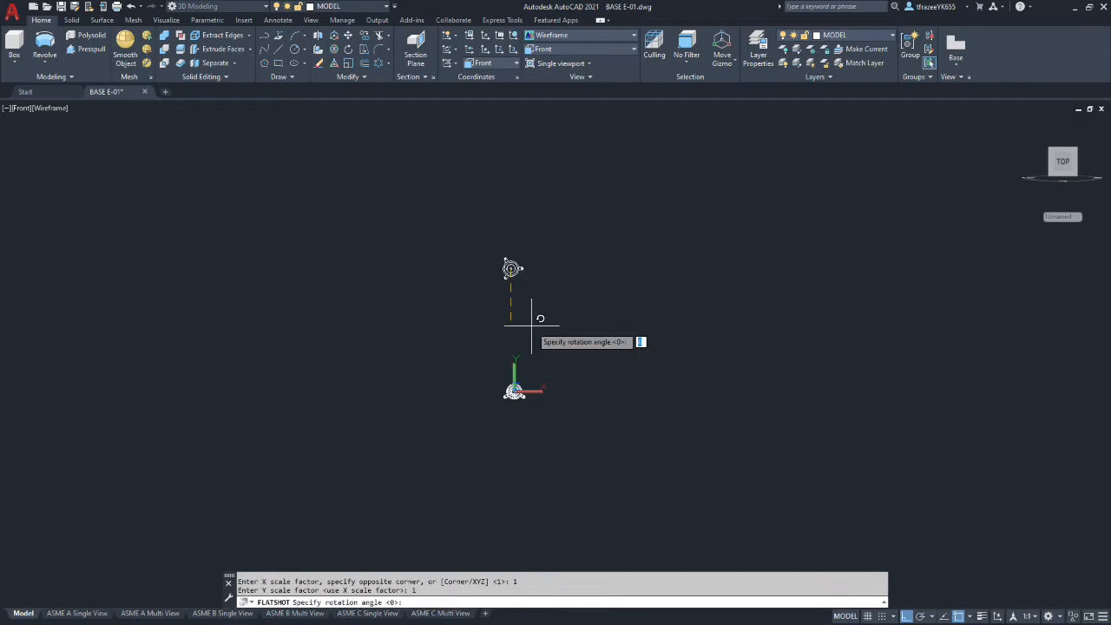
pyautogui.press('Return')
# - Examine the visible and hidden lines of the flattened front view and its position relative to the solid model
pyautogui.scroll(12, 494, 253)
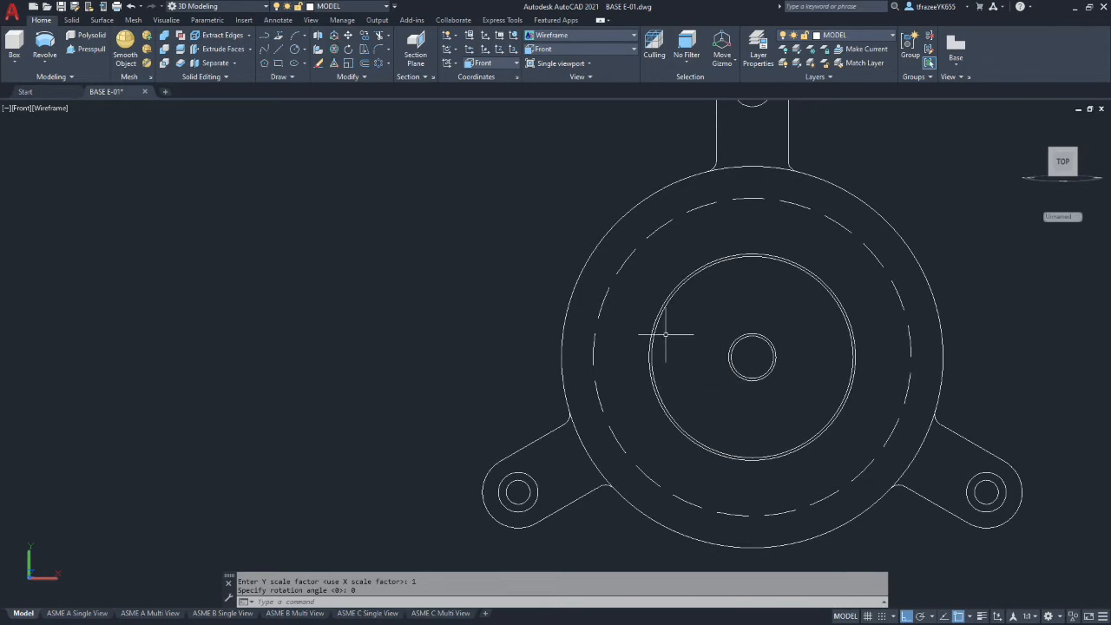
pyautogui.scroll(3, 659, 330)
pyautogui.scroll(-6, 653, 334)
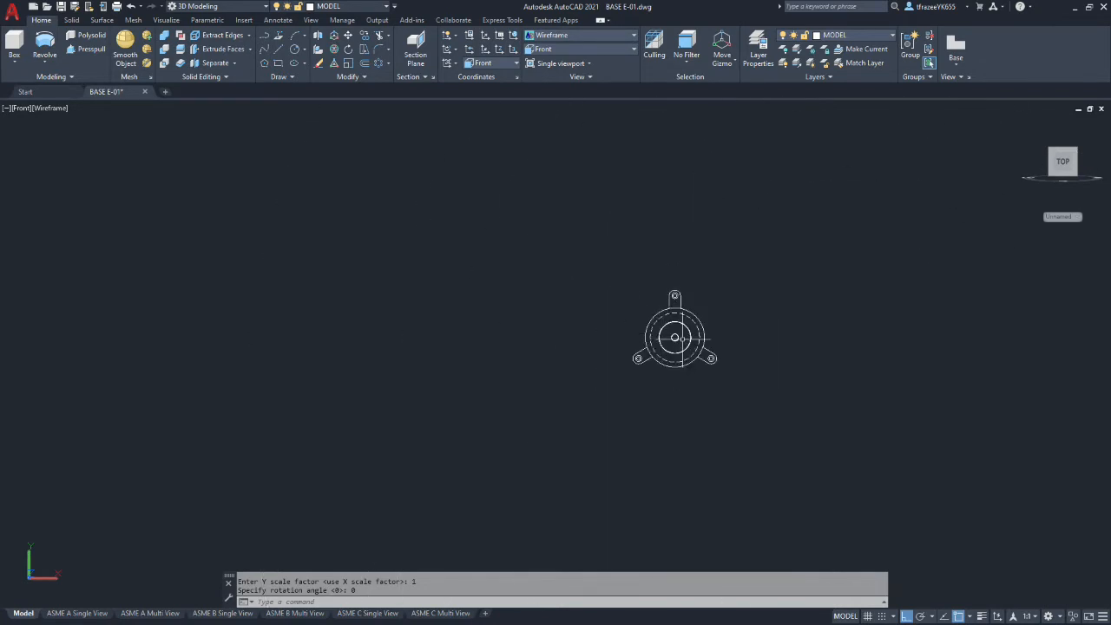
pyautogui.scroll(2, 686, 332)
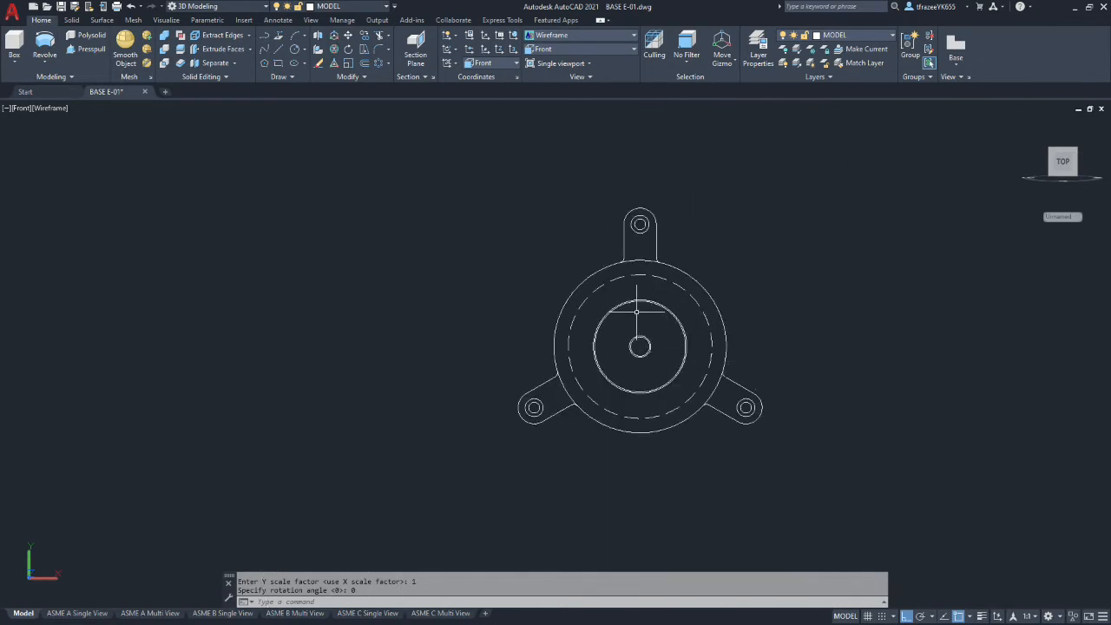
pyautogui.scroll(3, 637, 313)
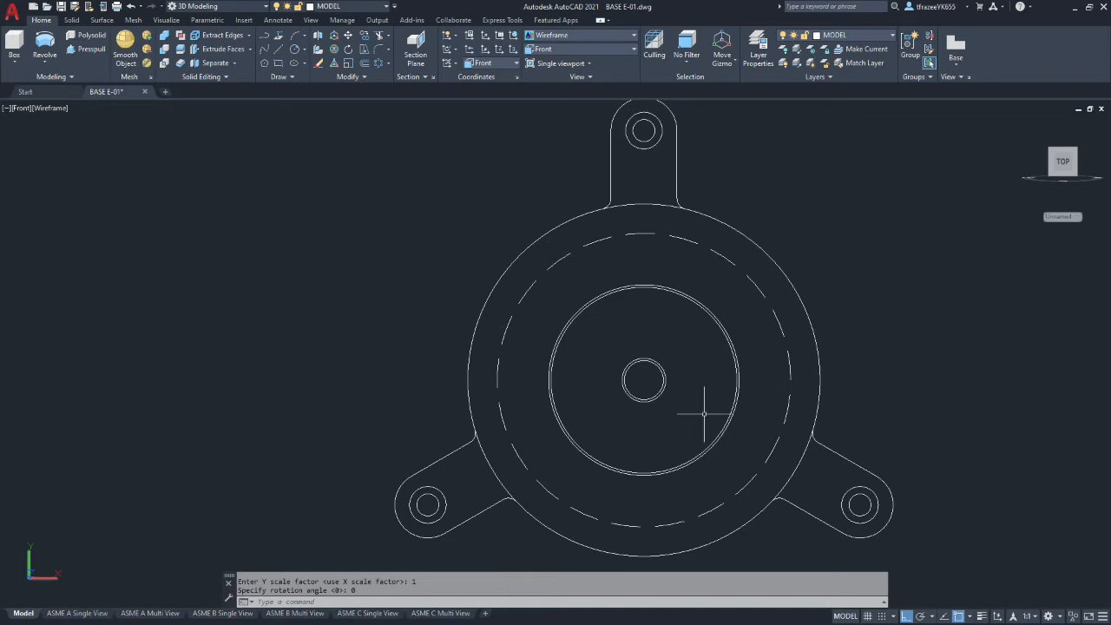
pyautogui.scroll(-8, 607, 252)
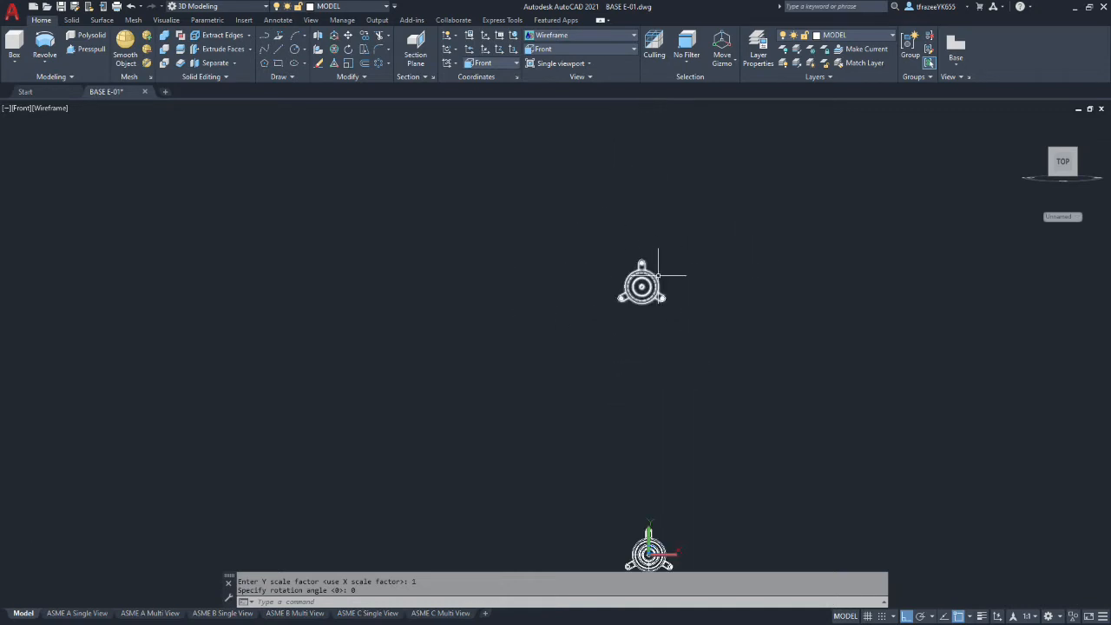
pyautogui.scroll(-6, 704, 373)
pyautogui.scroll(8, 717, 347)
pyautogui.scroll(-6, 746, 354)
pyautogui.scroll(5, 769, 359)
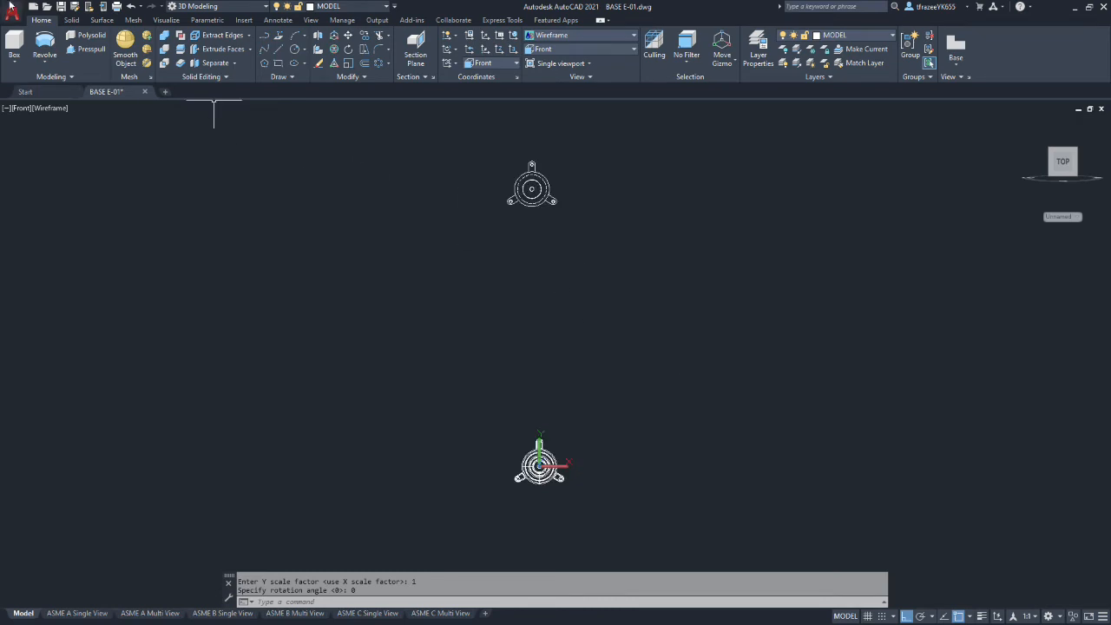
# - Save the drawing, orbit the solid to an angled 3D view and set the UCS to World
pyautogui.click(61, 7)
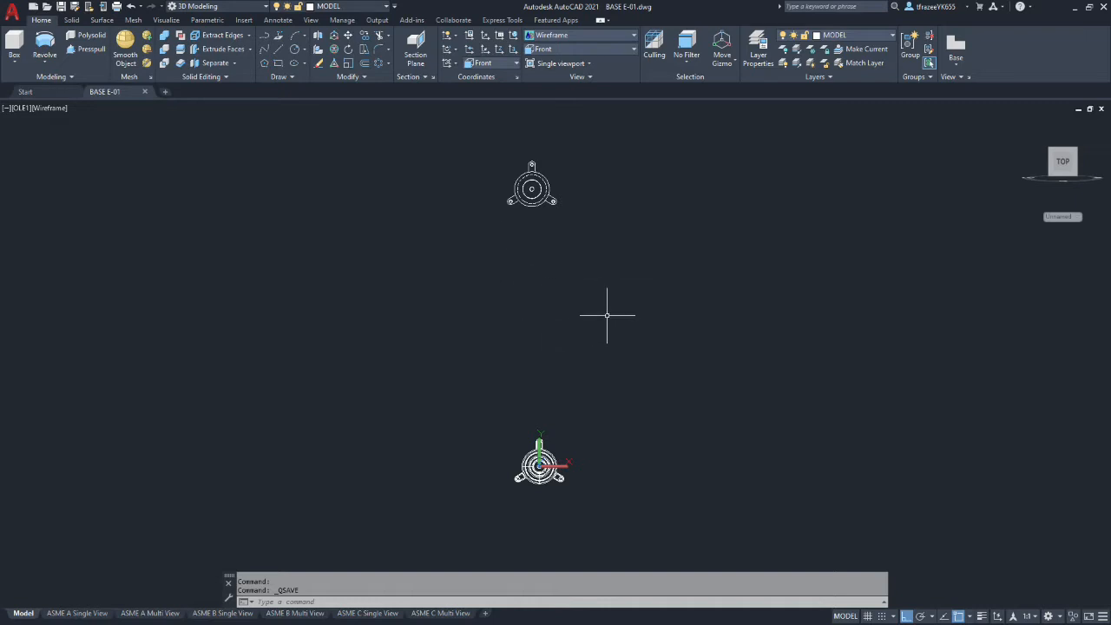
pyautogui.keyDown('shift'); pyautogui.moveTo(650, 318); pyautogui.dragTo(551, 402, button='middle'); pyautogui.keyUp('shift')
pyautogui.scroll(-4, 471, 398)
pyautogui.scroll(3, 476, 430)
pyautogui.scroll(2, 497, 340)
pyautogui.scroll(5, 526, 375)
pyautogui.click(491, 63)
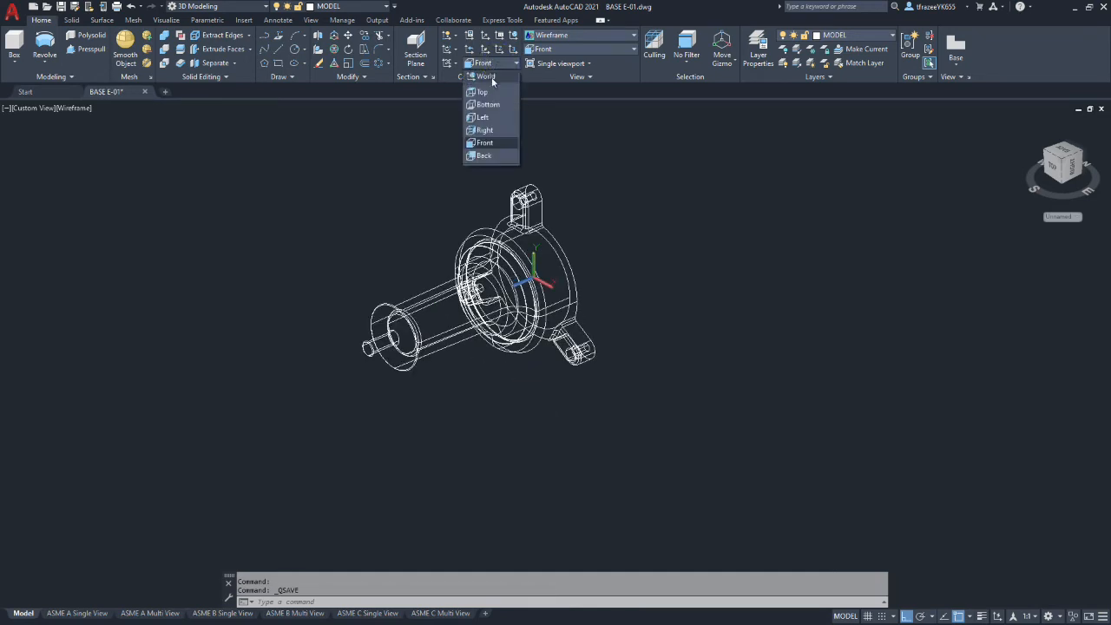
pyautogui.click(488, 78)
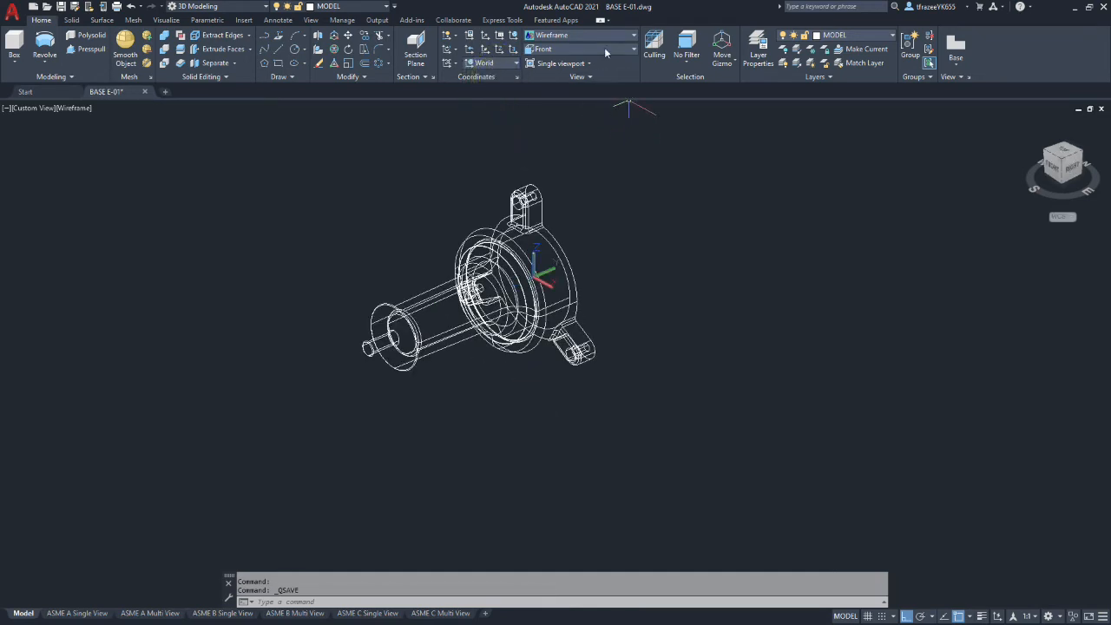
# - Try the Right view of the model and orbit back to an angled 3D view
pyautogui.click(630, 49)
pyautogui.click(555, 95)
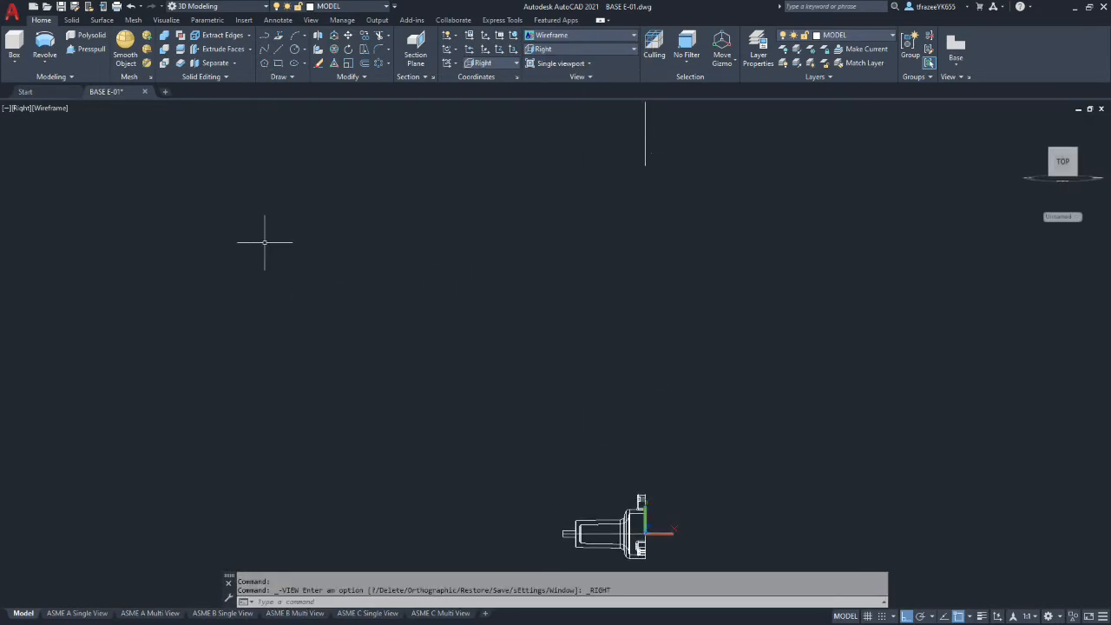
pyautogui.scroll(-4, 279, 244)
pyautogui.moveTo(278, 307); pyautogui.dragTo(401, 247, button='middle')
pyautogui.scroll(8, 390, 329)
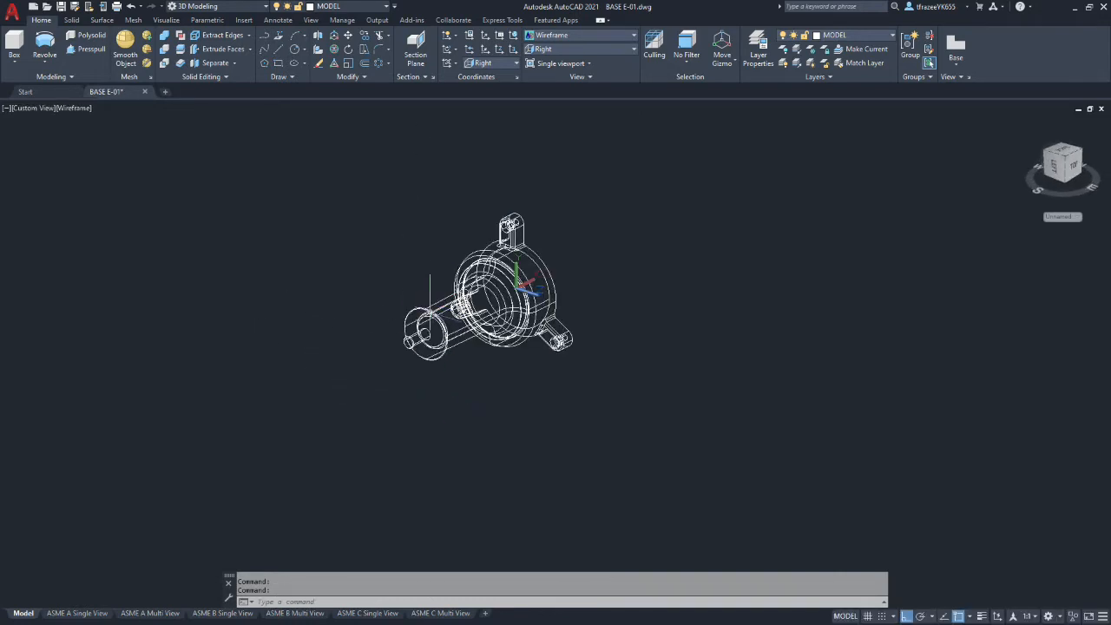
# - Create an orthographic section plane through the base, aligned to Right
pyautogui.click(416, 45)
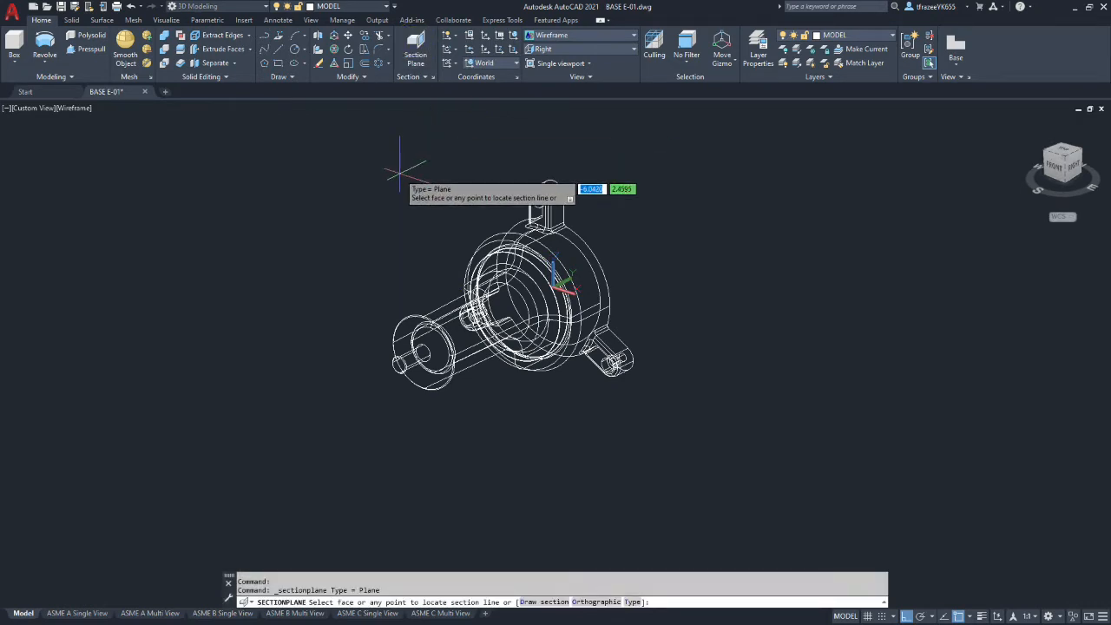
pyautogui.write('o')
pyautogui.press('Return')
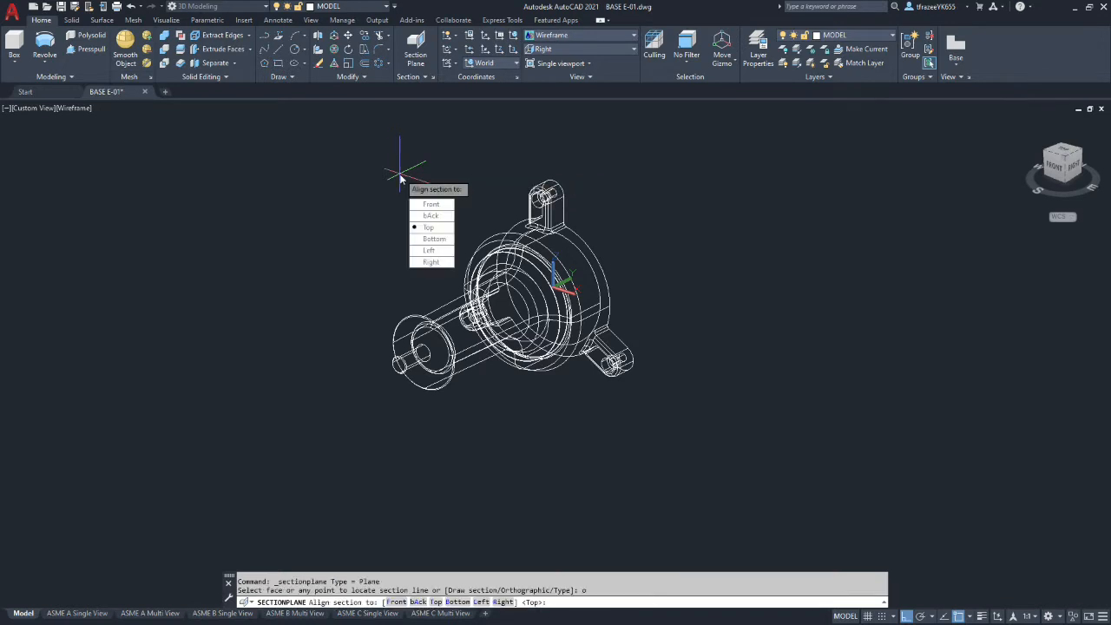
pyautogui.click(429, 260)
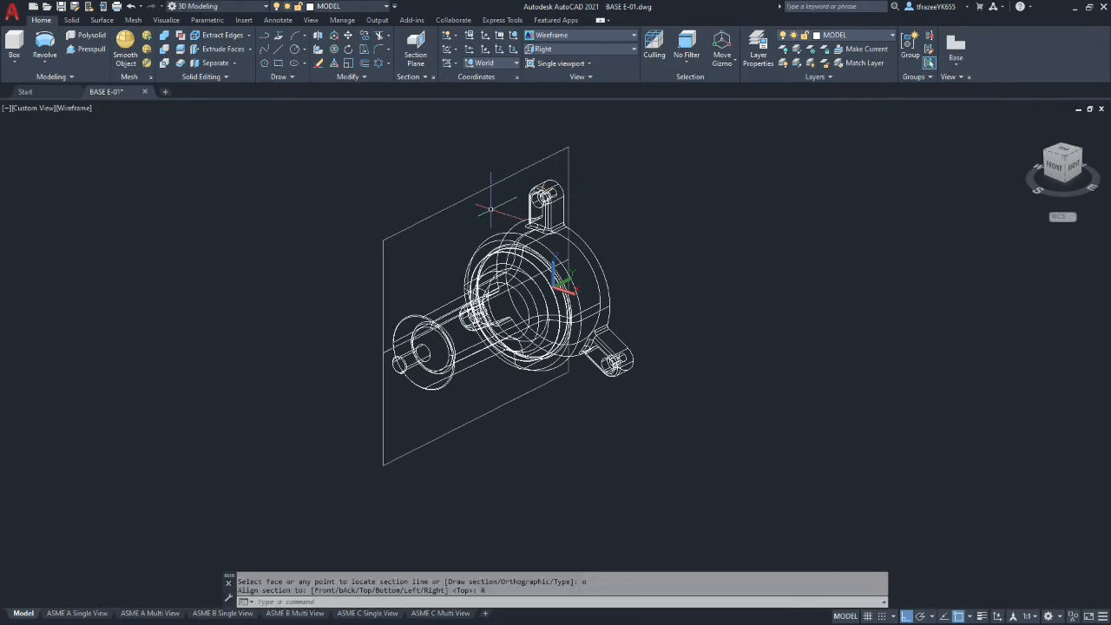
# - Start generating a 2D section block from the Right section plane and open its section settings
pyautogui.click(440, 210)
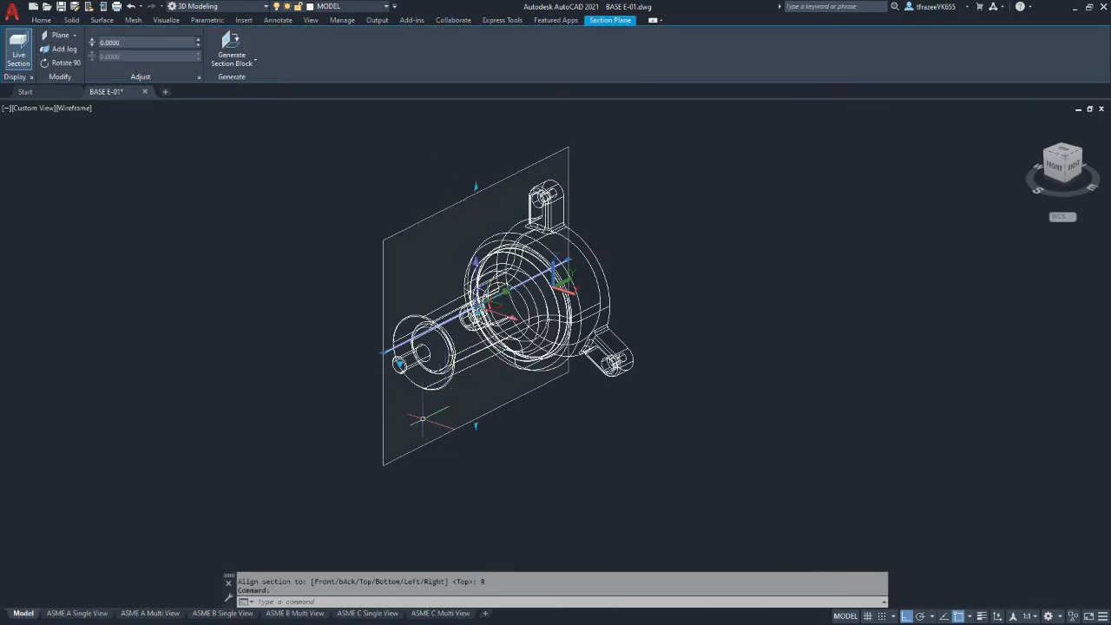
pyautogui.rightClick(399, 366)
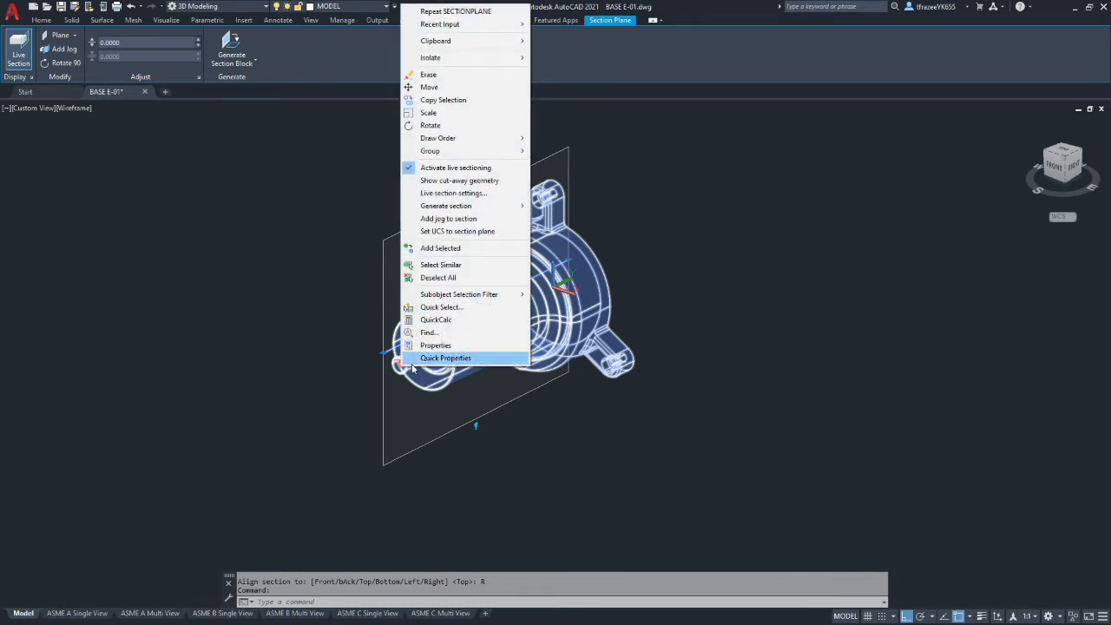
pyautogui.moveTo(488, 296)
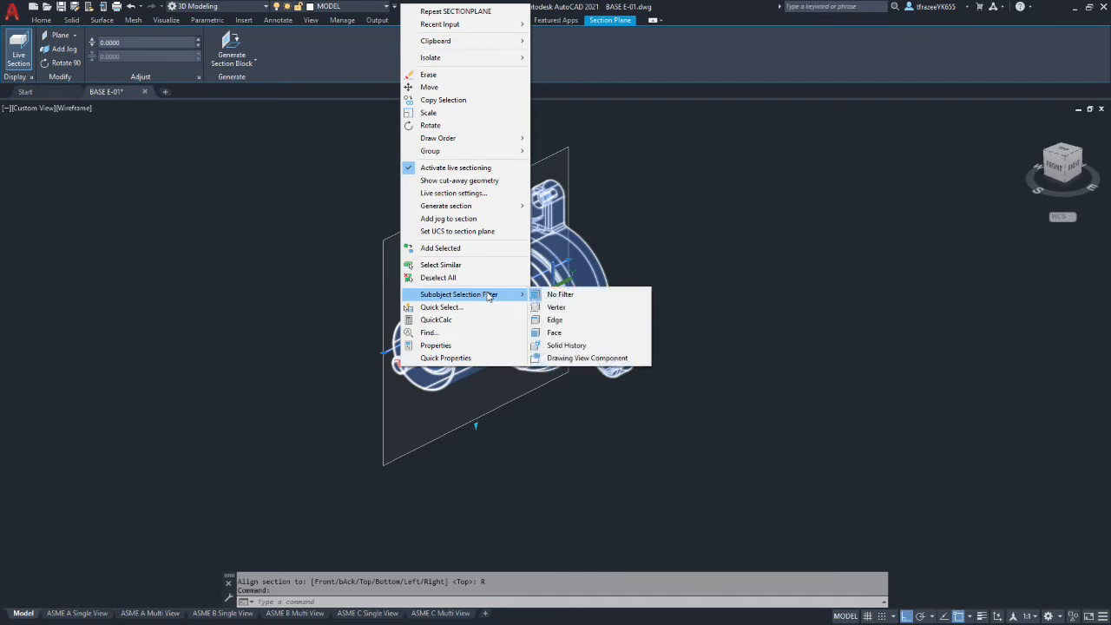
pyautogui.moveTo(463, 211)
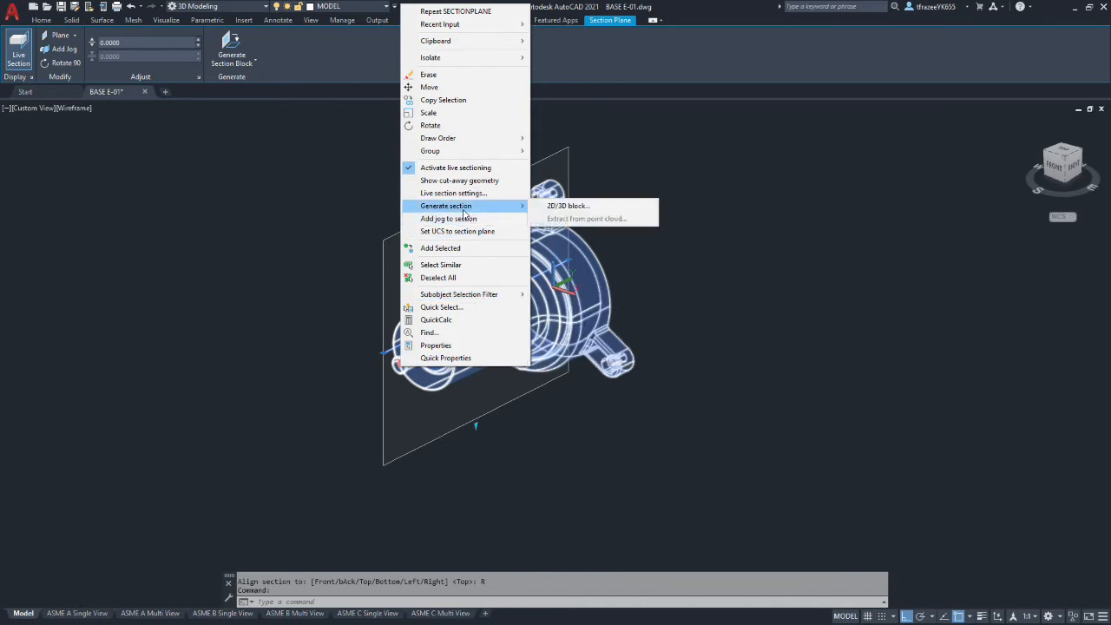
pyautogui.click(566, 205)
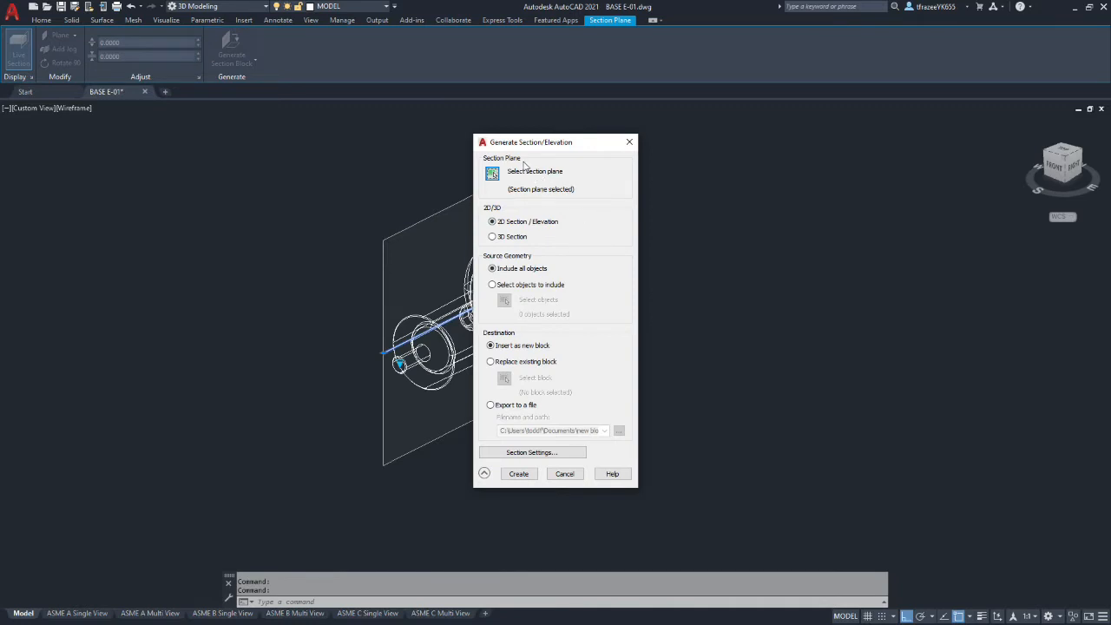
pyautogui.click(483, 475)
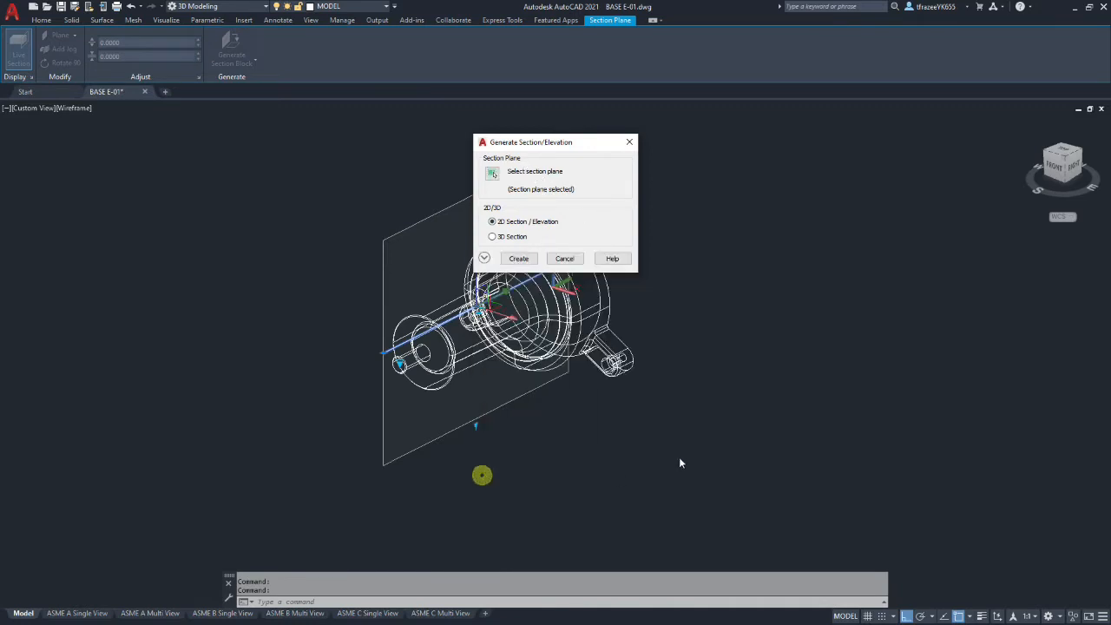
pyautogui.click(485, 258)
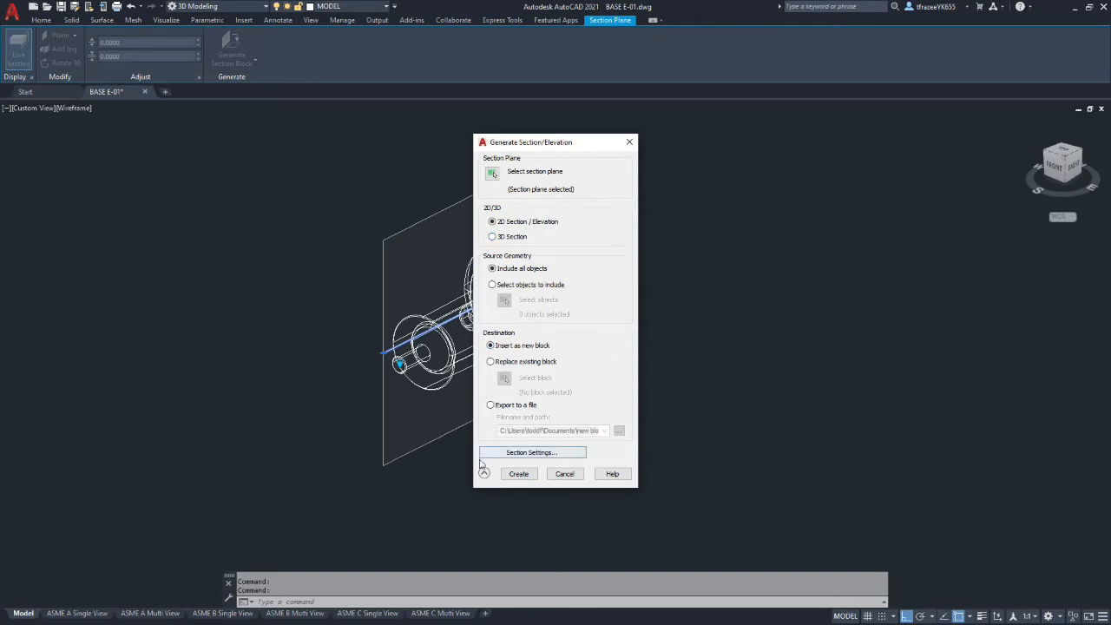
pyautogui.click(579, 455)
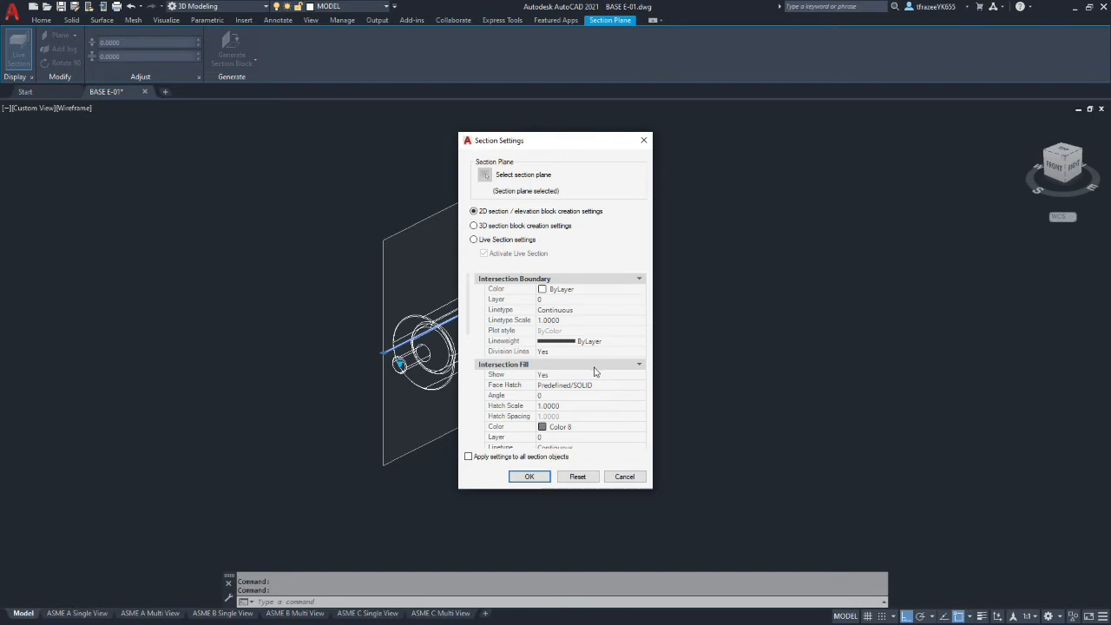
# - Set the layer of the section's intersection boundary to PROFILE VISIBLE LINES
pyautogui.click(571, 299)
pyautogui.click(638, 302)
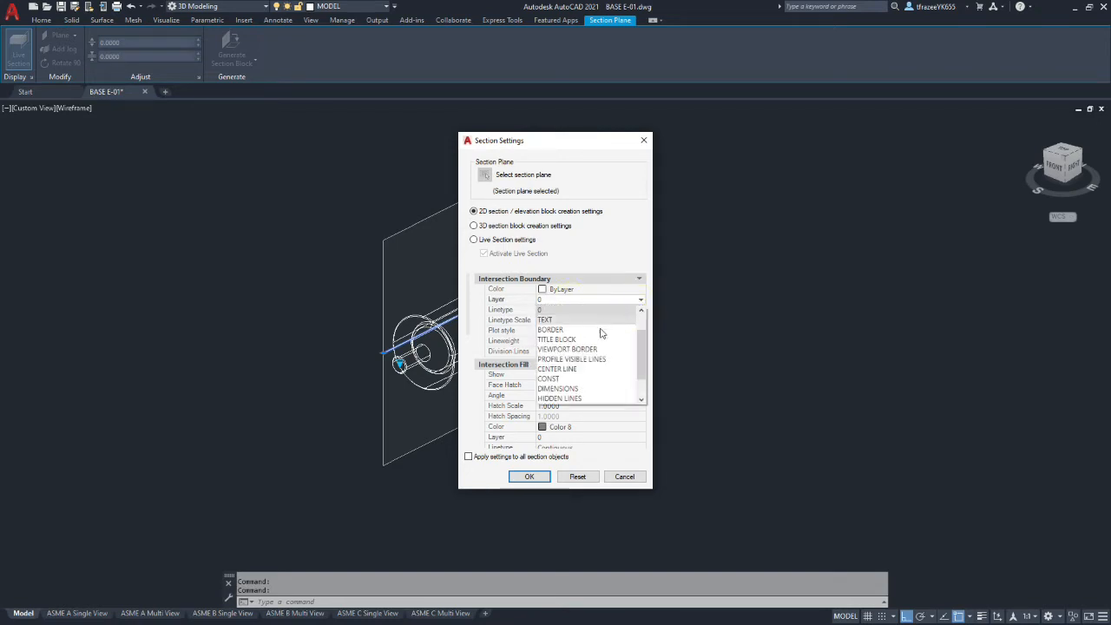
pyautogui.click(603, 359)
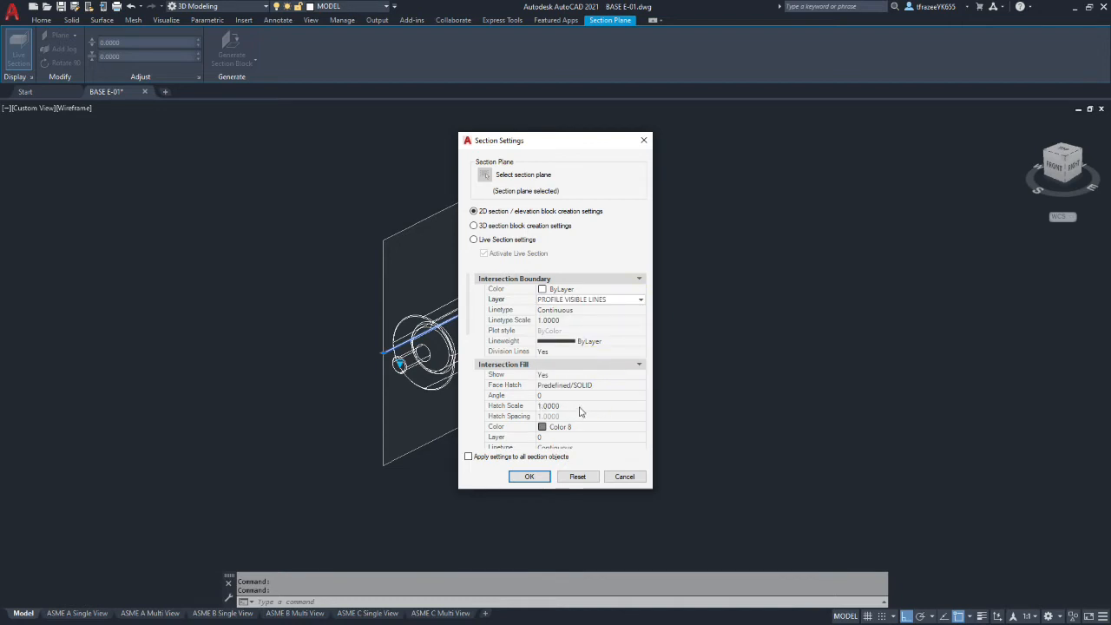
# - Set the face hatch of the section's intersection fill to the predefined ANSI31 pattern
pyautogui.click(616, 388)
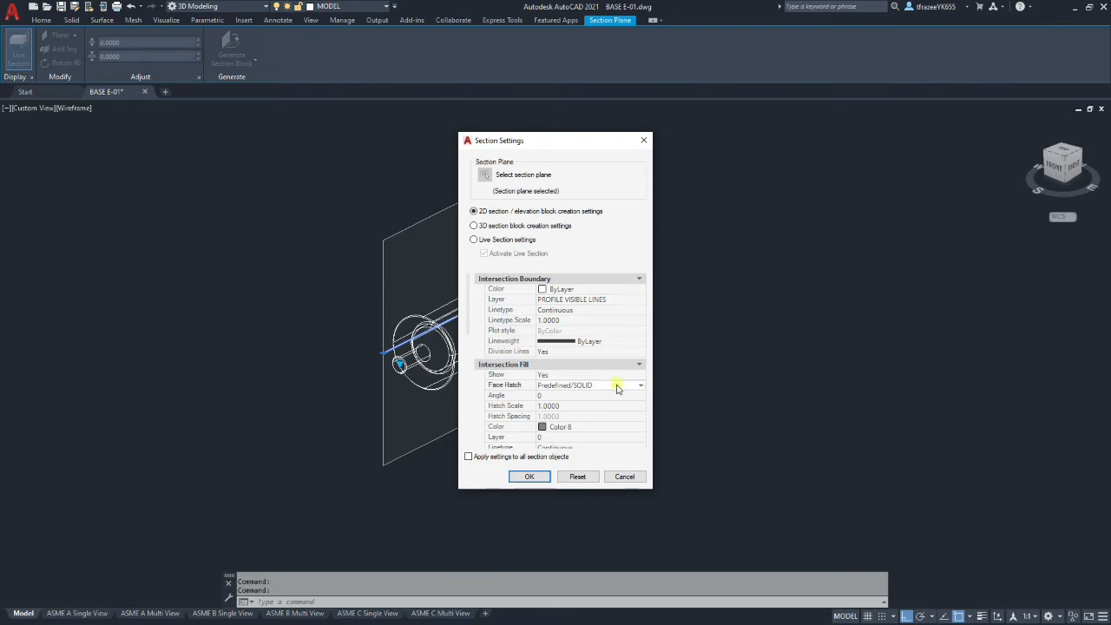
pyautogui.click(640, 385)
pyautogui.click(566, 417)
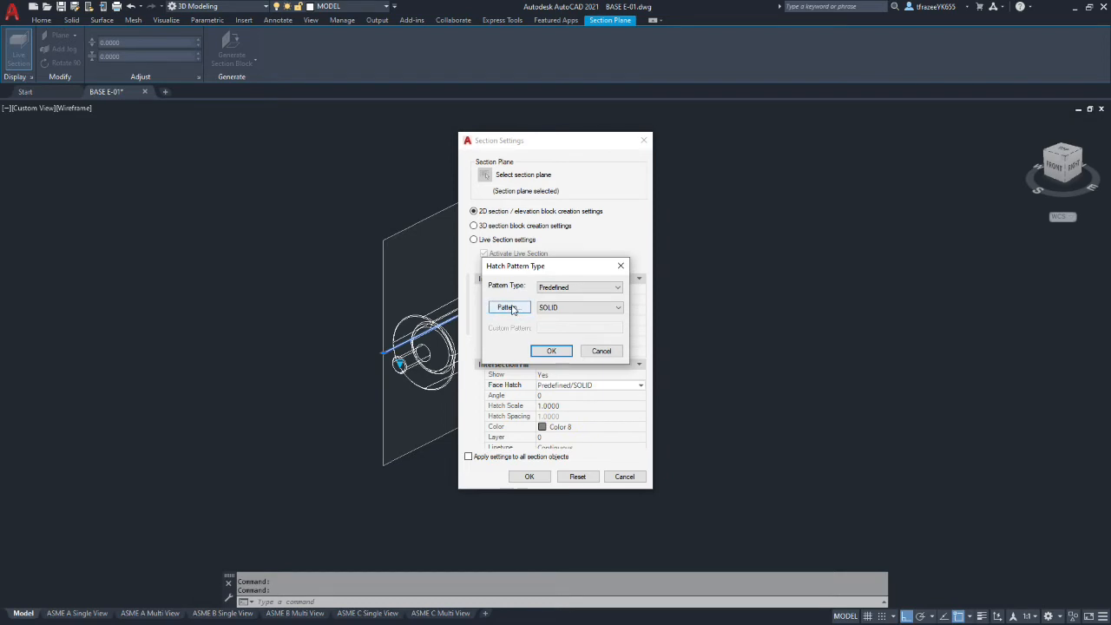
pyautogui.click(508, 308)
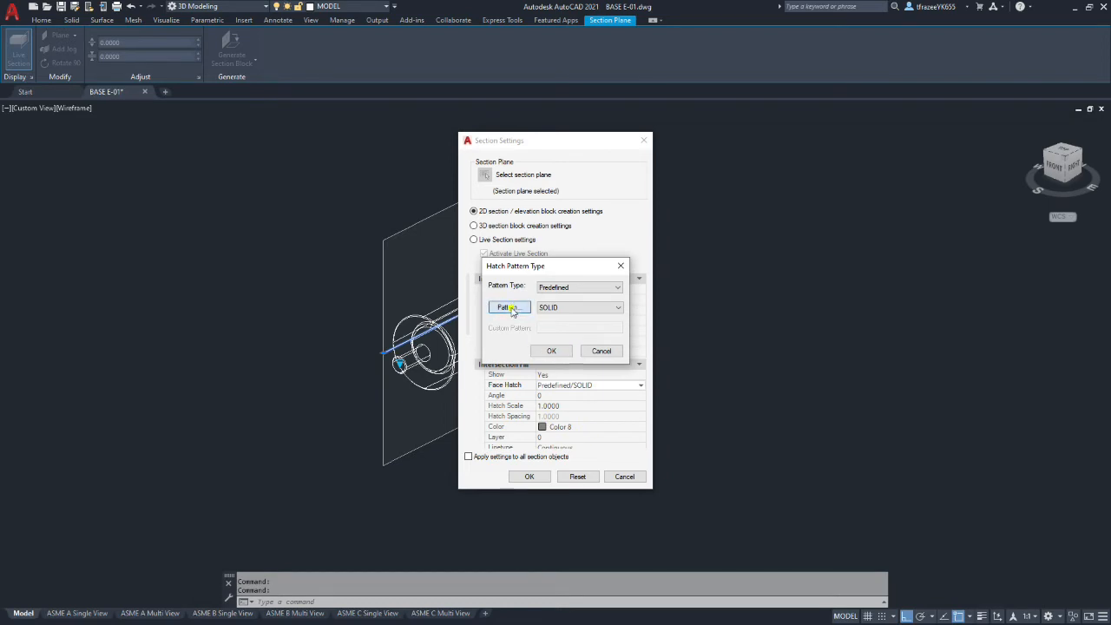
pyautogui.click(466, 213)
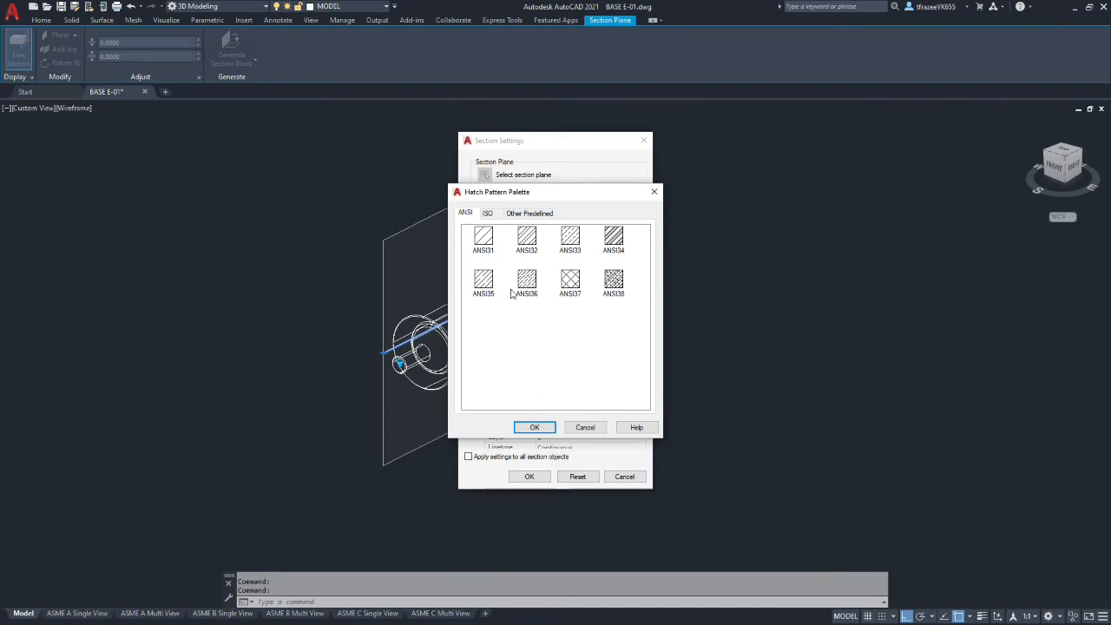
pyautogui.click(488, 245)
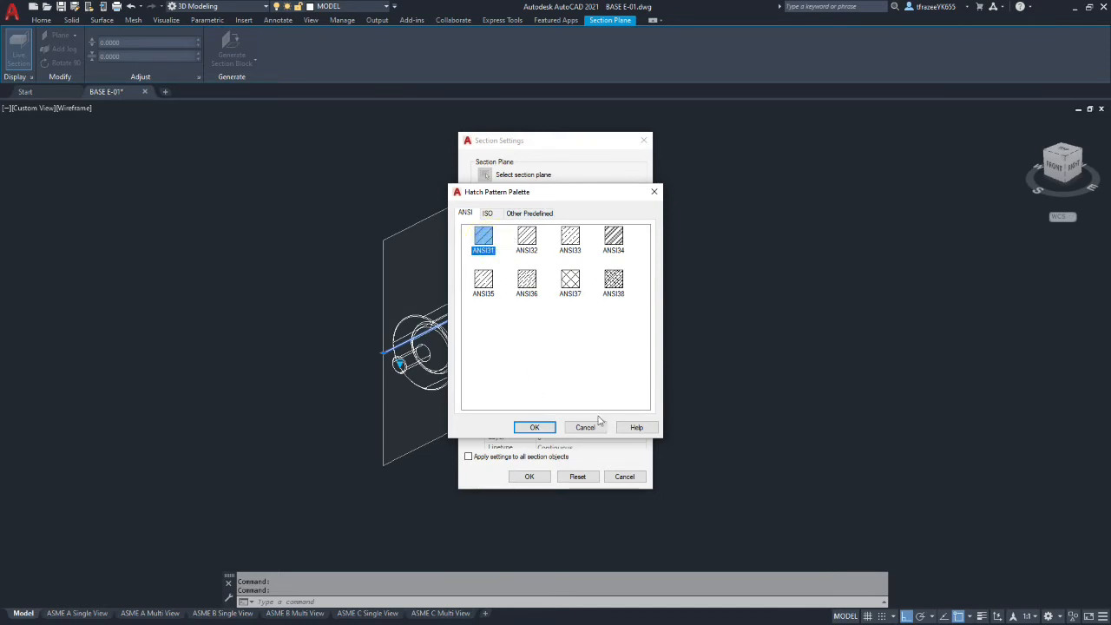
pyautogui.click(533, 427)
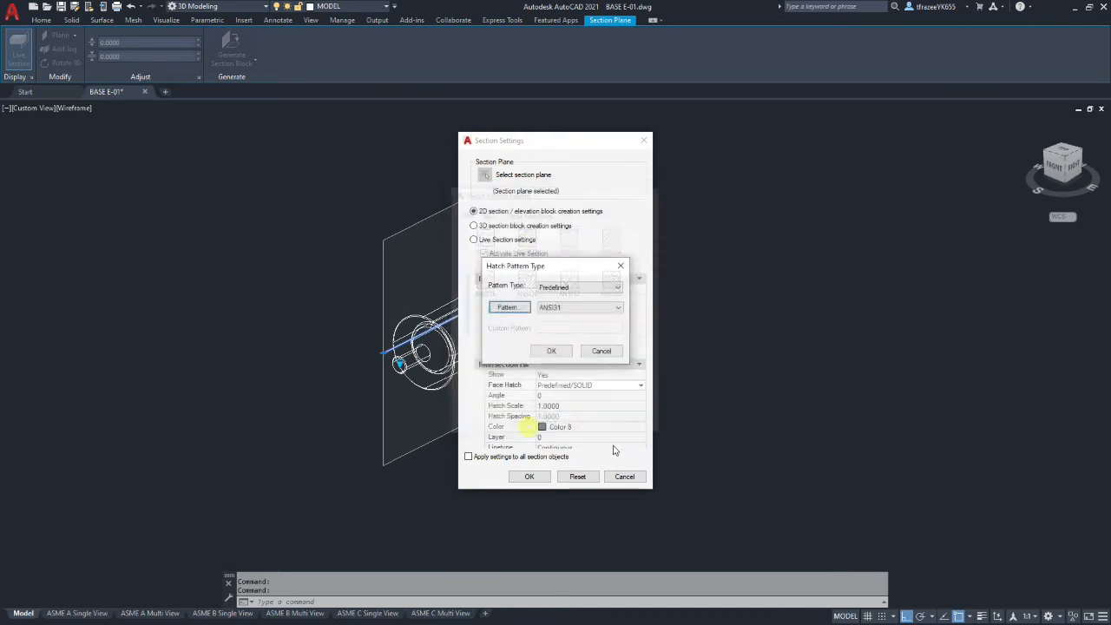
pyautogui.click(551, 351)
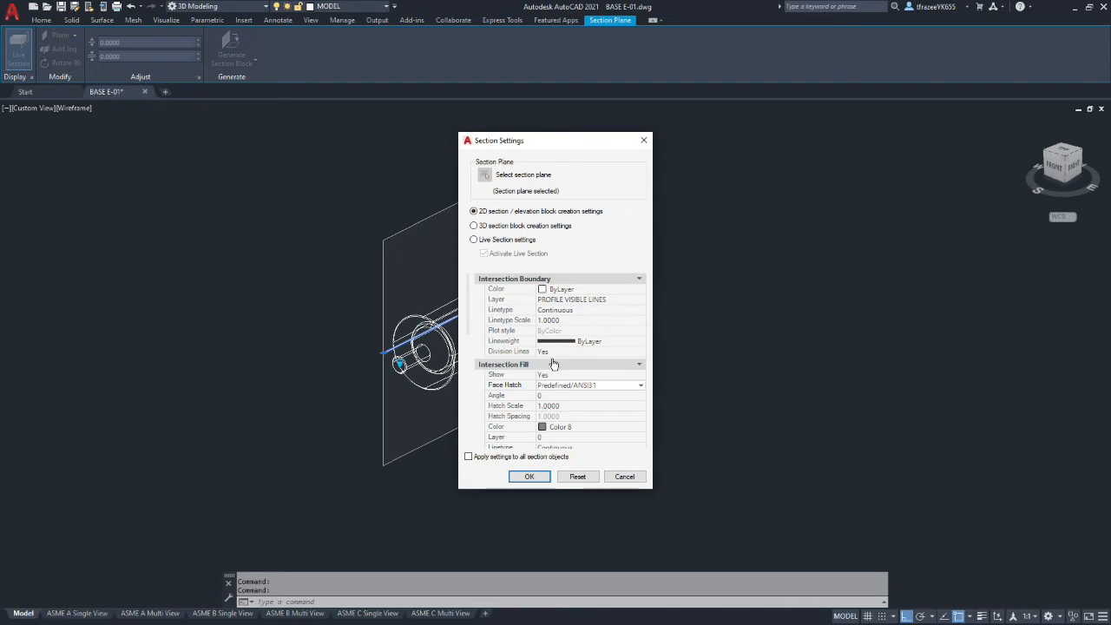
# - Set the color of the section's intersection fill to ByLayer
pyautogui.scroll(-2, 553, 364)
pyautogui.click(577, 342)
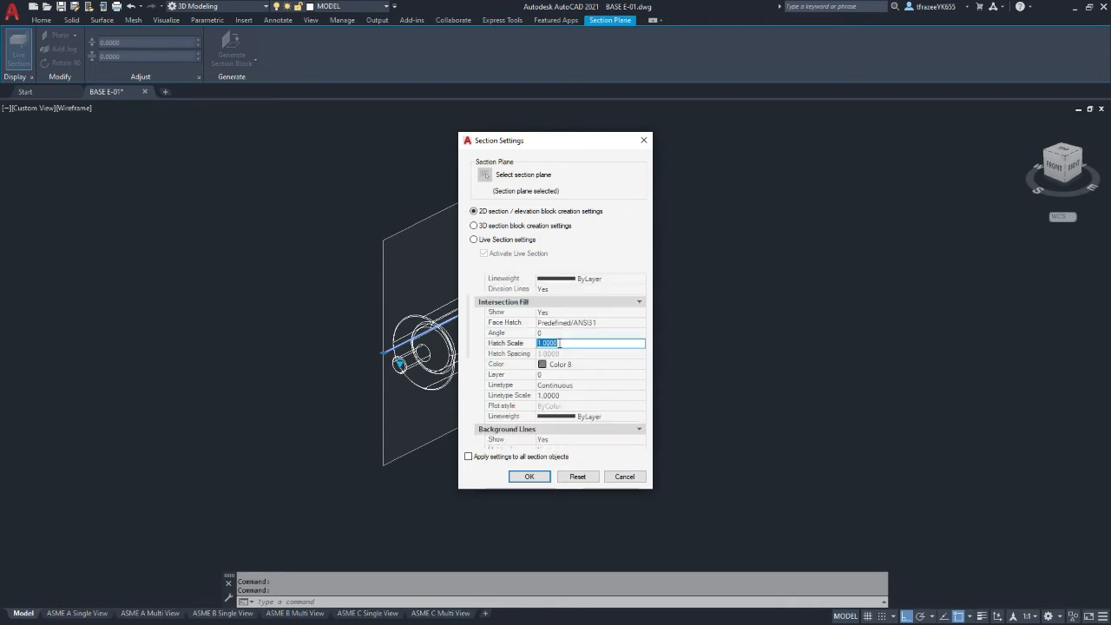
pyautogui.click(602, 366)
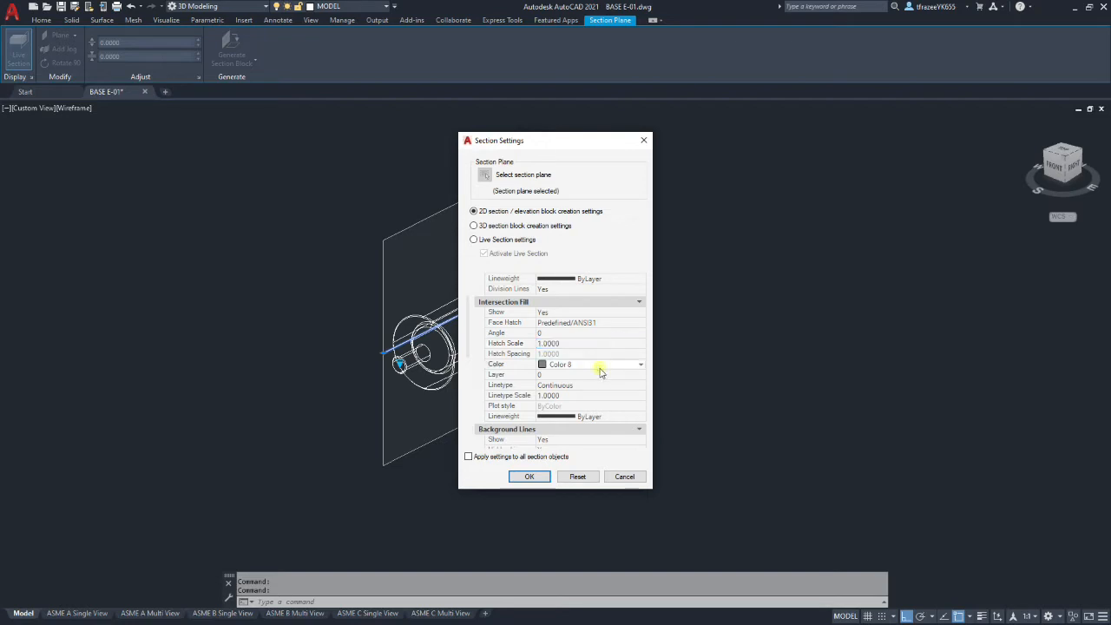
pyautogui.click(638, 366)
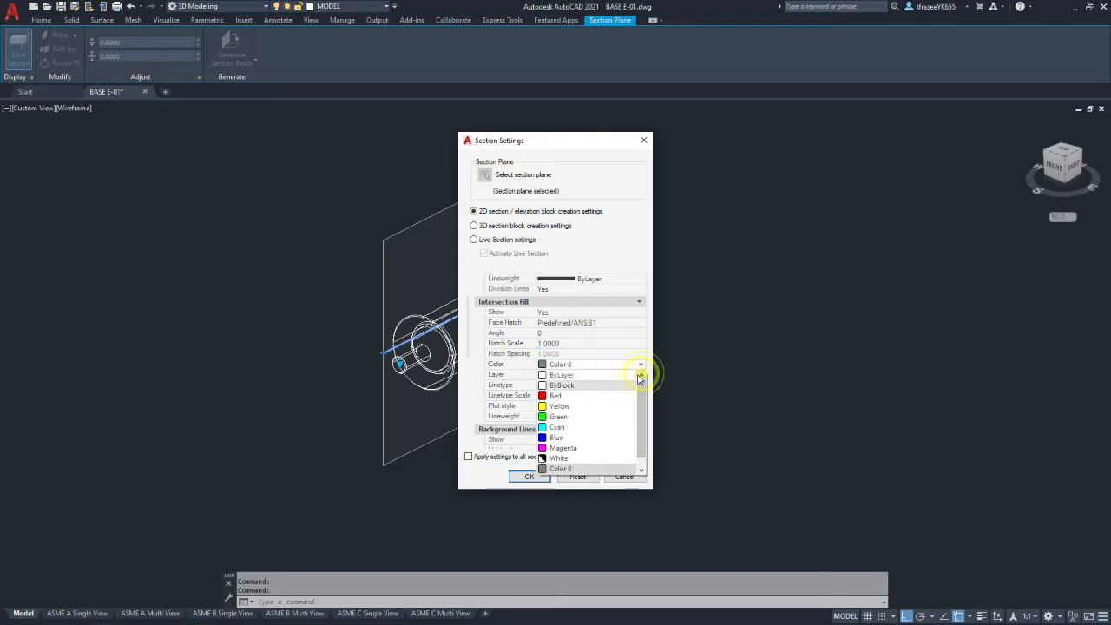
pyautogui.click(598, 382)
# - Set Hidden Line to No for the section's background lines and put them on the PROFILE VISIBLE LINES layer
pyautogui.scroll(-3, 597, 386)
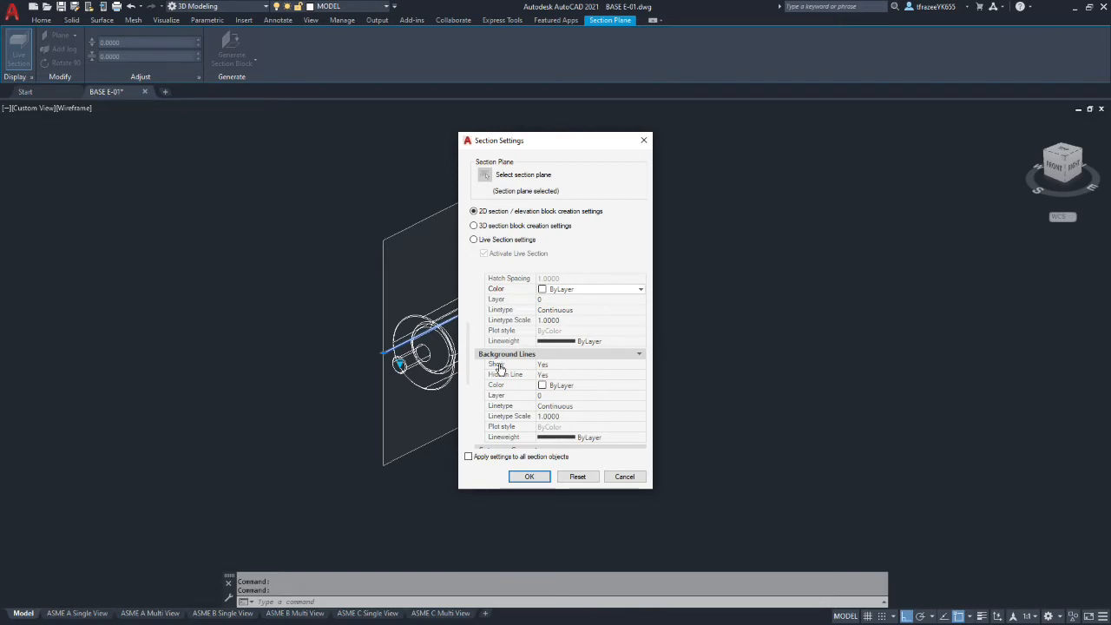
pyautogui.click(576, 376)
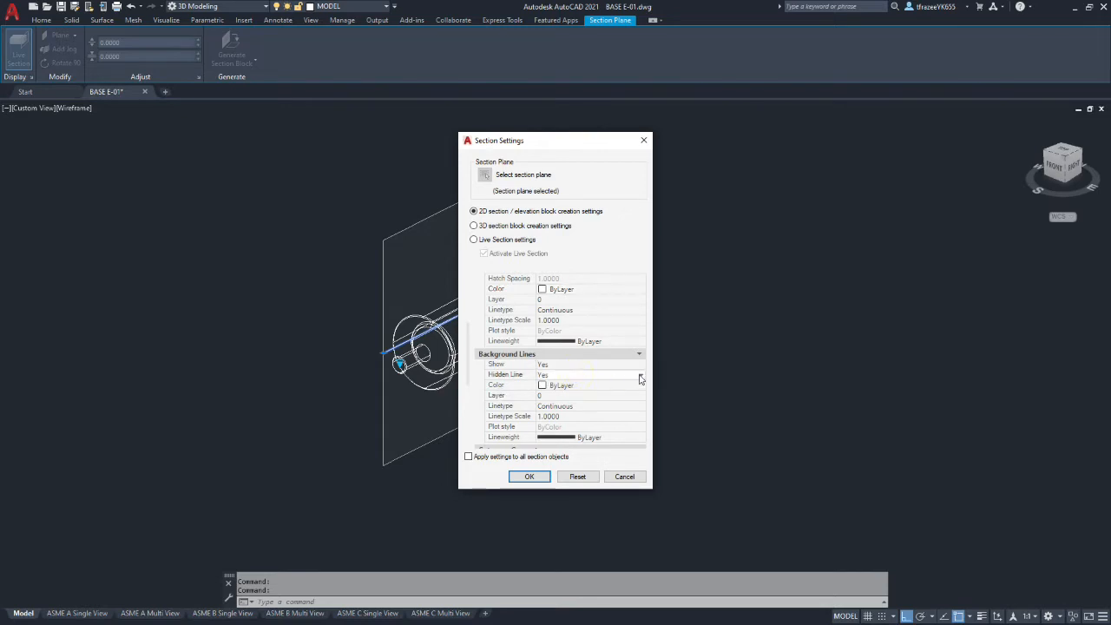
pyautogui.click(574, 376)
pyautogui.click(564, 396)
pyautogui.click(596, 397)
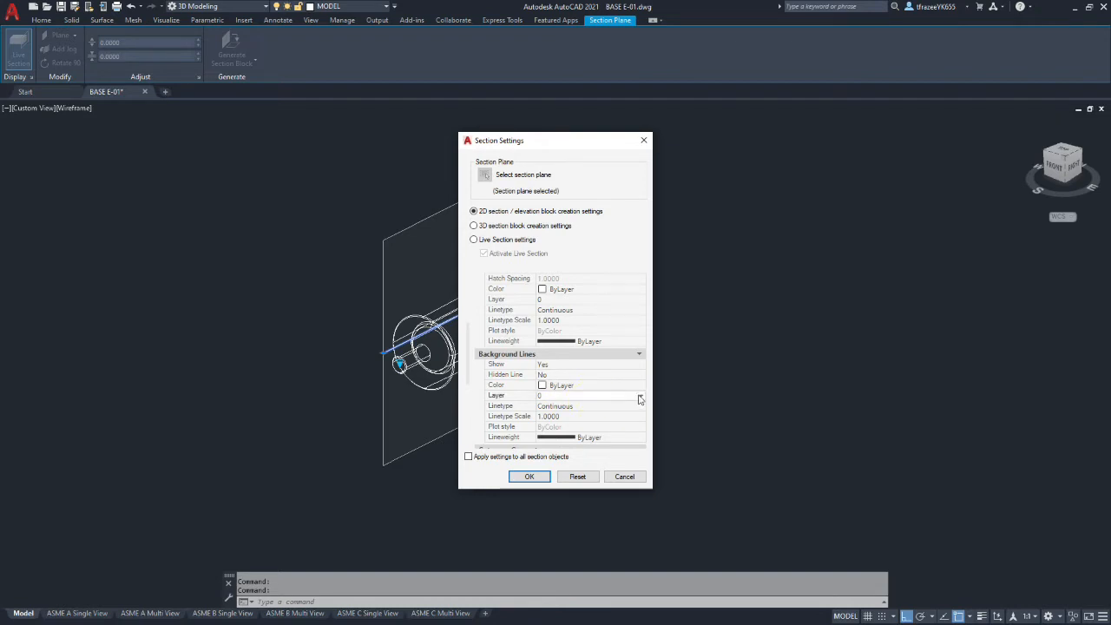
pyautogui.click(597, 398)
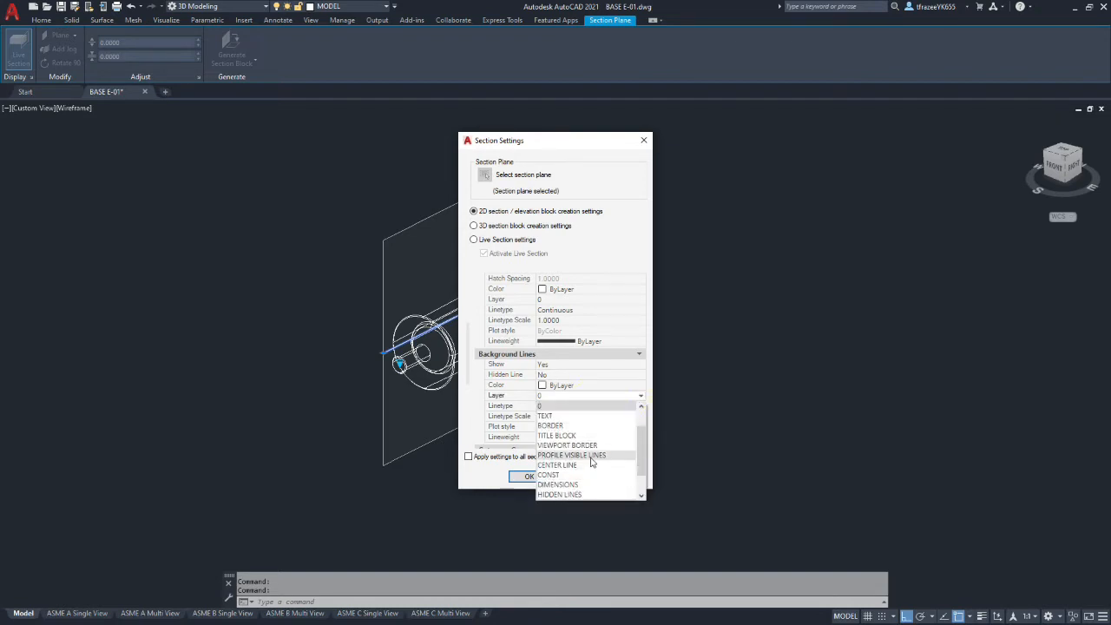
pyautogui.click(592, 456)
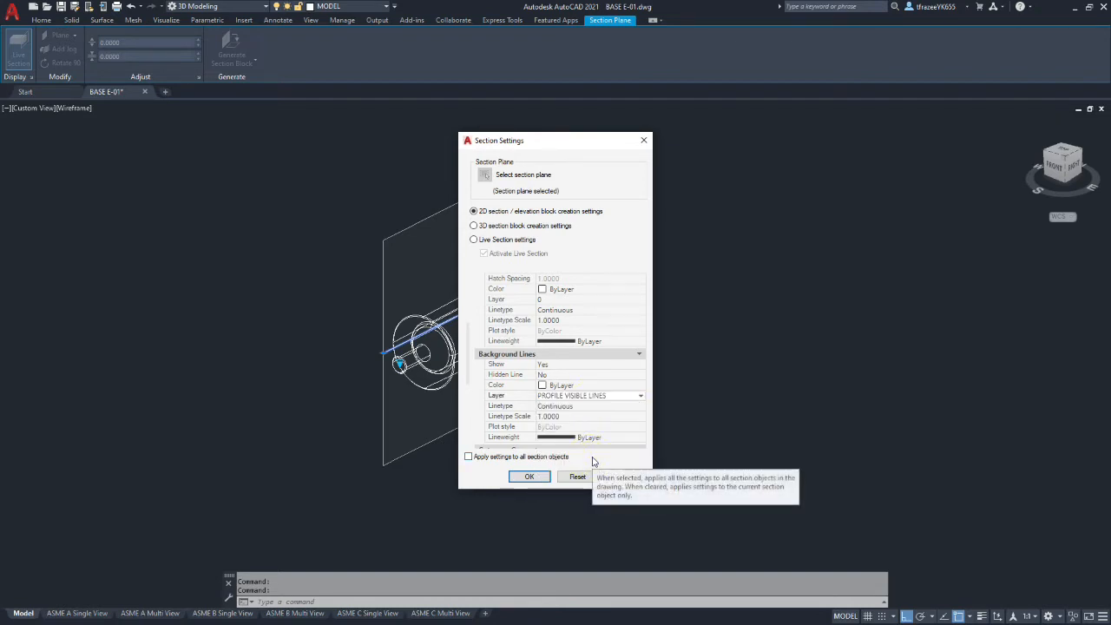
# - Set Hidden Line to No for the cut-away geometry, set Show to No for the curve tangency lines, and accept the section settings
pyautogui.scroll(-5, 584, 418)
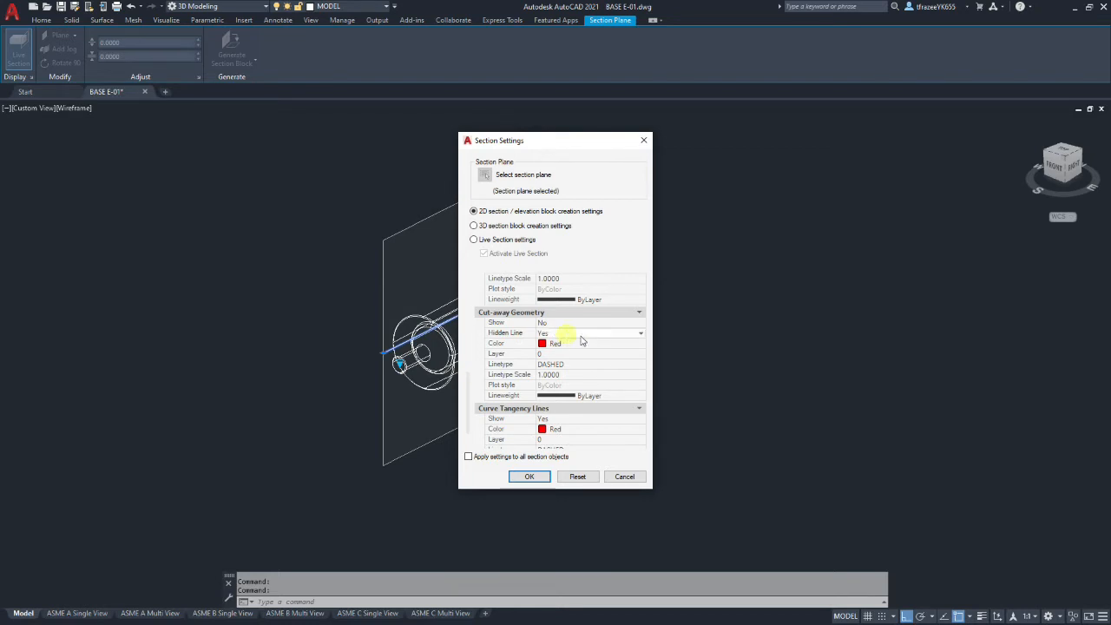
pyautogui.click(641, 335)
pyautogui.click(577, 353)
pyautogui.scroll(-2, 594, 353)
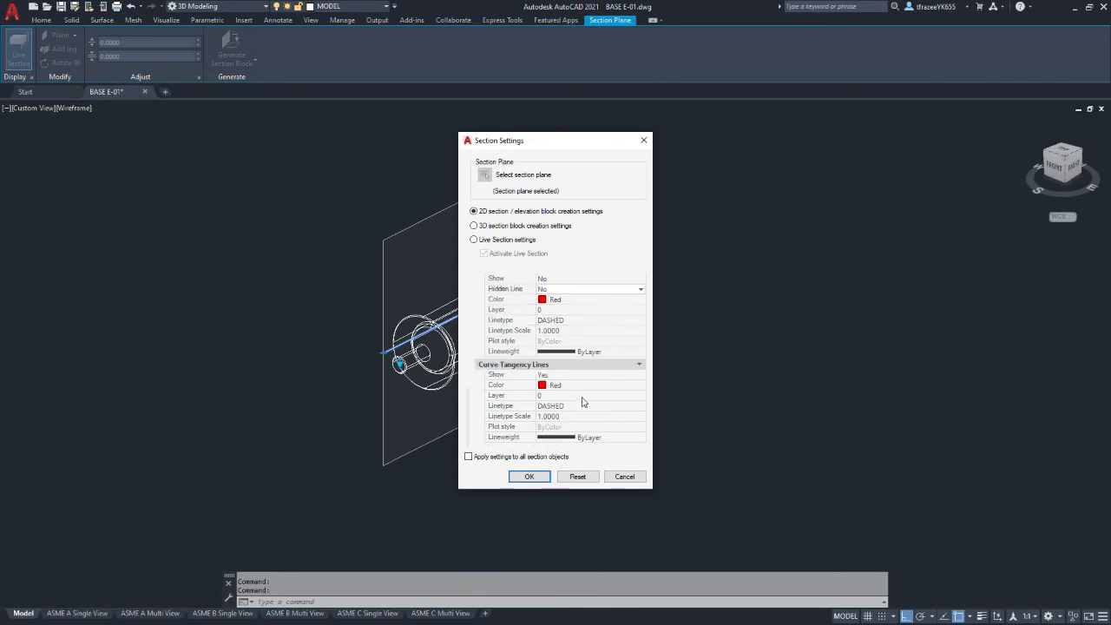
pyautogui.click(565, 376)
pyautogui.click(580, 376)
pyautogui.click(583, 400)
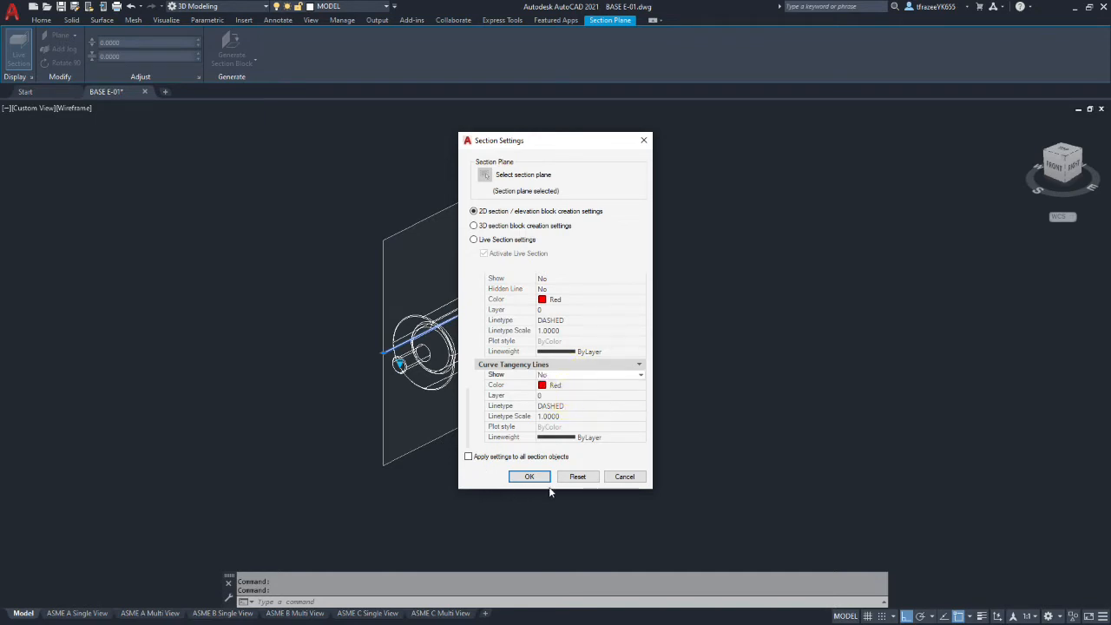
pyautogui.click(528, 476)
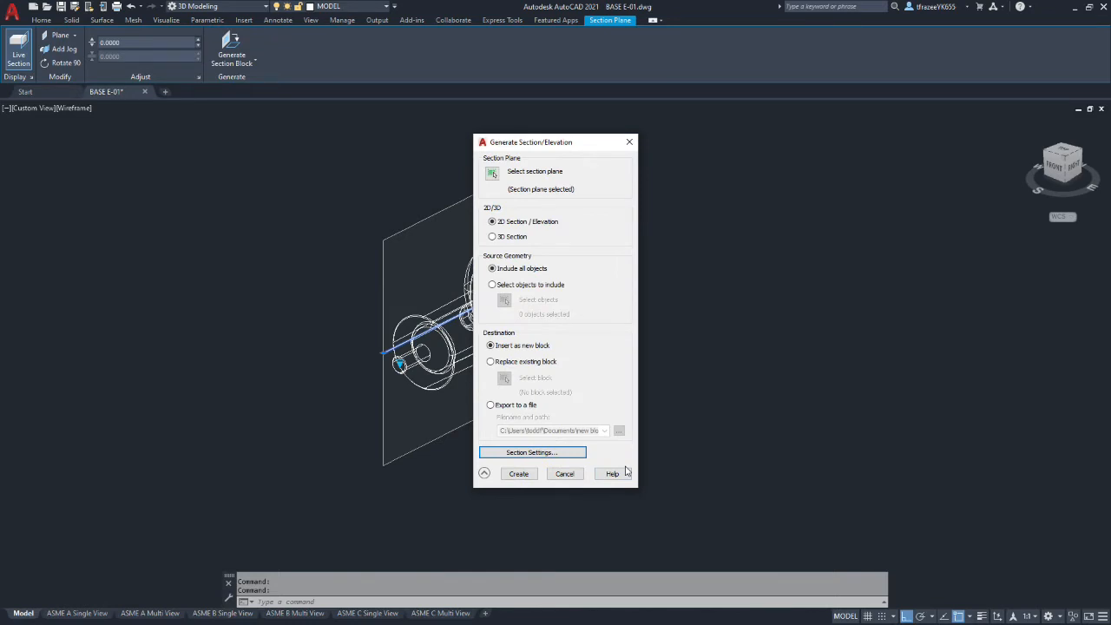
# - Create the 2D section as a new block and insert it in open space beside the base model at X and Y scale 1
pyautogui.click(518, 474)
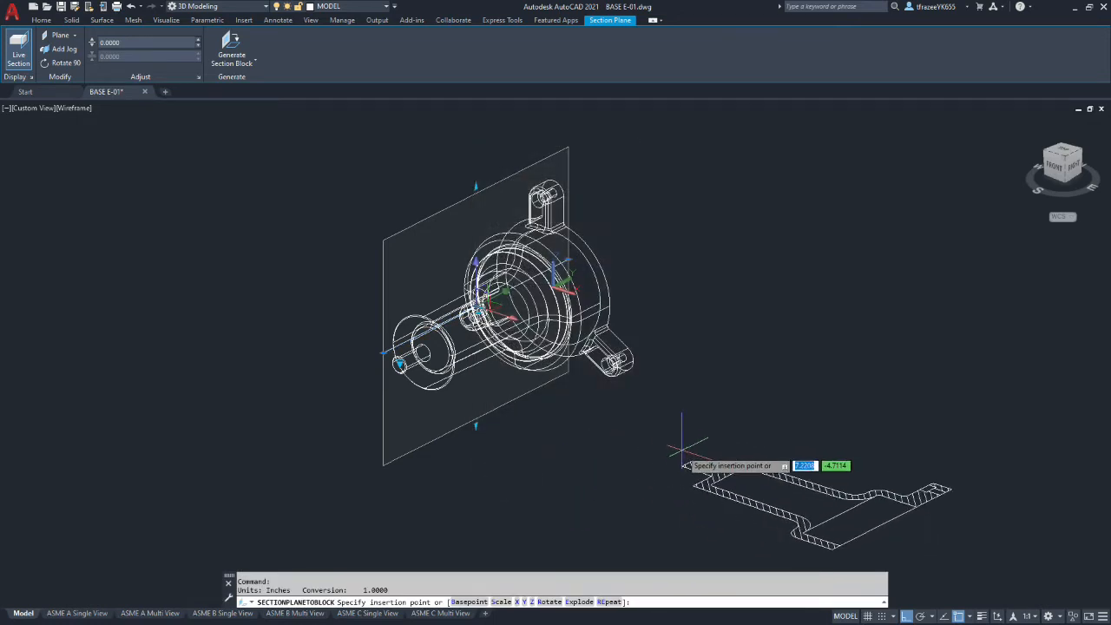
pyautogui.scroll(-5, 683, 450)
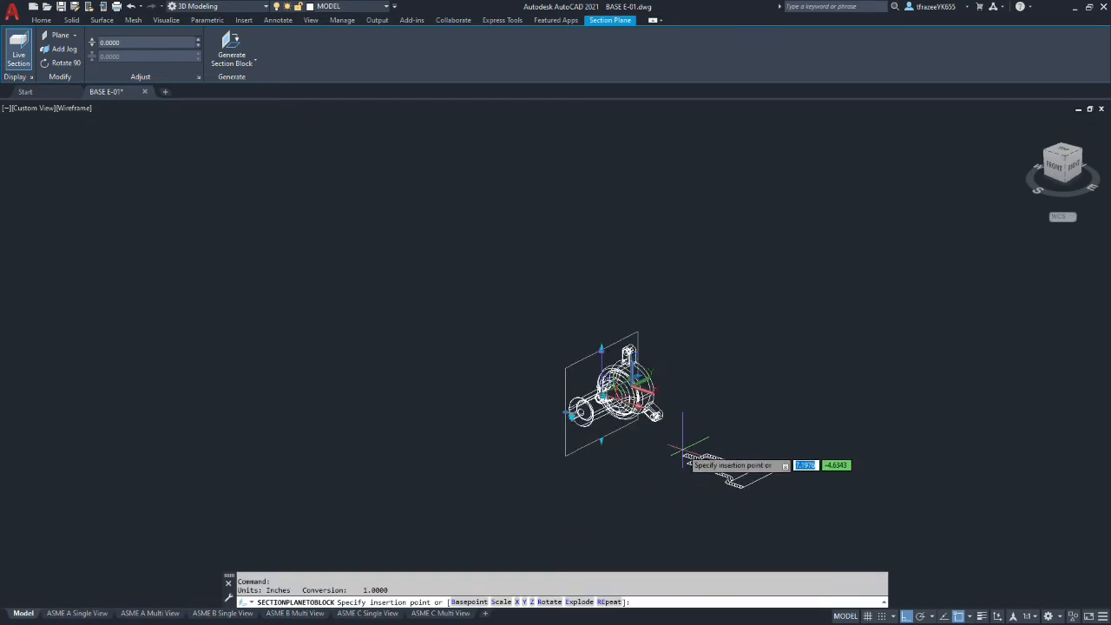
pyautogui.scroll(-2, 683, 449)
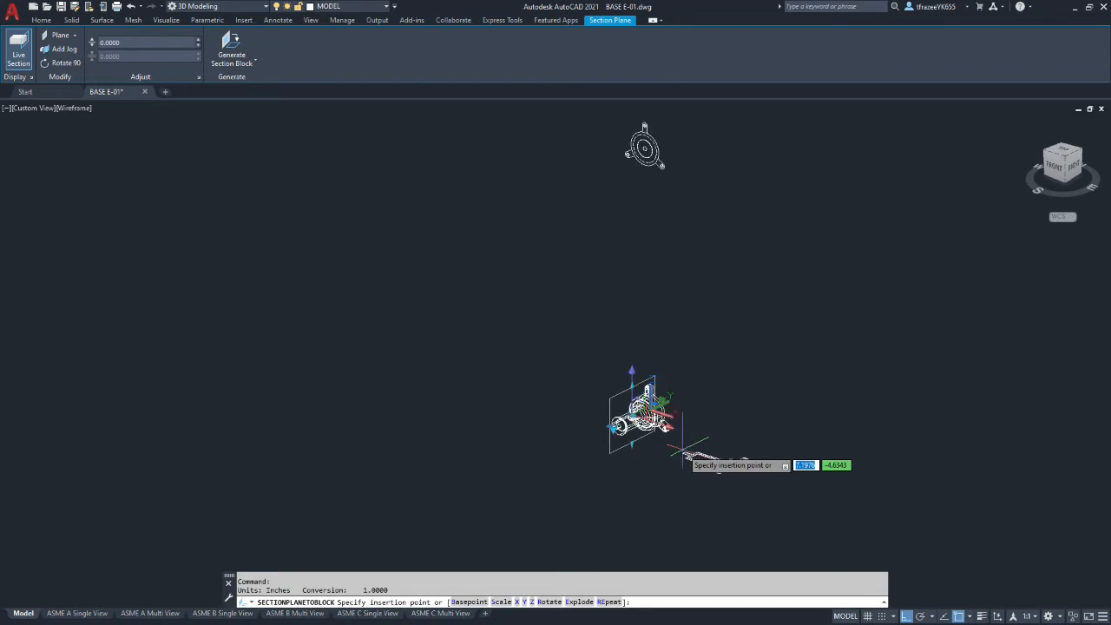
pyautogui.click(798, 498)
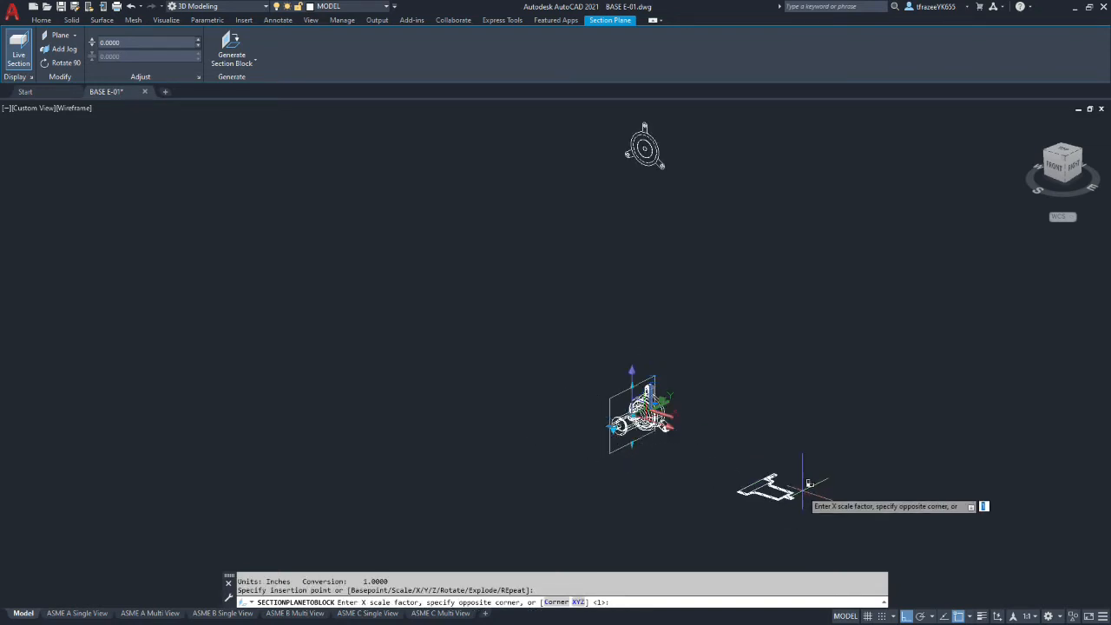
pyautogui.press('Return')
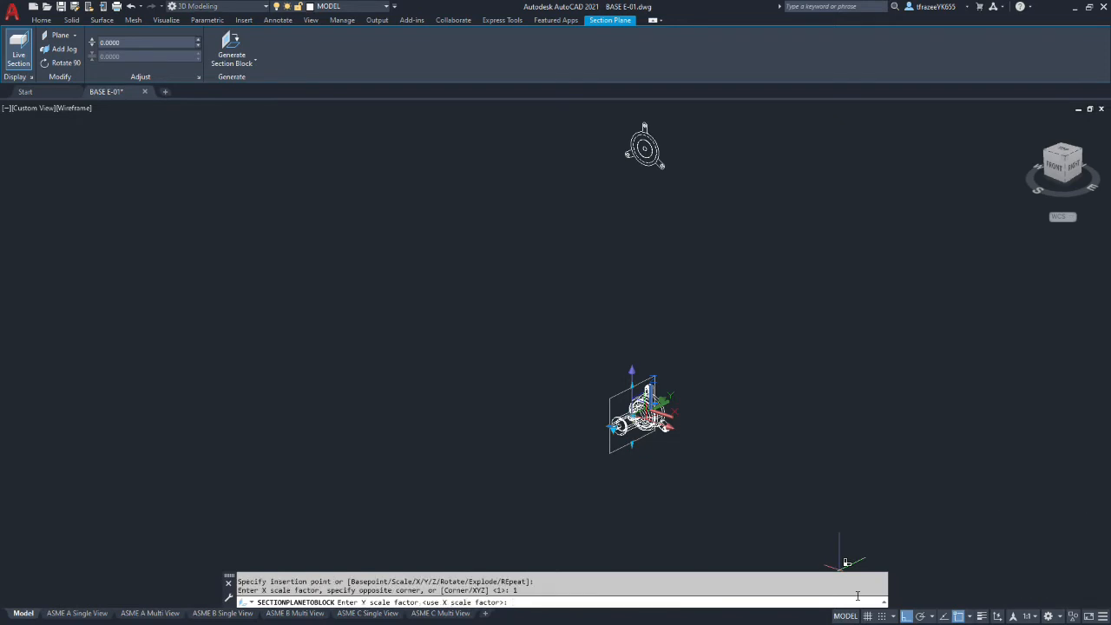
pyautogui.press('Return')
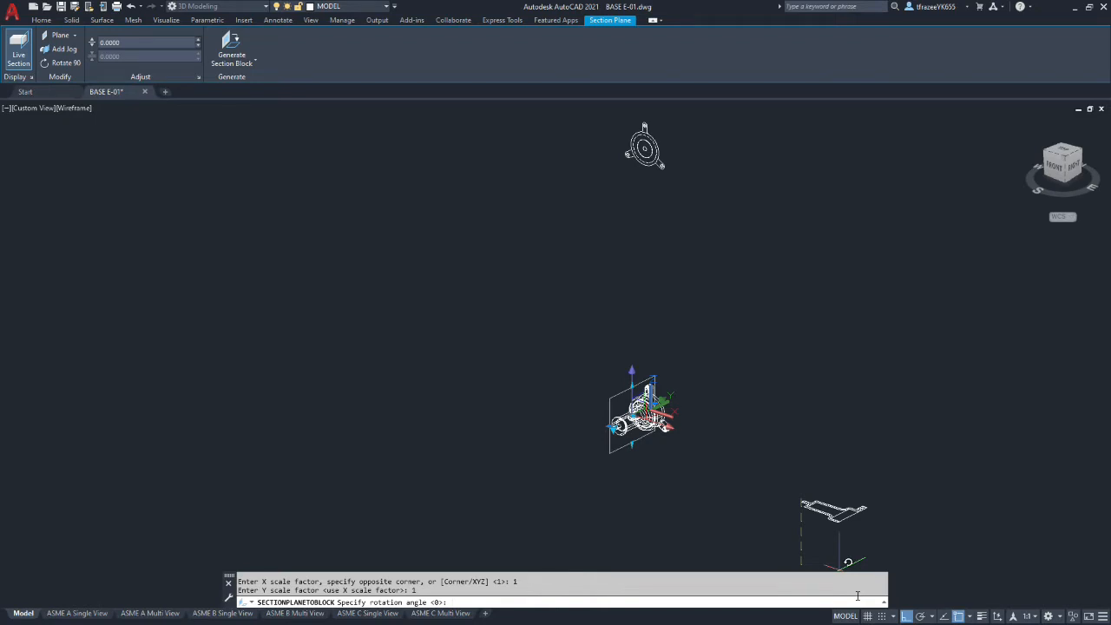
pyautogui.press('Escape')
pyautogui.press('Escape')
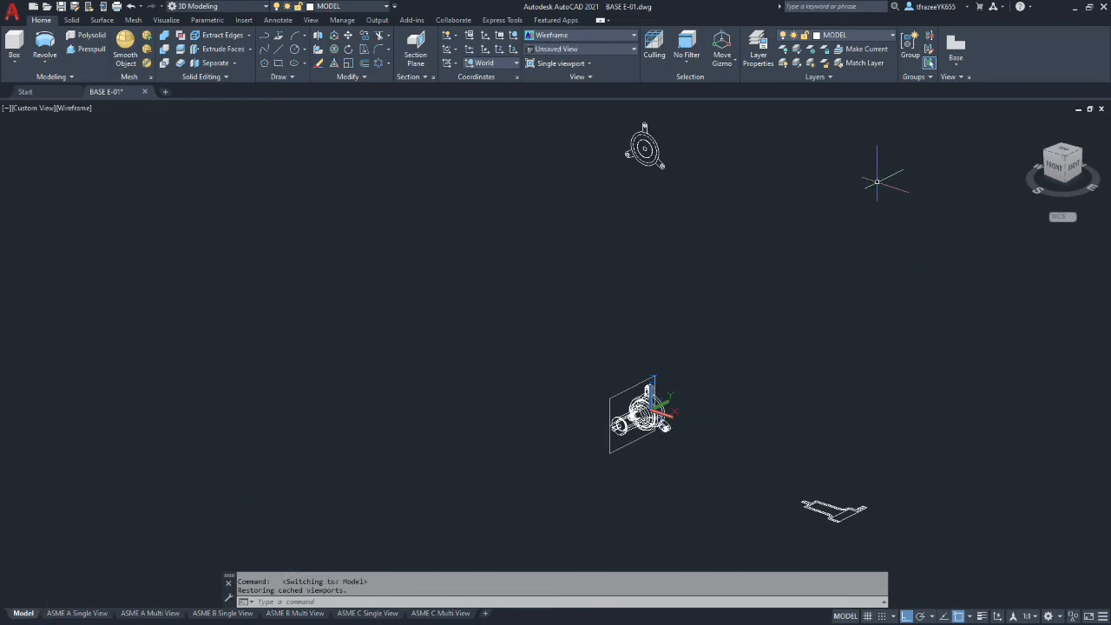
# - Make PROFILE VISIBLE LINES the current layer and move the flattened front view and the section block onto it
pyautogui.click(892, 36)
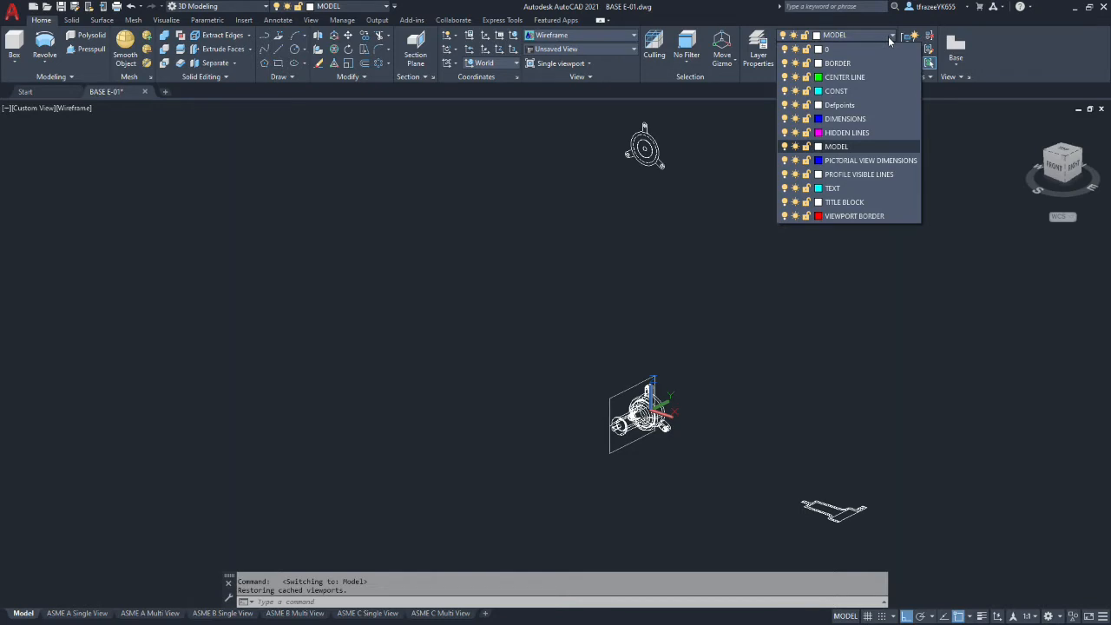
pyautogui.click(858, 174)
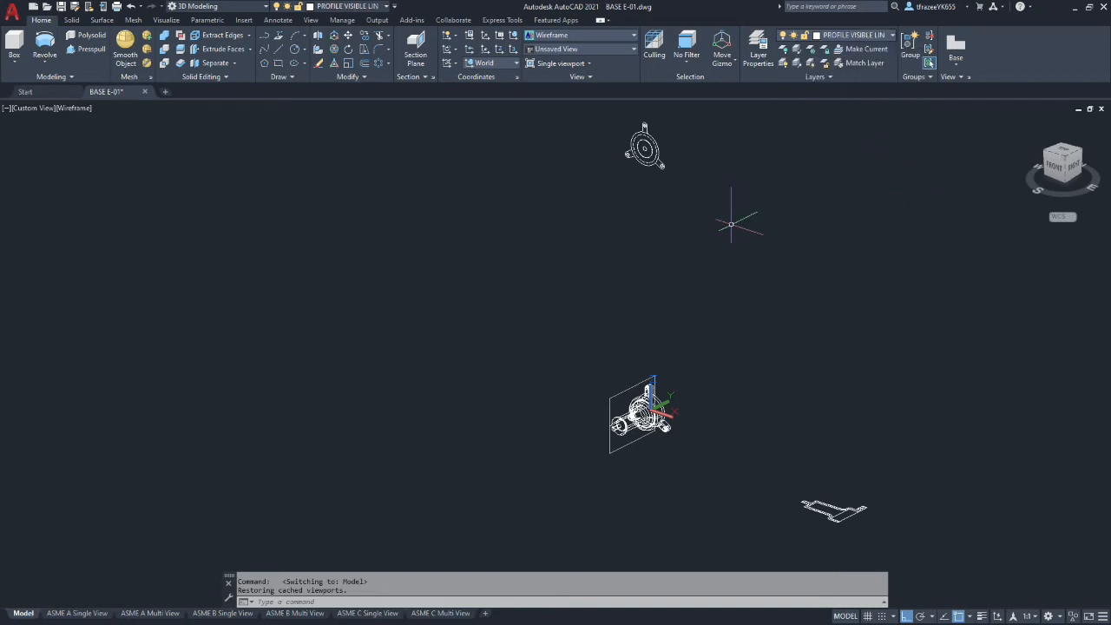
pyautogui.click(651, 156)
pyautogui.click(828, 509)
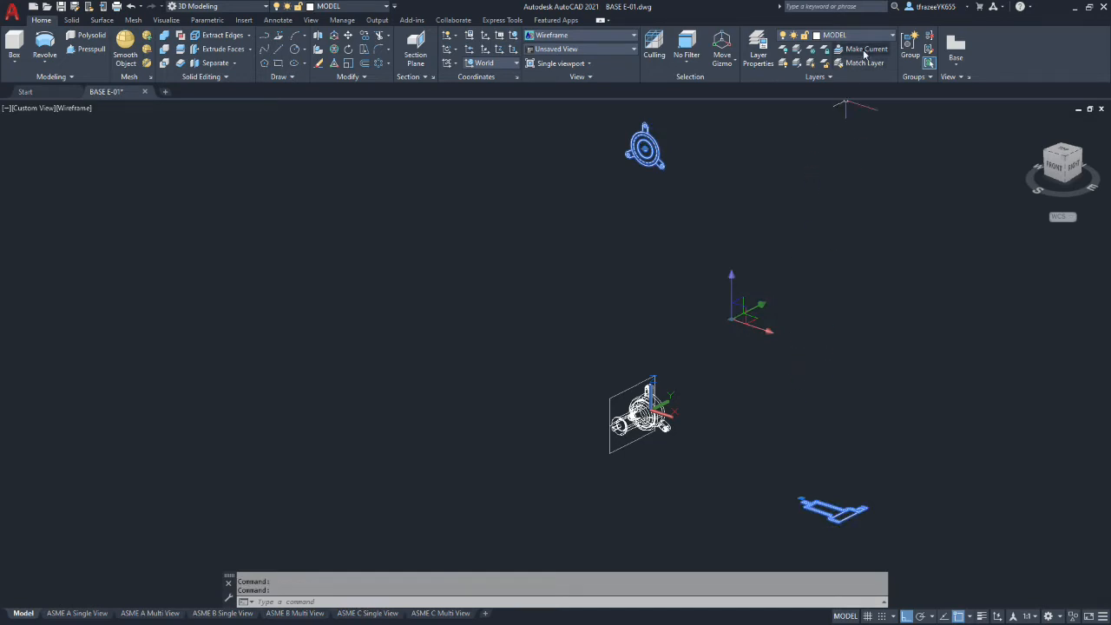
pyautogui.click(889, 35)
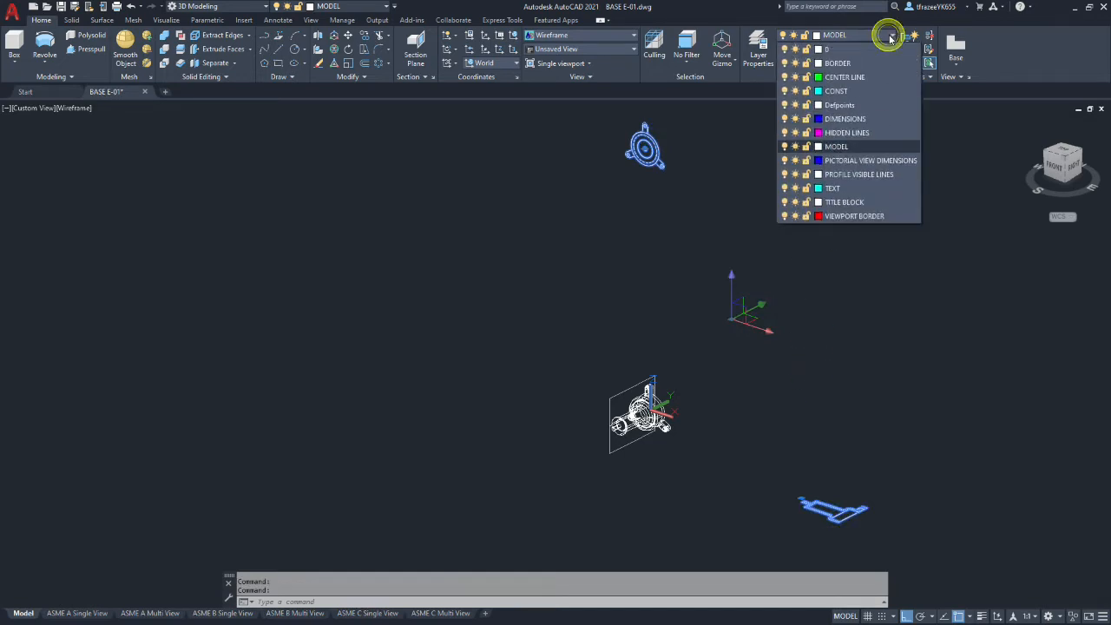
pyautogui.click(858, 175)
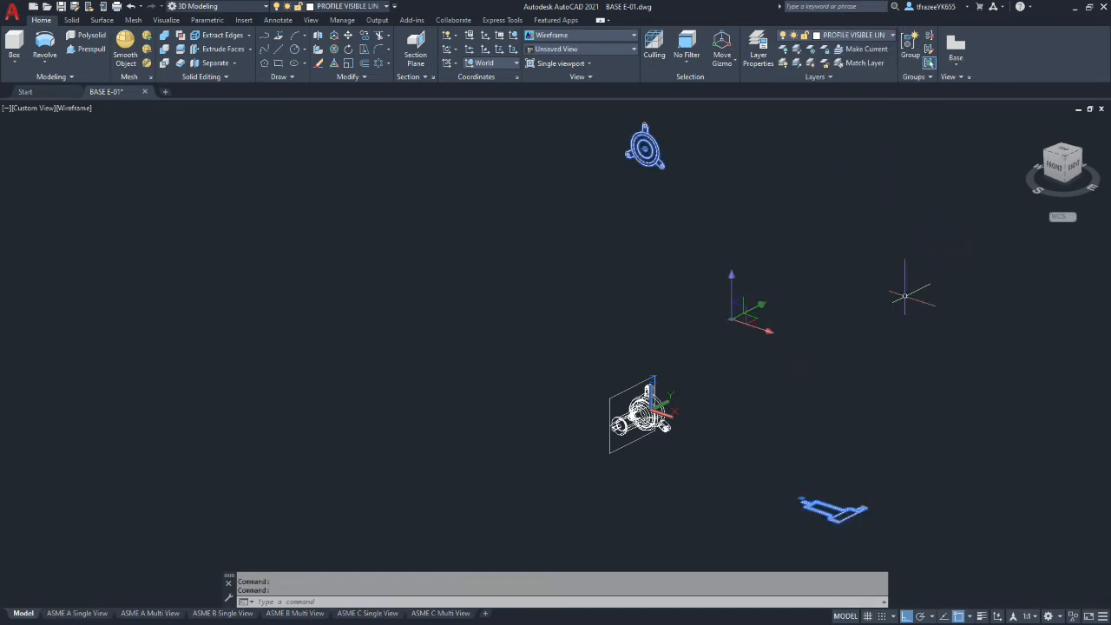
pyautogui.press('Escape')
pyautogui.click(918, 202)
pyautogui.press('Escape')
# - Freeze the MODEL layer to hide the 3D base and its section plane
pyautogui.click(895, 36)
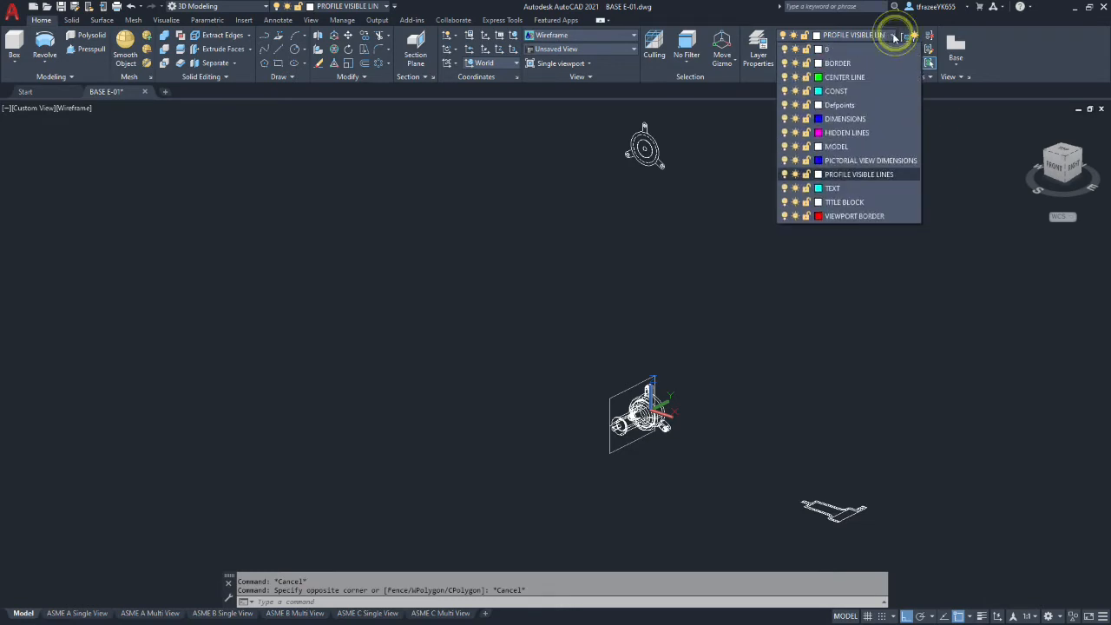
pyautogui.click(795, 146)
pyautogui.click(868, 292)
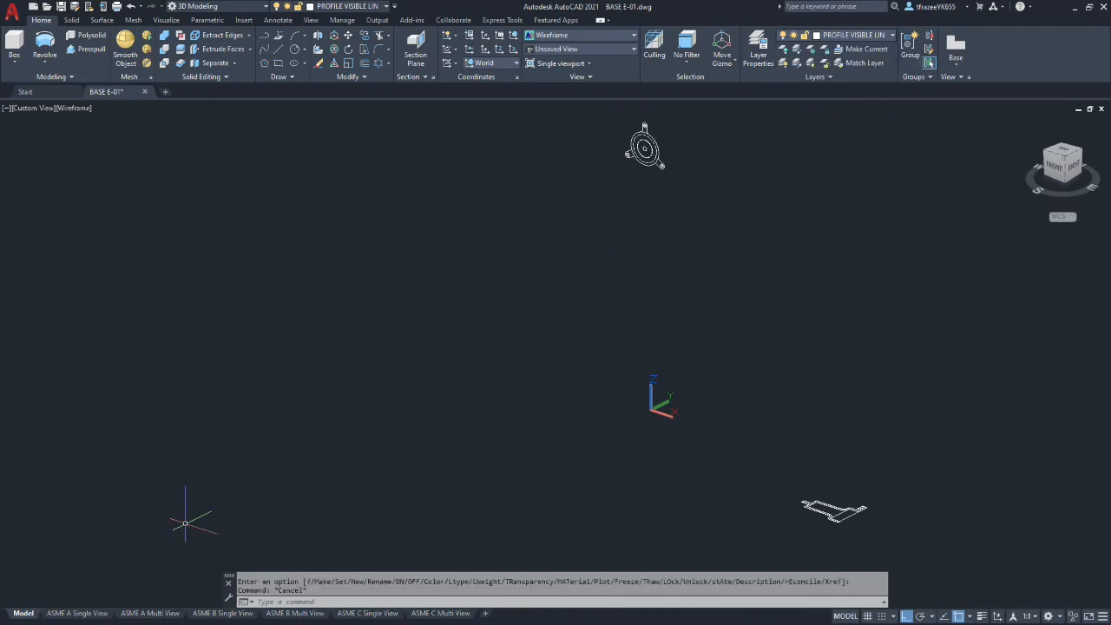
# - Open the ASME B Multi View layout and show its whole sheet
pyautogui.click(311, 613)
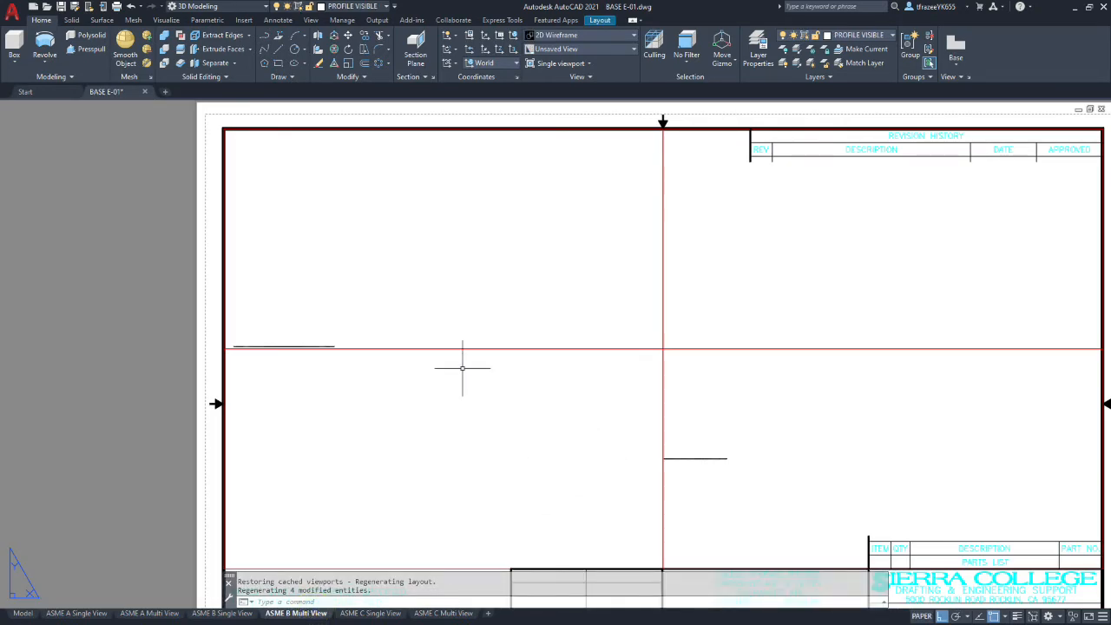
pyautogui.scroll(-2, 553, 360)
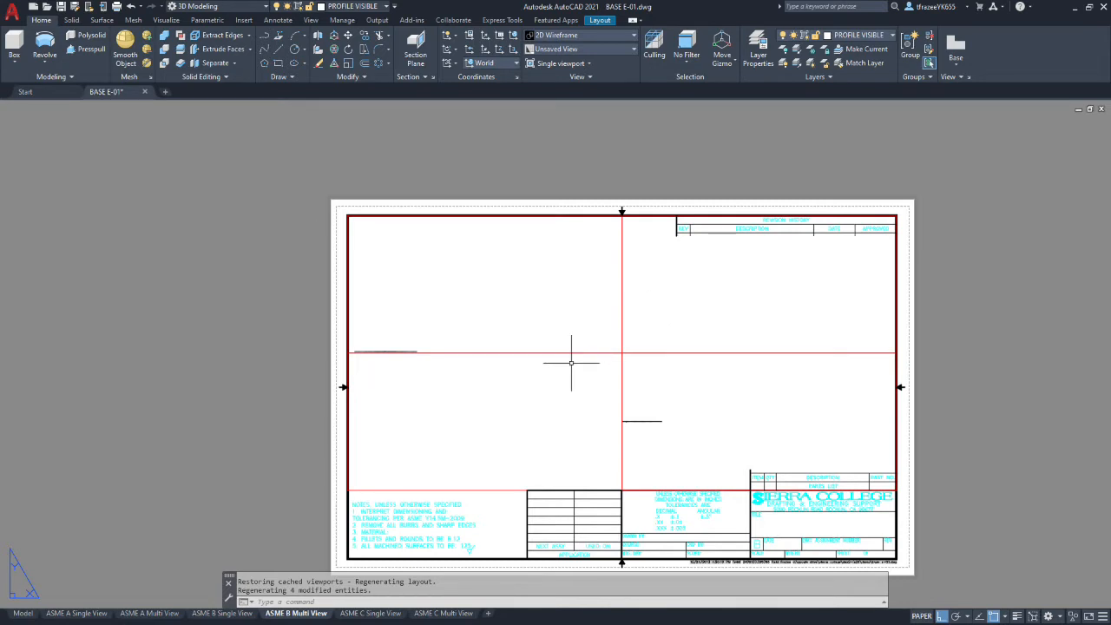
# - Erase the lower-left viewport from the sheet
pyautogui.press('Escape')
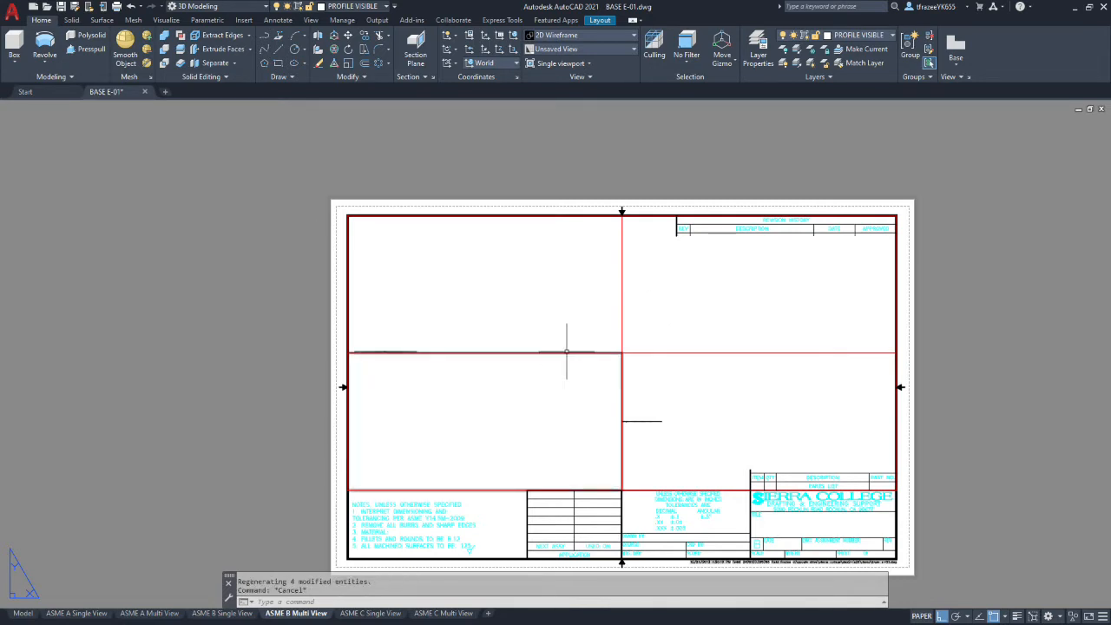
pyautogui.click(566, 352)
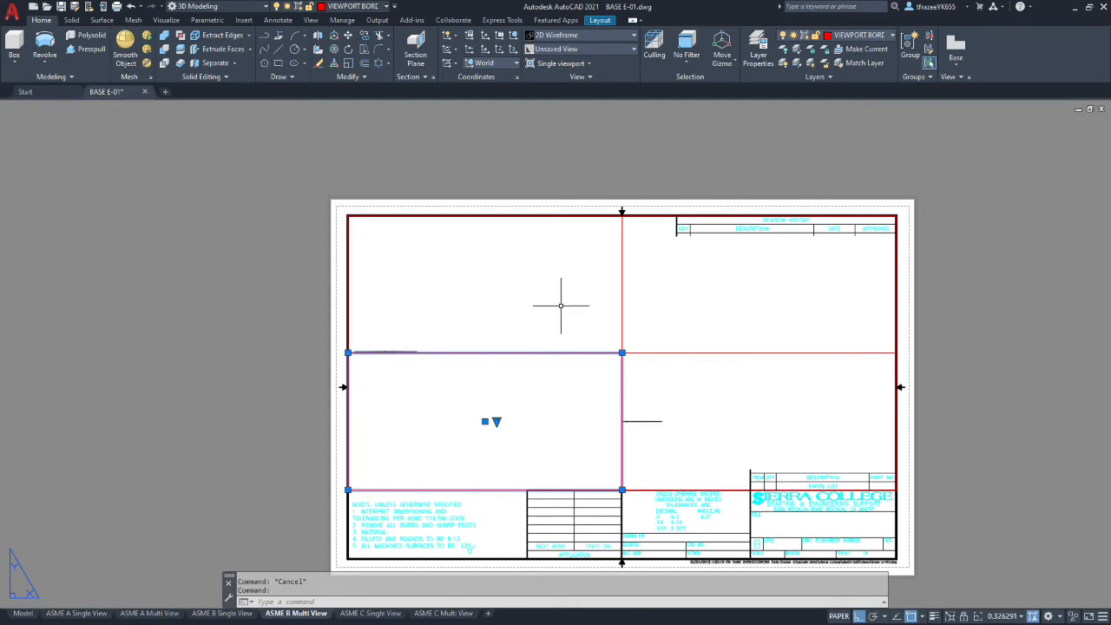
pyautogui.press('Delete')
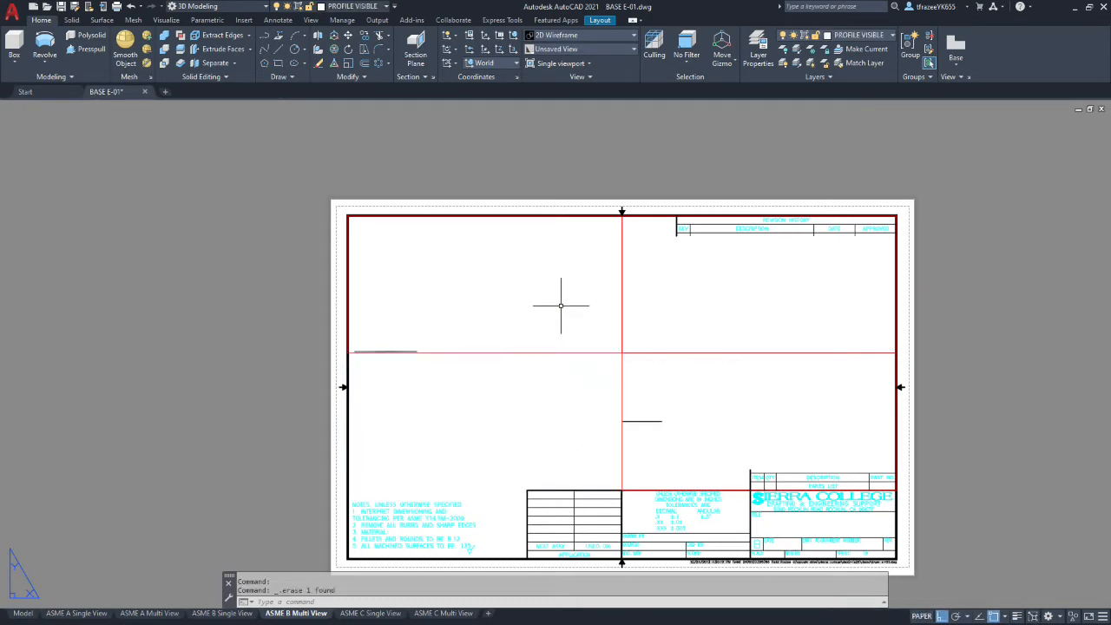
# - Stretch the upper-left viewport down to just above the notes and pull its right edge inward to narrow it
pyautogui.click(536, 353)
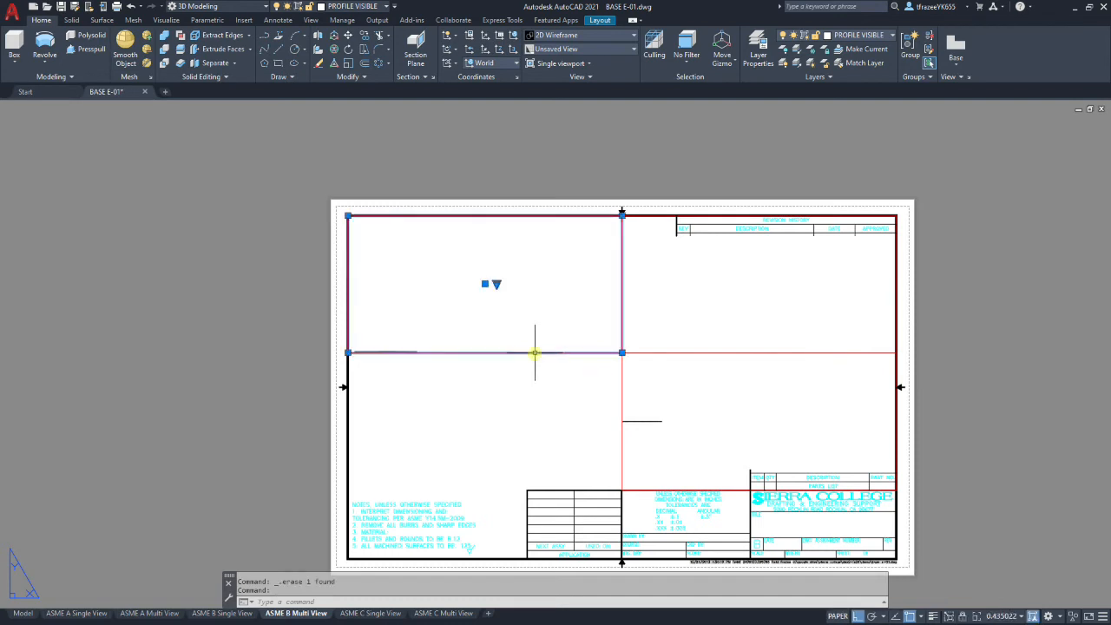
pyautogui.click(622, 351)
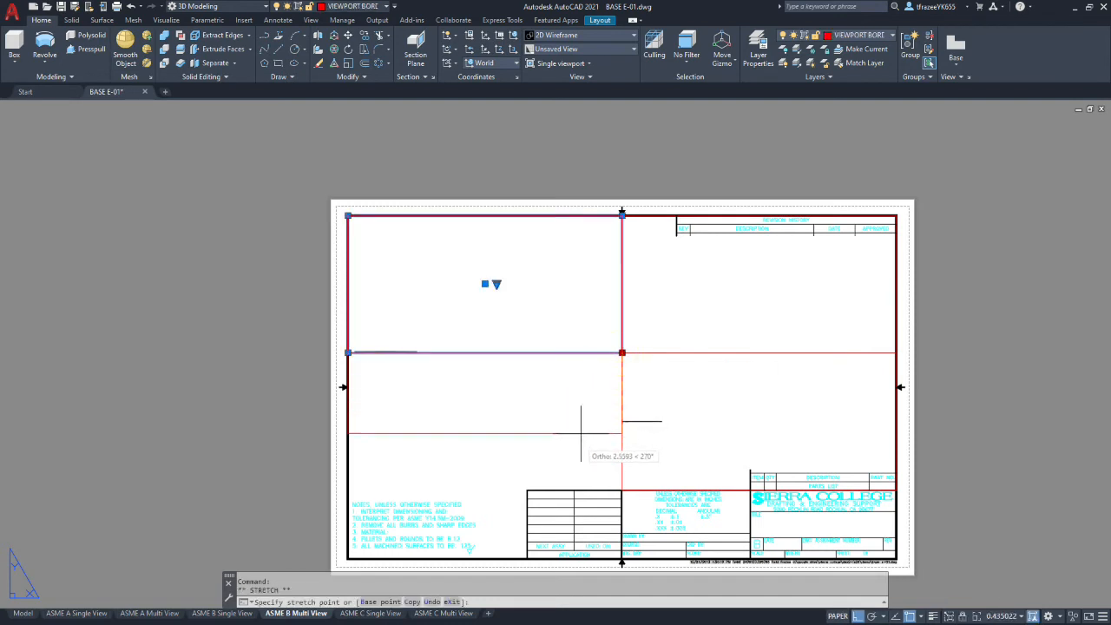
pyautogui.click(571, 479)
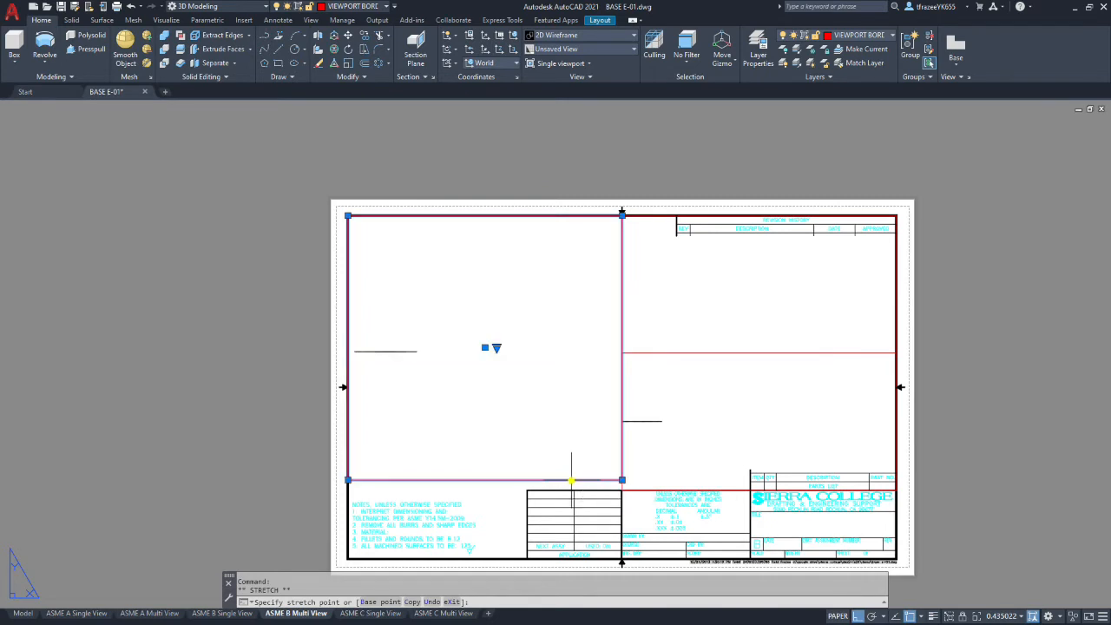
pyautogui.click(621, 479)
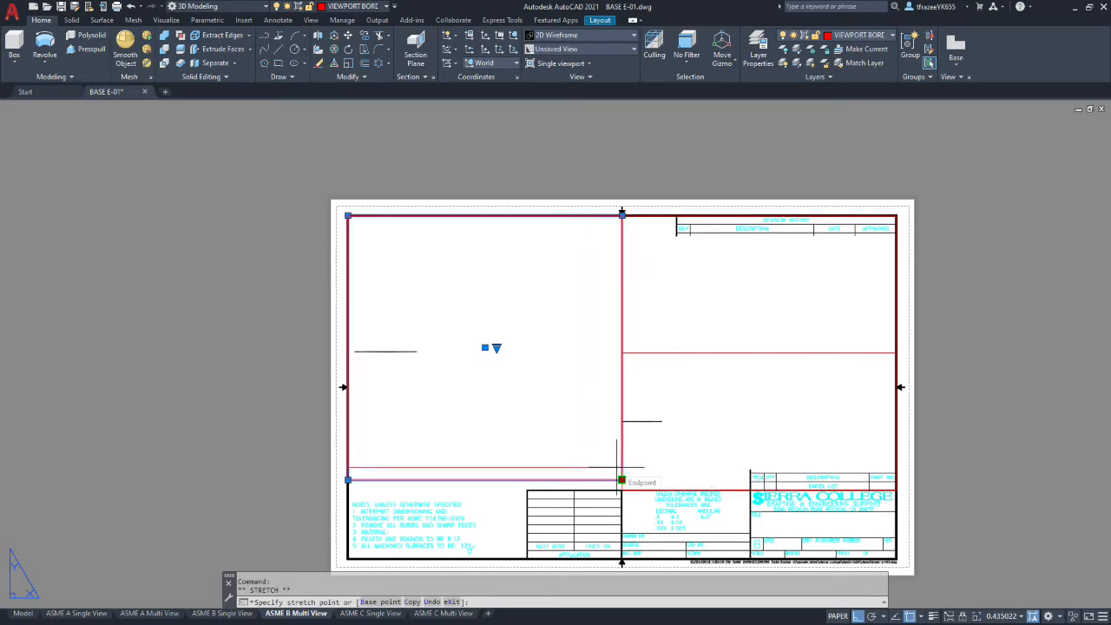
pyautogui.click(546, 460)
pyautogui.click(399, 281)
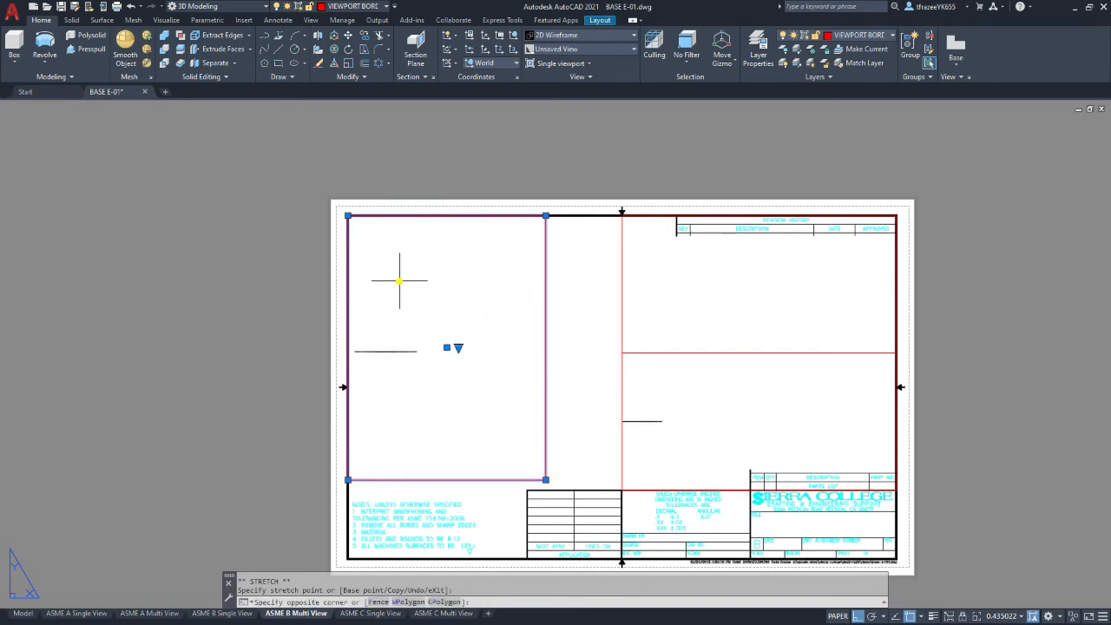
pyautogui.press('Escape')
# - Activate the left viewport and set its view to Front
pyautogui.doubleClick(363, 228)
pyautogui.click(368, 224)
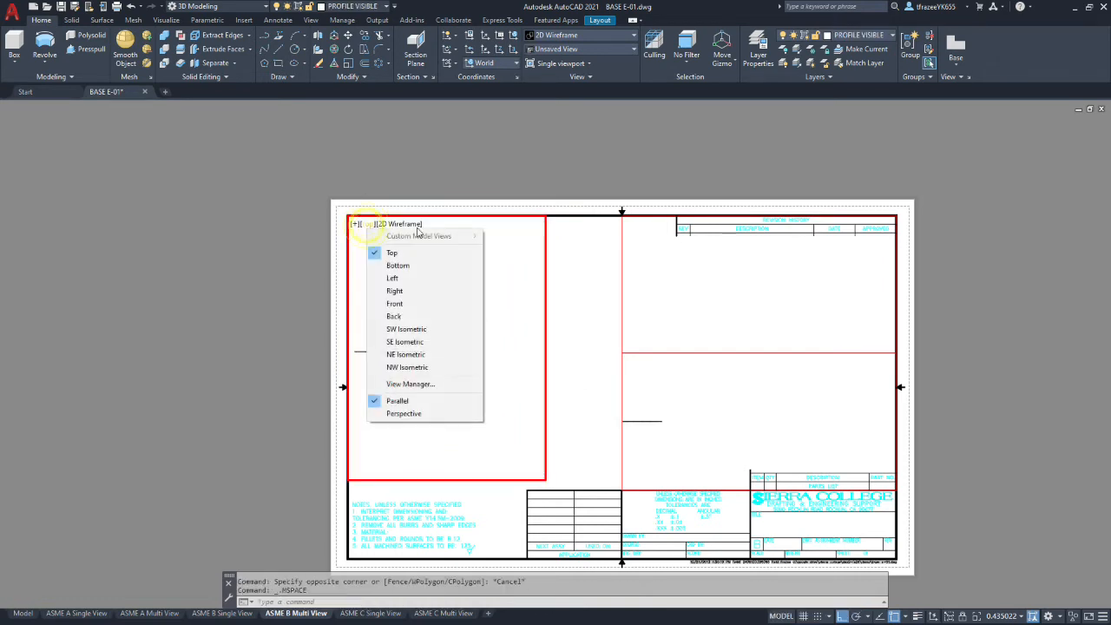
pyautogui.click(399, 304)
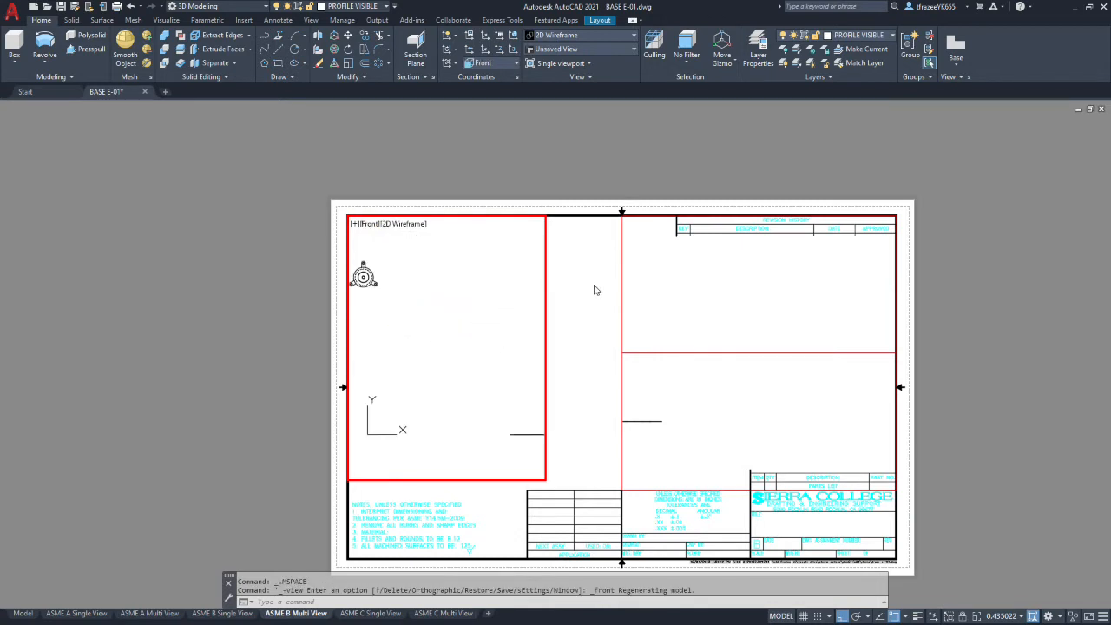
# - Return to paper space and narrow the upper-right isometric viewport by moving its left edge toward the sheet's right border
pyautogui.click(656, 333)
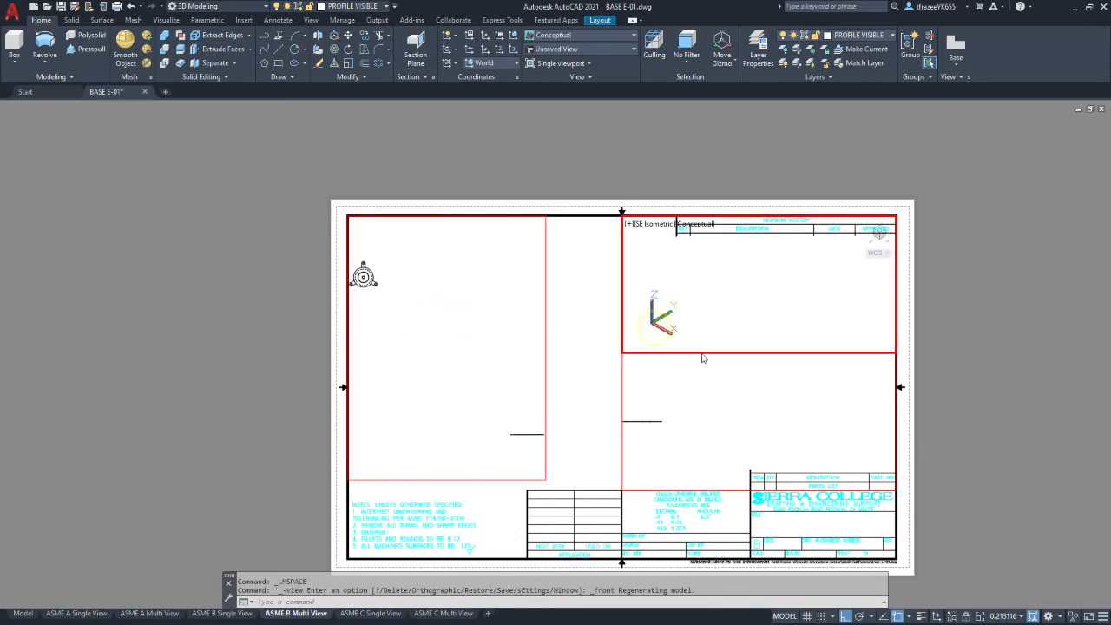
pyautogui.doubleClick(620, 263)
pyautogui.click(619, 267)
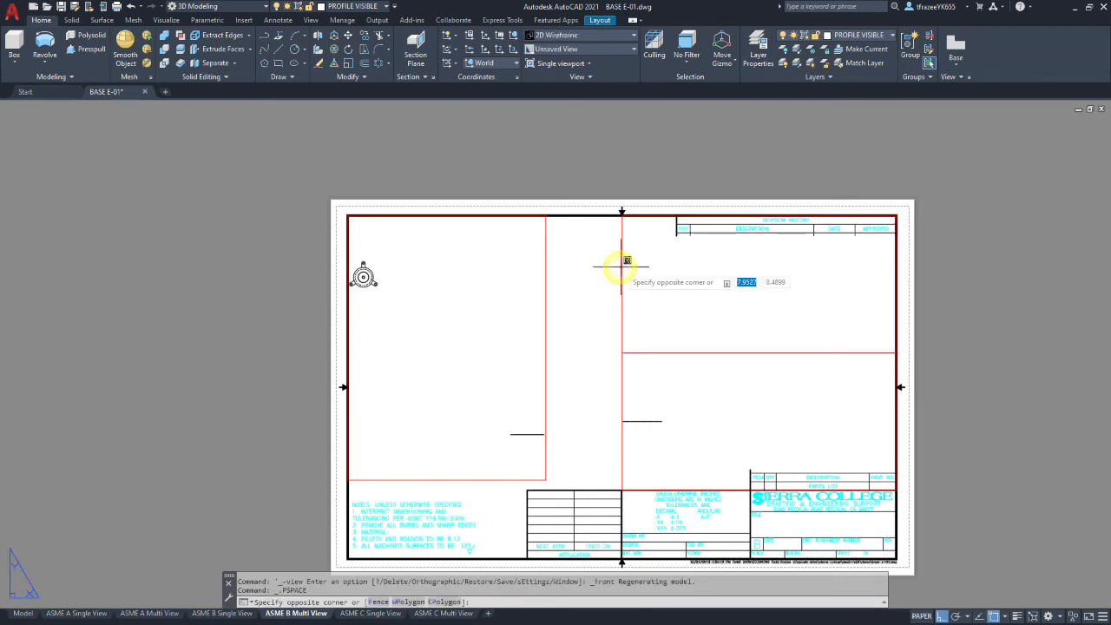
pyautogui.click(621, 270)
pyautogui.click(621, 353)
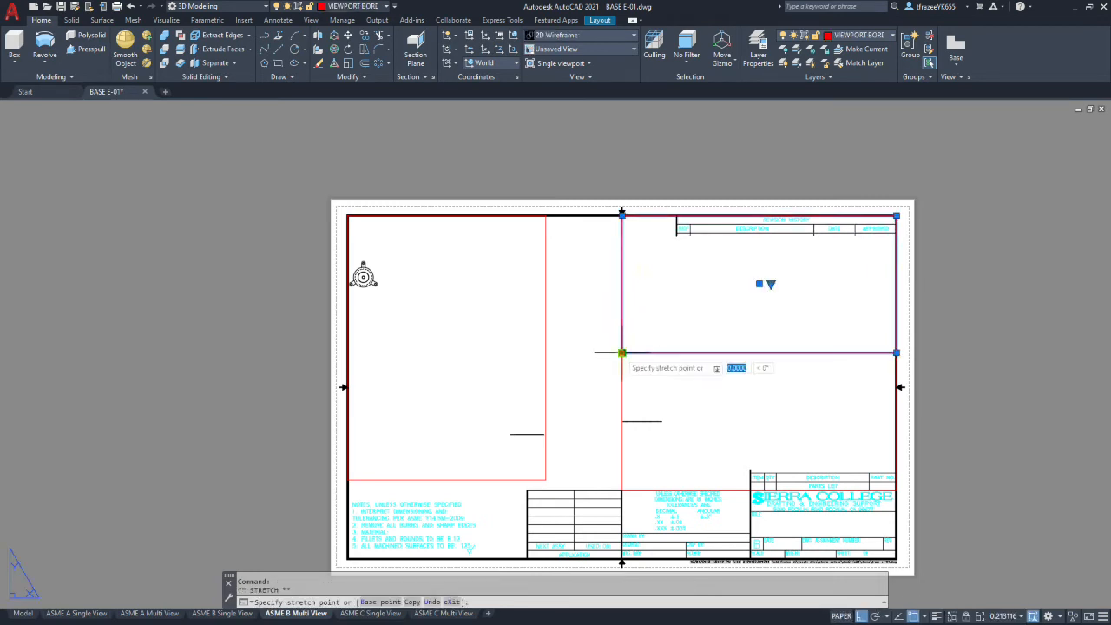
pyautogui.click(764, 336)
# - Stretch the lower-right viewport upward and extend its lower-left corner to the front viewport's lower-right corner
pyautogui.click(621, 353)
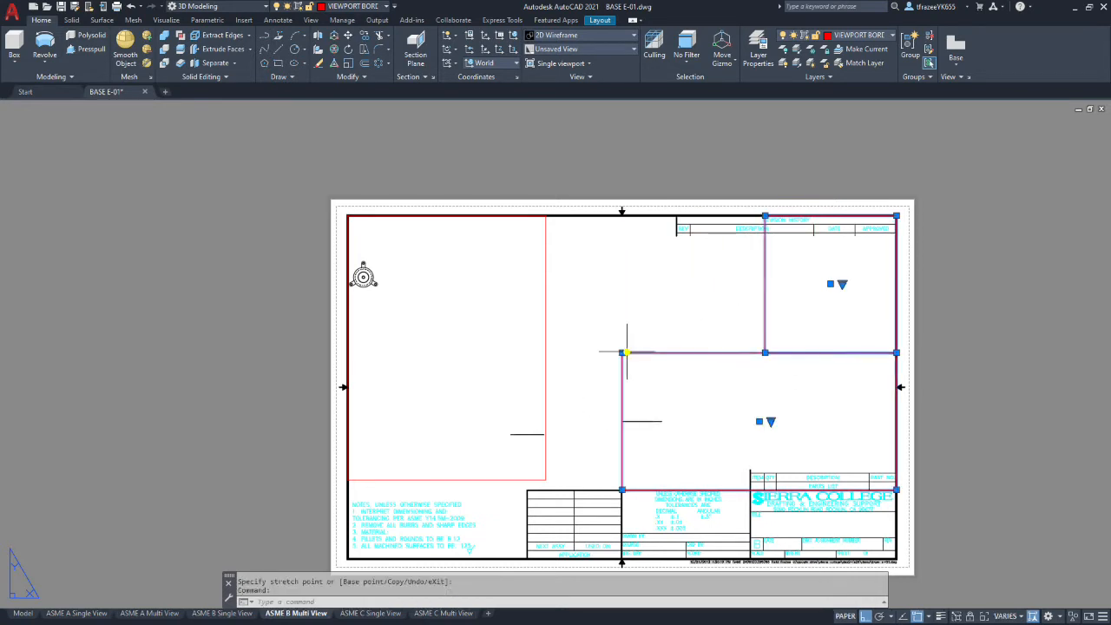
pyautogui.click(622, 352)
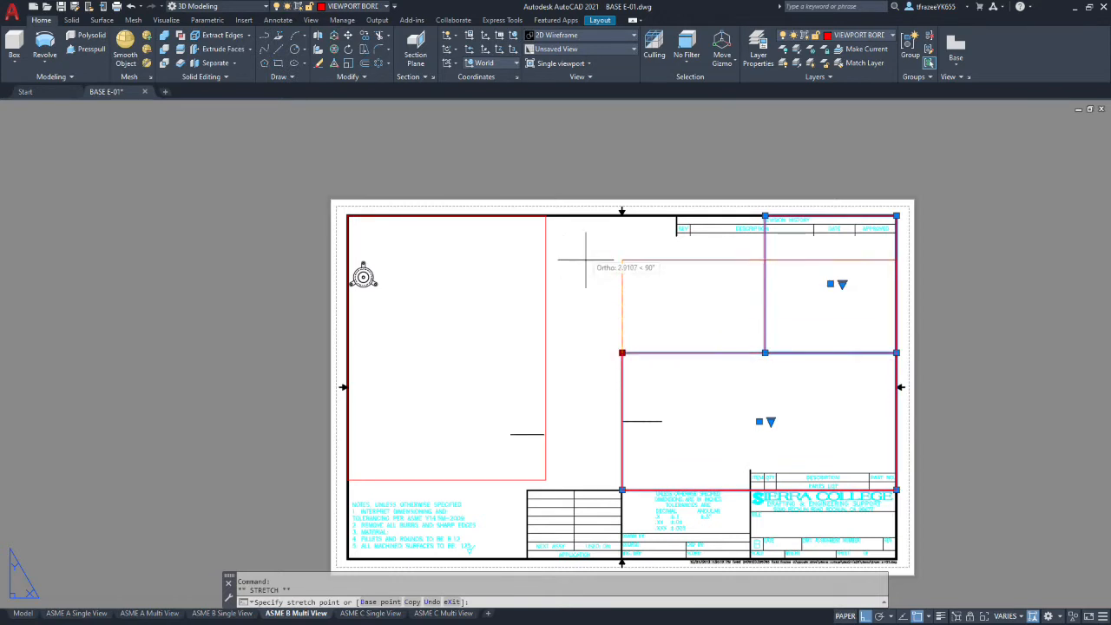
pyautogui.click(593, 291)
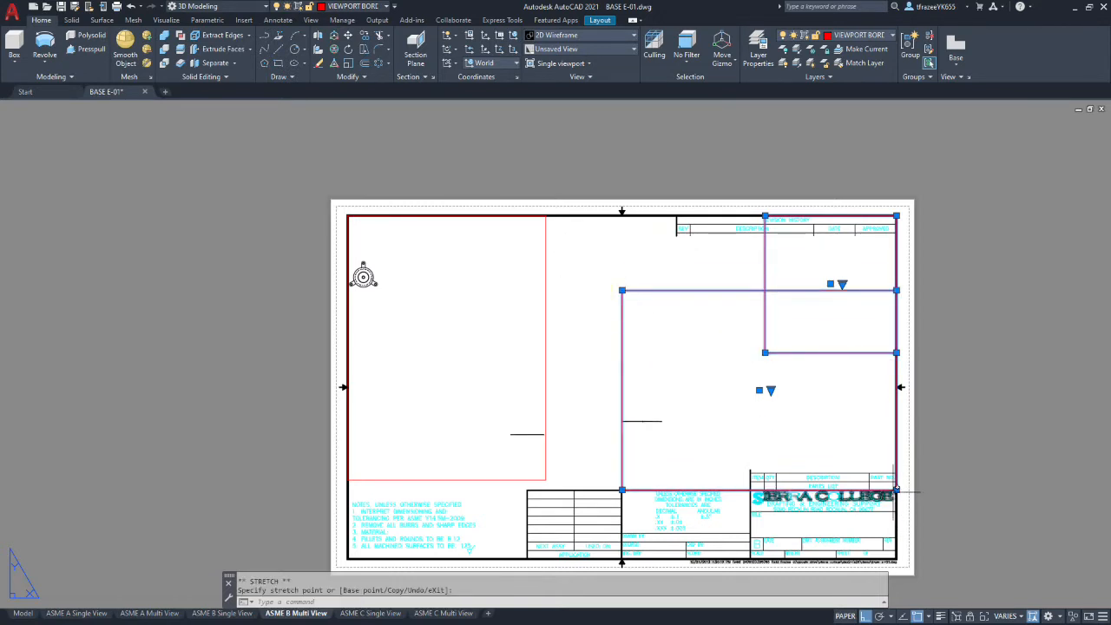
pyautogui.click(621, 490)
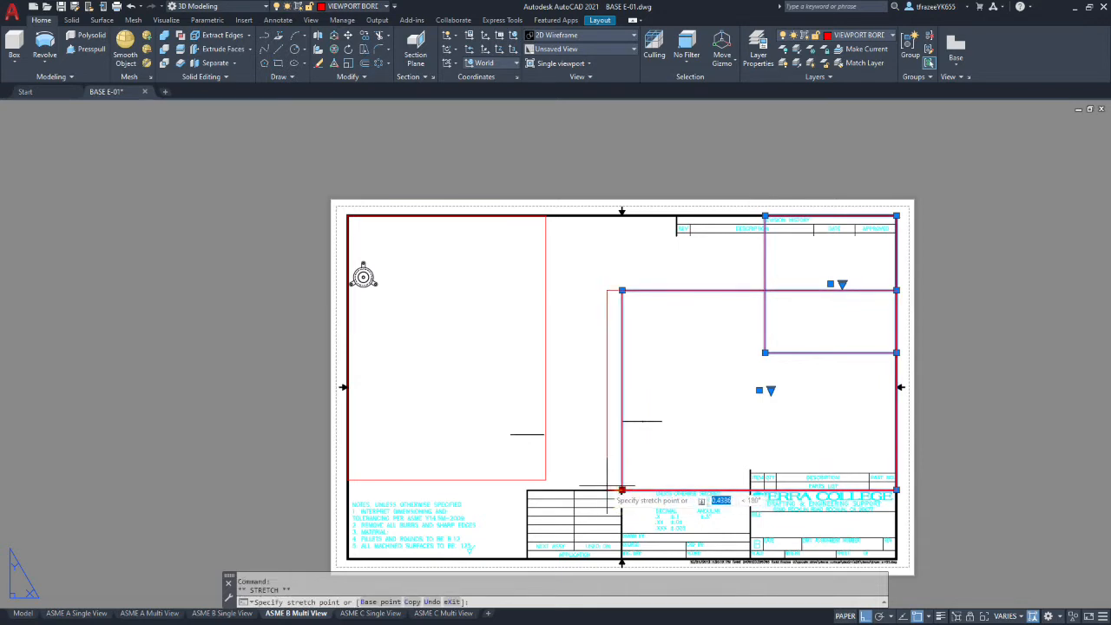
pyautogui.click(545, 479)
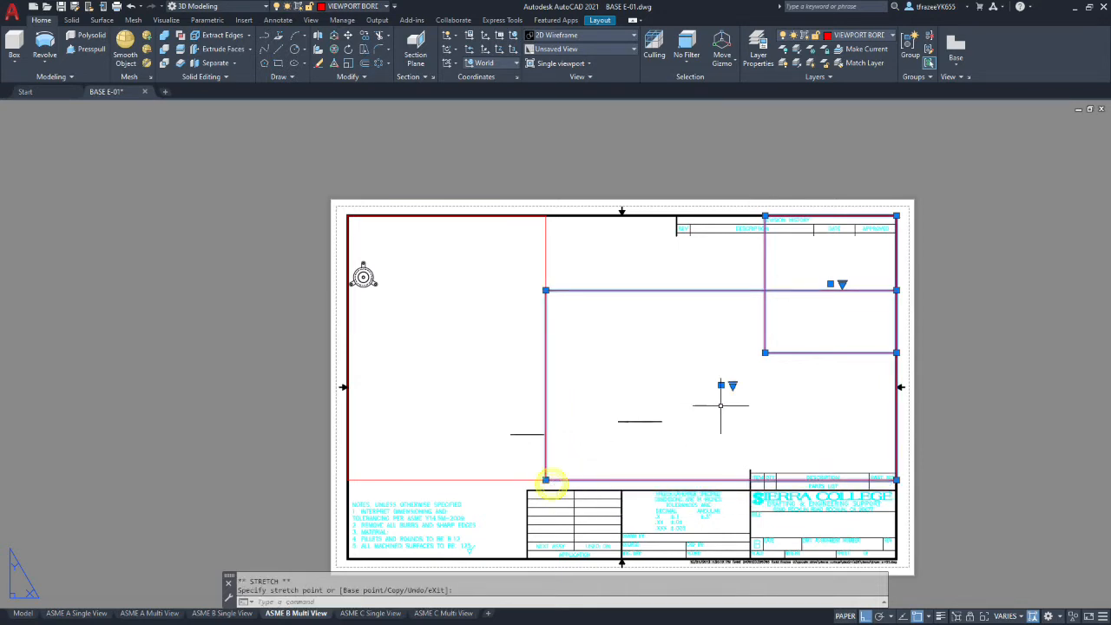
# - Pull the middle viewport's right edge in to the title block's edge and set its top edge below the revision history table
pyautogui.click(895, 479)
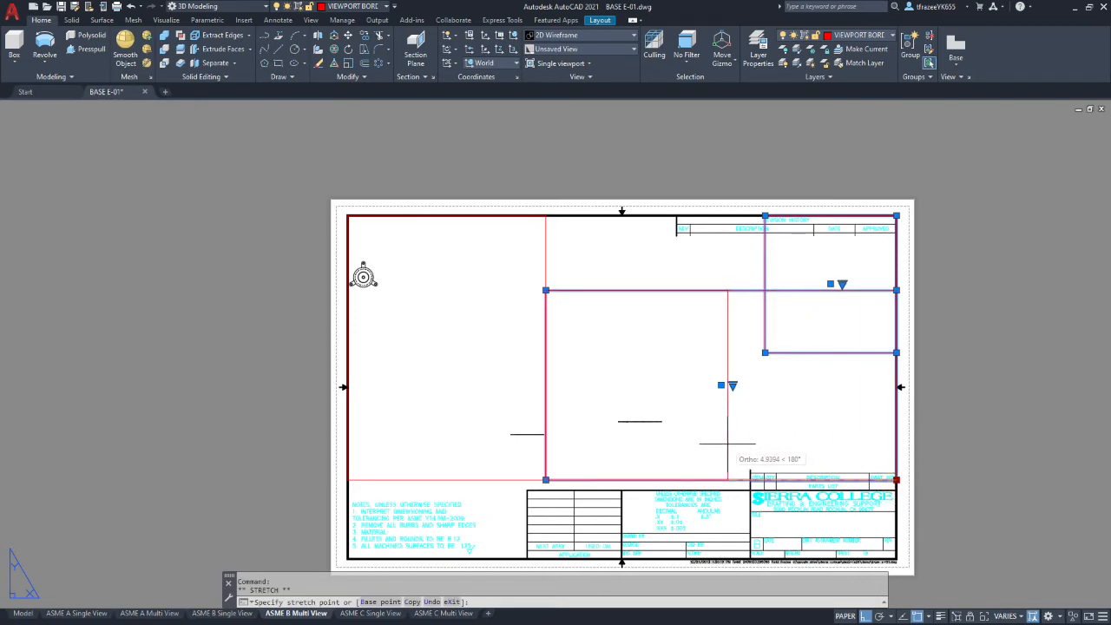
pyautogui.click(749, 446)
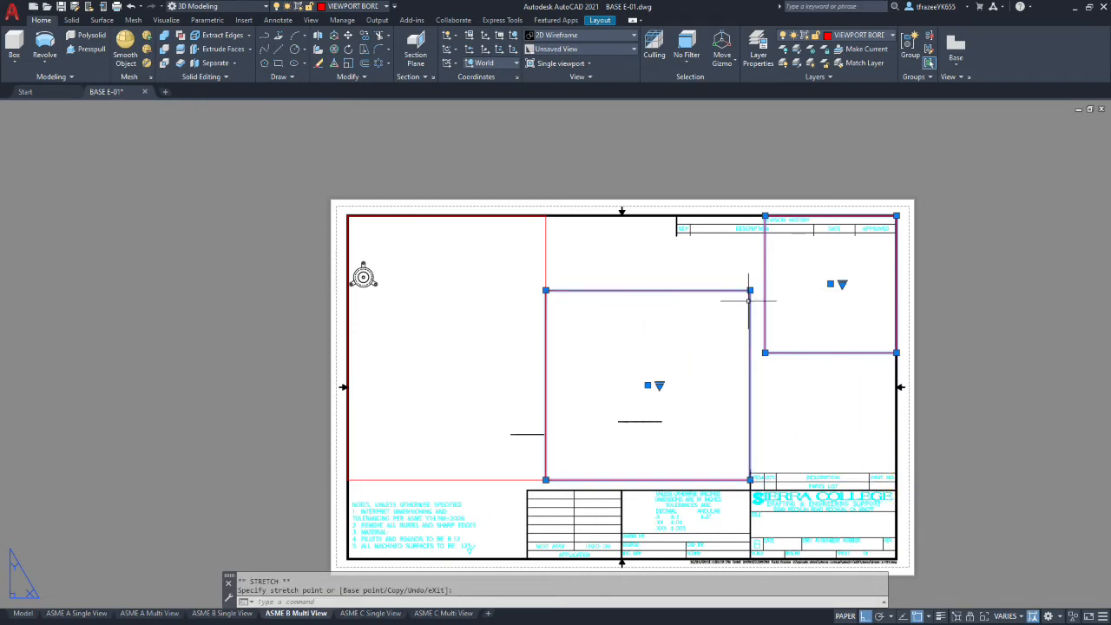
pyautogui.click(750, 290)
pyautogui.click(749, 239)
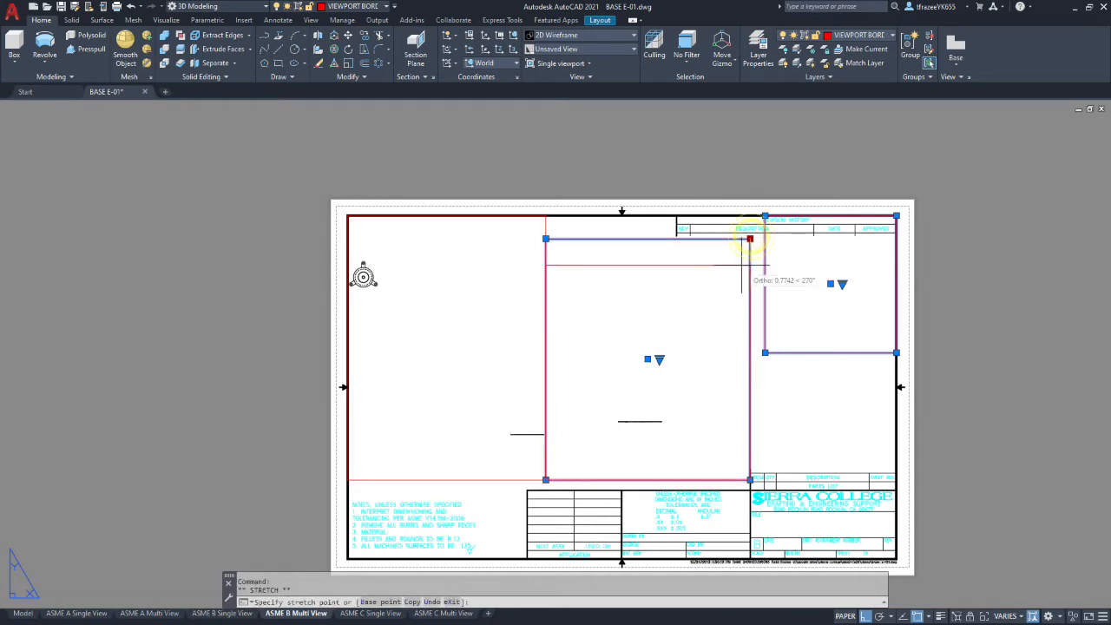
pyautogui.click(750, 268)
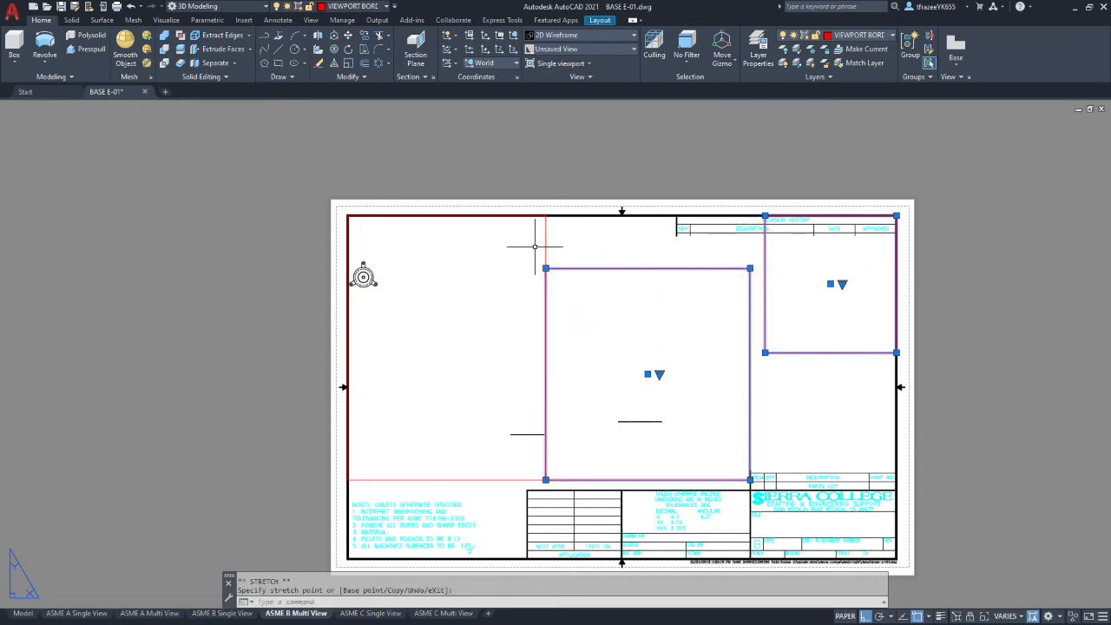
# - Lower the front viewport's top edge to align with the top of the middle viewport
pyautogui.click(540, 241)
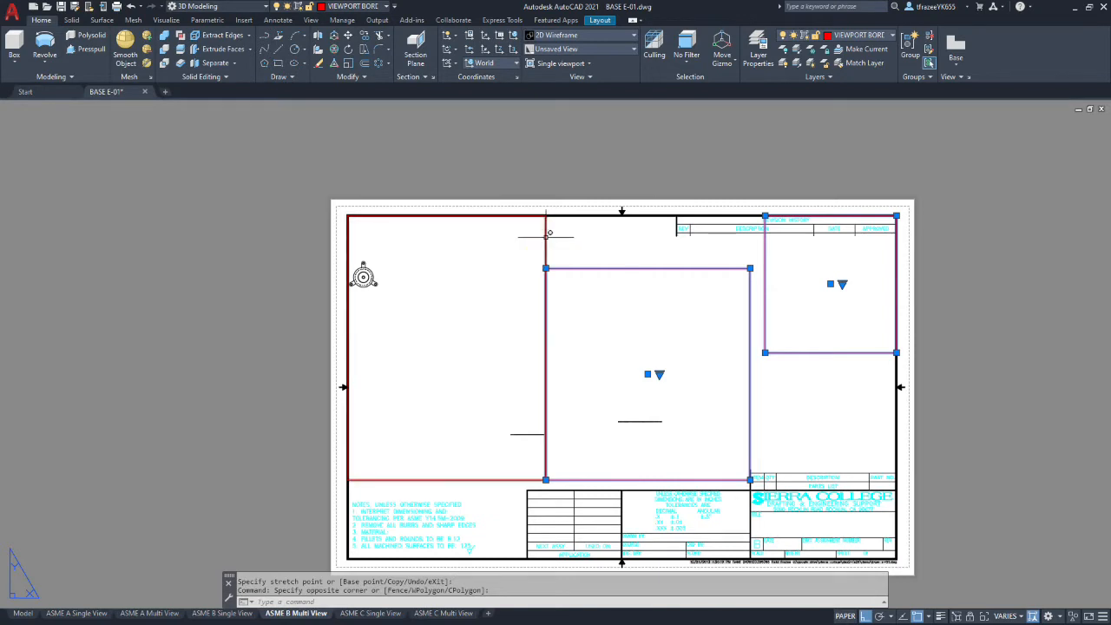
pyautogui.click(549, 233)
pyautogui.click(546, 215)
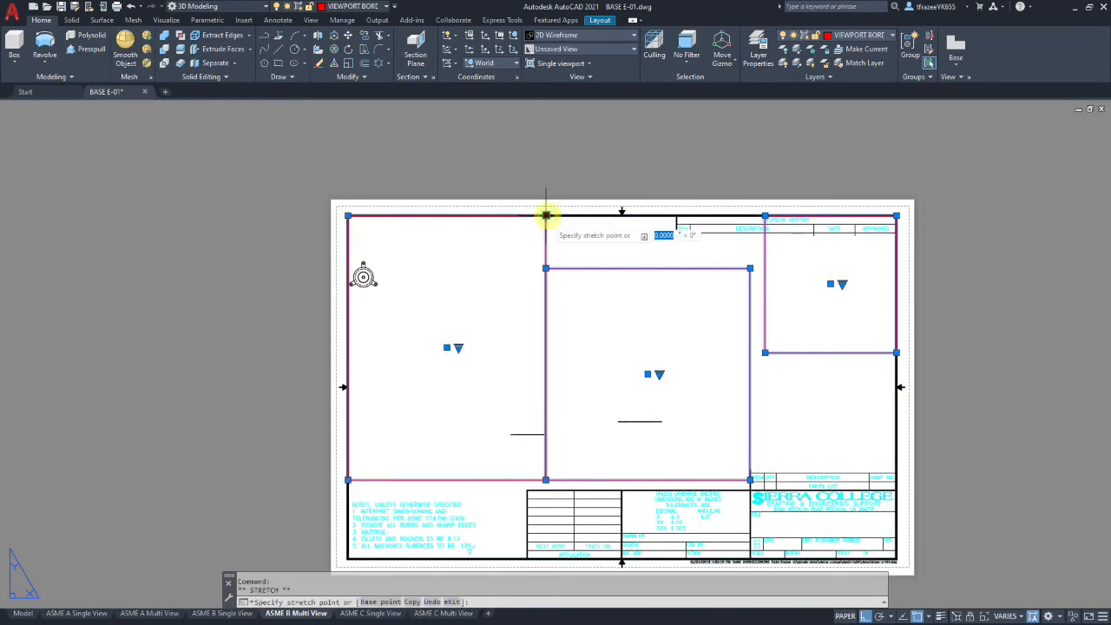
pyautogui.click(545, 268)
pyautogui.press('Escape')
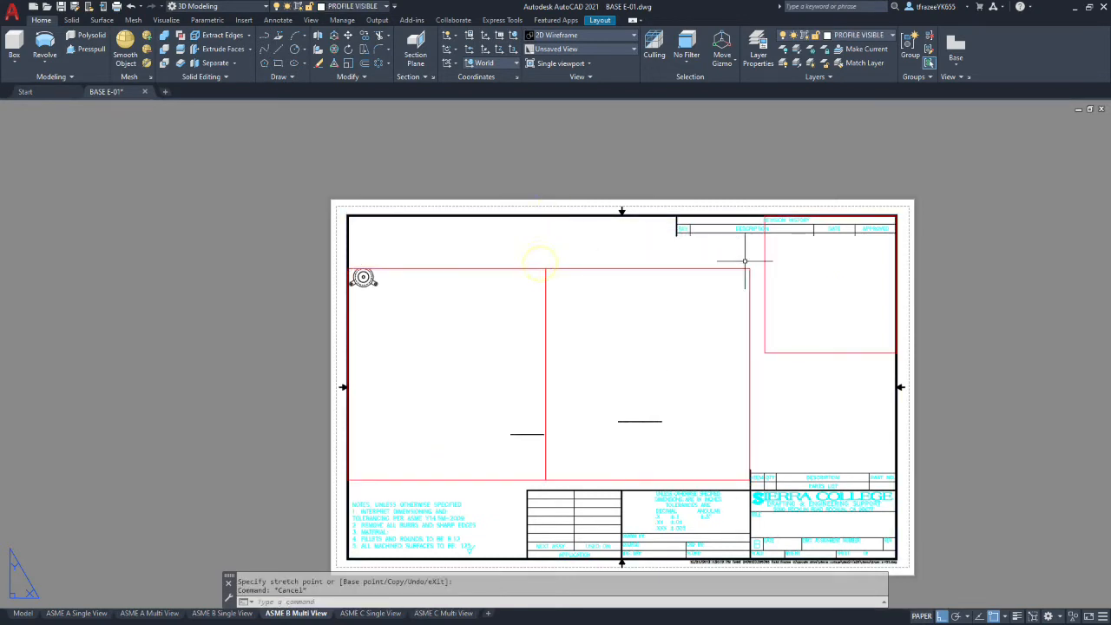
# - Extend the isometric viewport down toward the parts list and lower its top edge below the revision history table
pyautogui.click(823, 355)
pyautogui.click(825, 354)
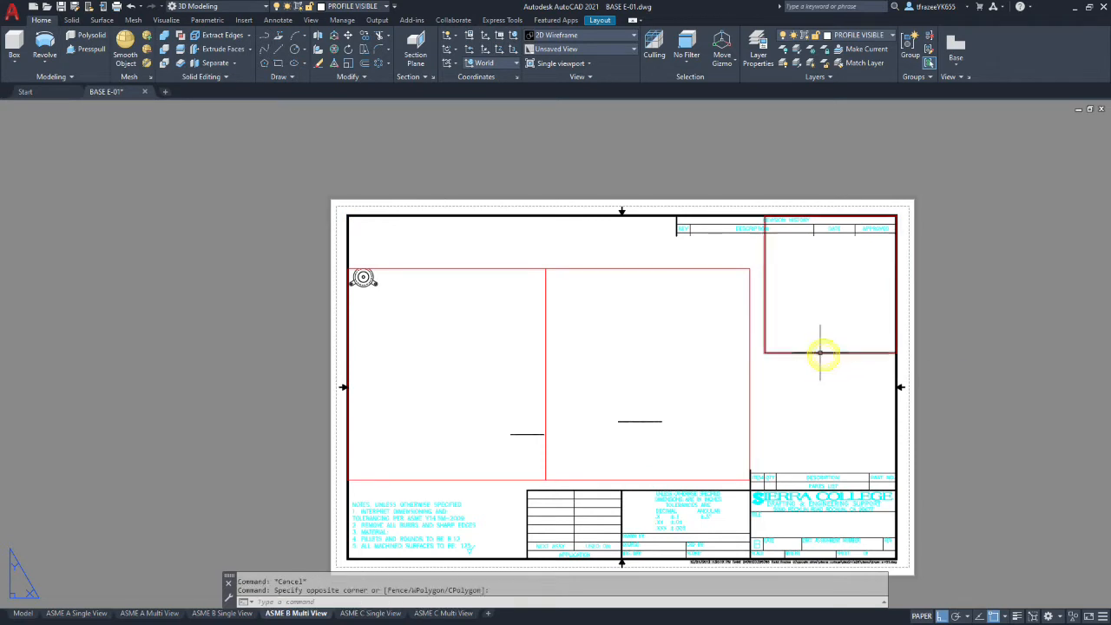
pyautogui.click(764, 353)
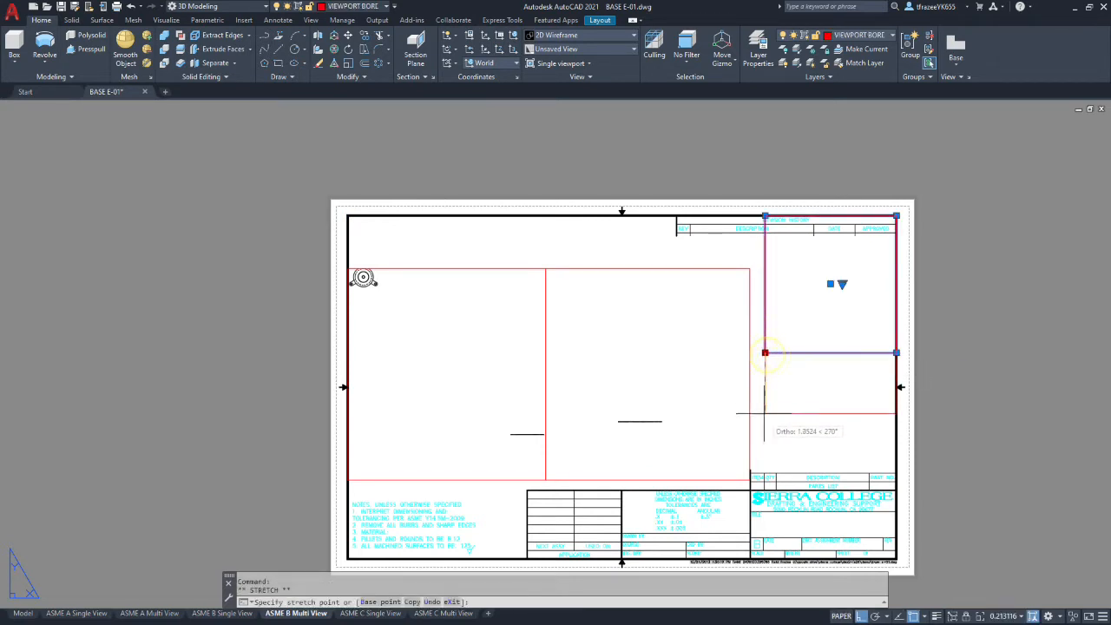
pyautogui.click(757, 442)
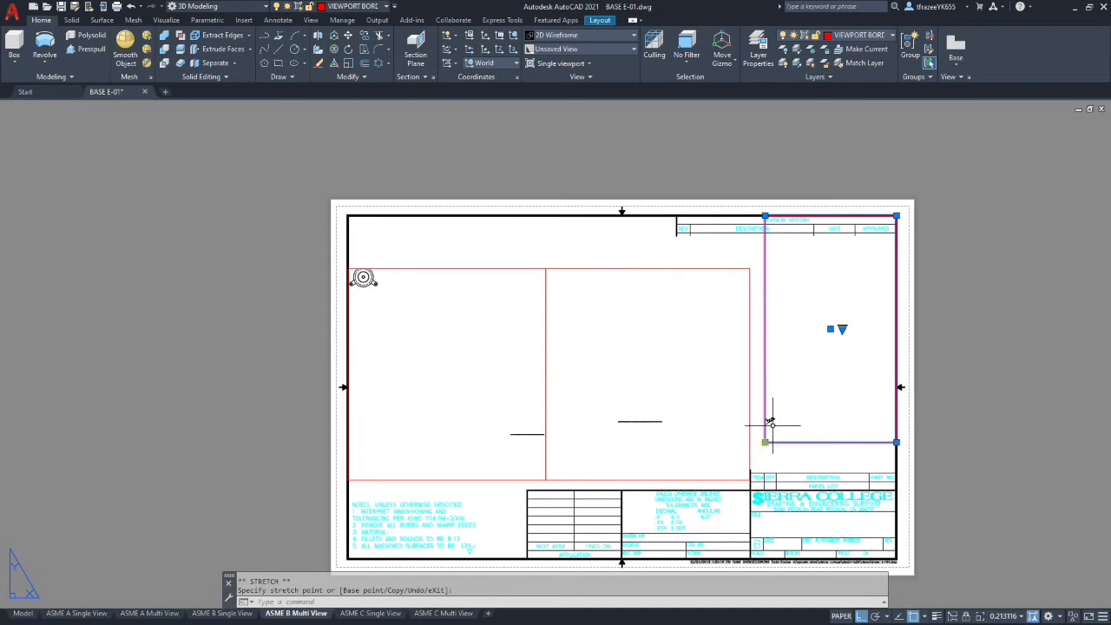
pyautogui.click(764, 216)
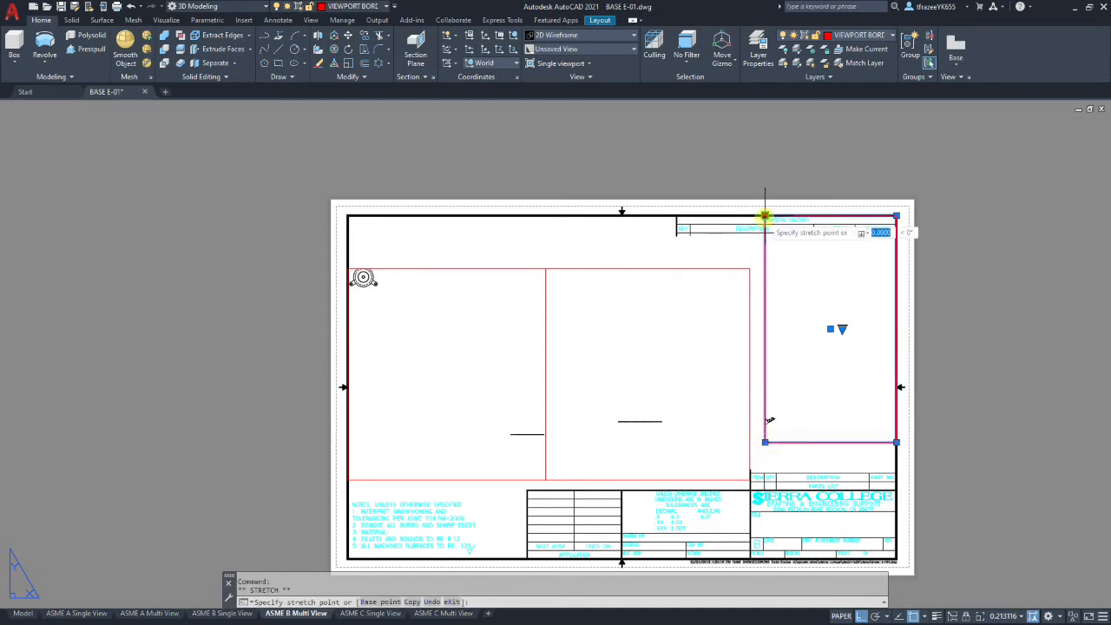
pyautogui.click(764, 293)
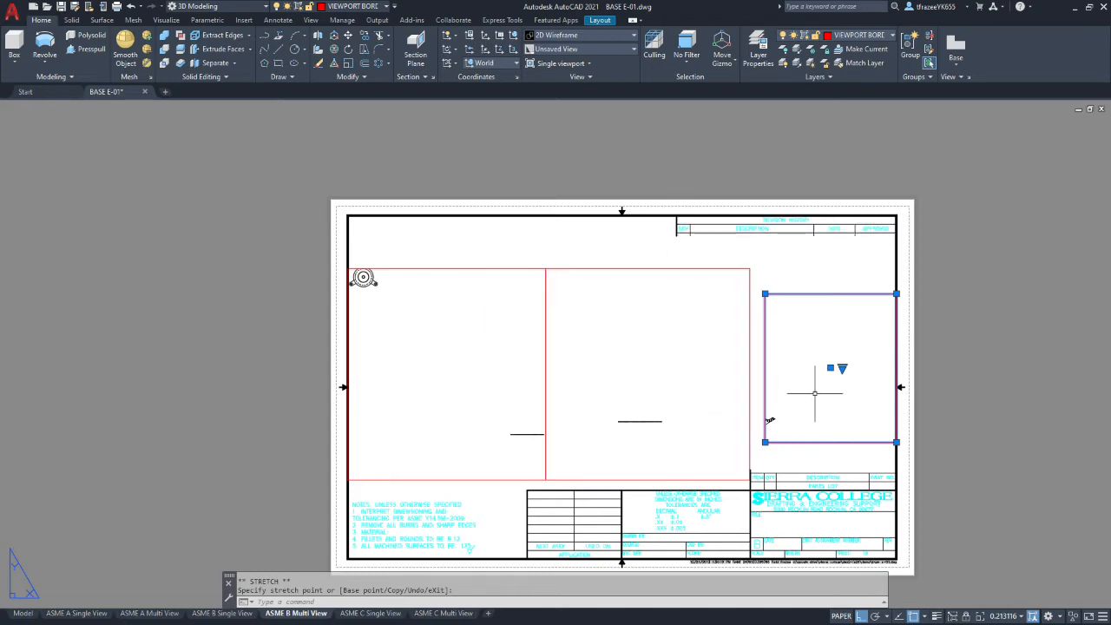
pyautogui.click(645, 381)
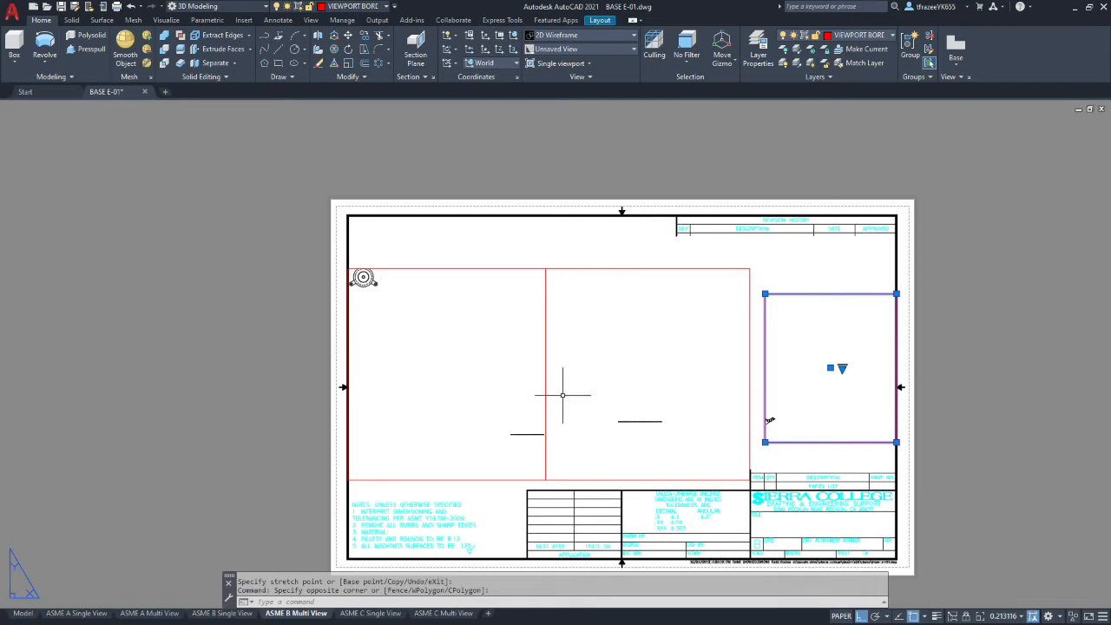
pyautogui.click(445, 378)
pyautogui.click(443, 381)
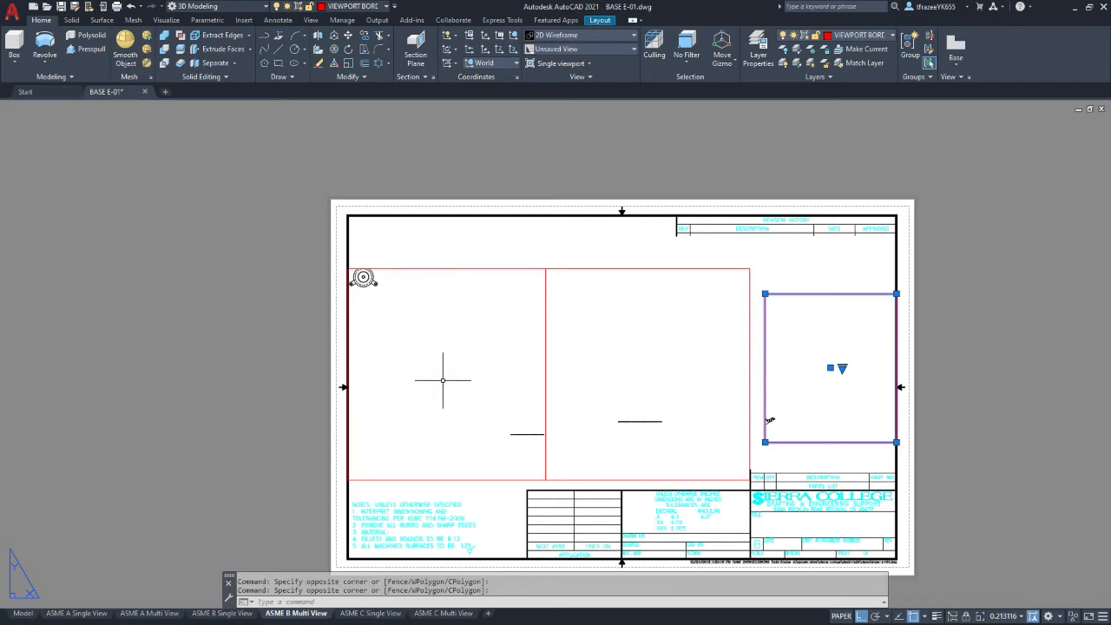
# - Activate the front viewport, then enlarge the flattened front view of the base and bring it toward the viewport's center
pyautogui.scroll(-4, 385, 304)
pyautogui.scroll(6, 385, 305)
pyautogui.doubleClick(409, 322)
pyautogui.scroll(-4, 371, 285)
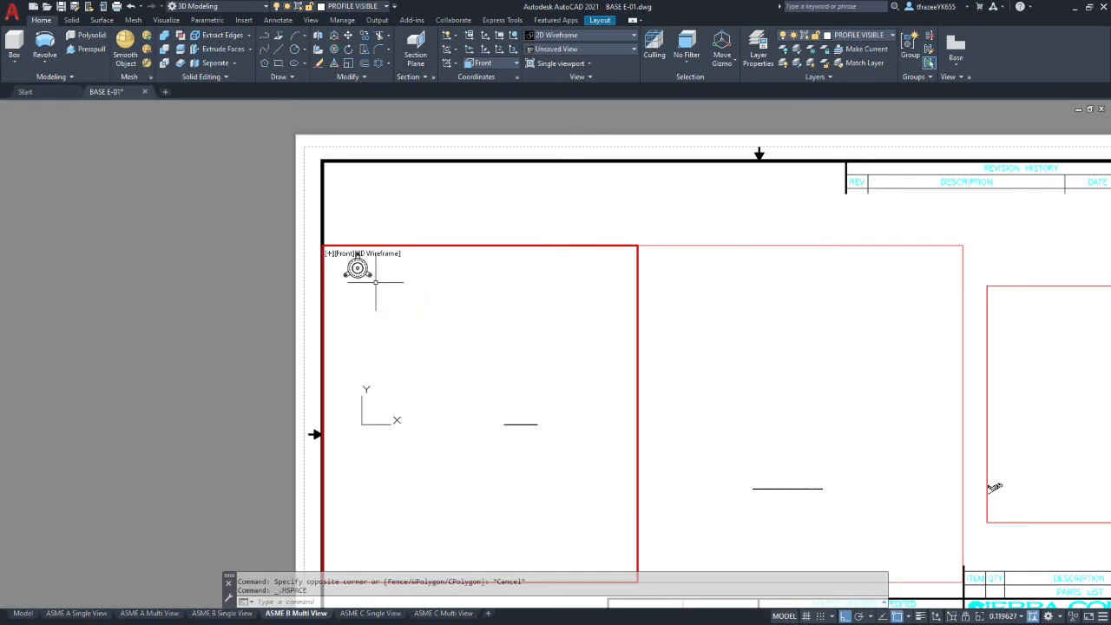
pyautogui.scroll(2, 363, 268)
pyautogui.scroll(-3, 363, 276)
pyautogui.scroll(3, 396, 270)
pyautogui.scroll(-2, 379, 491)
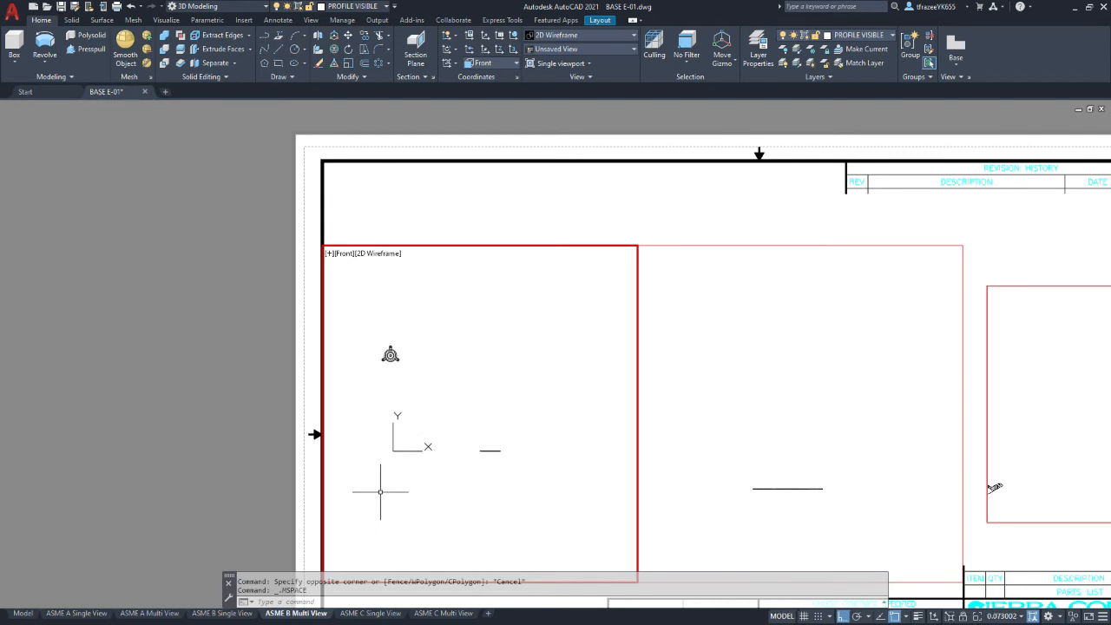
pyautogui.scroll(4, 346, 346)
pyautogui.scroll(2, 513, 370)
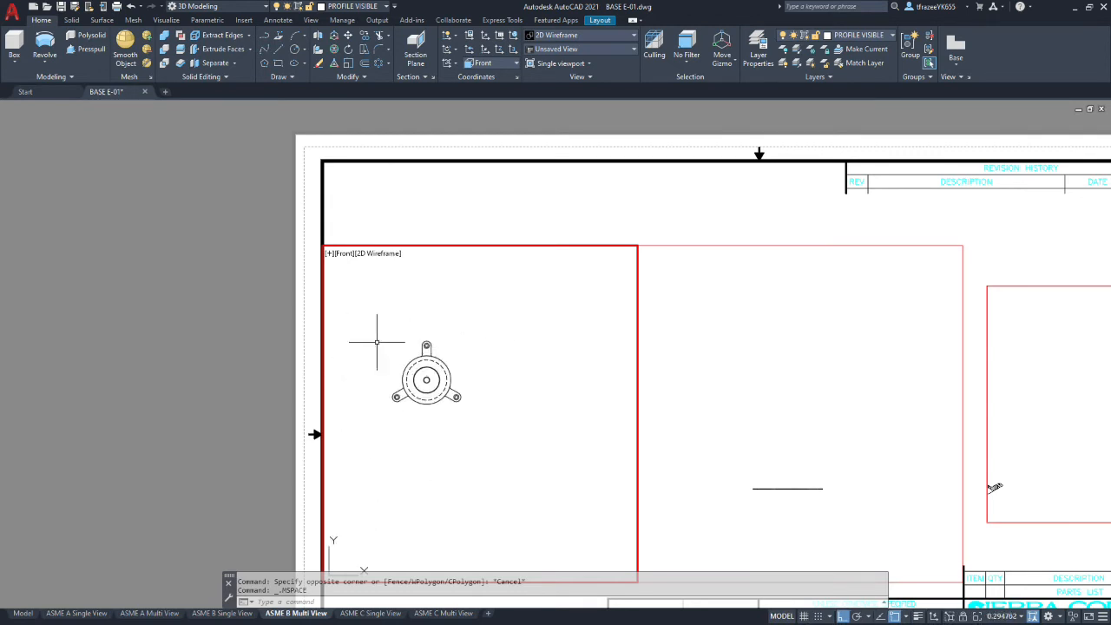
# - Enlarge the base's front view further and keep it near the middle of the front viewport
pyautogui.scroll(2, 347, 346)
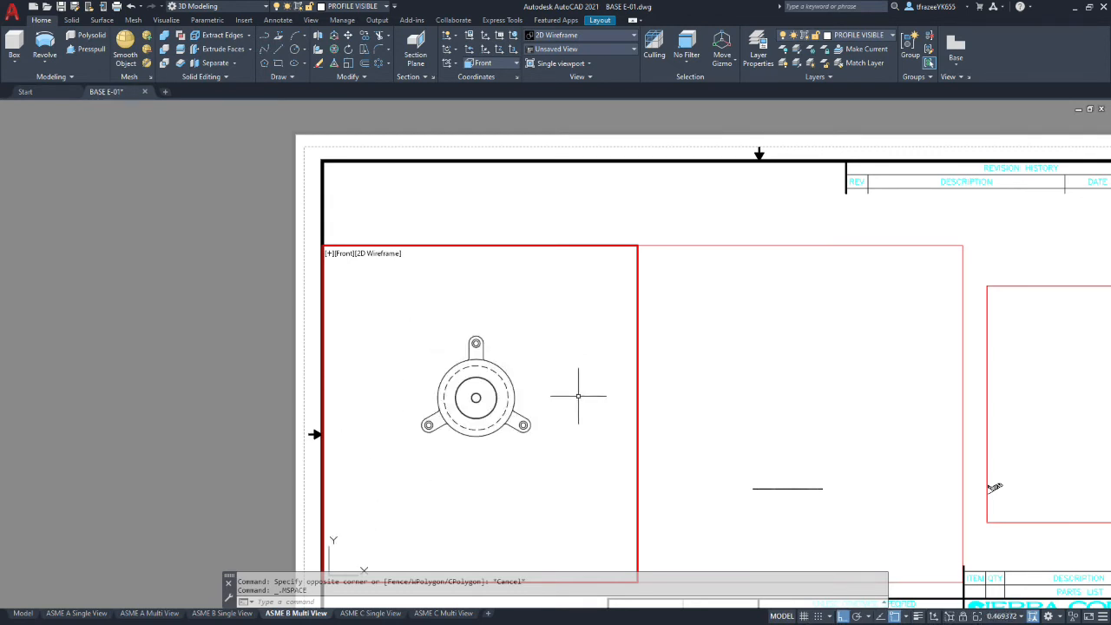
pyautogui.scroll(2, 572, 390)
pyautogui.scroll(-2, 525, 389)
pyautogui.scroll(2, 411, 347)
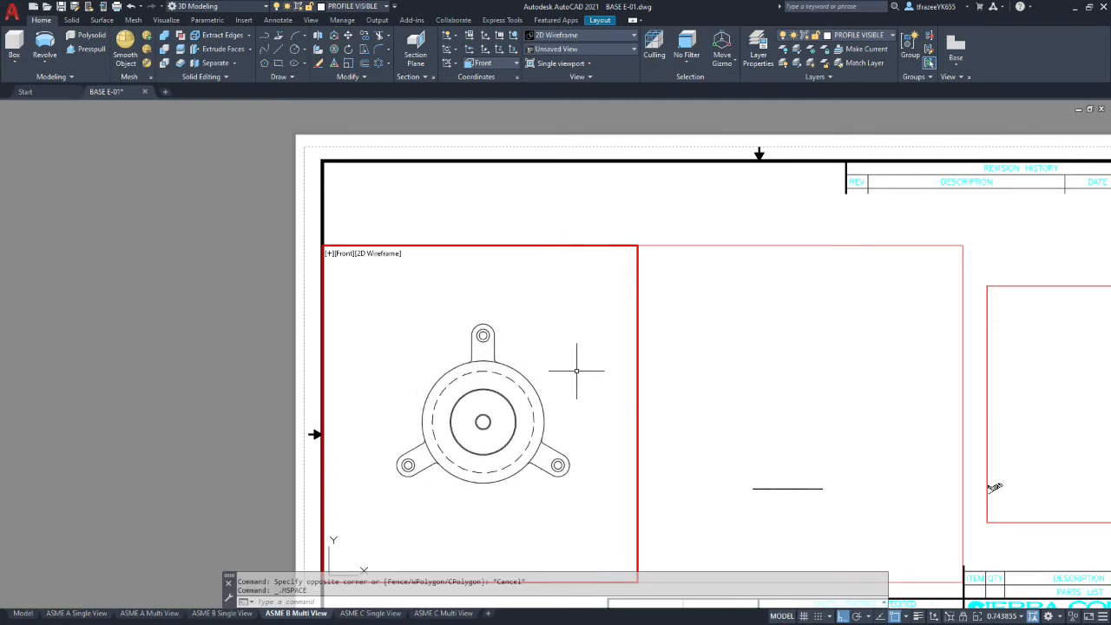
# - Switch the middle viewport to the Top view, then enlarge and center the hatched section of the base in it
pyautogui.click(740, 381)
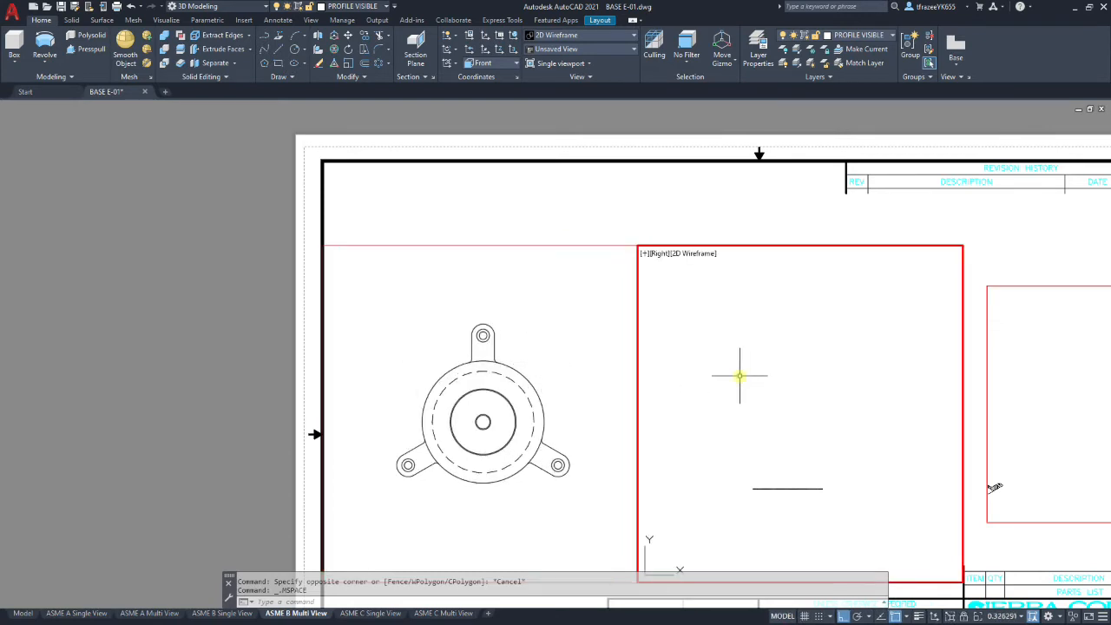
pyautogui.click(659, 254)
pyautogui.click(683, 282)
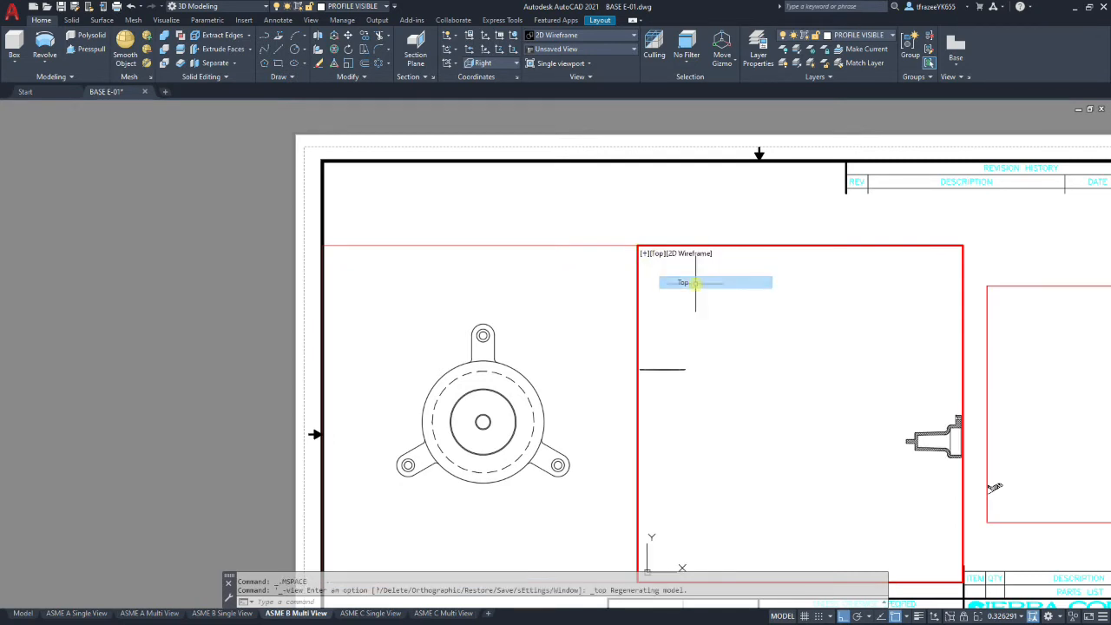
pyautogui.scroll(6, 811, 400)
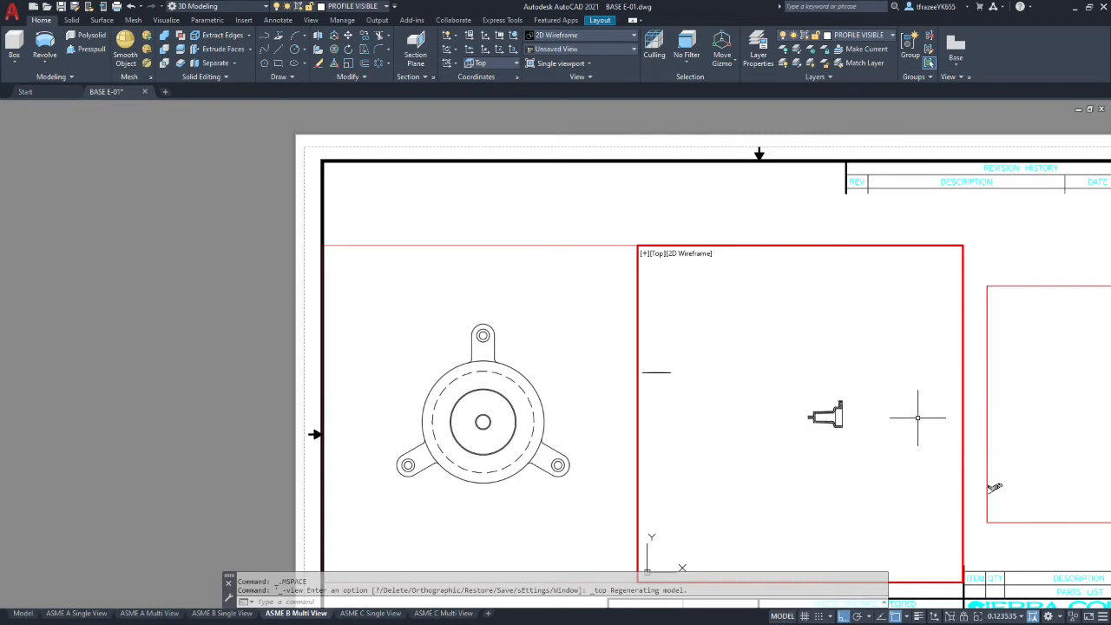
pyautogui.scroll(2, 671, 407)
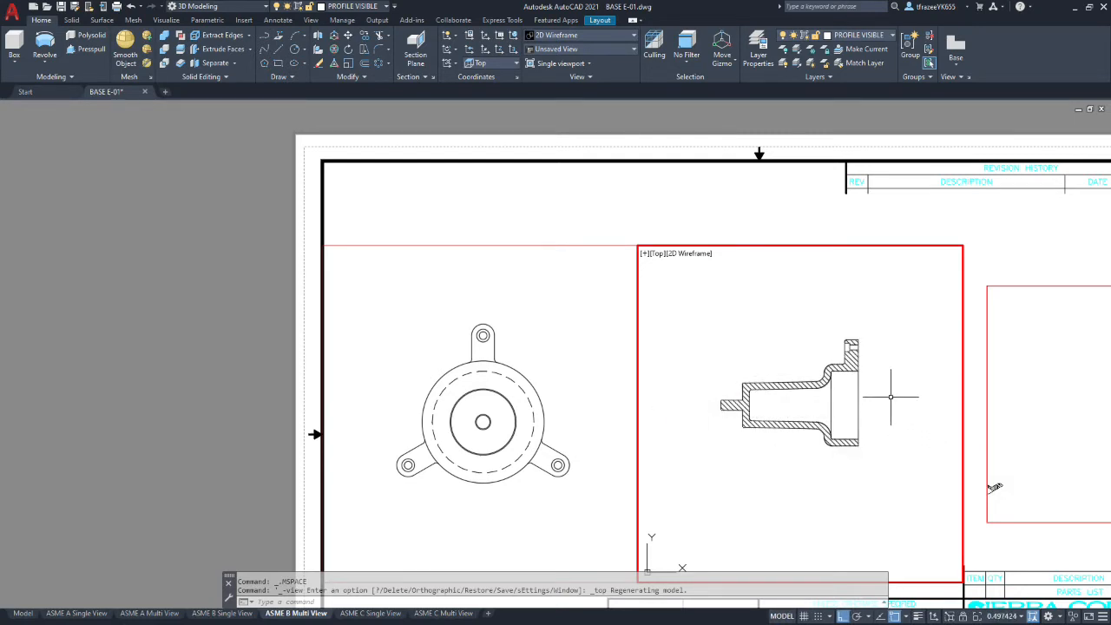
pyautogui.scroll(2, 887, 399)
pyautogui.scroll(-2, 868, 394)
pyautogui.scroll(2, 747, 356)
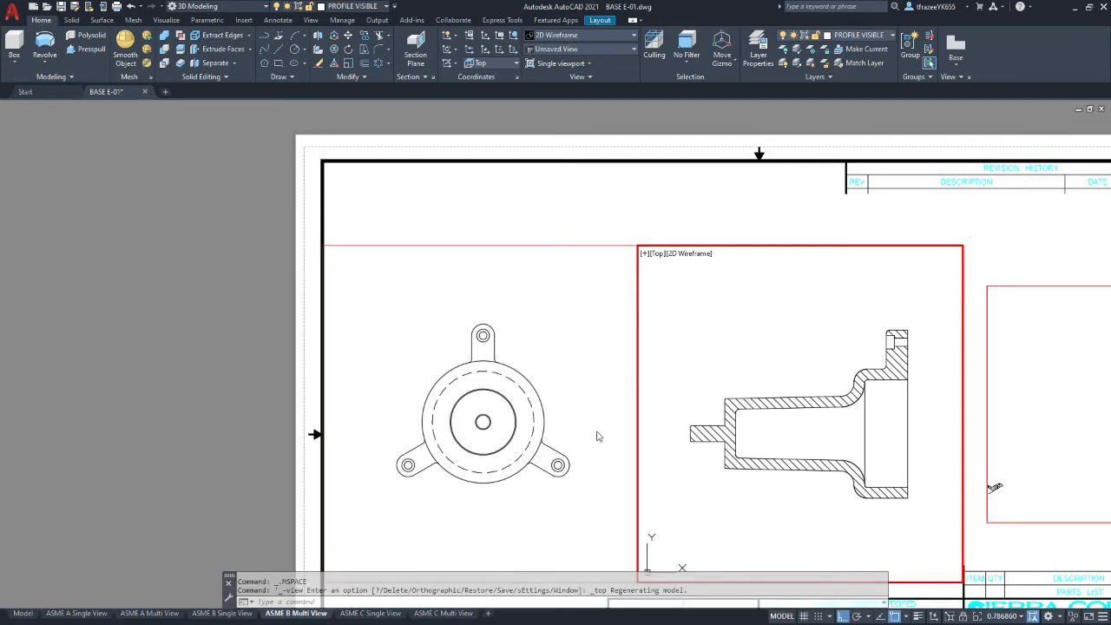
# - Set the scale of both the front viewport and the section viewport to 1:1
pyautogui.click(584, 351)
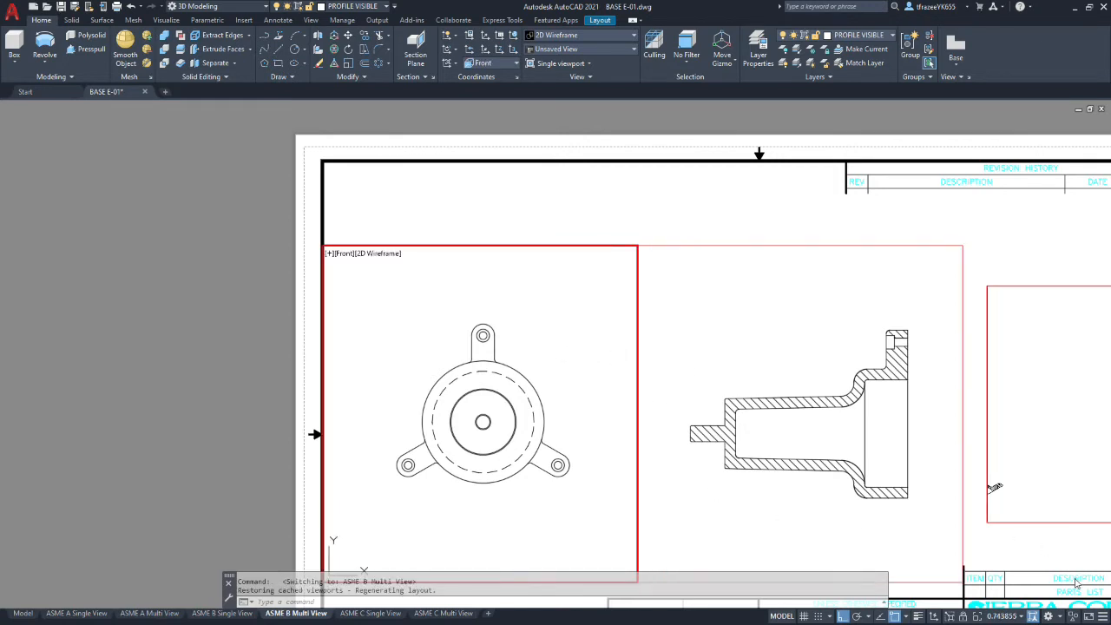
pyautogui.click(1023, 618)
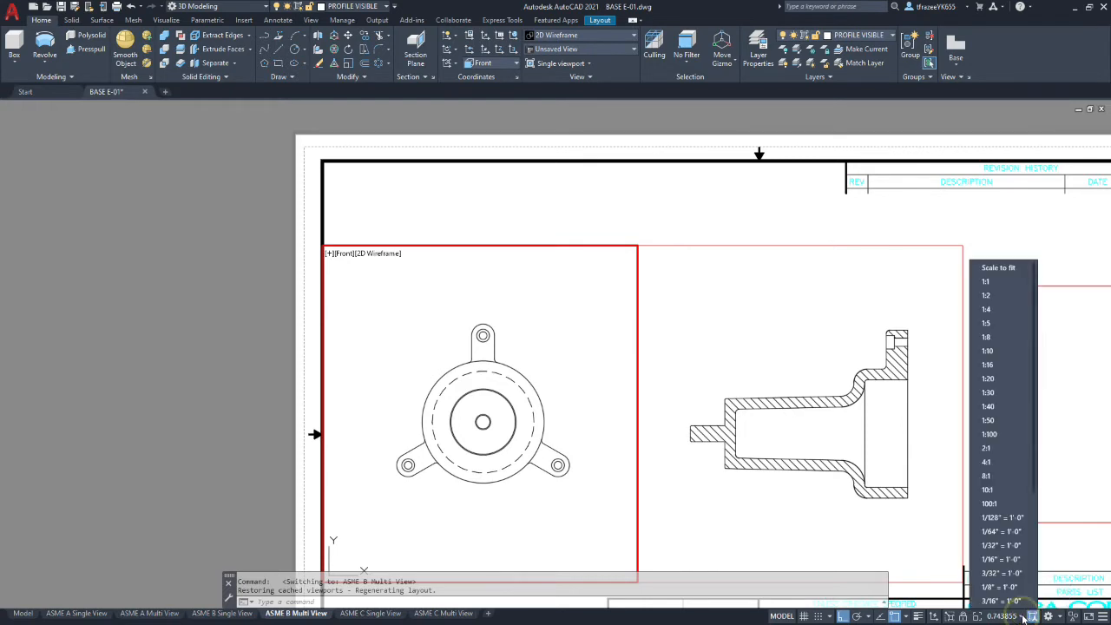
pyautogui.click(1010, 285)
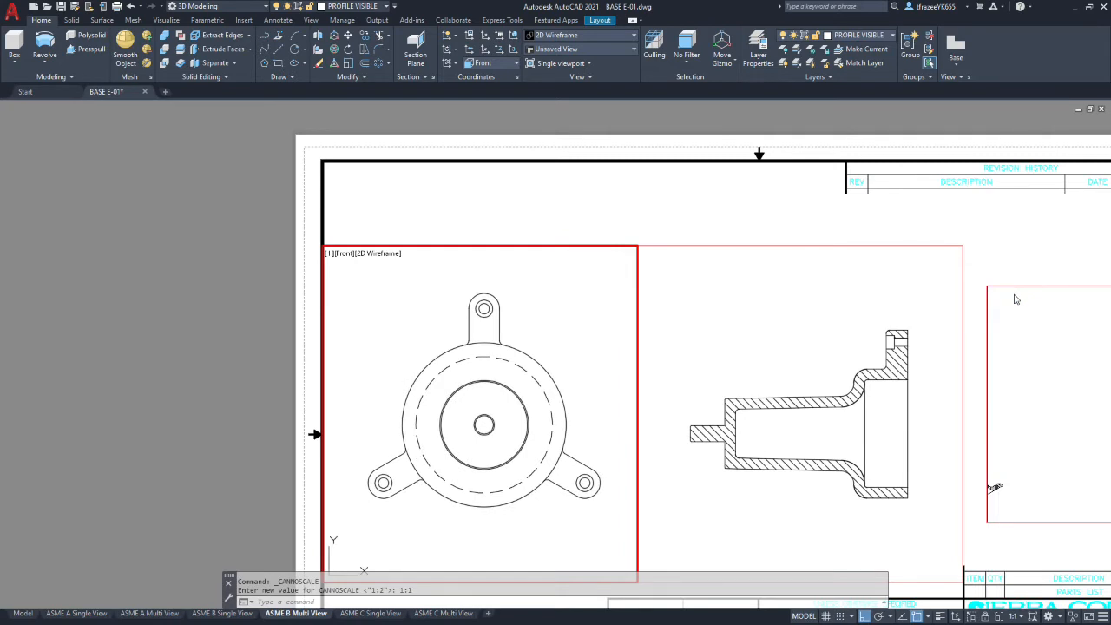
pyautogui.click(912, 350)
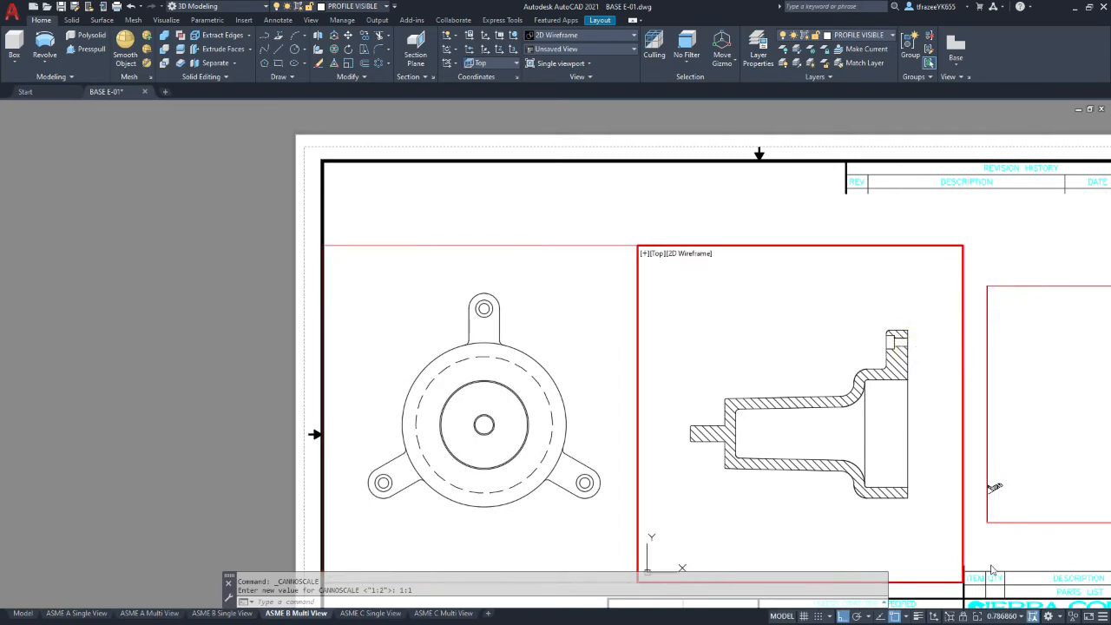
pyautogui.click(1027, 616)
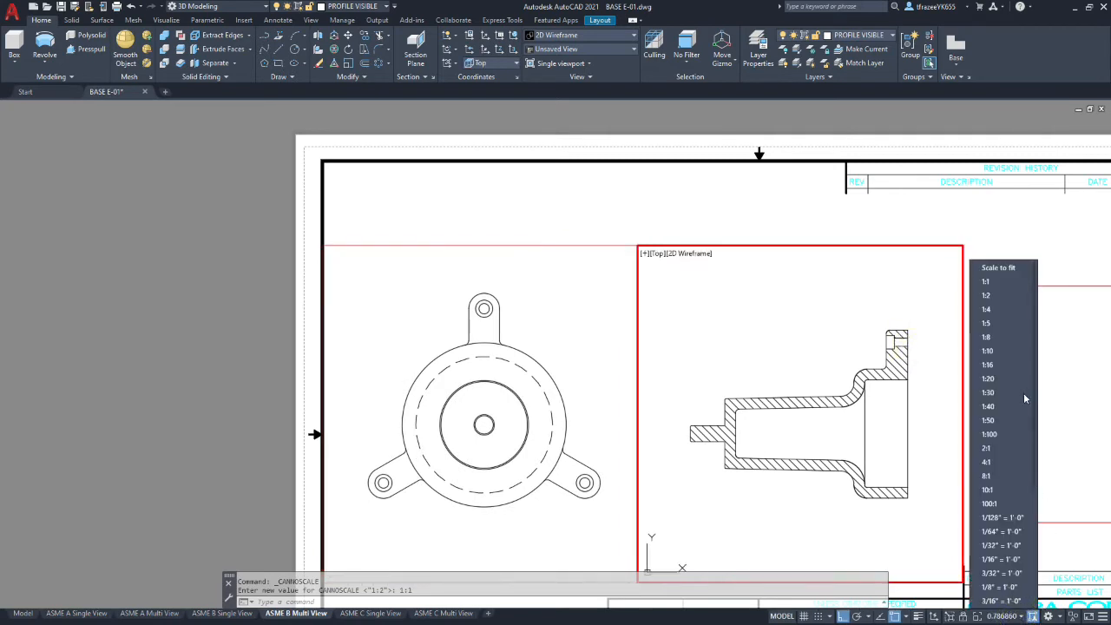
pyautogui.click(998, 293)
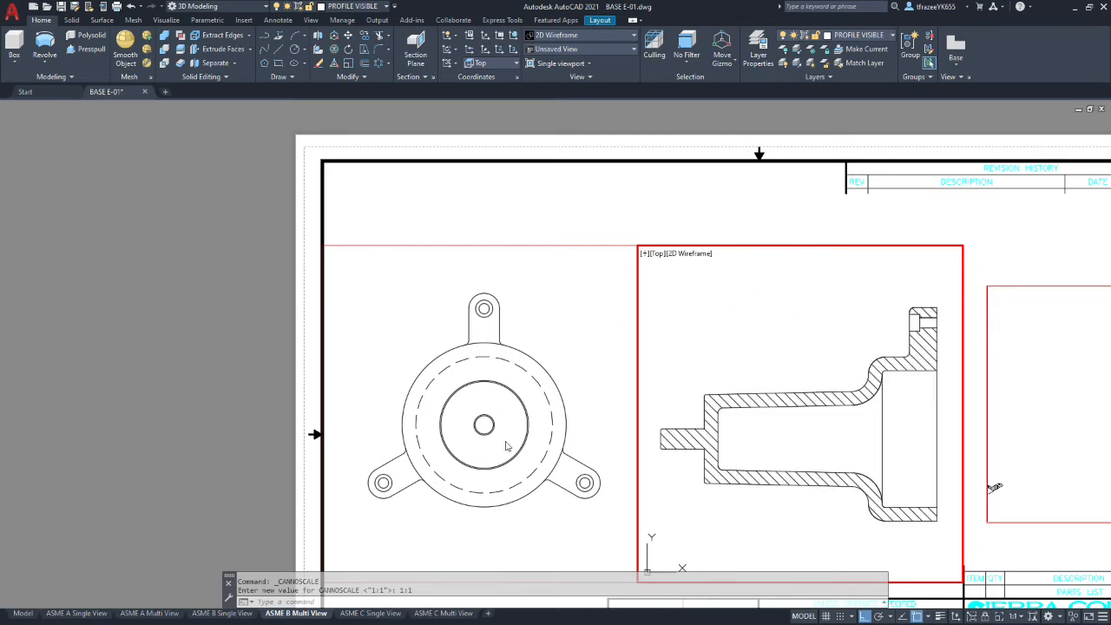
# - Start a horizontal MVSETUP alignment based on the front viewport and enable the Center and Midpoint object snaps for its picks
pyautogui.click(443, 322)
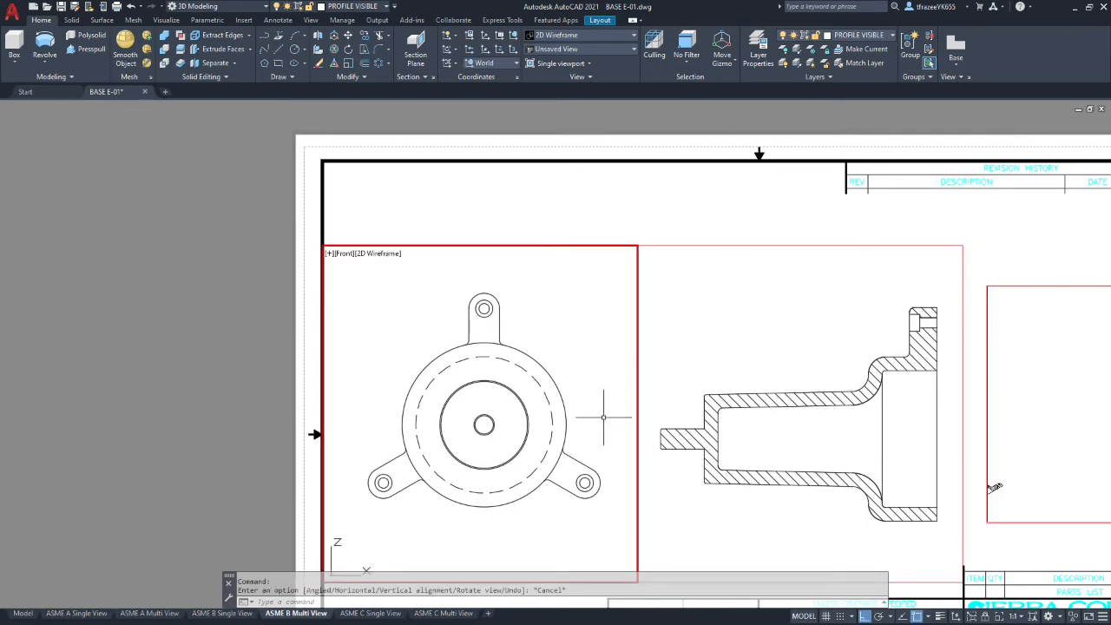
pyautogui.write('mvset')
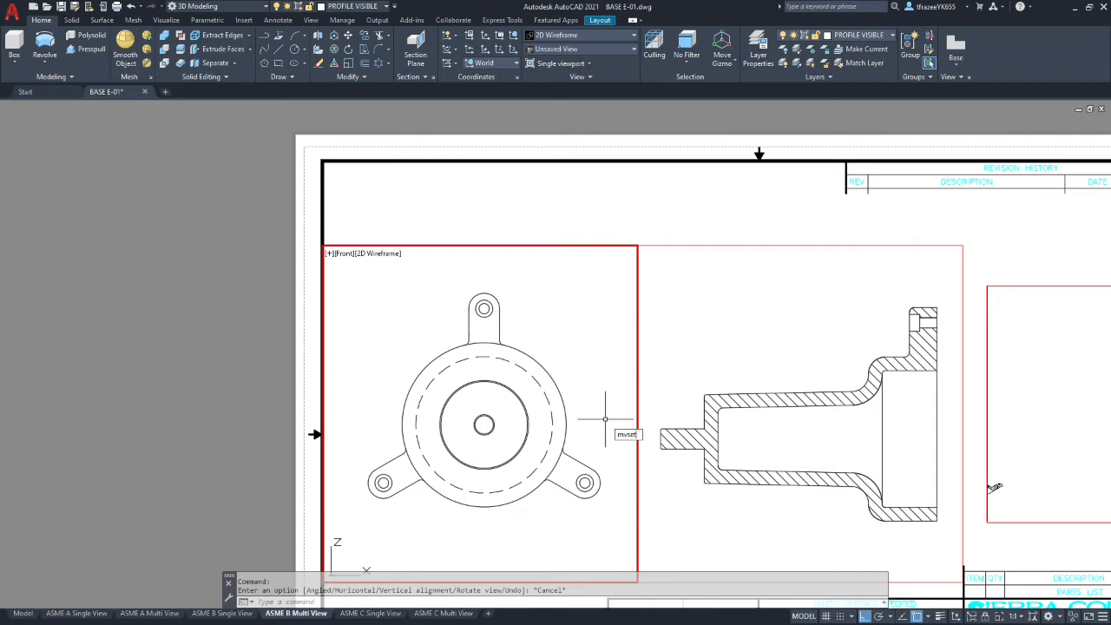
pyautogui.write('up')
pyautogui.press('Return')
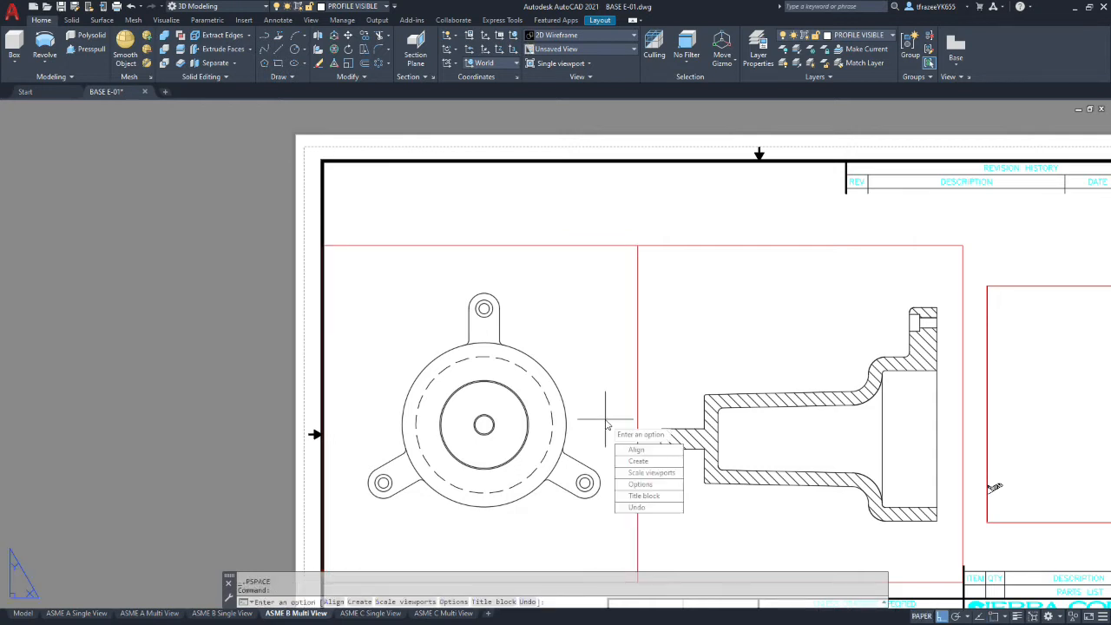
pyautogui.click(630, 450)
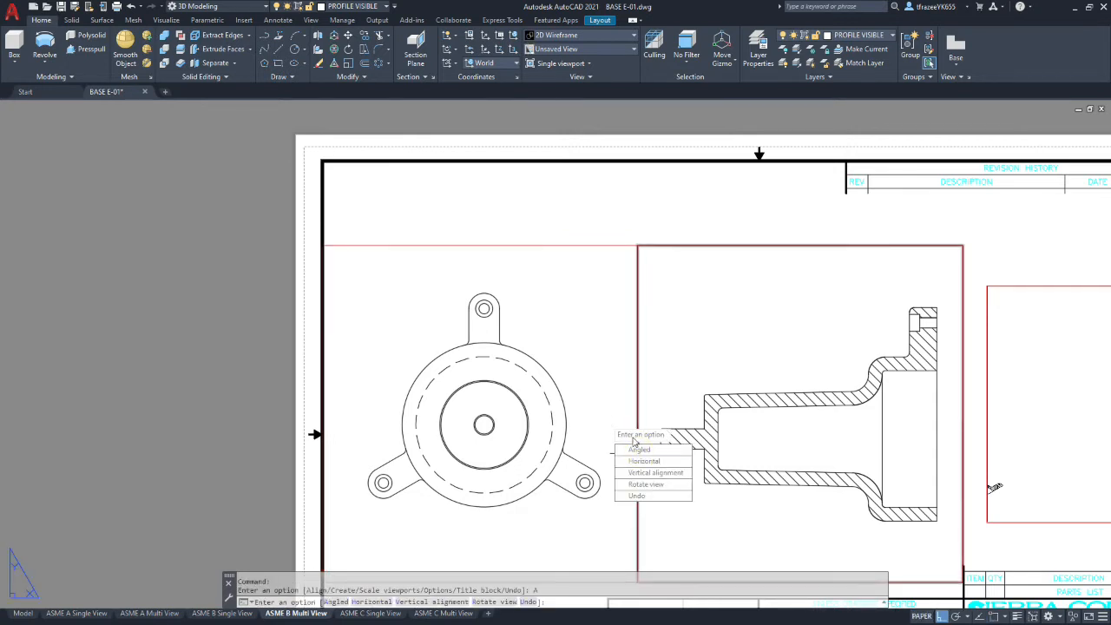
pyautogui.click(642, 464)
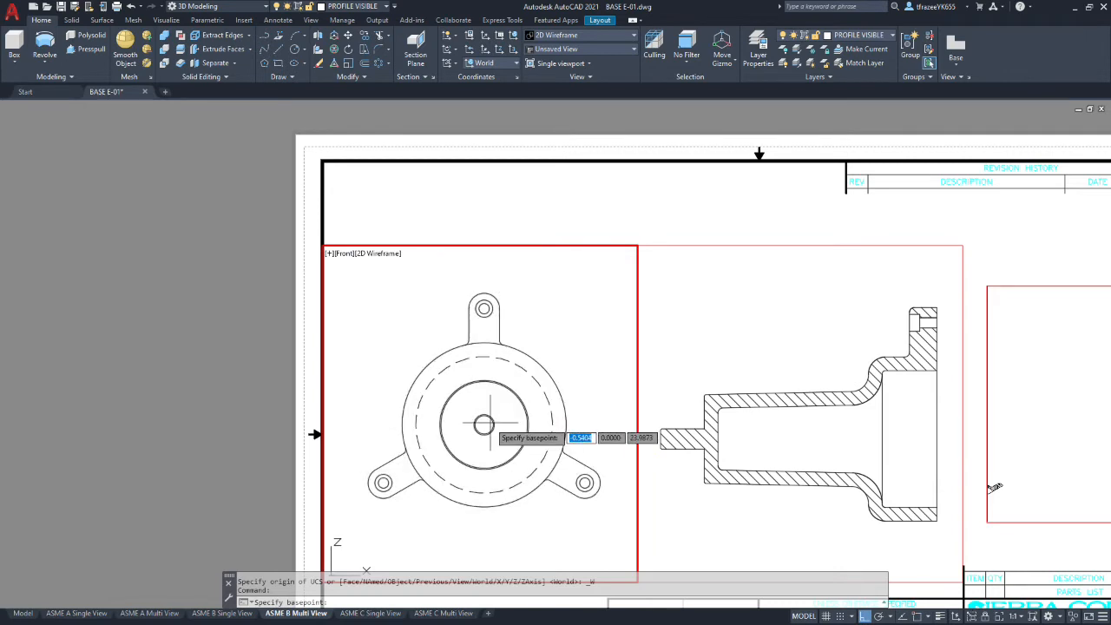
pyautogui.click(916, 616)
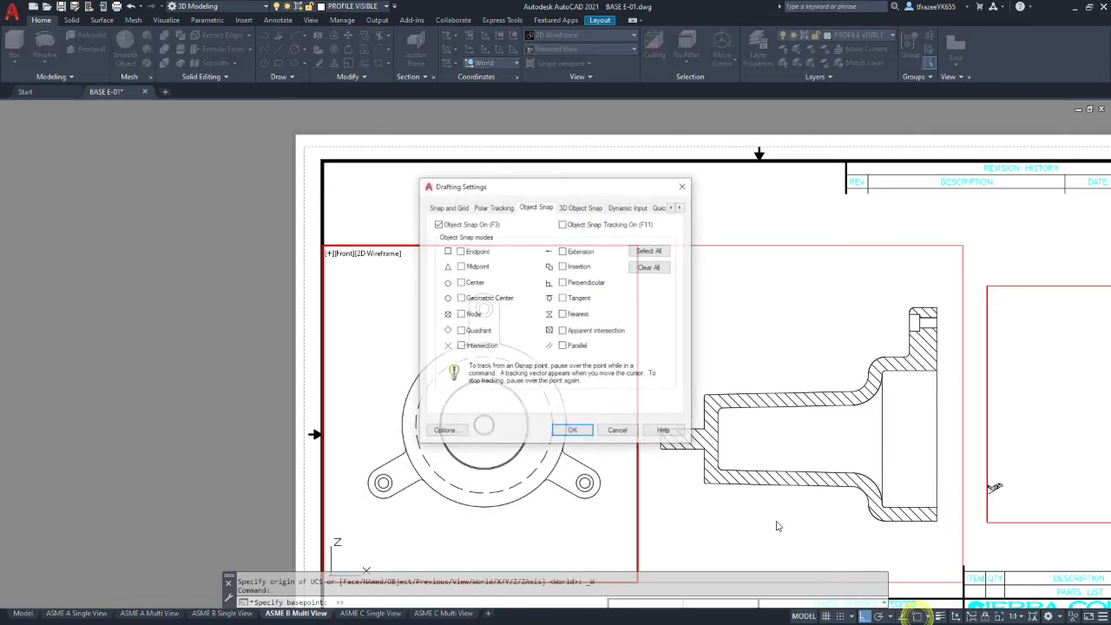
pyautogui.click(460, 282)
pyautogui.click(460, 265)
pyautogui.click(573, 431)
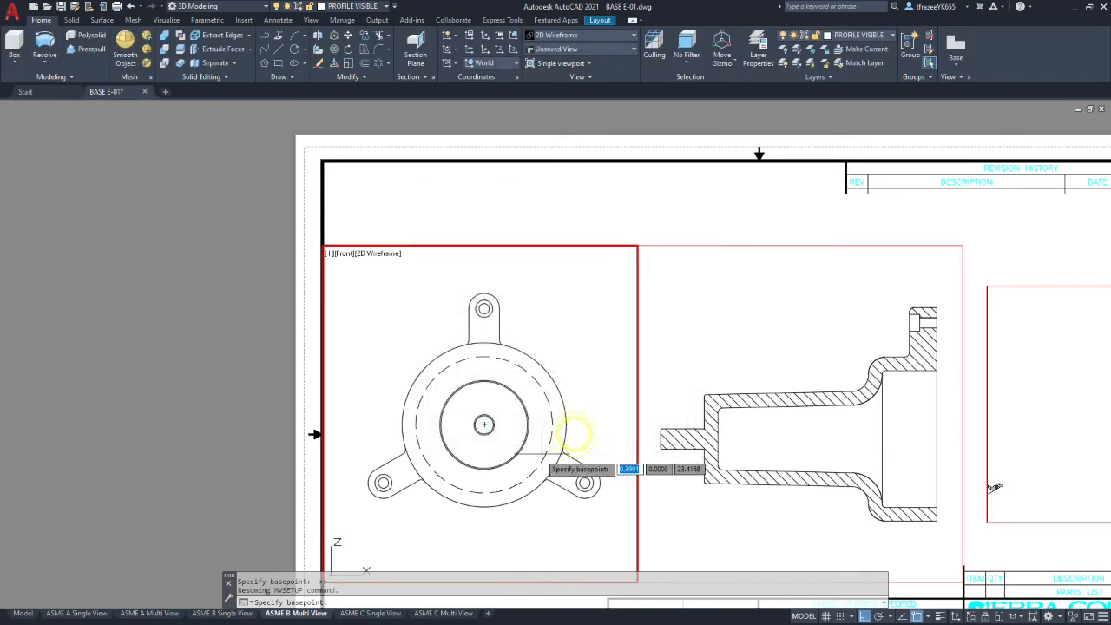
# - Align the midpoint of the section's narrow stub end horizontally with the center of the front view's central hole, then end MVSETUP
pyautogui.click(484, 425)
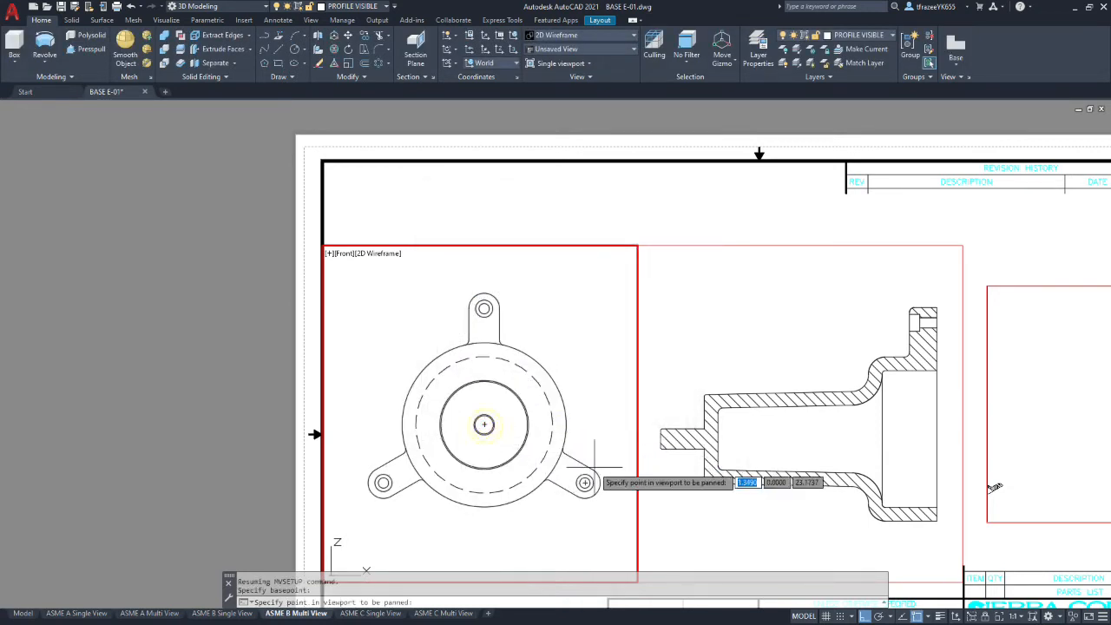
pyautogui.click(642, 416)
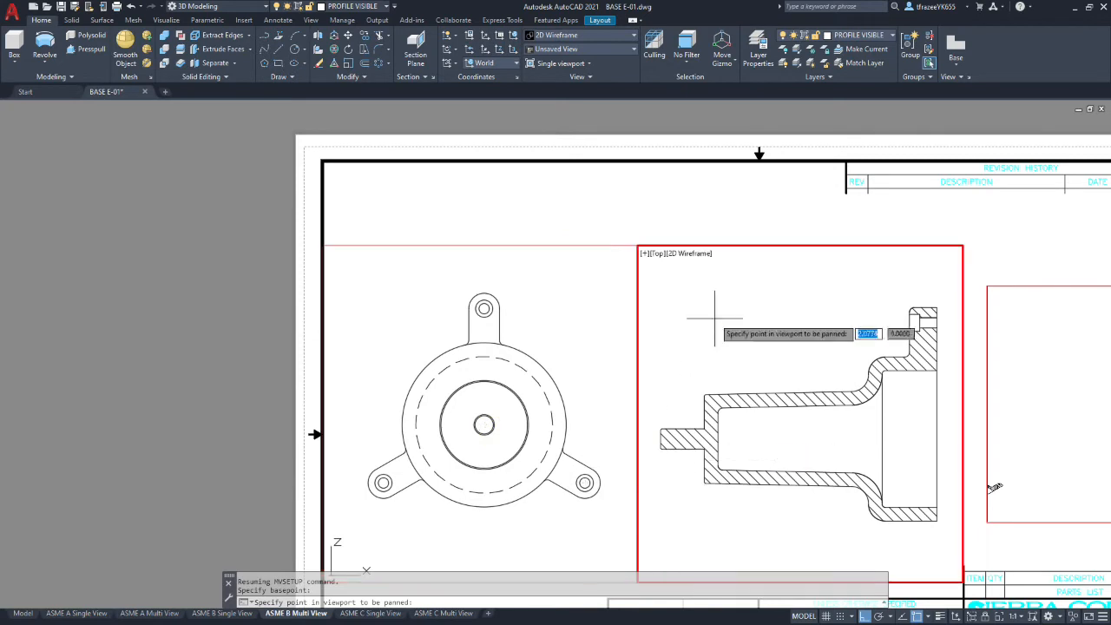
pyautogui.click(657, 444)
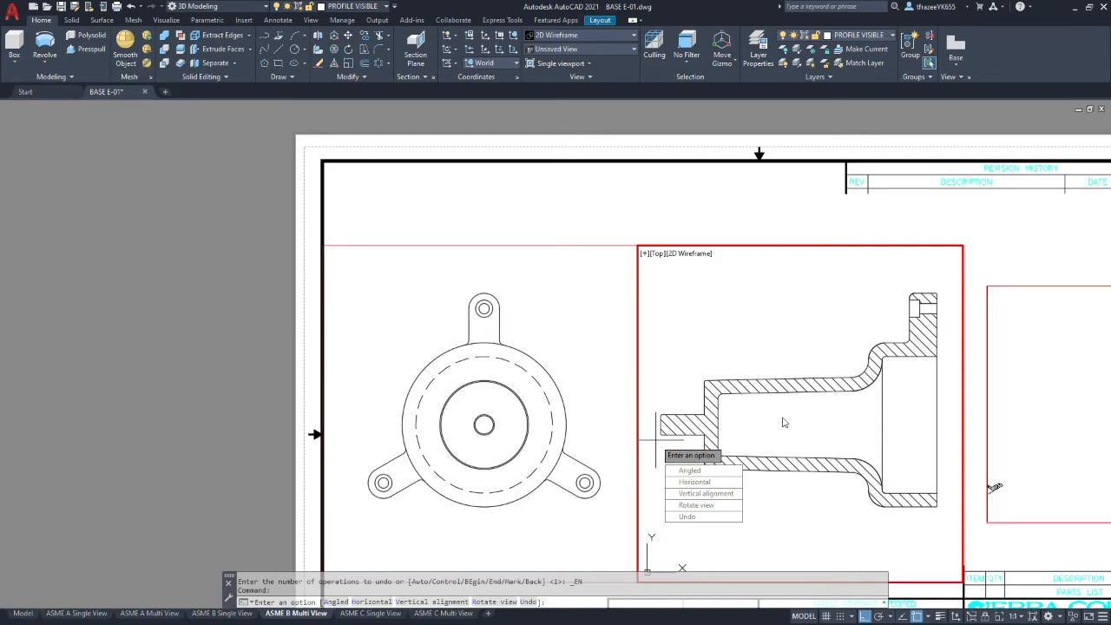
pyautogui.press('Return')
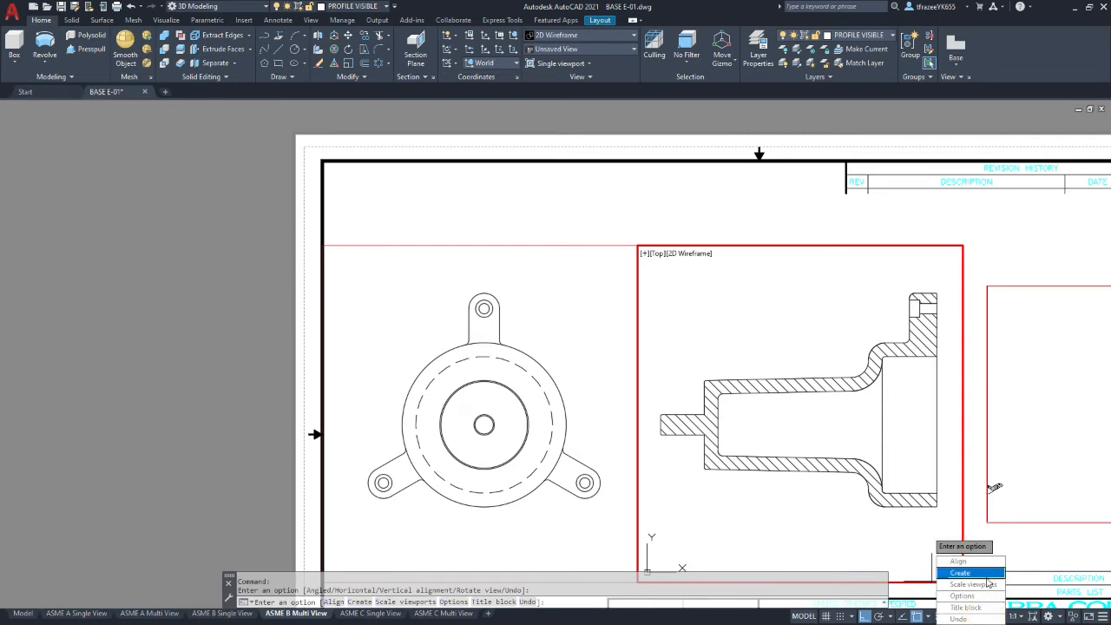
pyautogui.press('Escape')
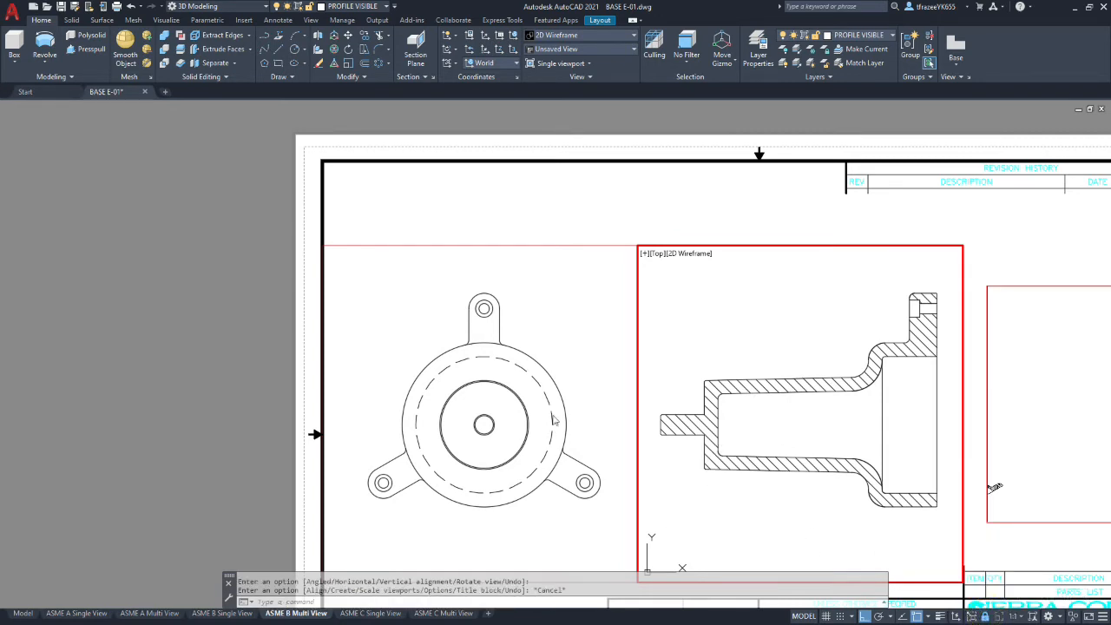
# - Lock the display of the section viewport and the front viewport, and test the front one by zooming
pyautogui.click(568, 386)
pyautogui.click(984, 616)
pyautogui.press('Escape')
pyautogui.scroll(-6, 523, 420)
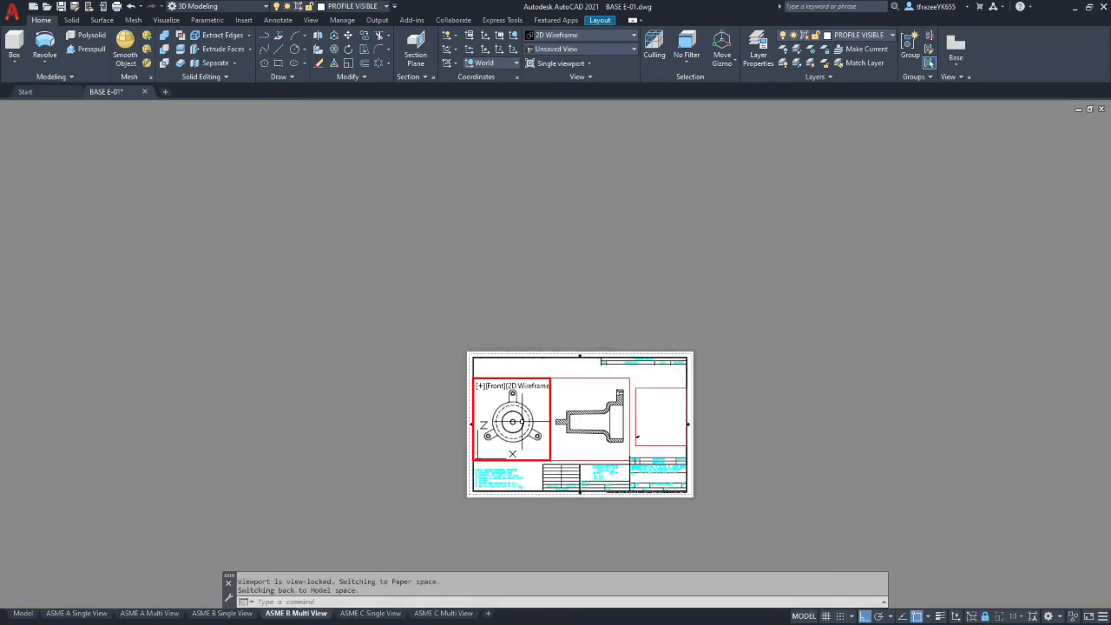
pyautogui.scroll(6, 524, 434)
pyautogui.scroll(-2, 522, 442)
pyautogui.scroll(2, 522, 450)
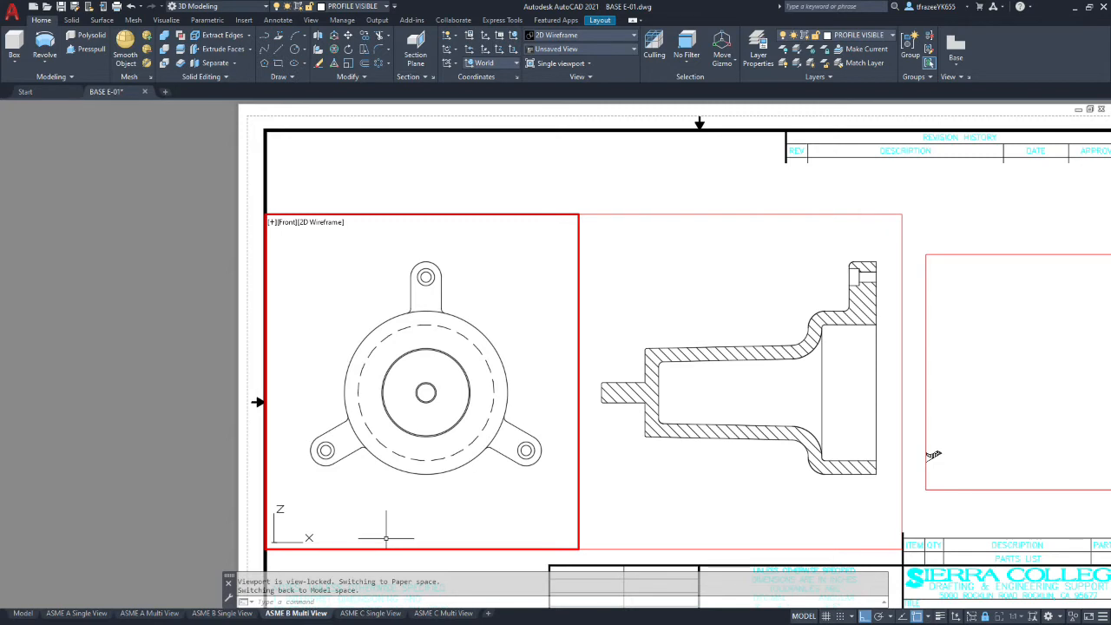
# - Set the PSLTSCALE variable to 1 and the LTSCALE linetype scale factor to 1
pyautogui.write('PSLTS')
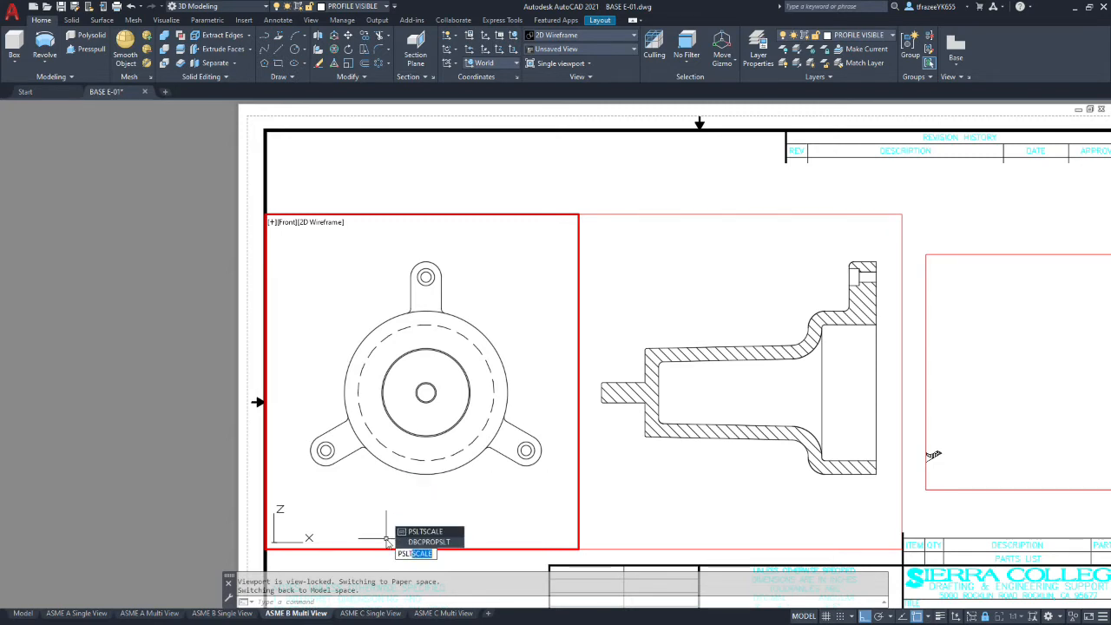
pyautogui.write('C')
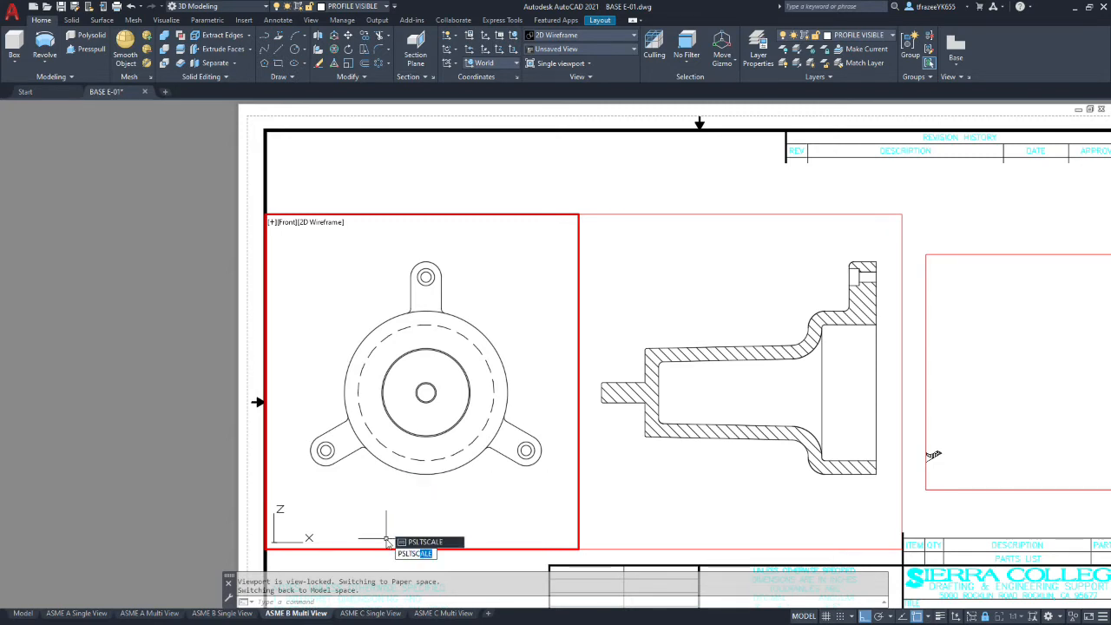
pyautogui.press('Return')
pyautogui.write('1')
pyautogui.press('Return')
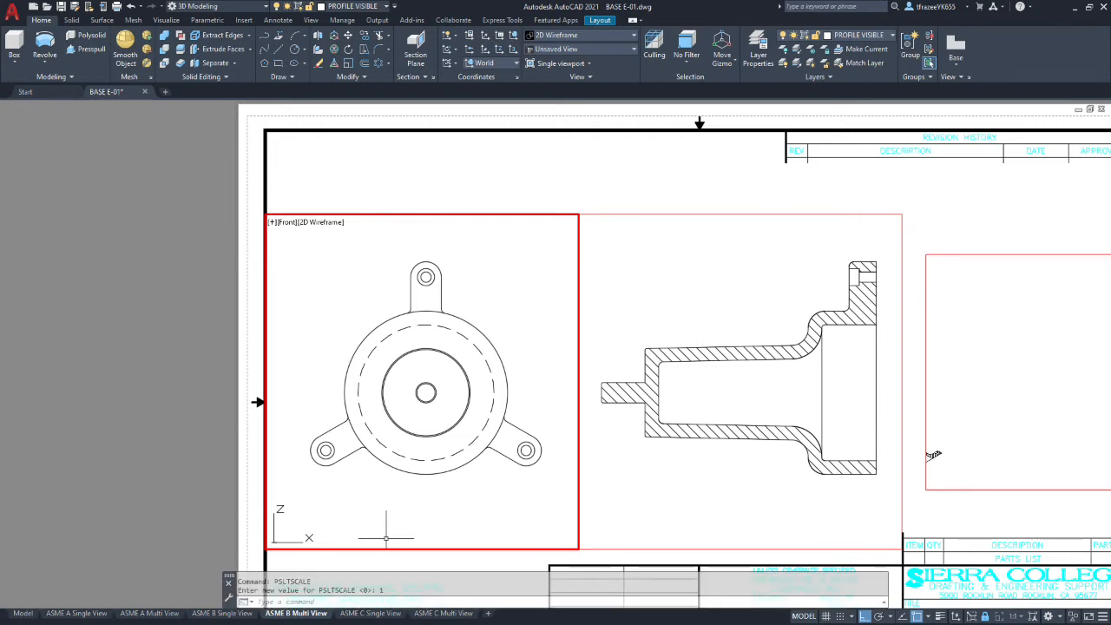
pyautogui.write('lts')
pyautogui.press('Return')
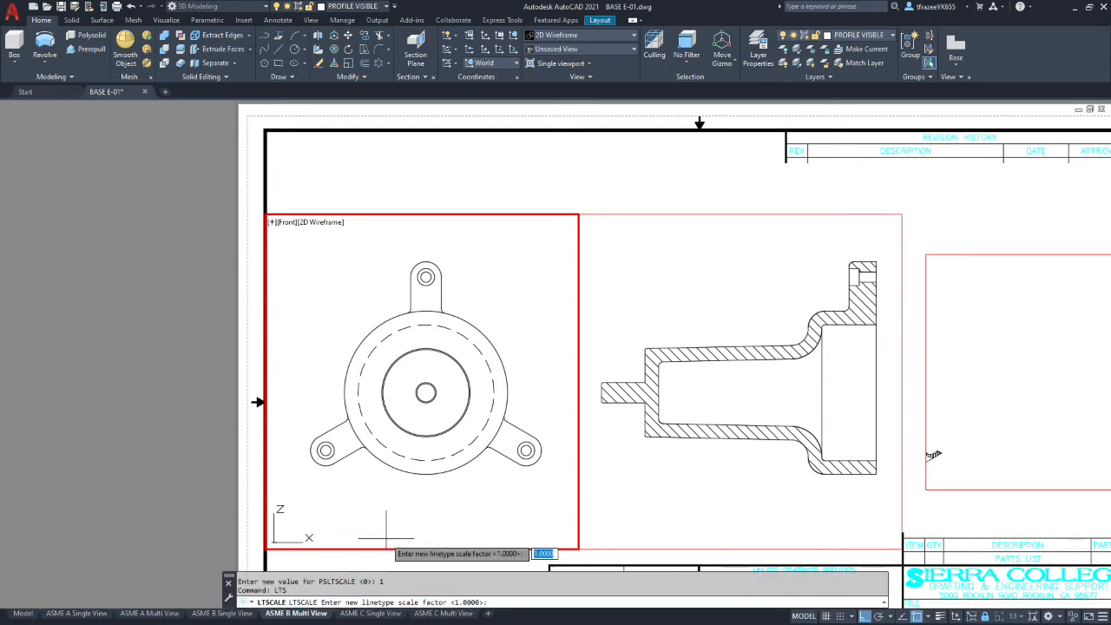
pyautogui.write('1')
pyautogui.press('Return')
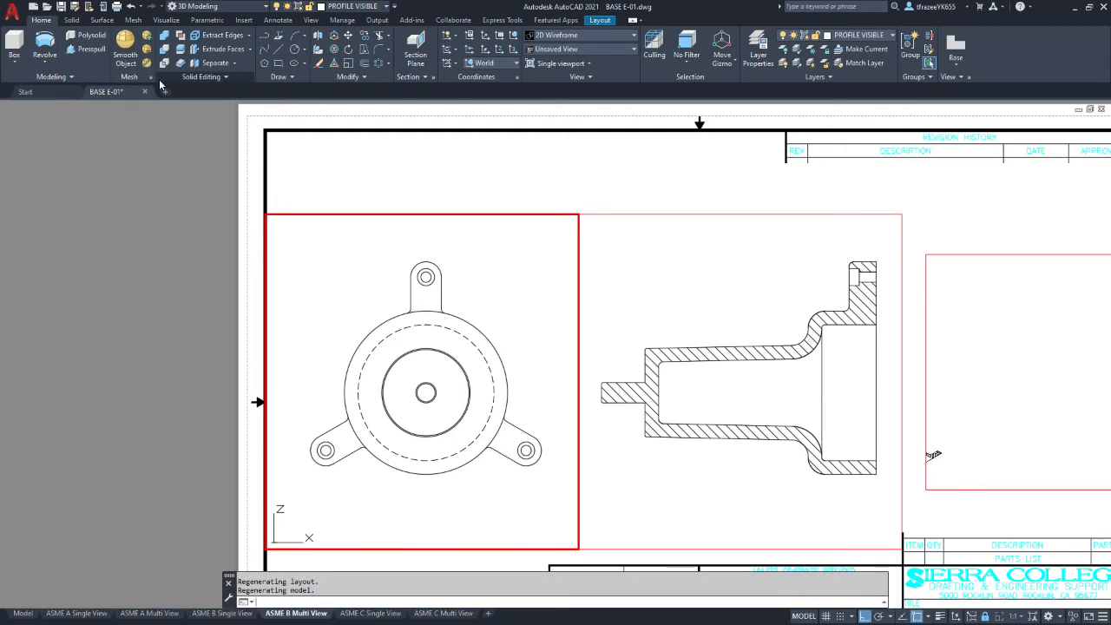
# - Use XPLODE on the front view and section blocks together, globally, with their lineweight set to ByLayer
pyautogui.write('xplot')
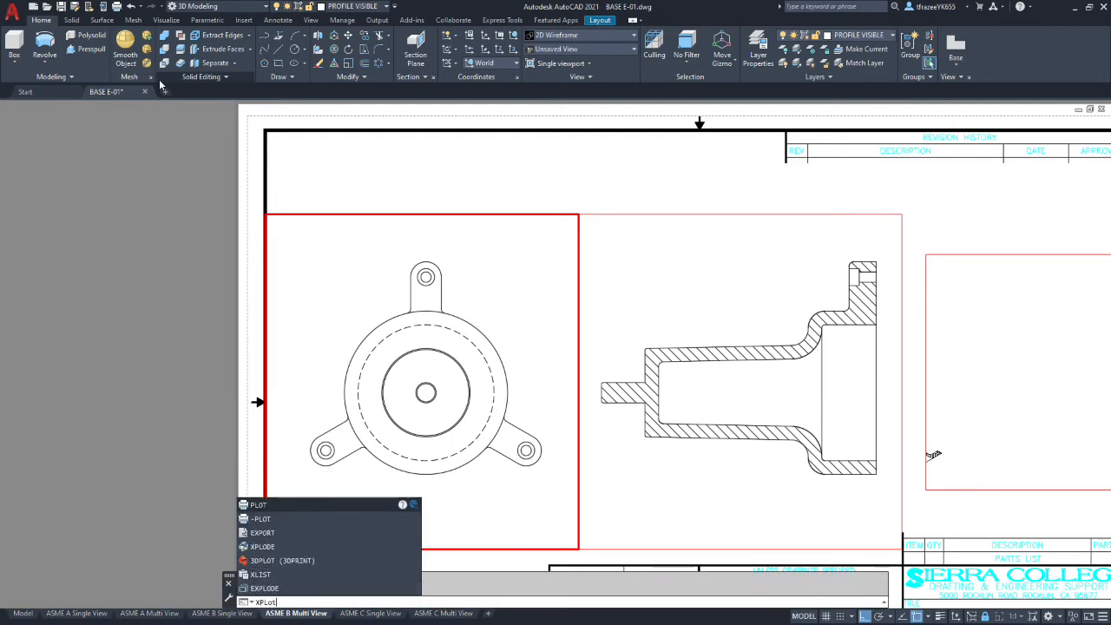
pyautogui.write('de')
pyautogui.press('Return')
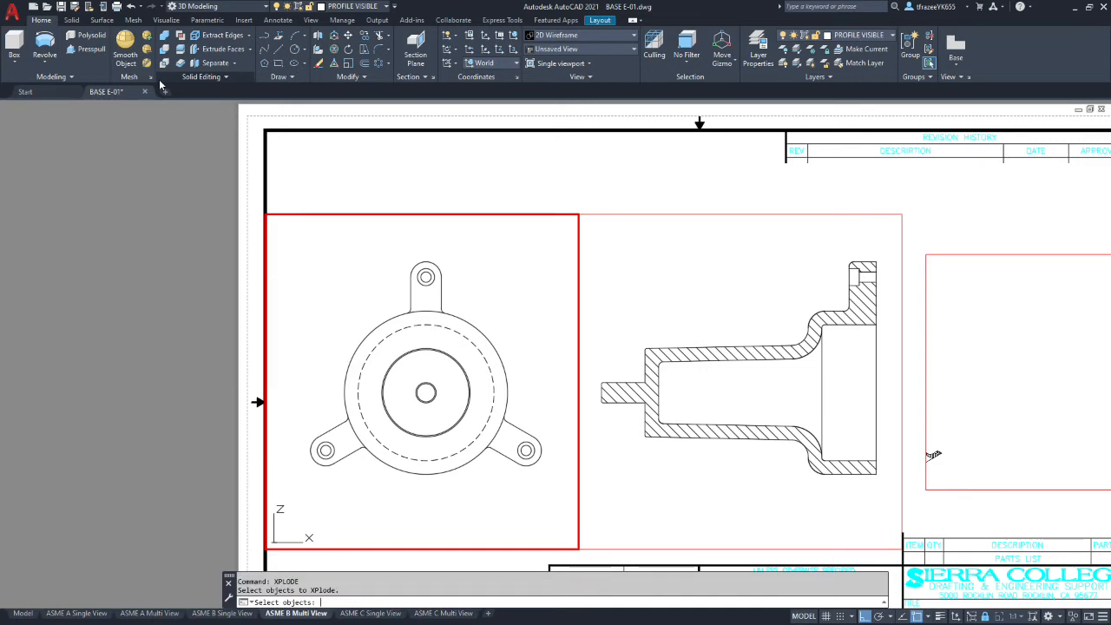
pyautogui.click(404, 316)
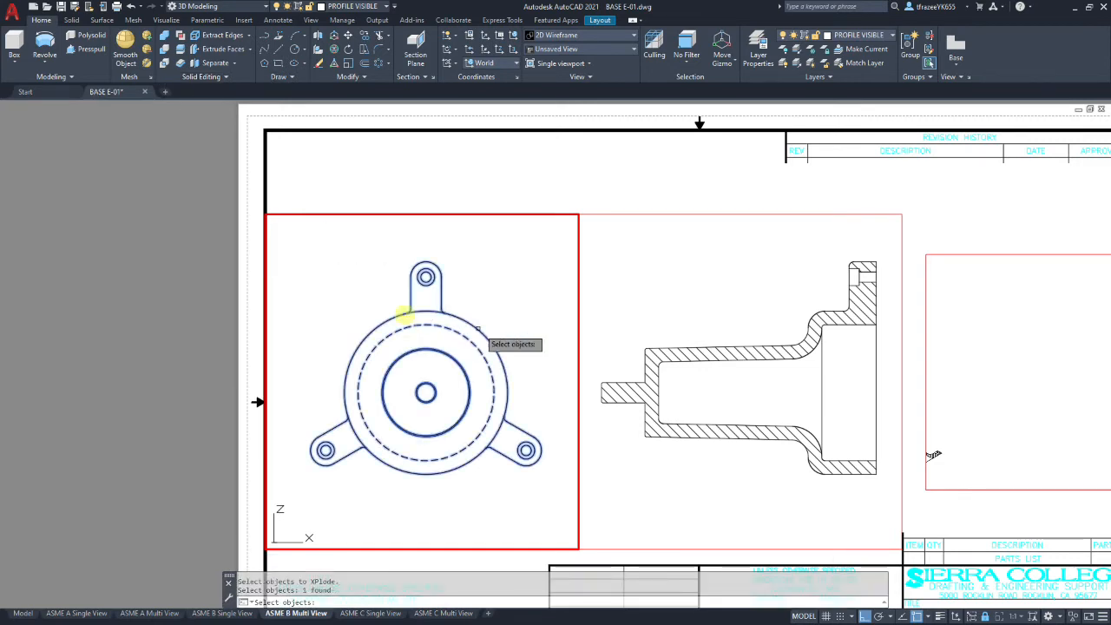
pyautogui.click(701, 352)
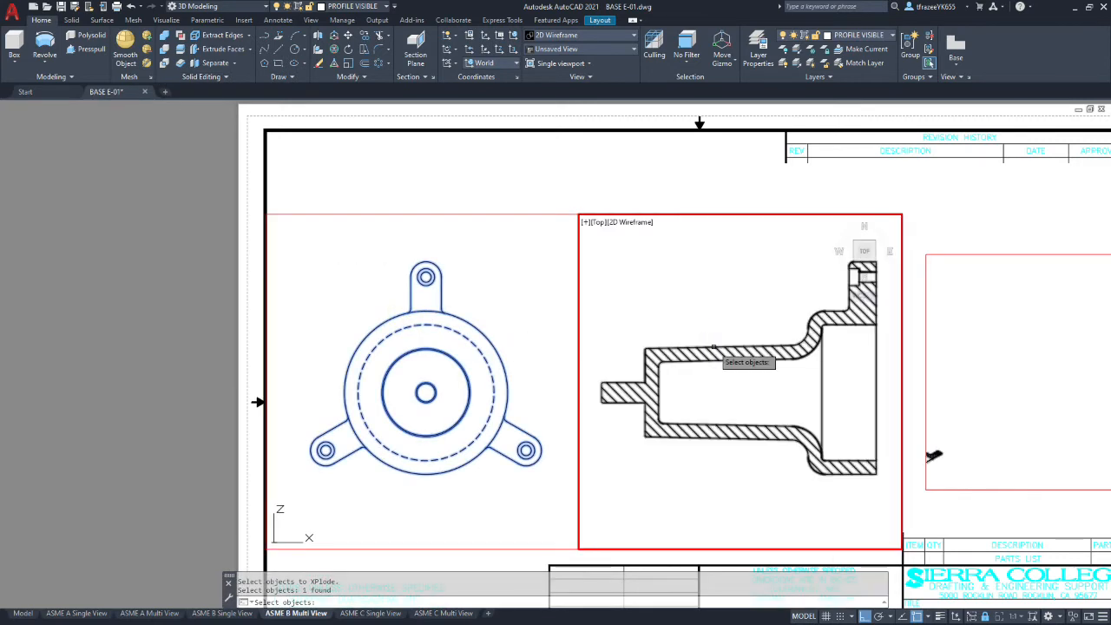
pyautogui.click(714, 348)
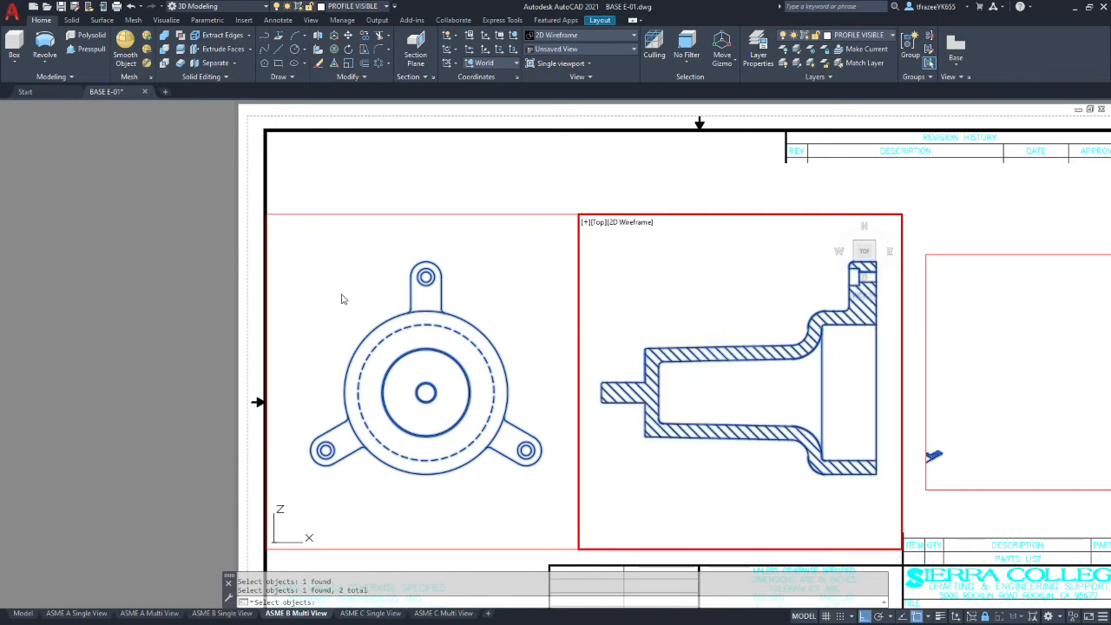
pyautogui.press('Return')
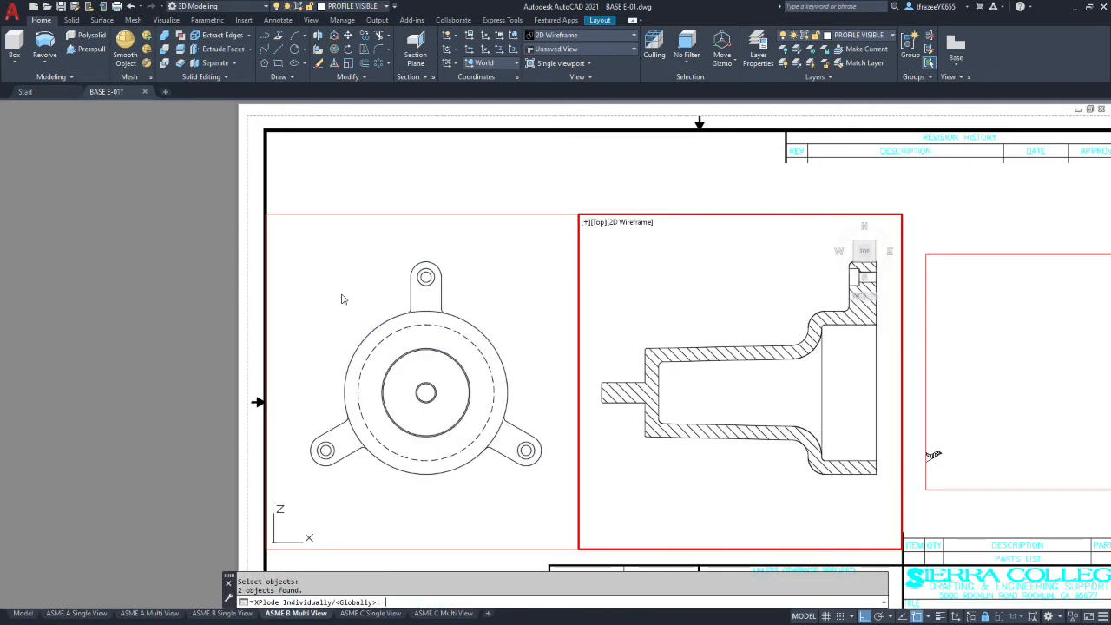
pyautogui.press('Return')
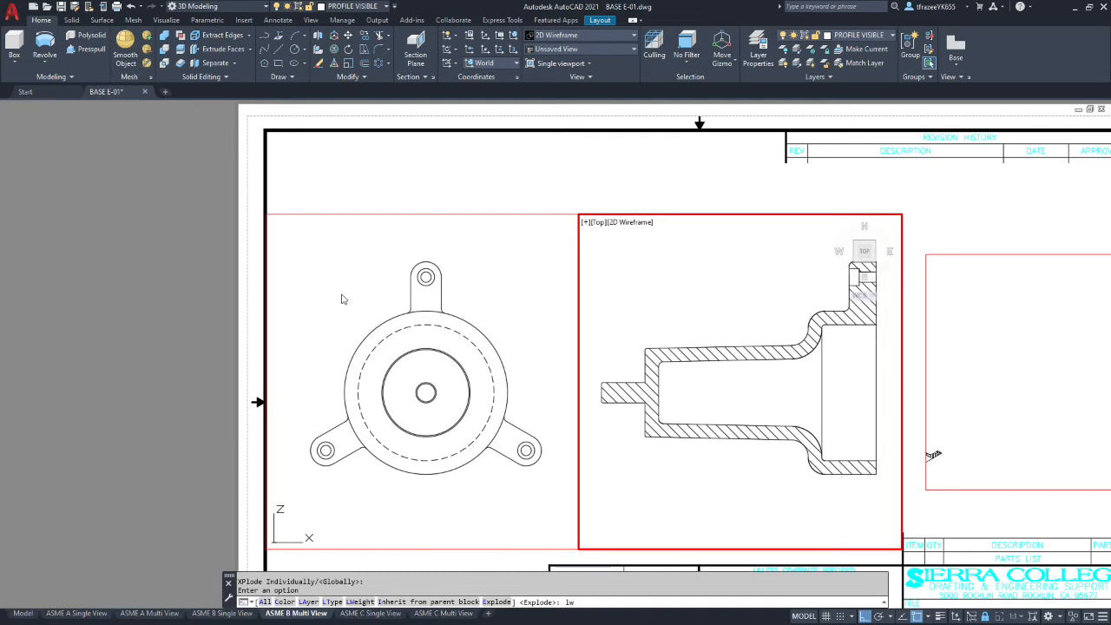
pyautogui.write('lw')
pyautogui.press('Return')
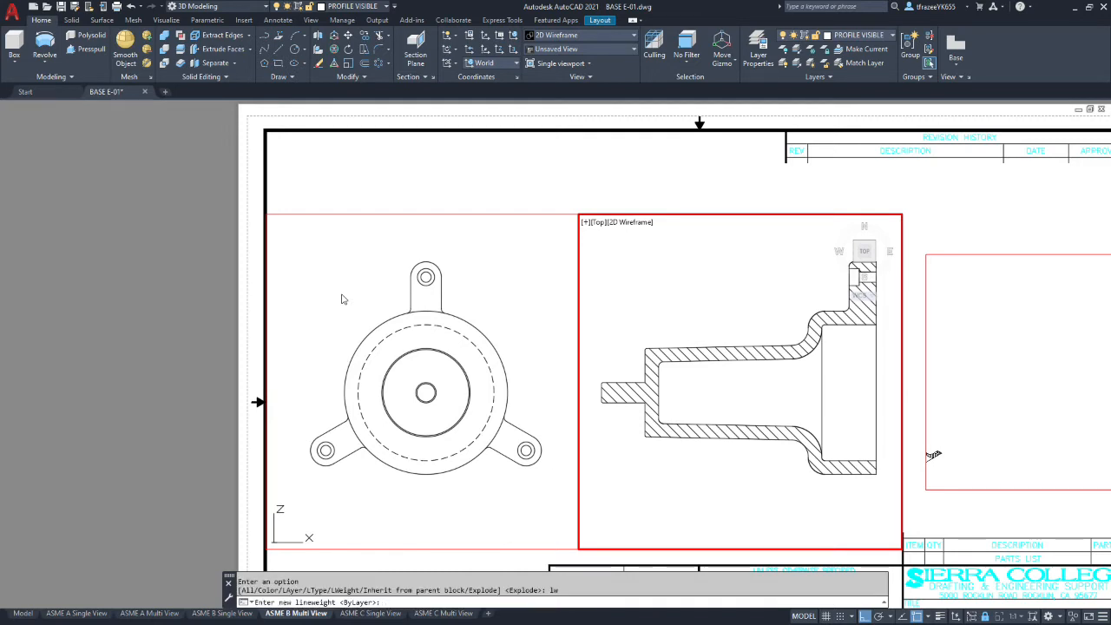
pyautogui.press('Return')
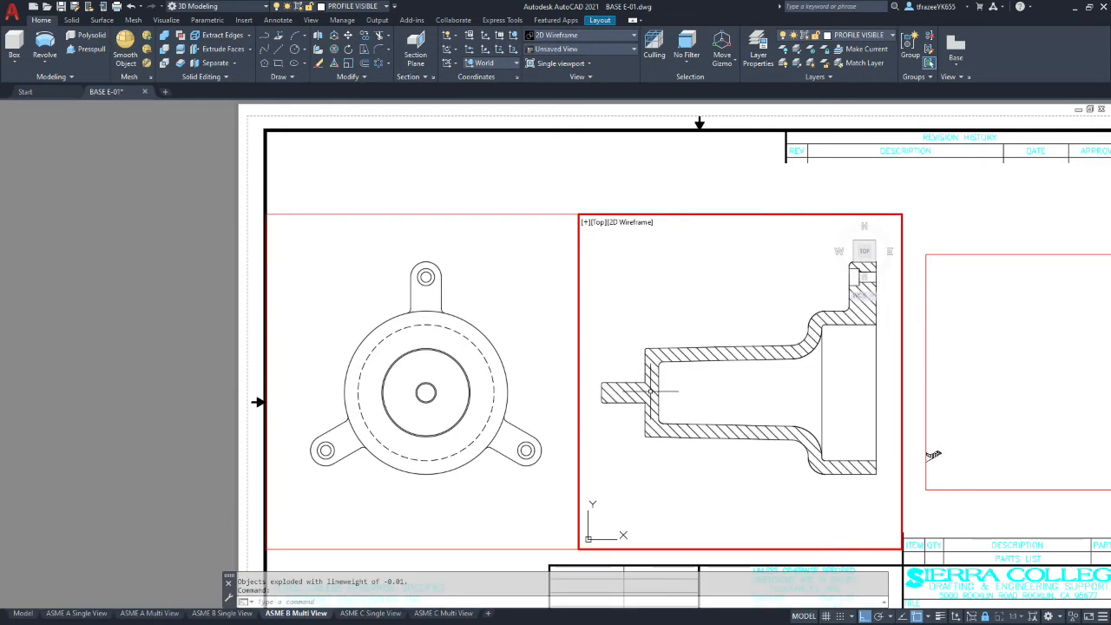
pyautogui.press('Escape')
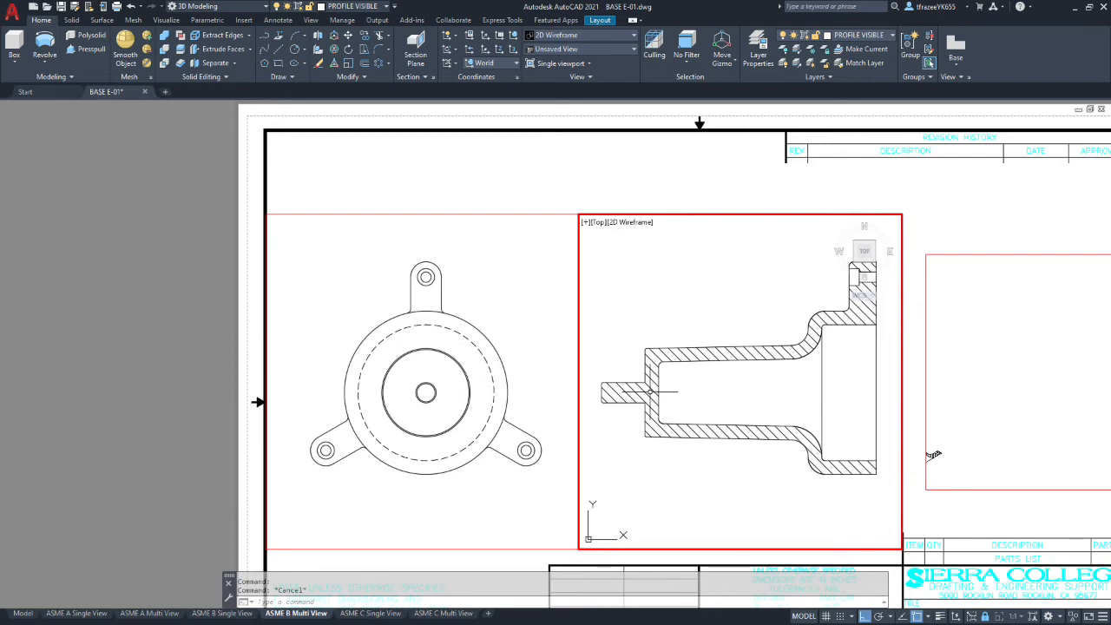
# - Explode the section view's hatch into individual lines
pyautogui.write('exp')
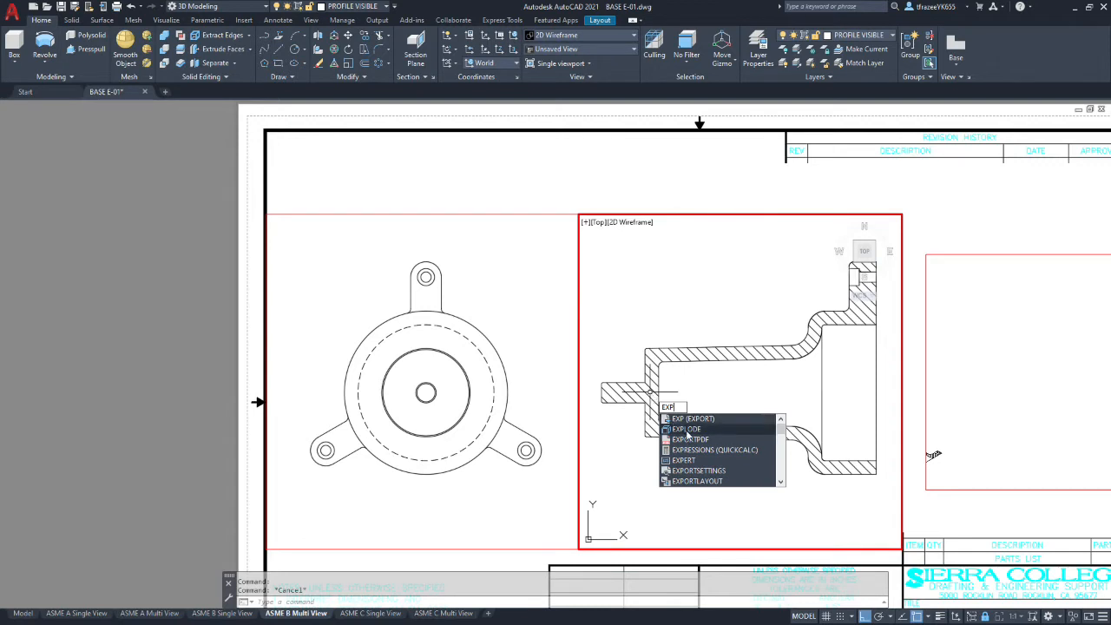
pyautogui.click(686, 429)
pyautogui.click(648, 397)
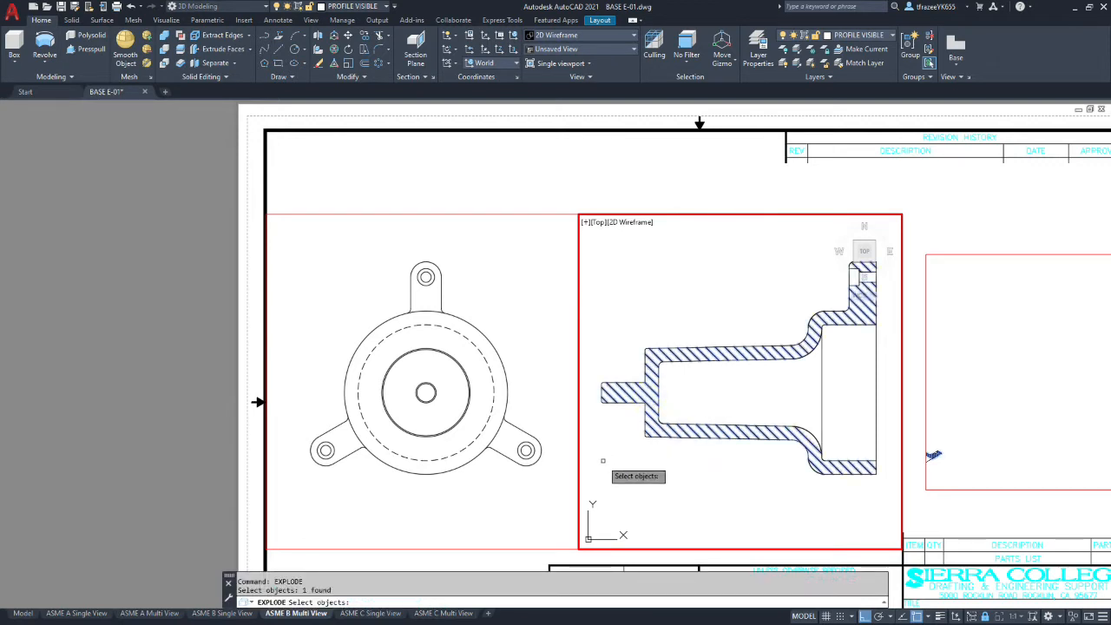
pyautogui.press('Return')
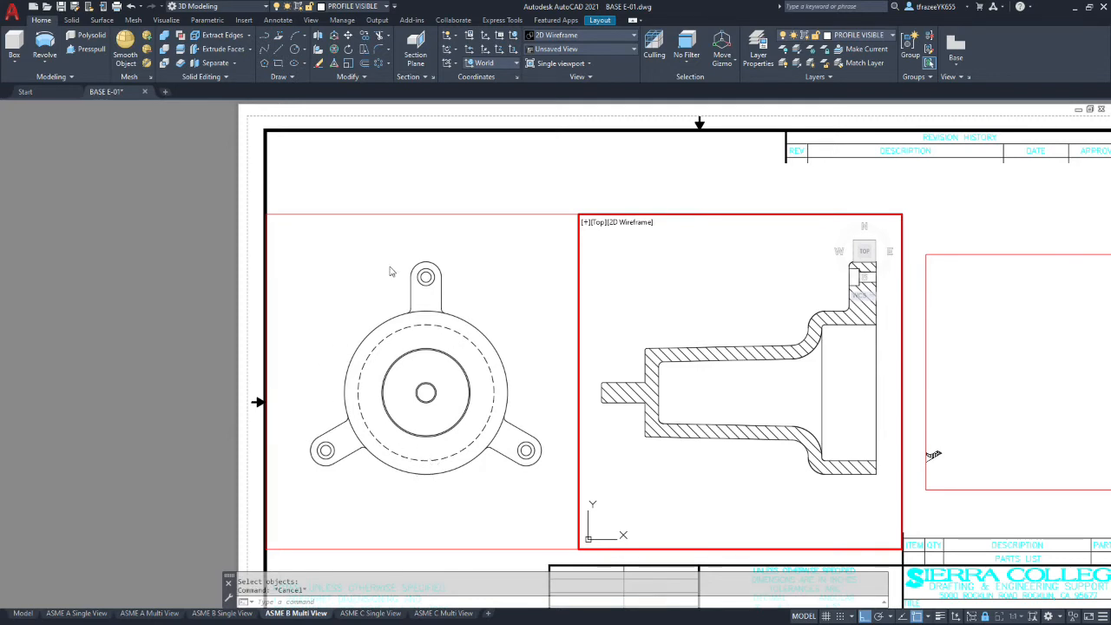
# - Move the front view's dashed circle to the HIDDEN LINES layer
pyautogui.click(460, 338)
pyautogui.click(460, 335)
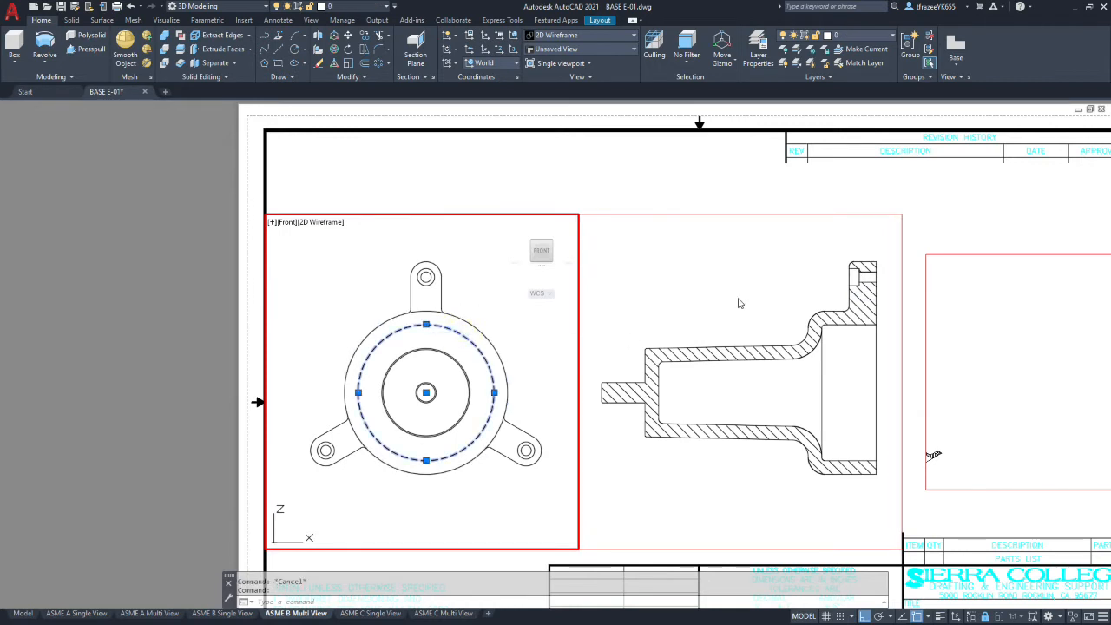
pyautogui.click(891, 35)
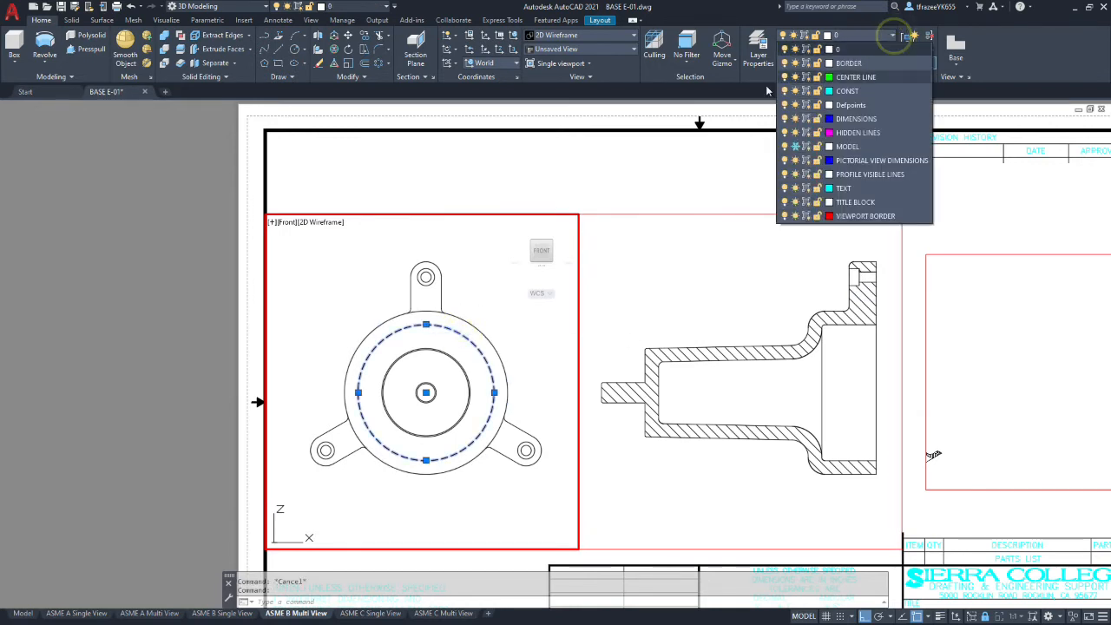
pyautogui.click(857, 133)
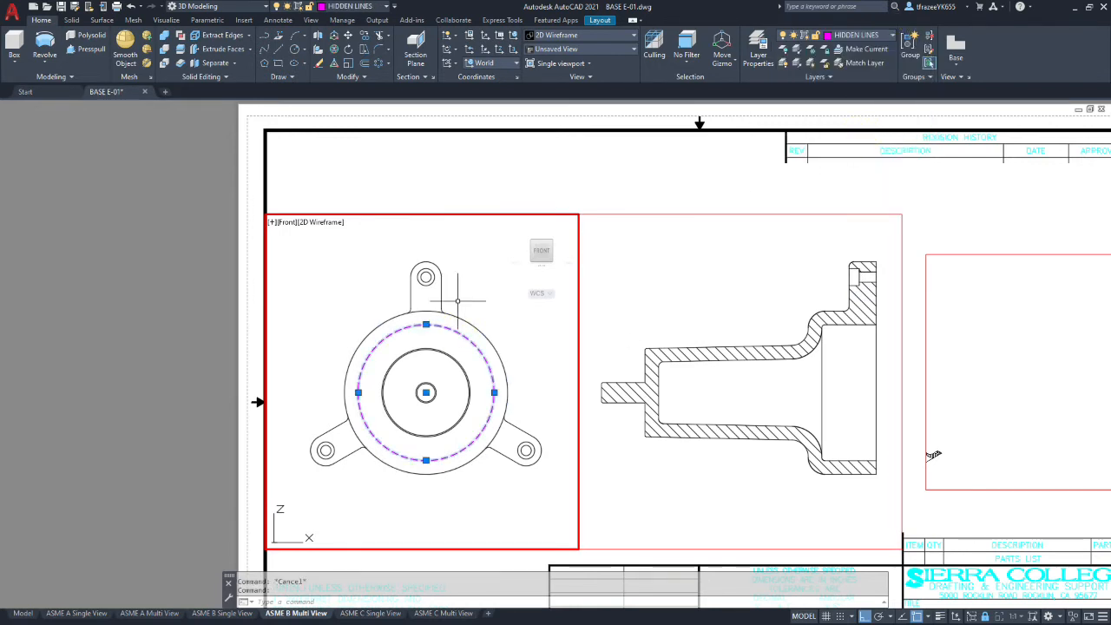
pyautogui.press('Escape')
# - Move the front view's three lugs, outer circle and inner circles to the PROFILE VISIBLE LINES layer, excluding the dashed circle
pyautogui.click(556, 483)
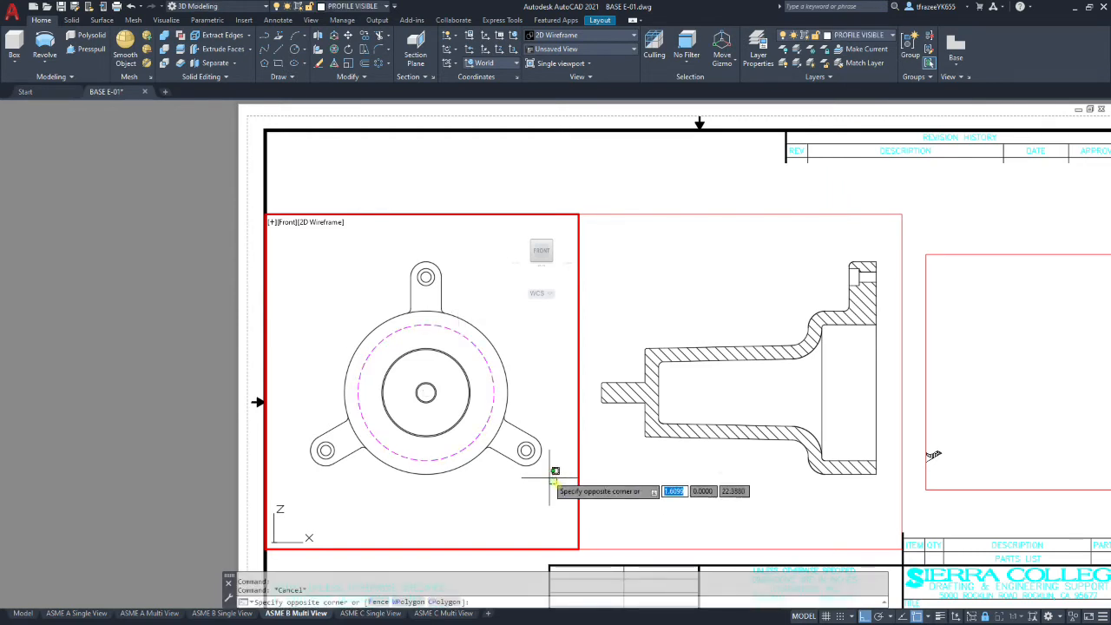
pyautogui.click(514, 431)
pyautogui.click(489, 486)
pyautogui.click(468, 452)
pyautogui.click(469, 427)
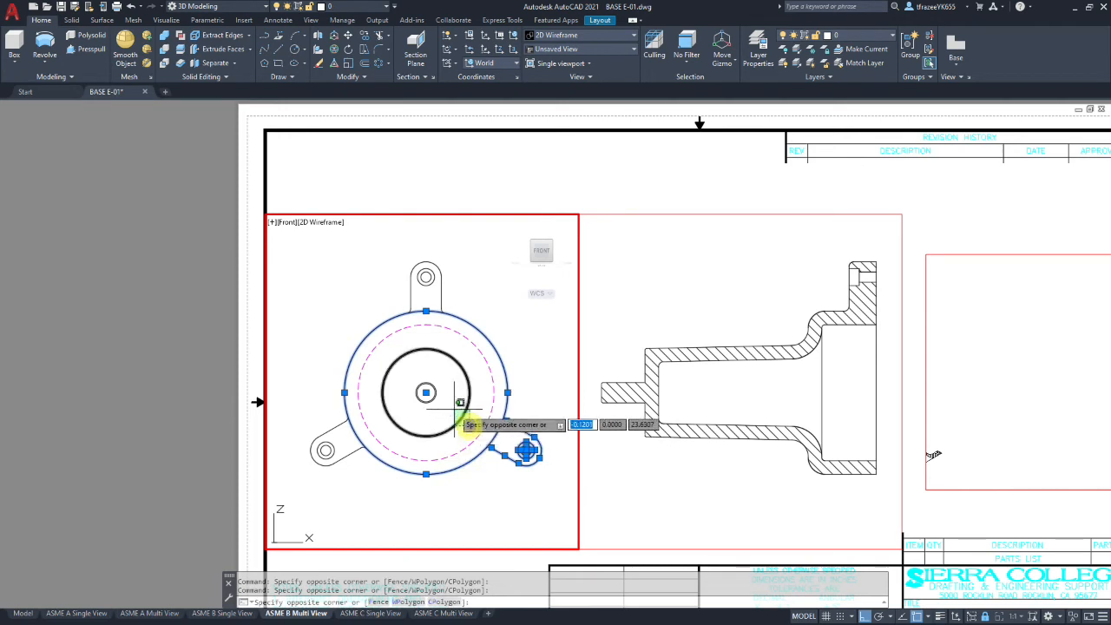
pyautogui.click(422, 379)
pyautogui.click(353, 482)
pyautogui.click(324, 423)
pyautogui.click(460, 290)
pyautogui.click(396, 260)
pyautogui.click(894, 36)
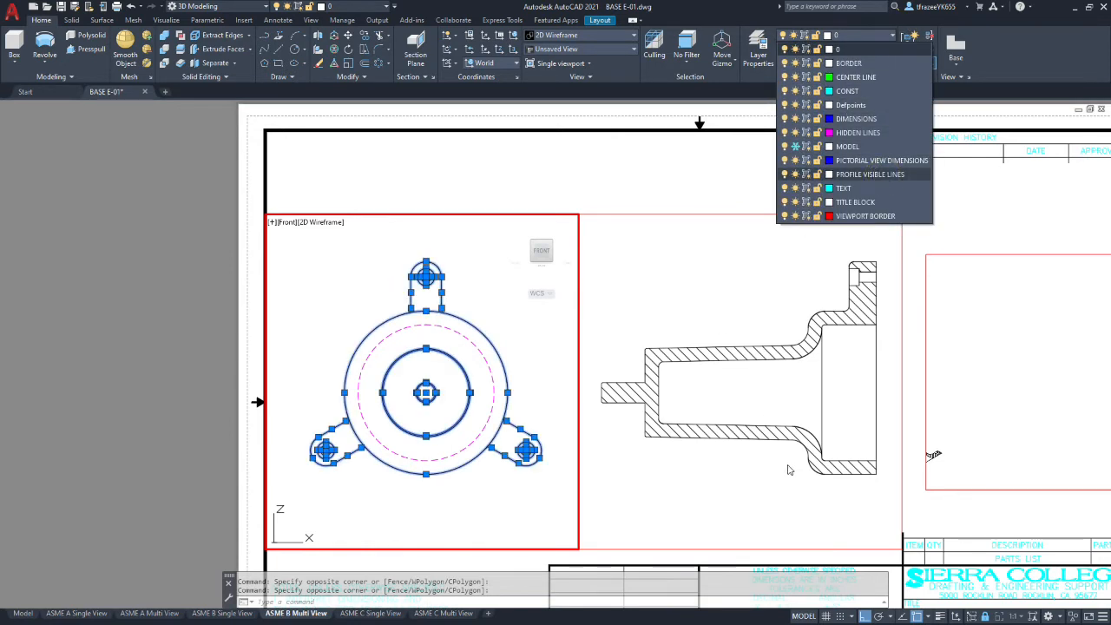
pyautogui.click(677, 482)
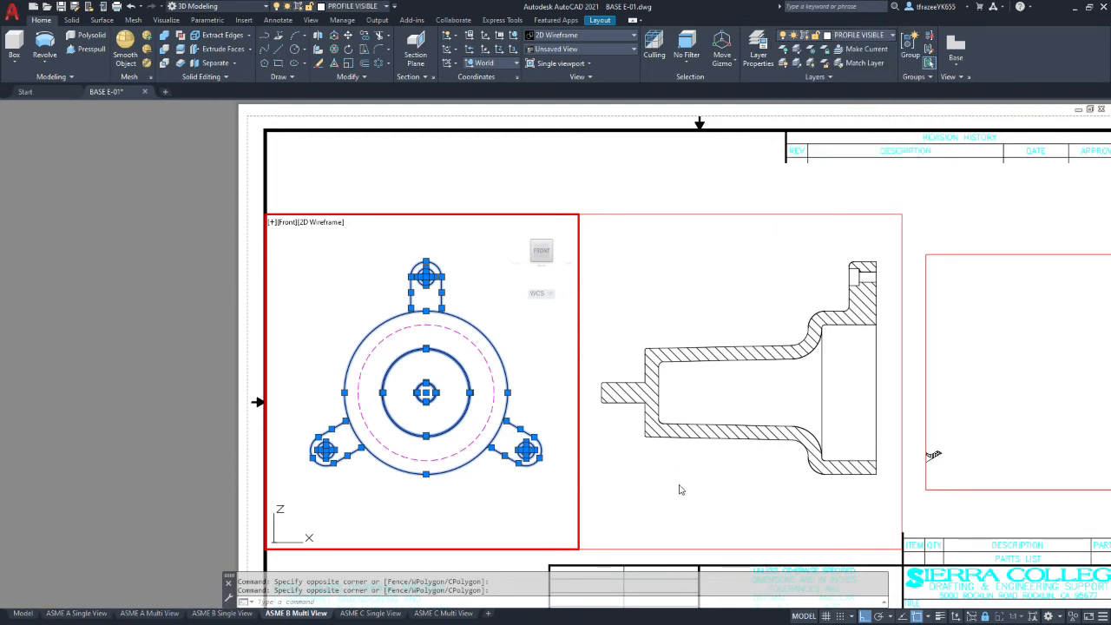
# - Try to explode the selected solid linework of the front view
pyautogui.write('x')
pyautogui.press('Return')
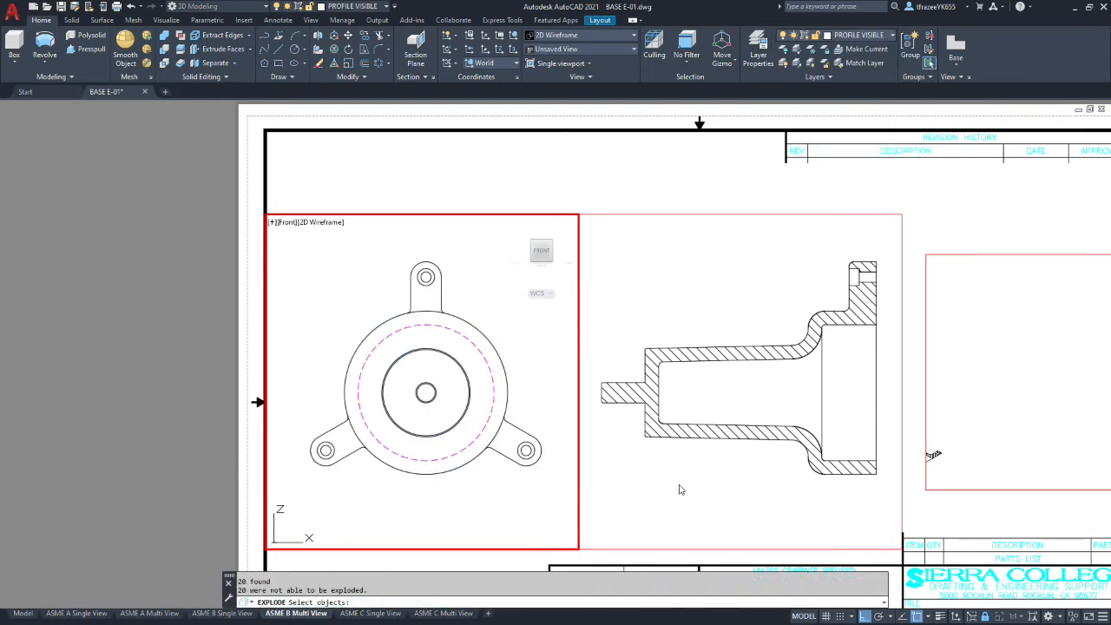
pyautogui.press('Escape')
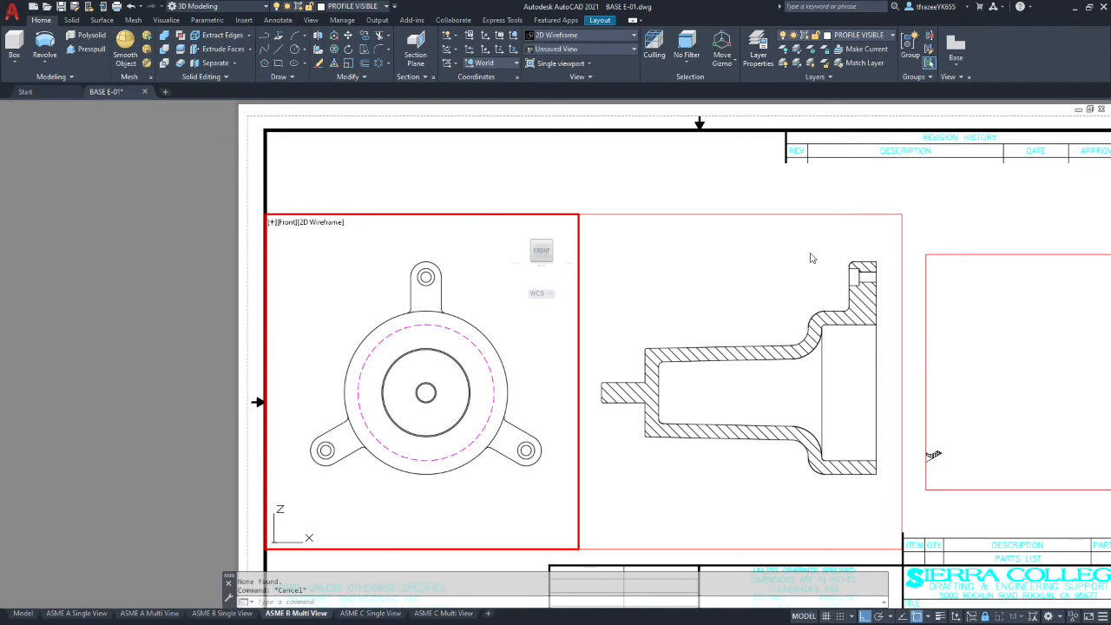
# - Move all of the section view's outline and hatch lines to the PROFILE VISIBLE LINES layer
pyautogui.click(781, 486)
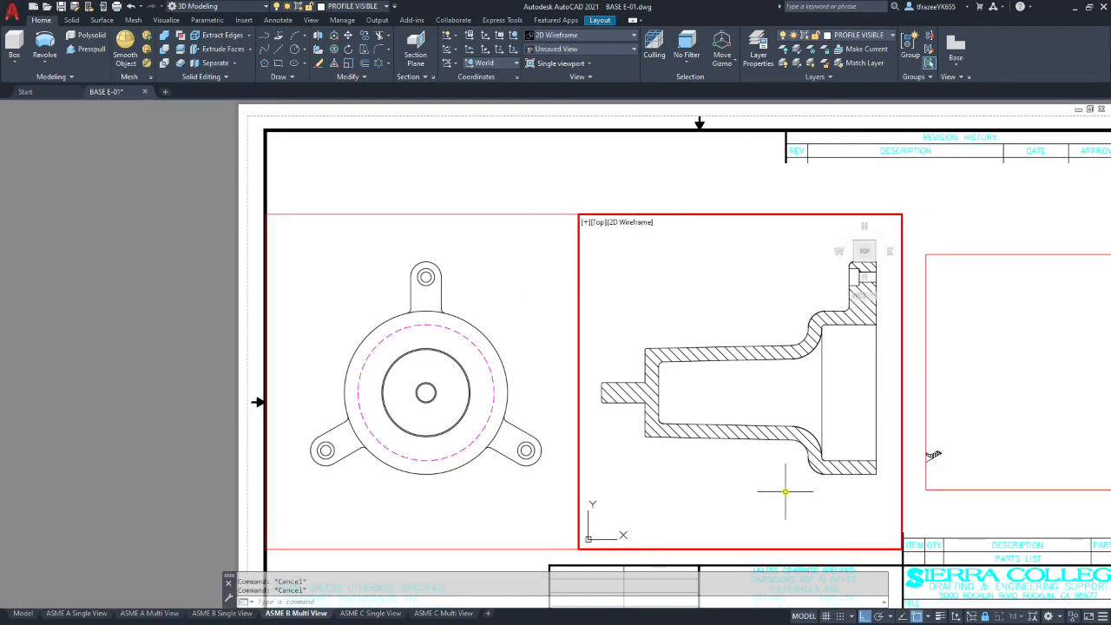
pyautogui.click(884, 496)
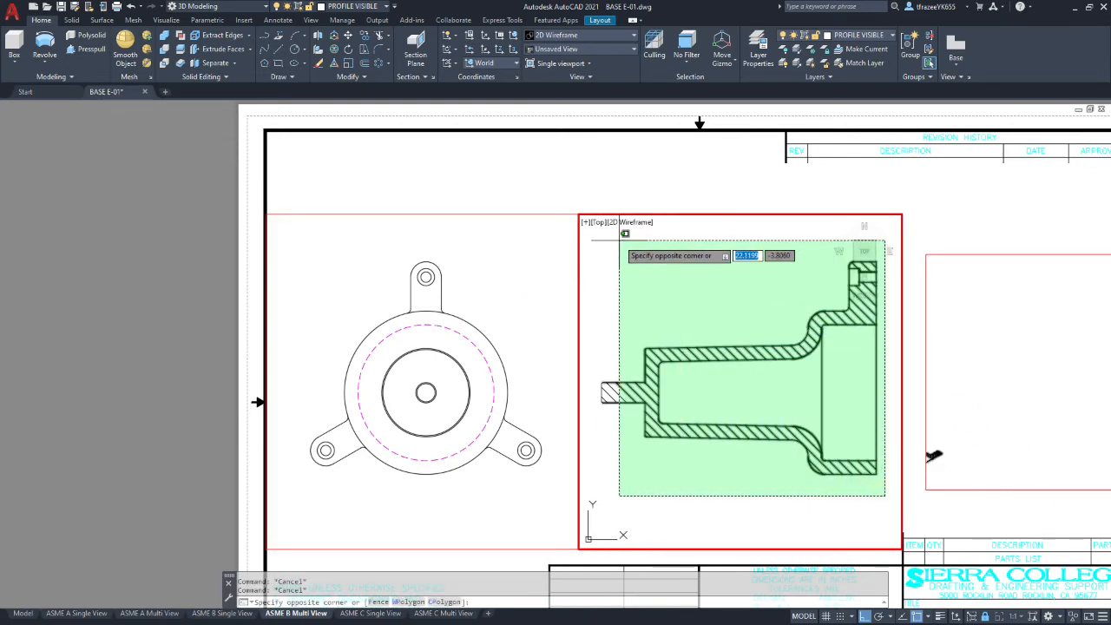
pyautogui.click(595, 241)
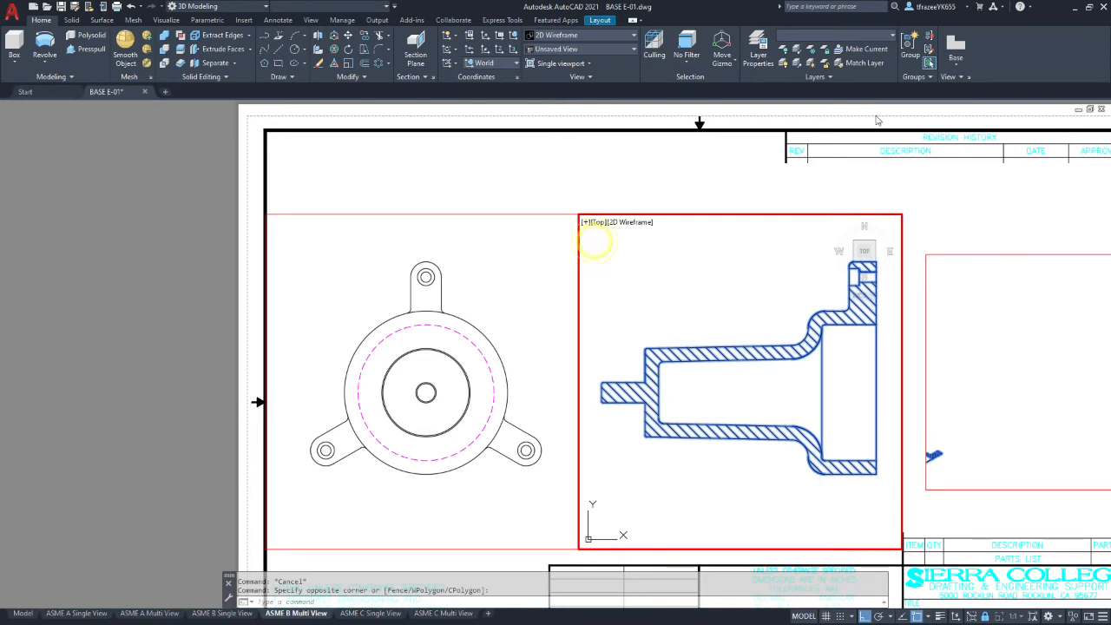
pyautogui.click(892, 39)
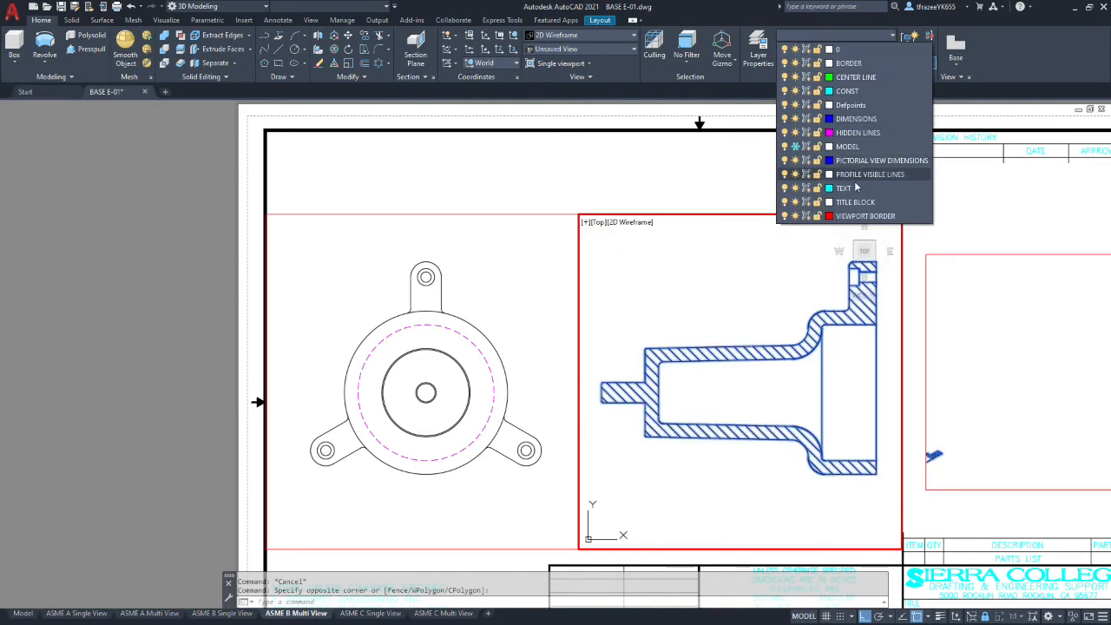
pyautogui.click(855, 177)
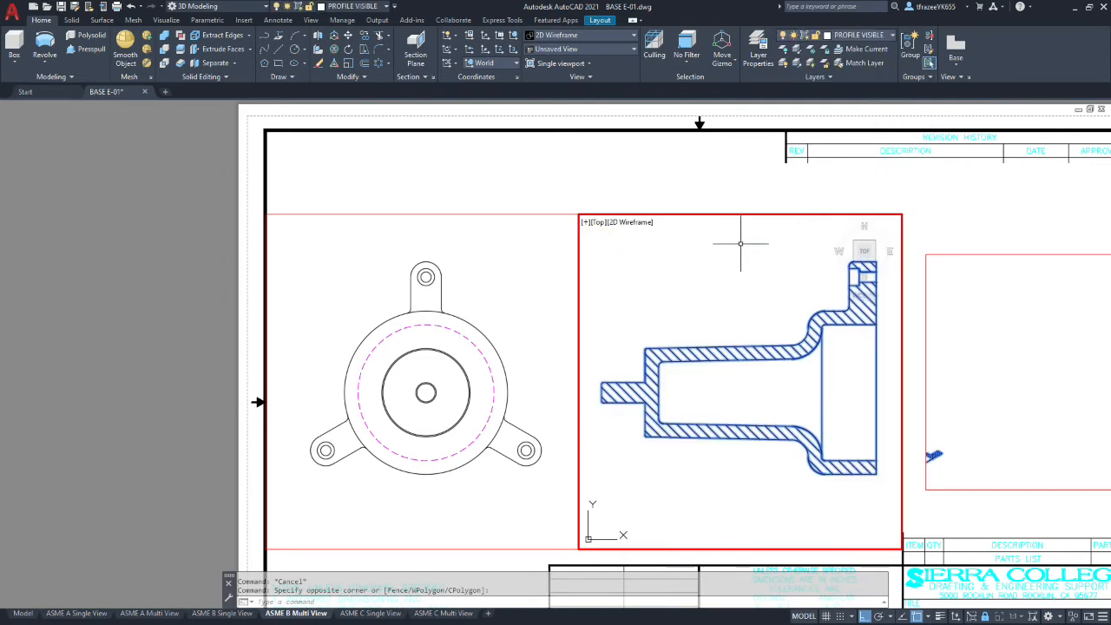
pyautogui.press('Escape')
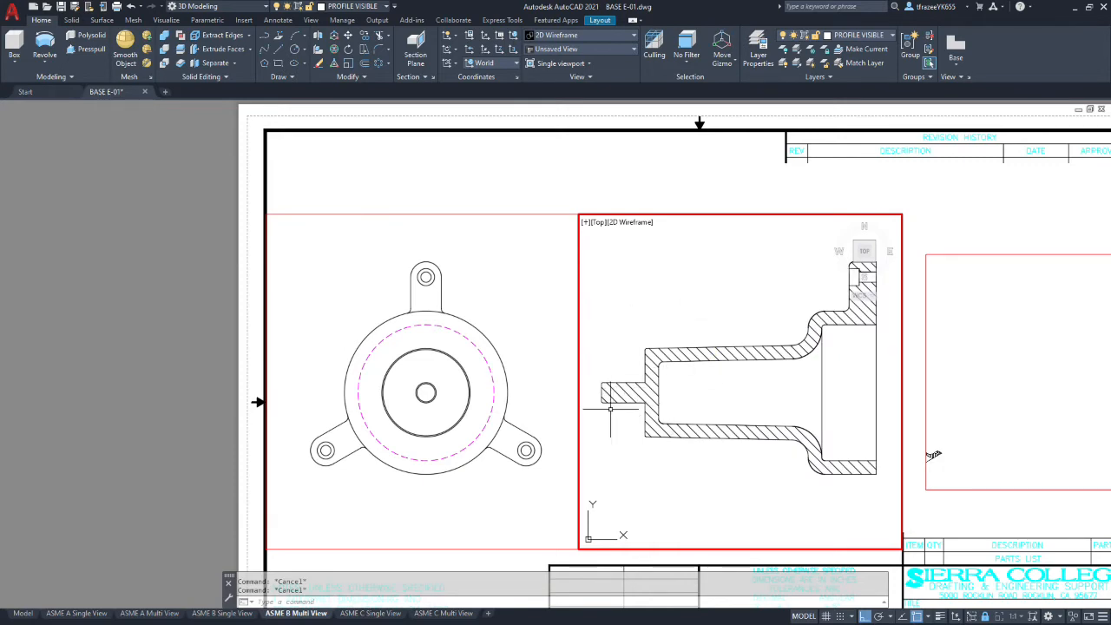
# - Draw a vertical line across the base of the section's narrow stub, between the two corners where it meets the body
pyautogui.scroll(4, 622, 397)
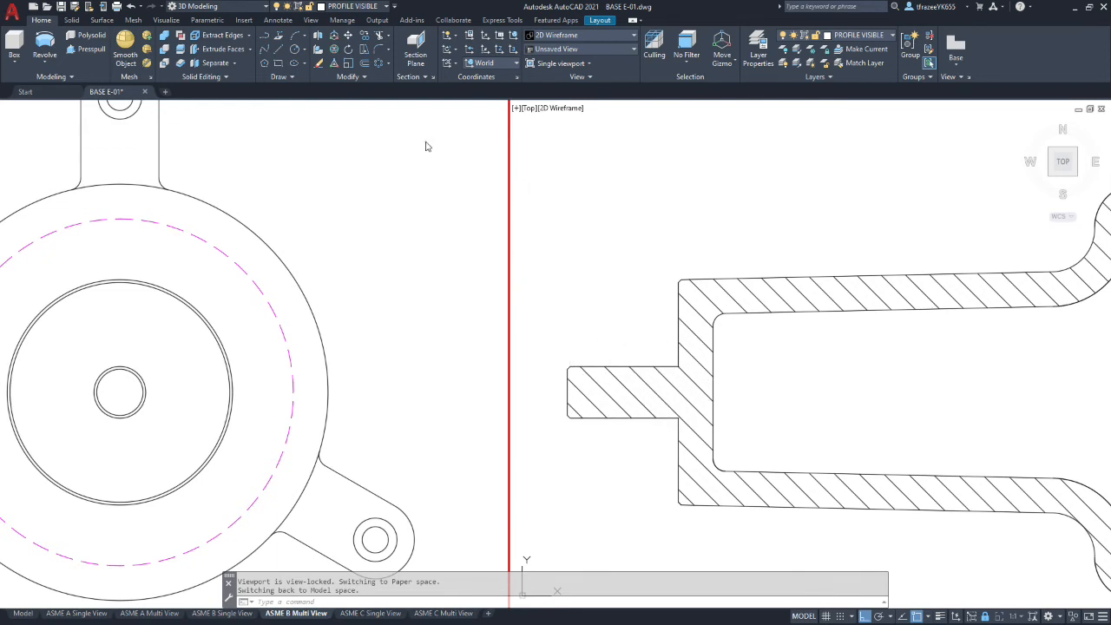
pyautogui.click(265, 36)
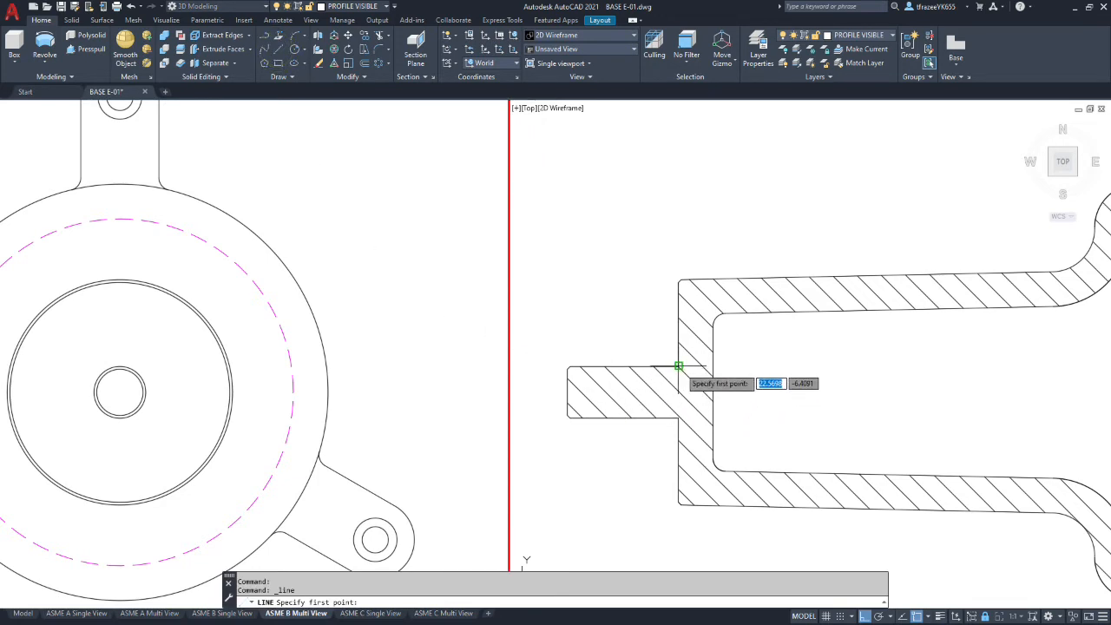
pyautogui.click(680, 420)
pyautogui.press('Escape')
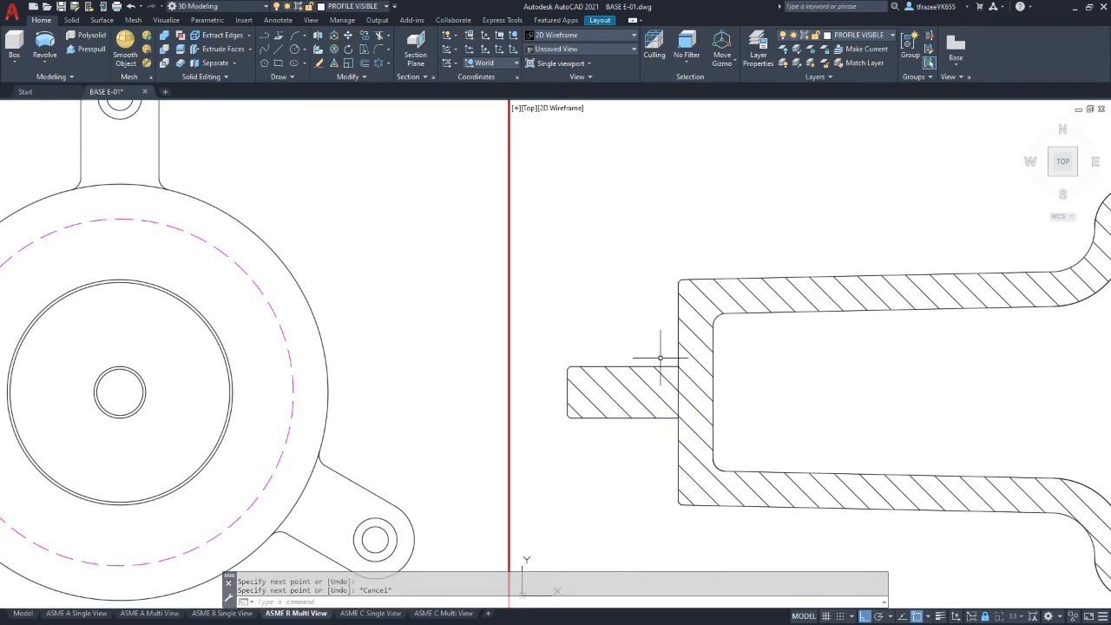
# - Erase the hatch lines lying entirely within the outer part of the section's narrow stub
pyautogui.click(574, 410)
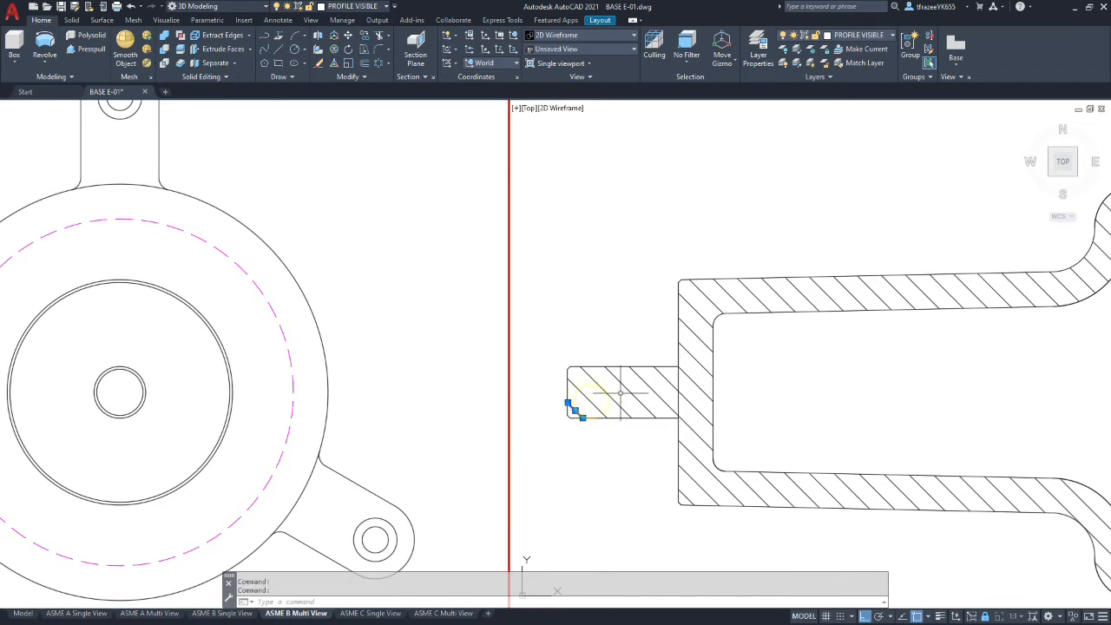
pyautogui.click(663, 378)
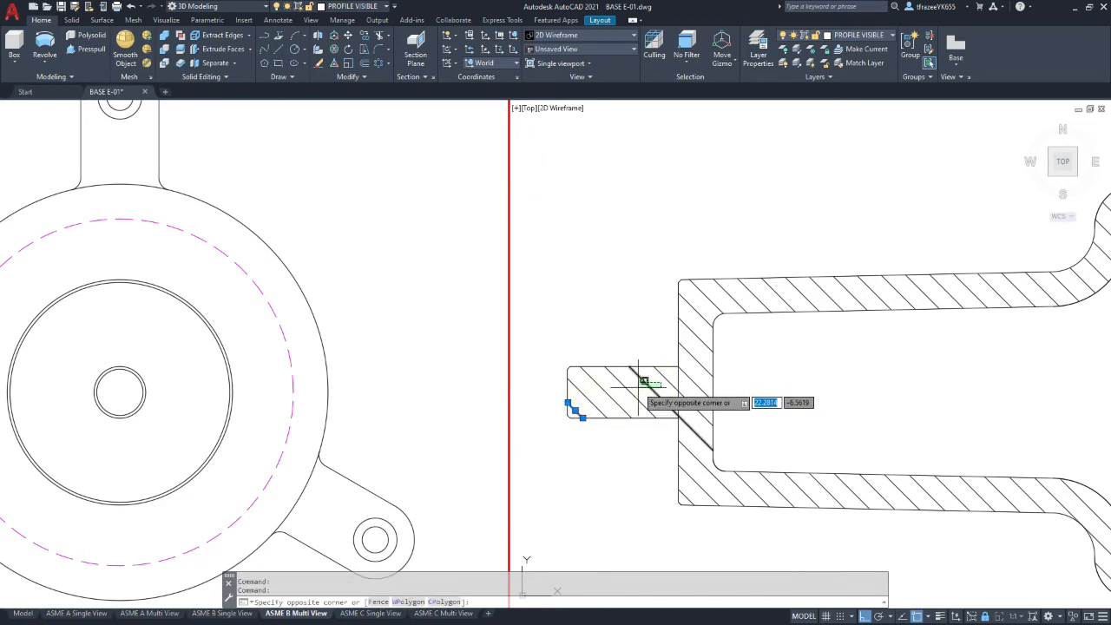
pyautogui.press('Escape')
pyautogui.click(638, 386)
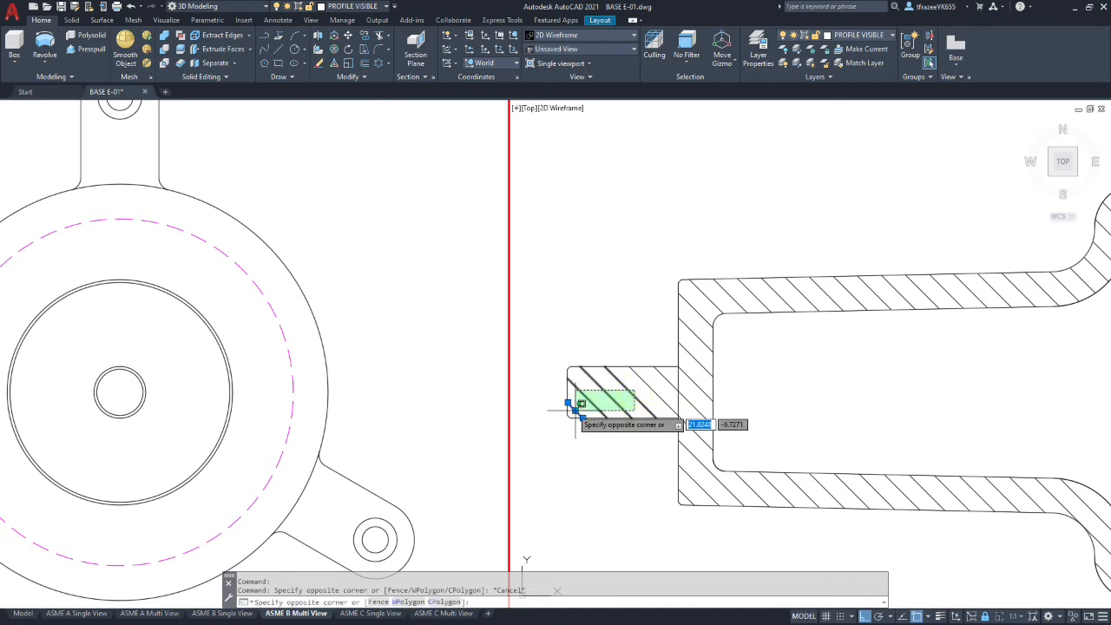
pyautogui.click(566, 406)
pyautogui.press('Delete')
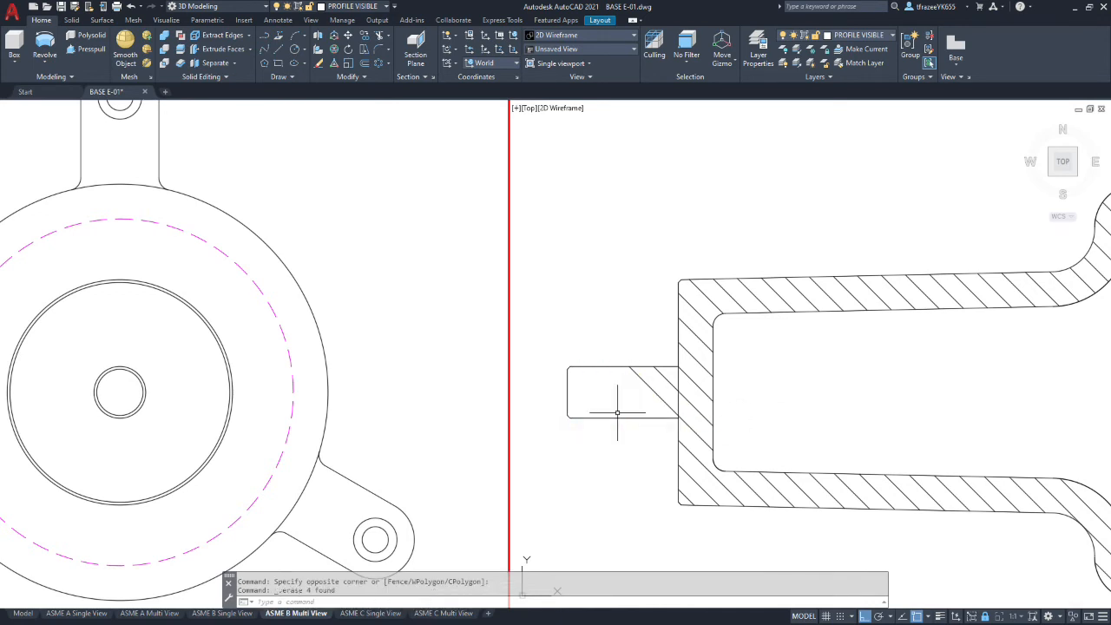
# - Trim the remaining hatch lines out of the section's narrow stub, cutting them at the stub's base line
pyautogui.click(387, 38)
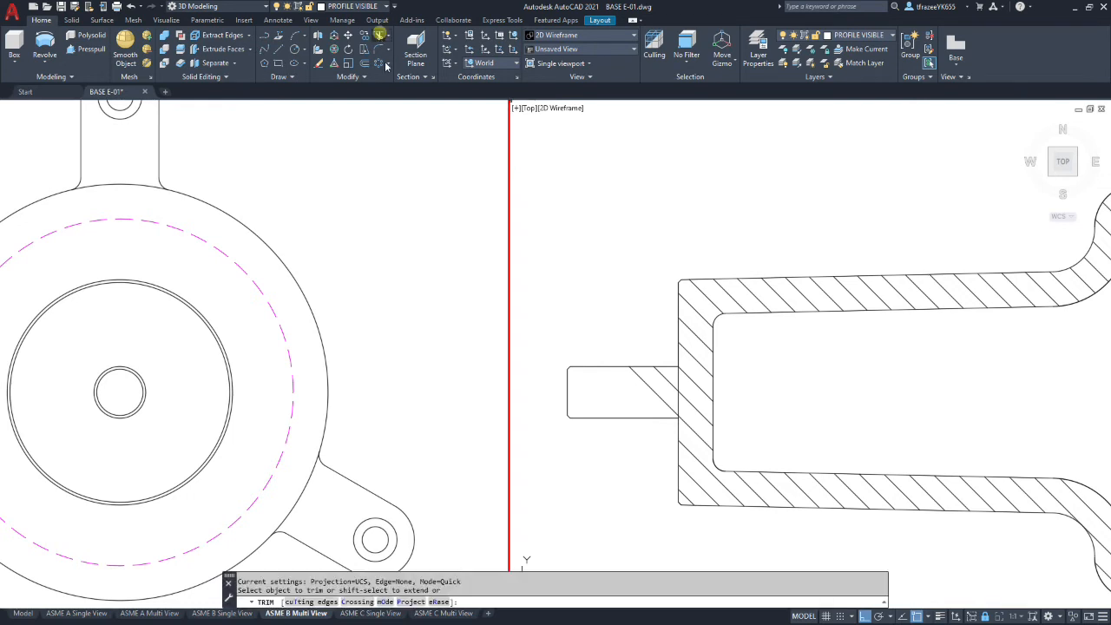
pyautogui.click(668, 398)
pyautogui.click(669, 396)
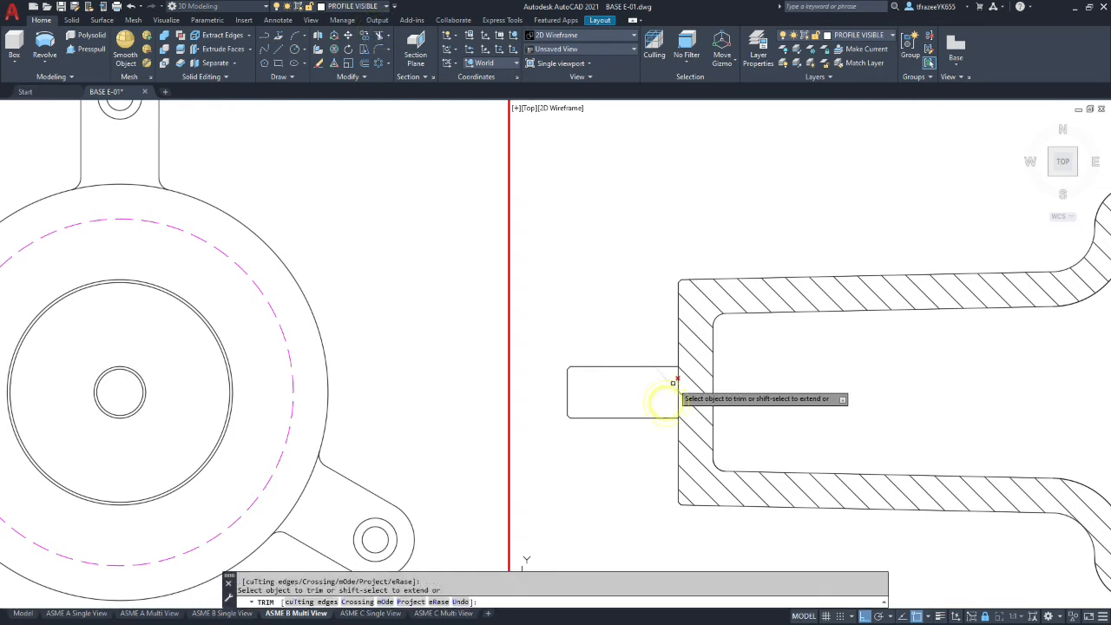
# - Examine the section view beside the front view and the small auxiliary viewport on the sheet, and leave the Trim command
pyautogui.scroll(-6, 669, 386)
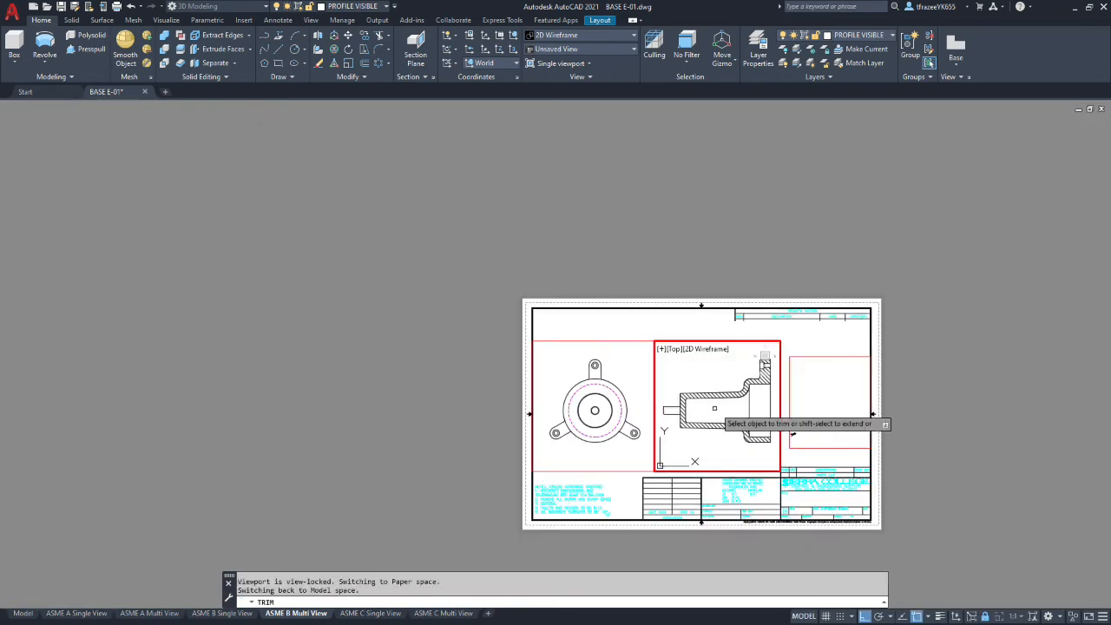
pyautogui.scroll(4, 814, 396)
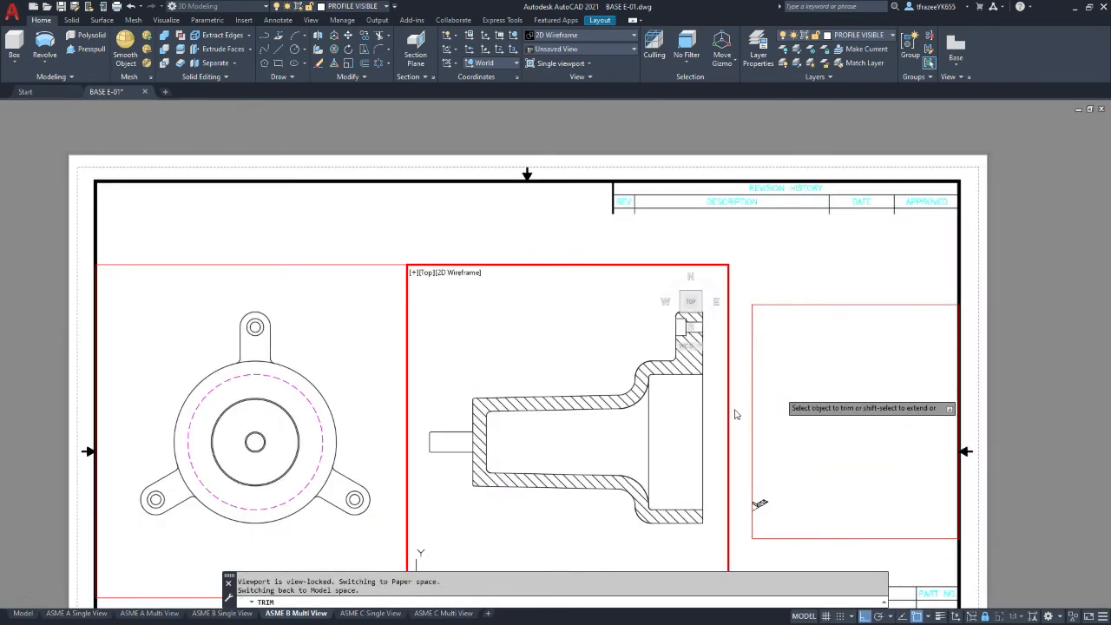
pyautogui.scroll(-3, 668, 468)
pyautogui.scroll(6, 679, 508)
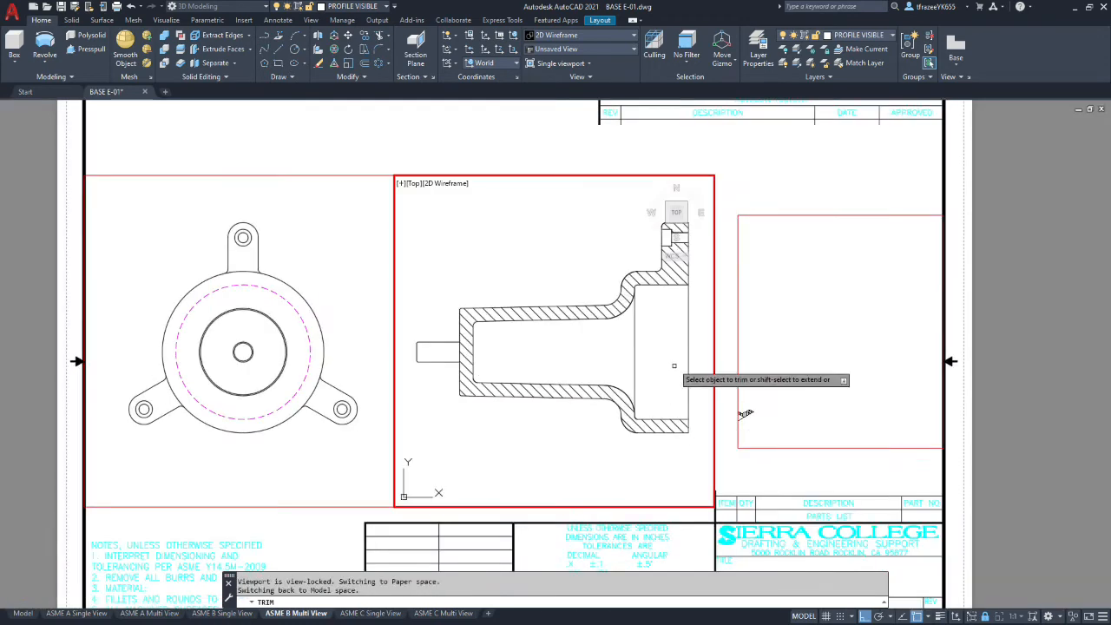
pyautogui.scroll(-2, 695, 458)
pyautogui.scroll(-3, 709, 278)
pyautogui.scroll(5, 715, 249)
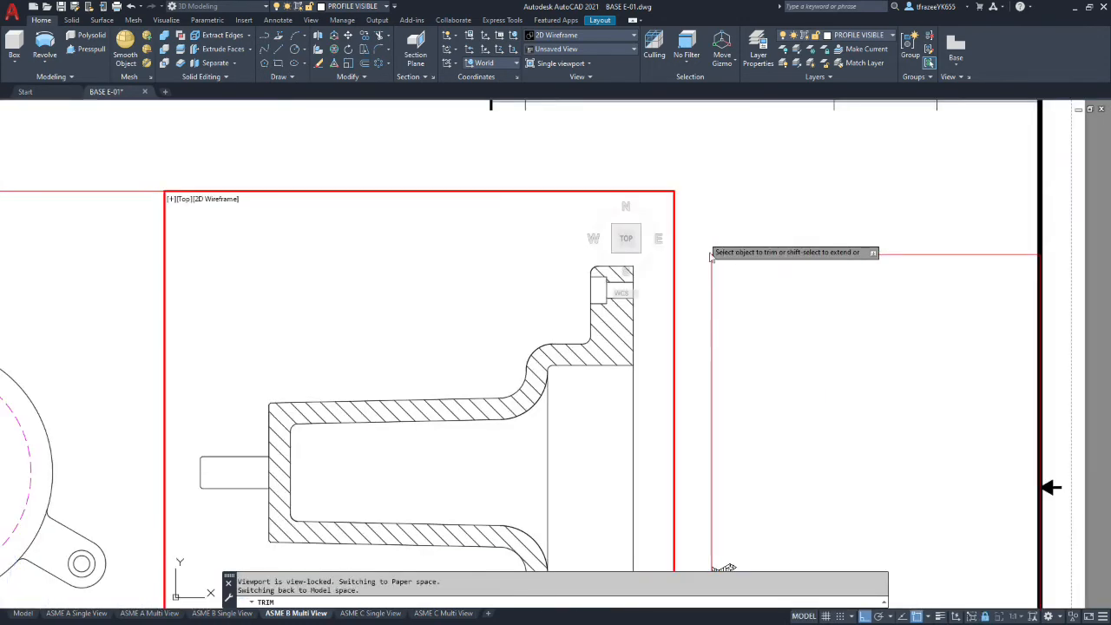
pyautogui.scroll(-4, 694, 260)
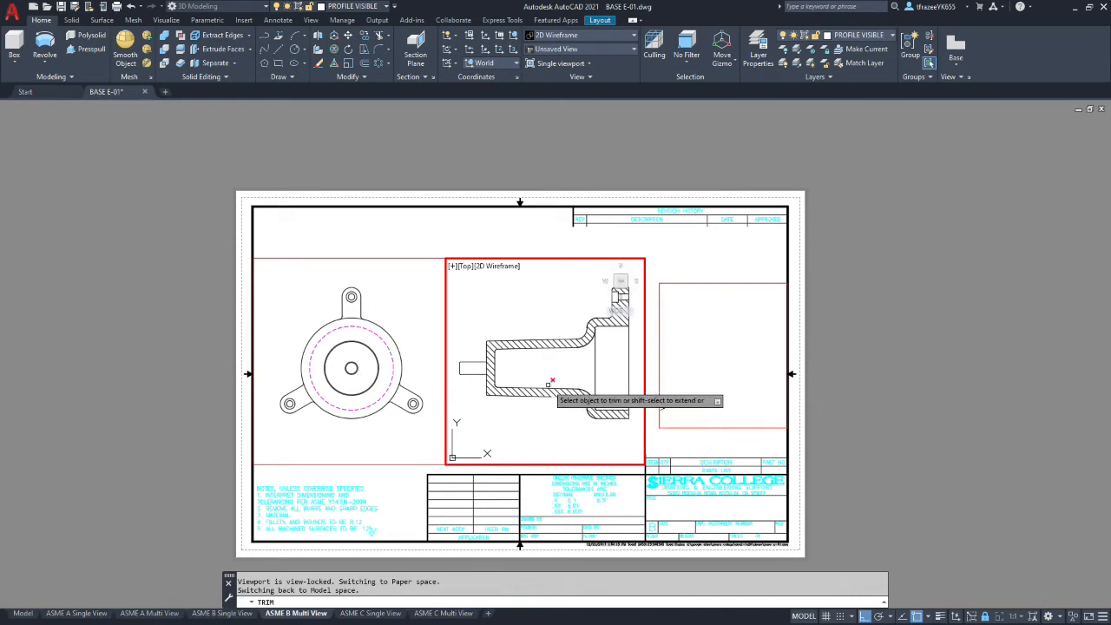
pyautogui.scroll(-1, 551, 365)
pyautogui.scroll(3, 581, 326)
pyautogui.scroll(-1, 580, 391)
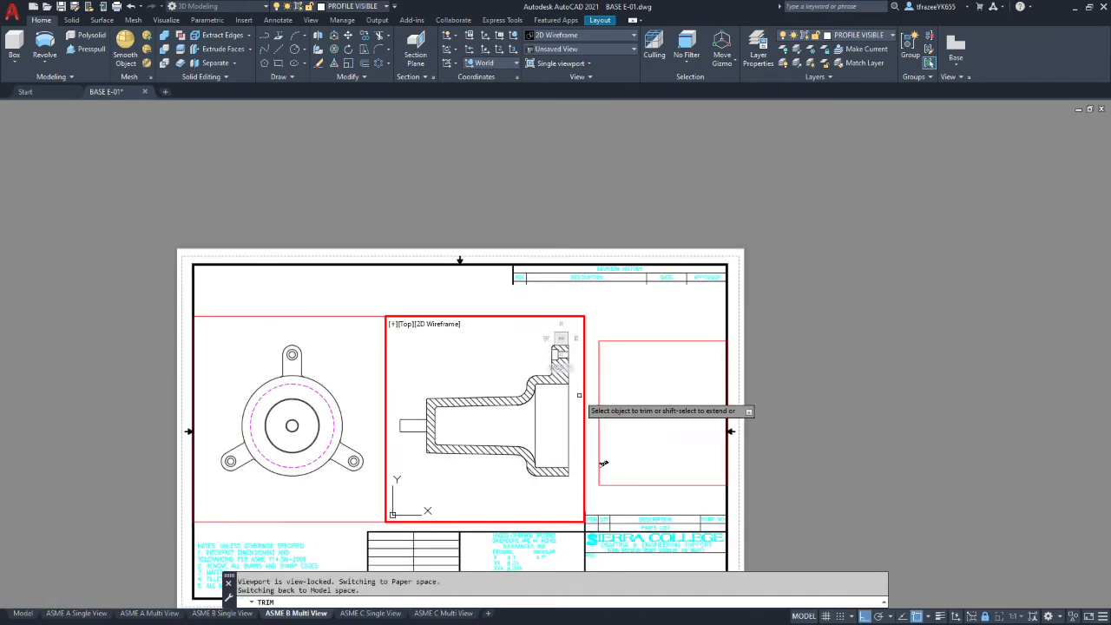
pyautogui.scroll(1, 565, 406)
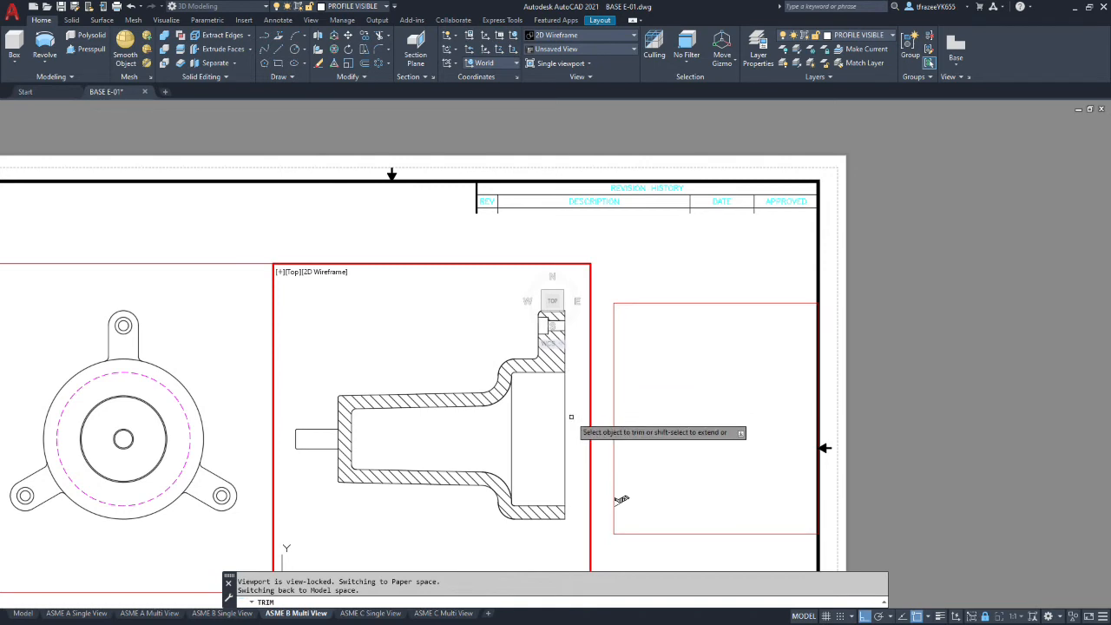
pyautogui.press('Escape')
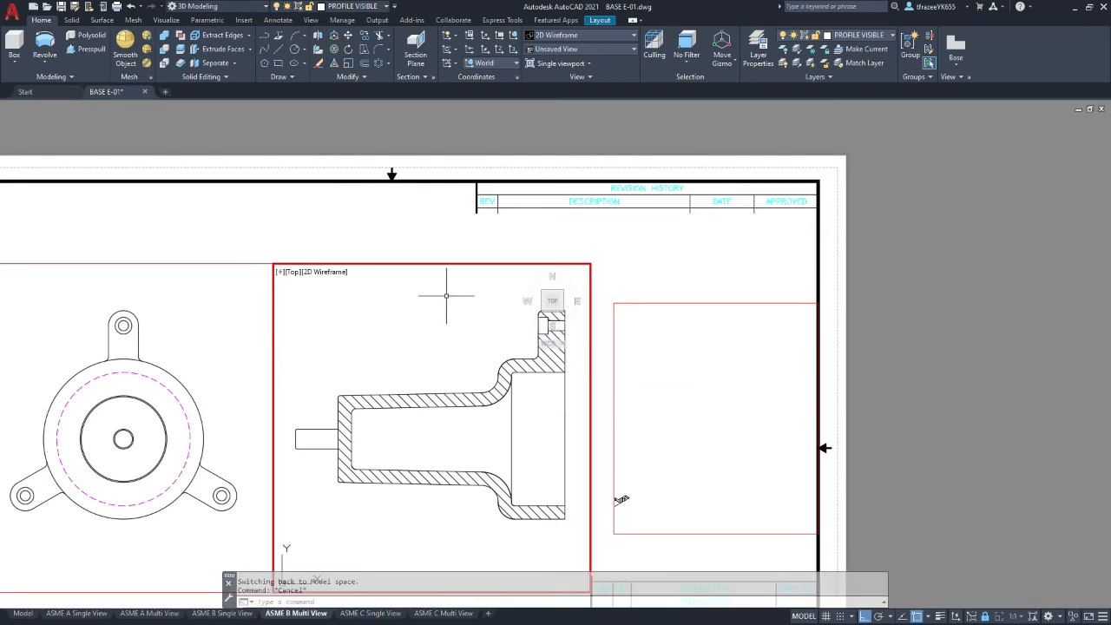
# - Start the Mirror command with the section's entire upper mounting ear as the selection, including its hole lines, hatch and base fillet
pyautogui.click(365, 78)
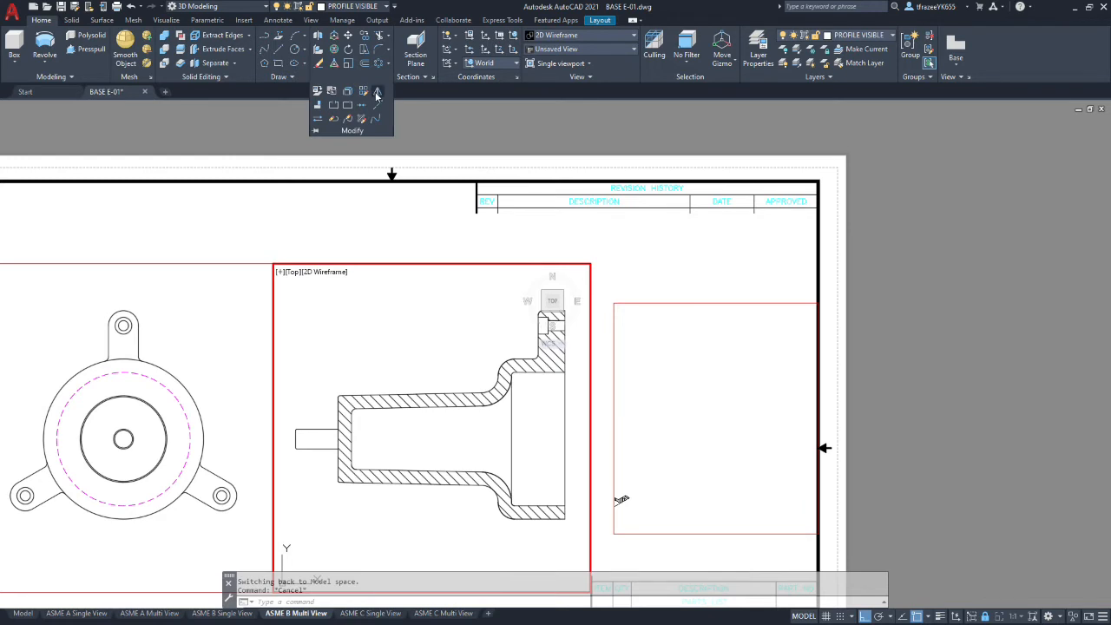
pyautogui.click(376, 93)
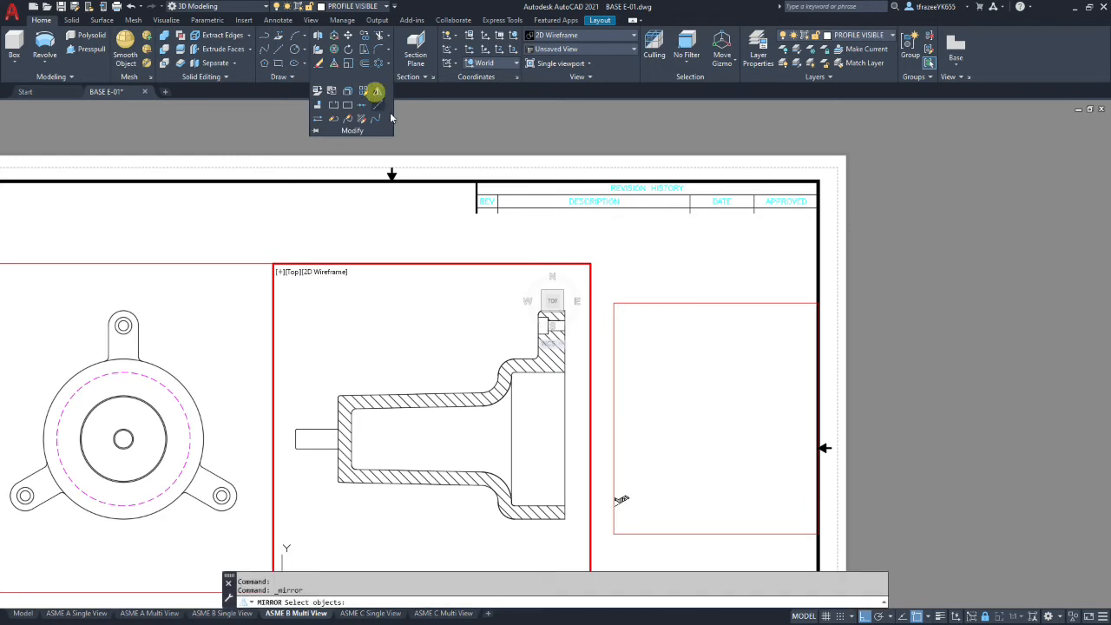
pyautogui.click(579, 354)
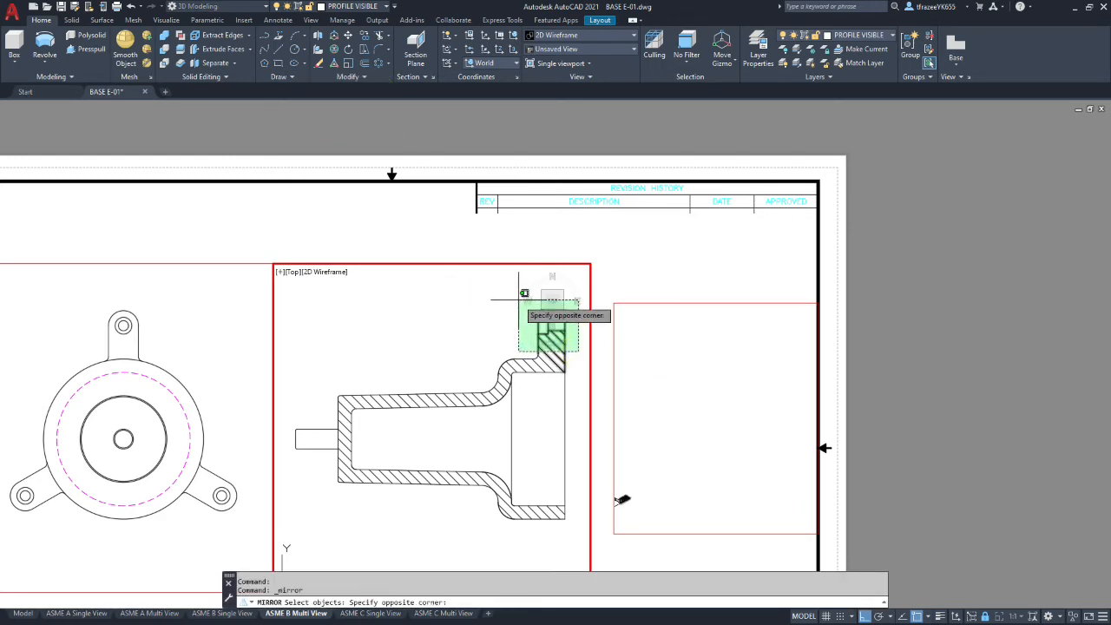
pyautogui.click(519, 299)
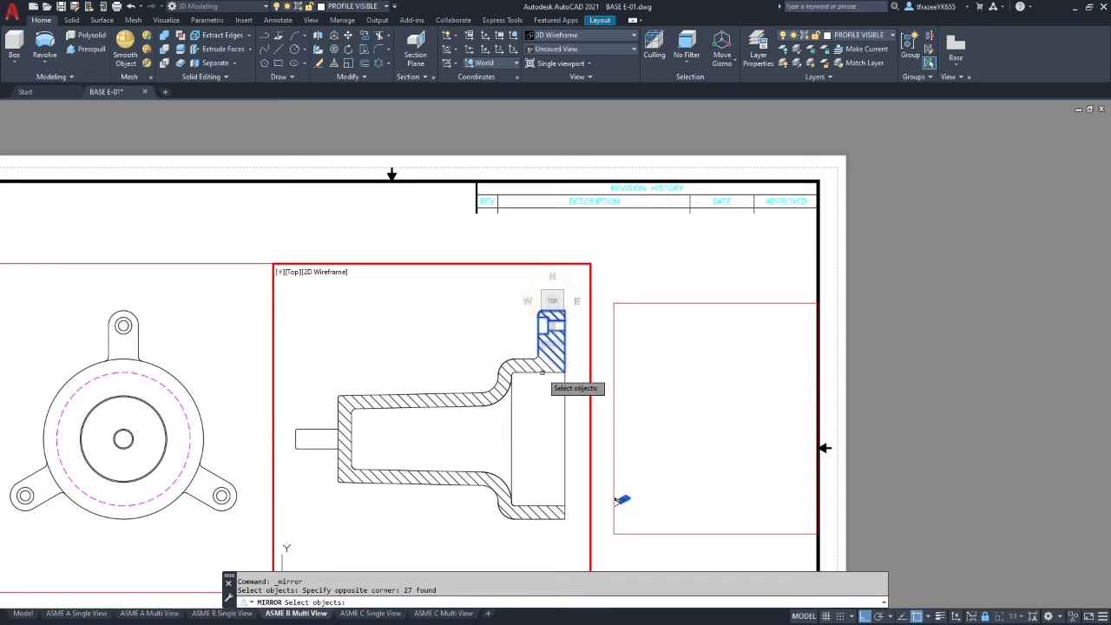
pyautogui.scroll(4, 542, 369)
pyautogui.click(524, 336)
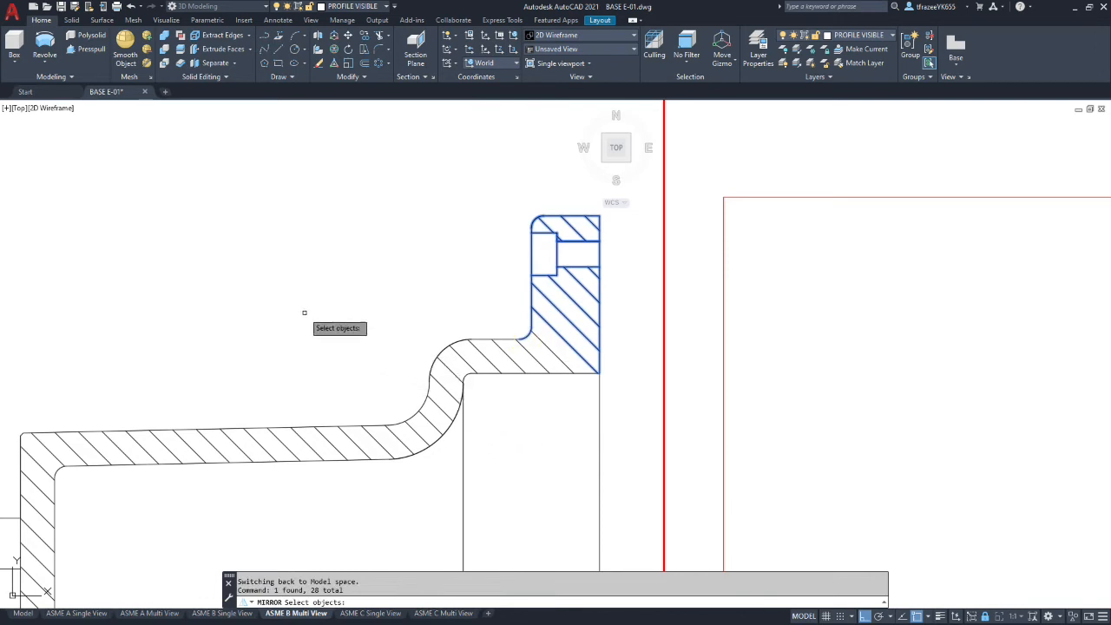
pyautogui.scroll(-2, 299, 313)
pyautogui.scroll(-4, 290, 313)
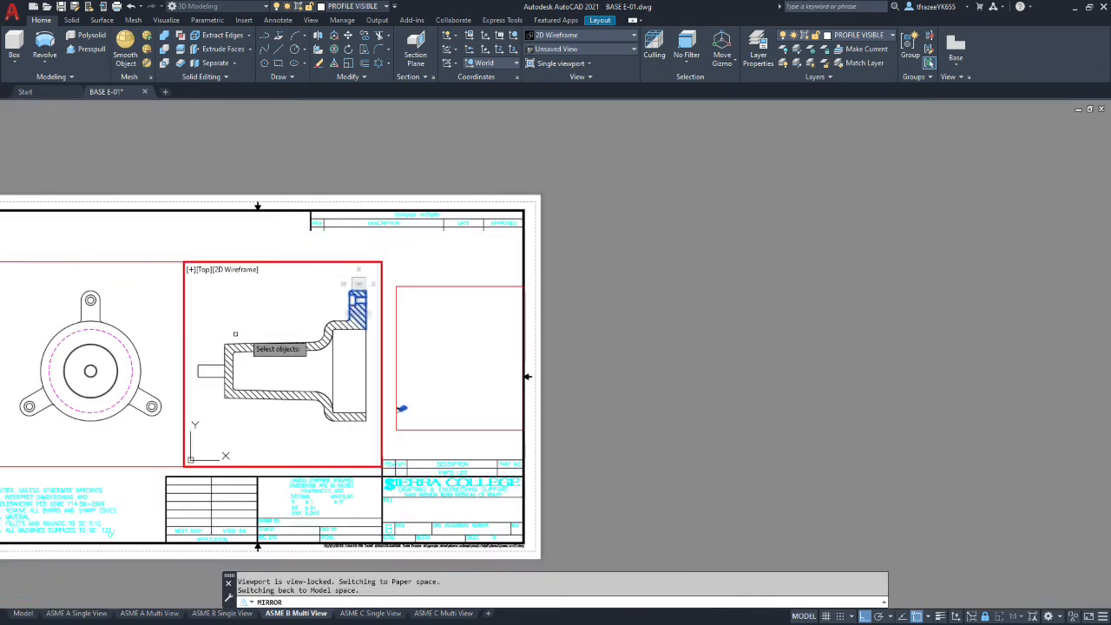
pyautogui.scroll(2, 225, 350)
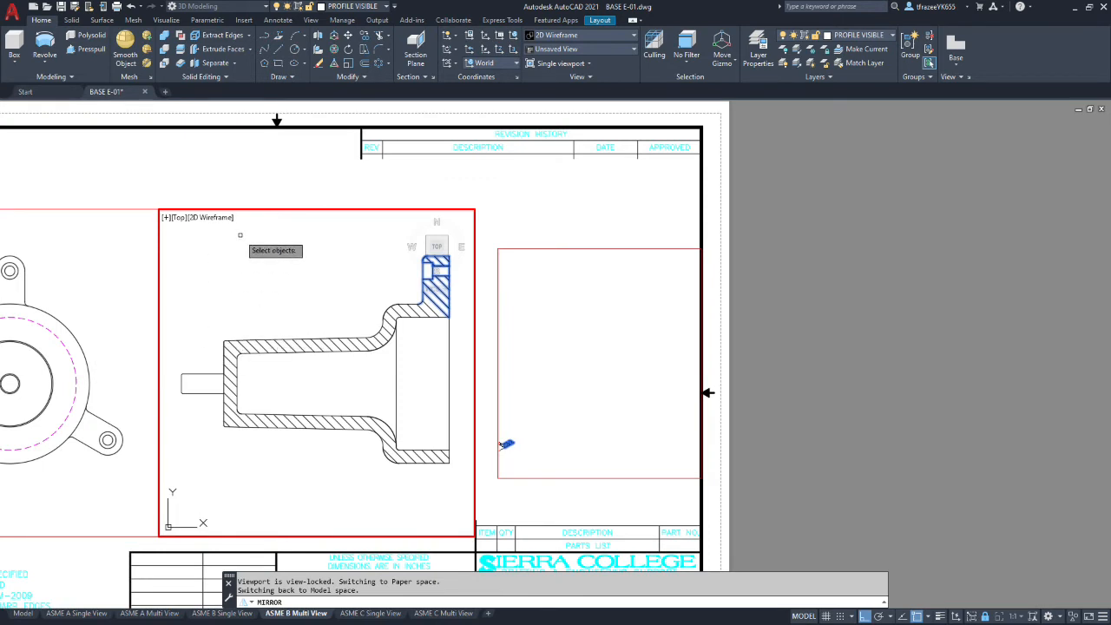
pyautogui.press('Return')
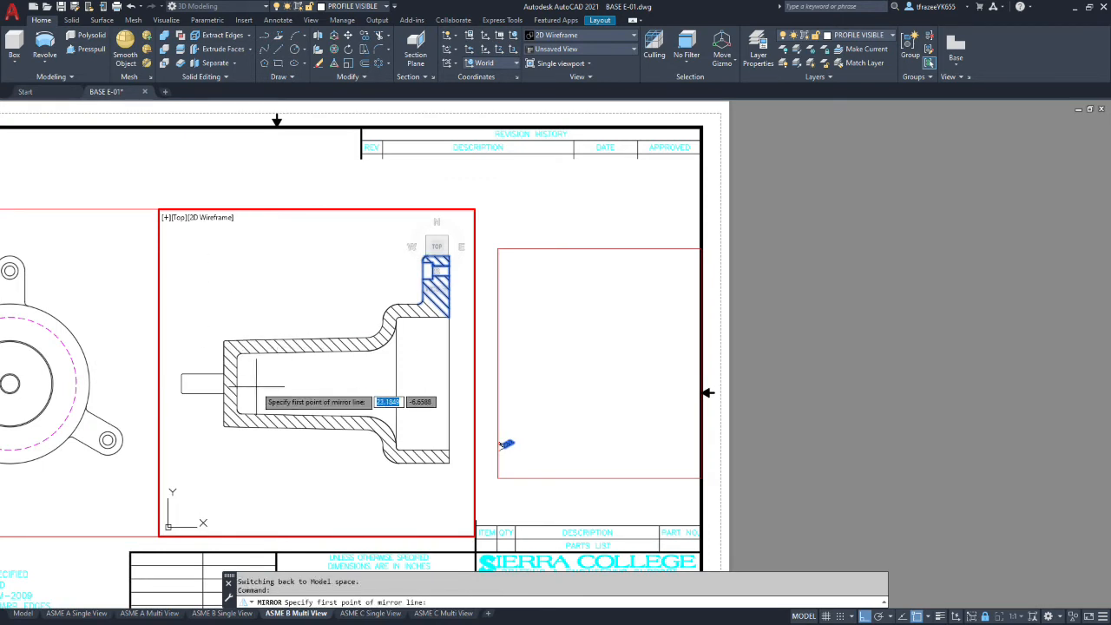
# - Turn on the Midpoint object snap and turn off the Endpoint and Center snaps
pyautogui.click(916, 616)
pyautogui.click(918, 616)
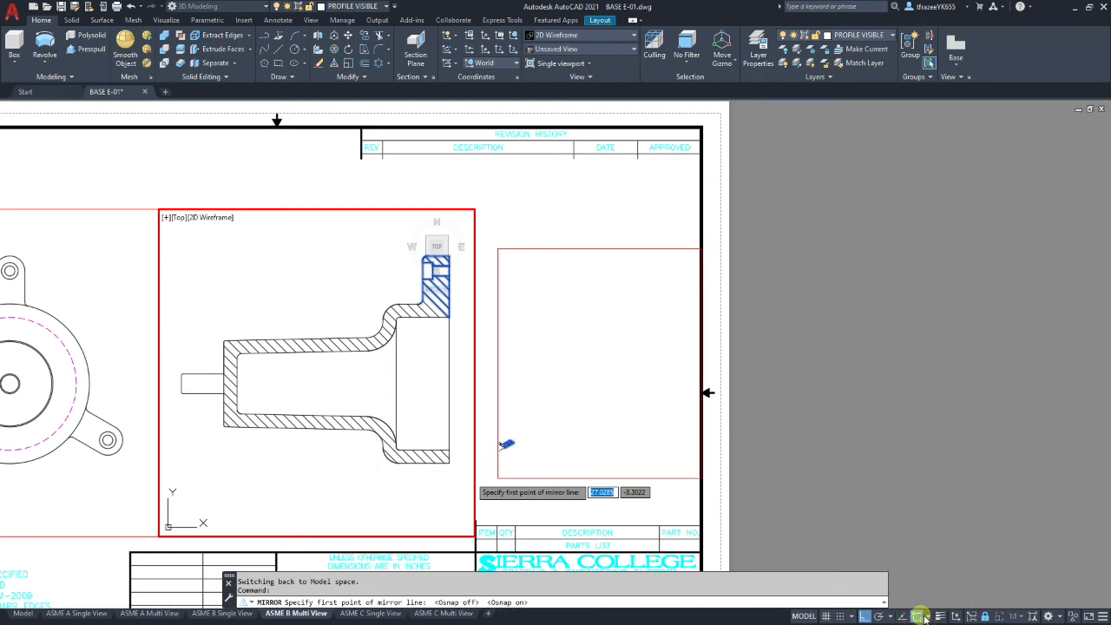
pyautogui.click(924, 617)
pyautogui.click(930, 416)
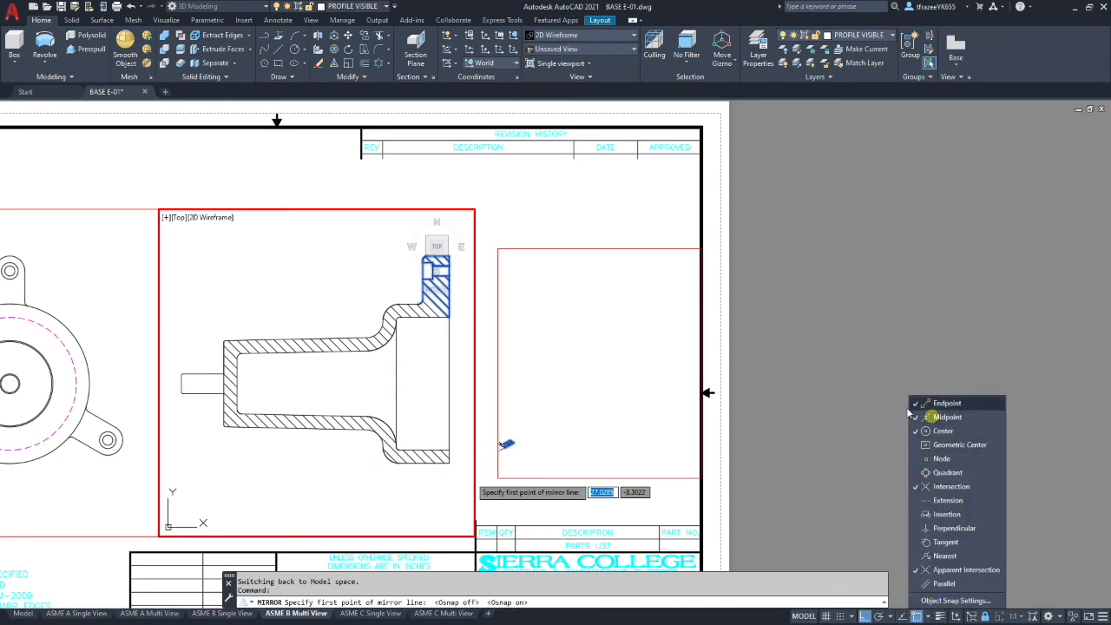
pyautogui.click(913, 403)
pyautogui.click(919, 432)
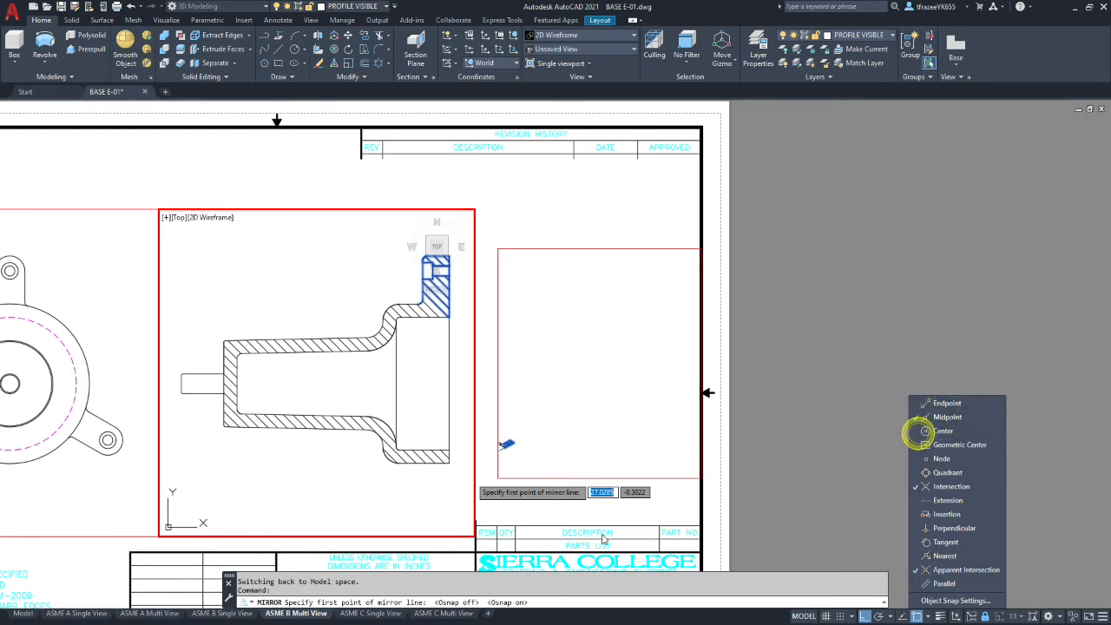
# - Mirror the selected ear about a horizontal line from the midpoint of the stub's outer end to the stub's base, keeping the original
pyautogui.click(181, 383)
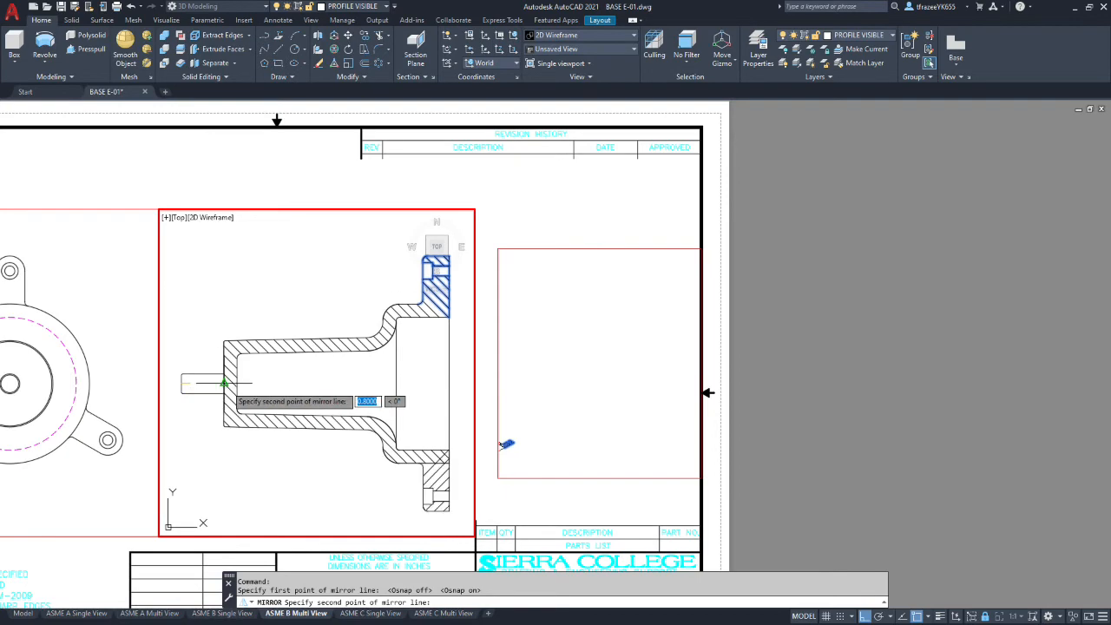
pyautogui.scroll(6, 223, 382)
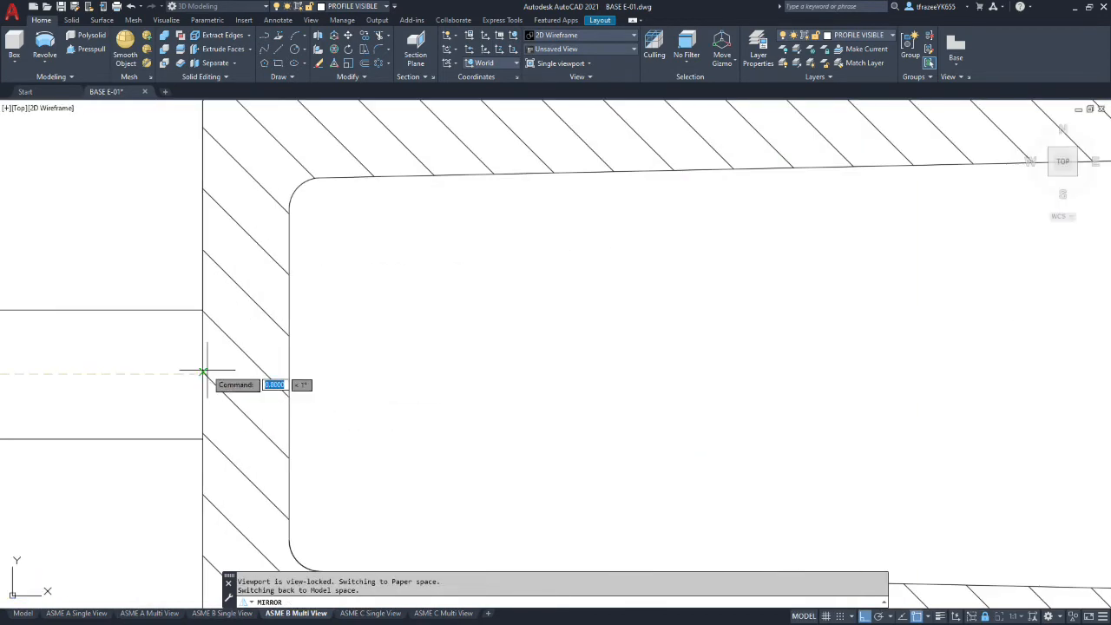
pyautogui.click(201, 363)
pyautogui.press('Return')
pyautogui.scroll(-8, 202, 374)
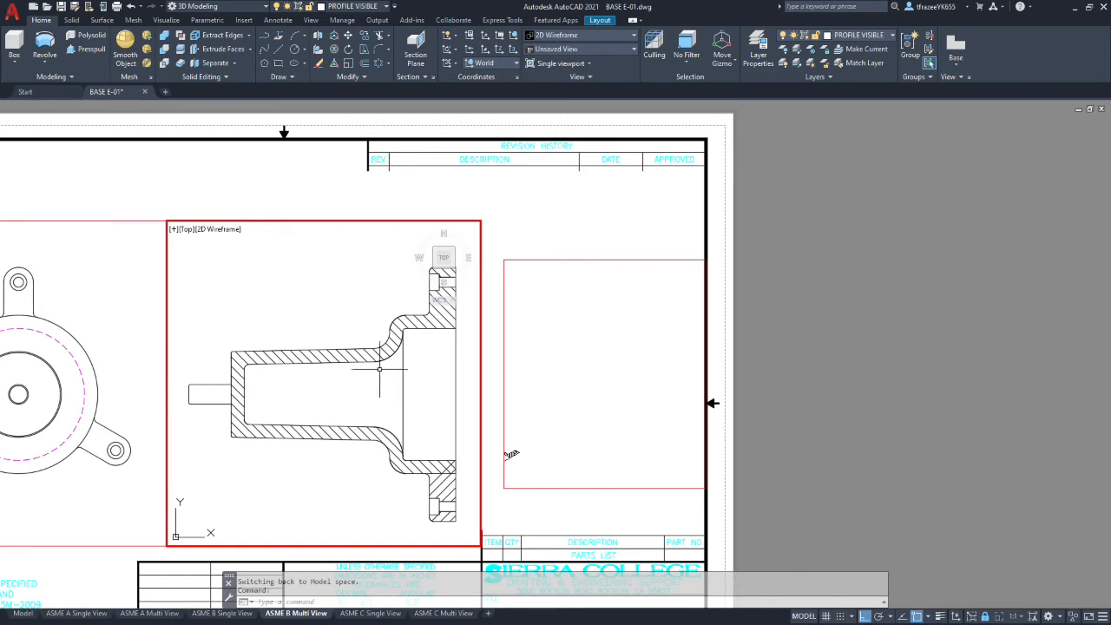
# - Erase all of the mirrored hatch lines in the section's lower ear, including those crossing the wall hatch
pyautogui.scroll(6, 450, 499)
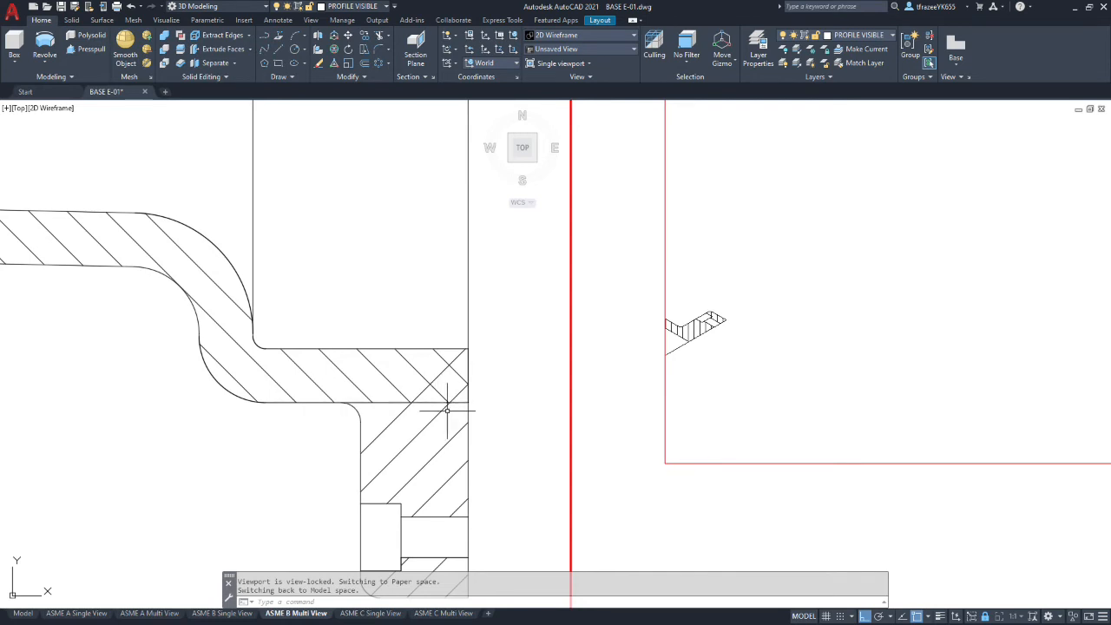
pyautogui.scroll(-2, 492, 421)
pyautogui.scroll(2, 486, 451)
pyautogui.scroll(-4, 482, 486)
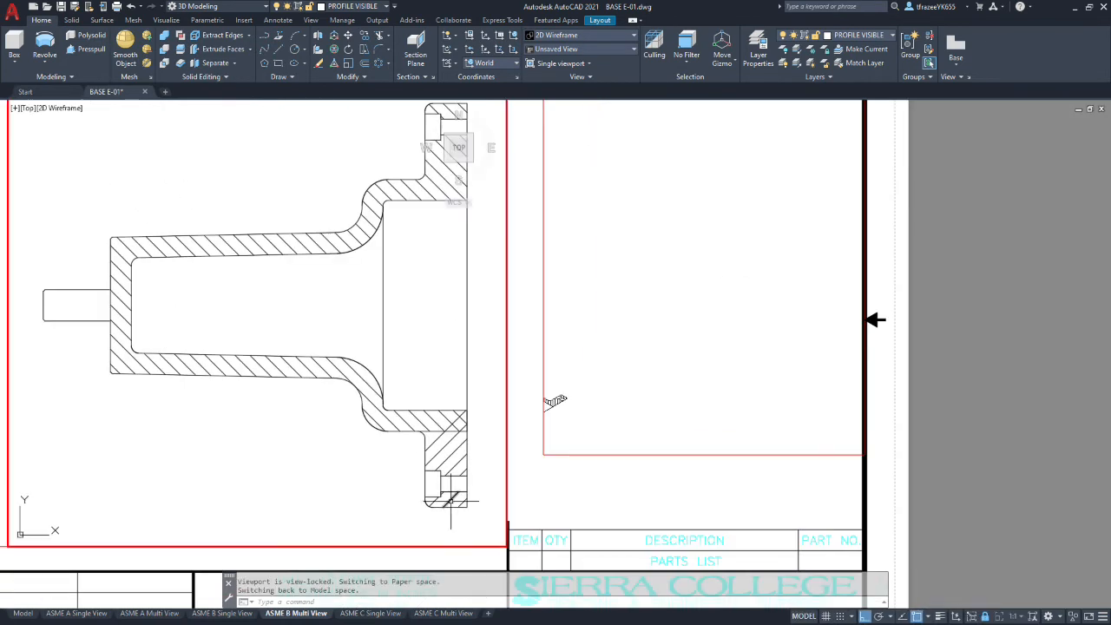
pyautogui.scroll(4, 478, 511)
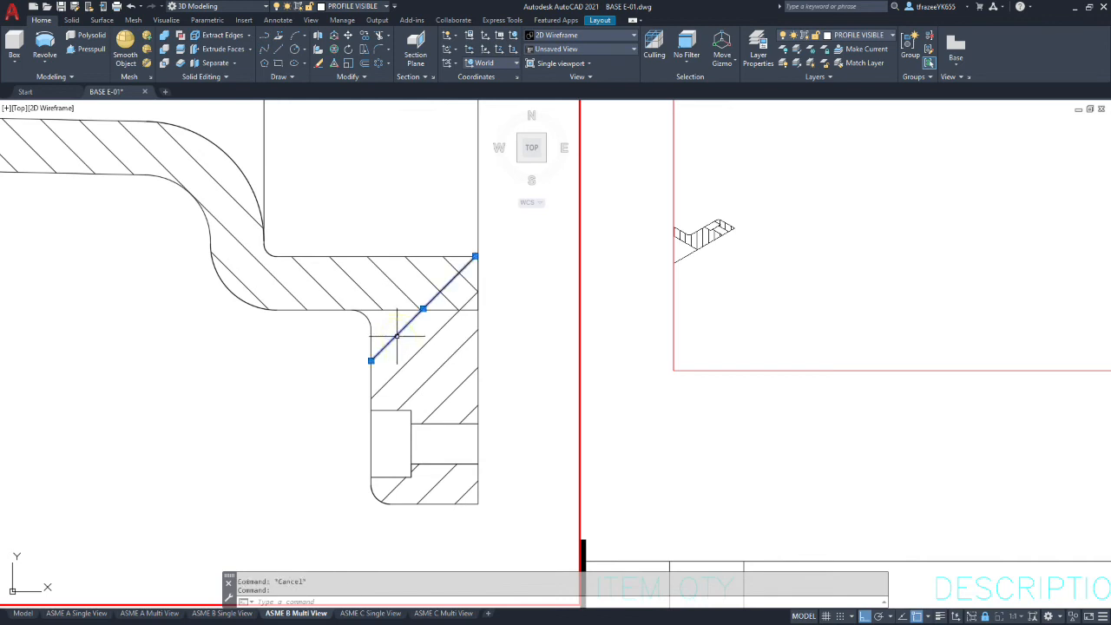
pyautogui.press('Delete')
pyautogui.press('Delete')
pyautogui.press('Delete')
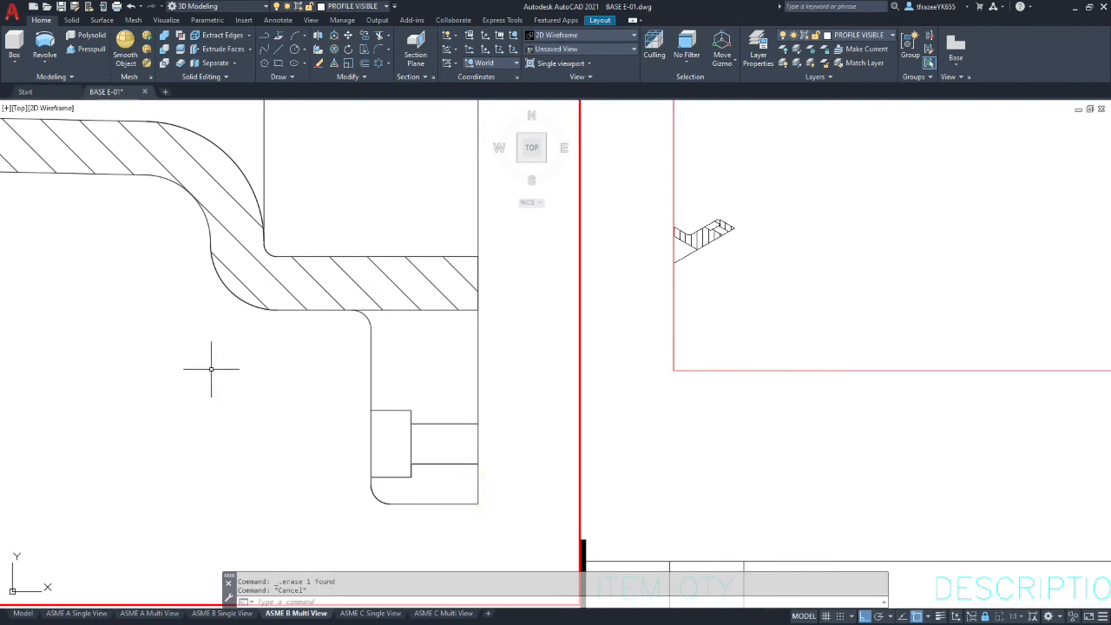
# - Remove the wall's outer outline between the lower ear's fillet and the flange face, trimming one piece and erasing the rest
pyautogui.click(387, 35)
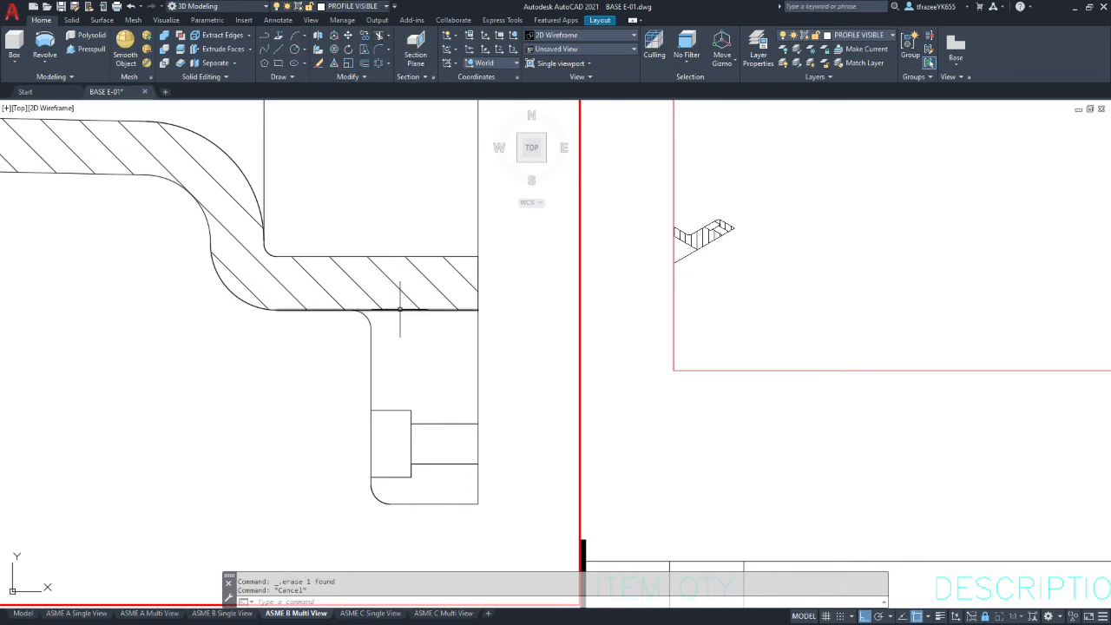
pyautogui.click(388, 35)
pyautogui.click(386, 54)
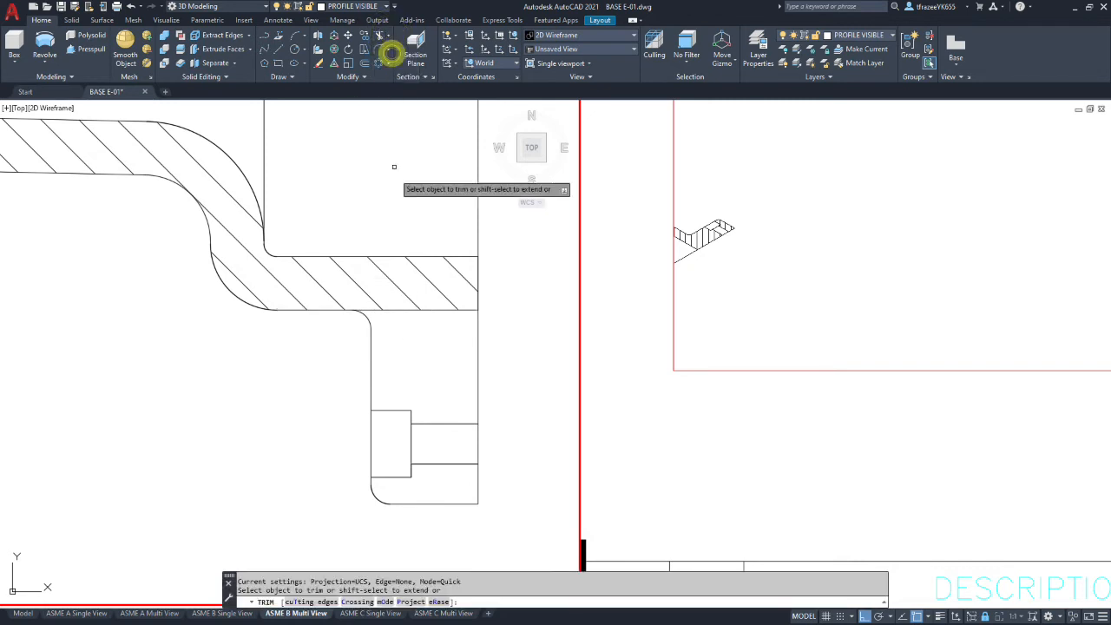
pyautogui.click(369, 310)
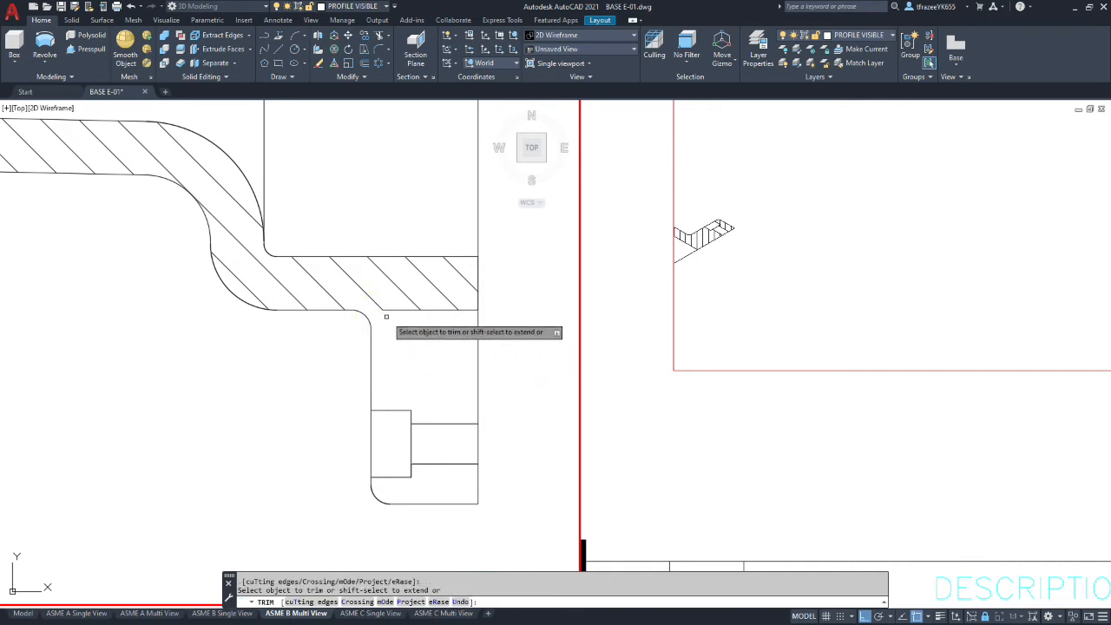
pyautogui.press('Escape')
pyautogui.click(403, 310)
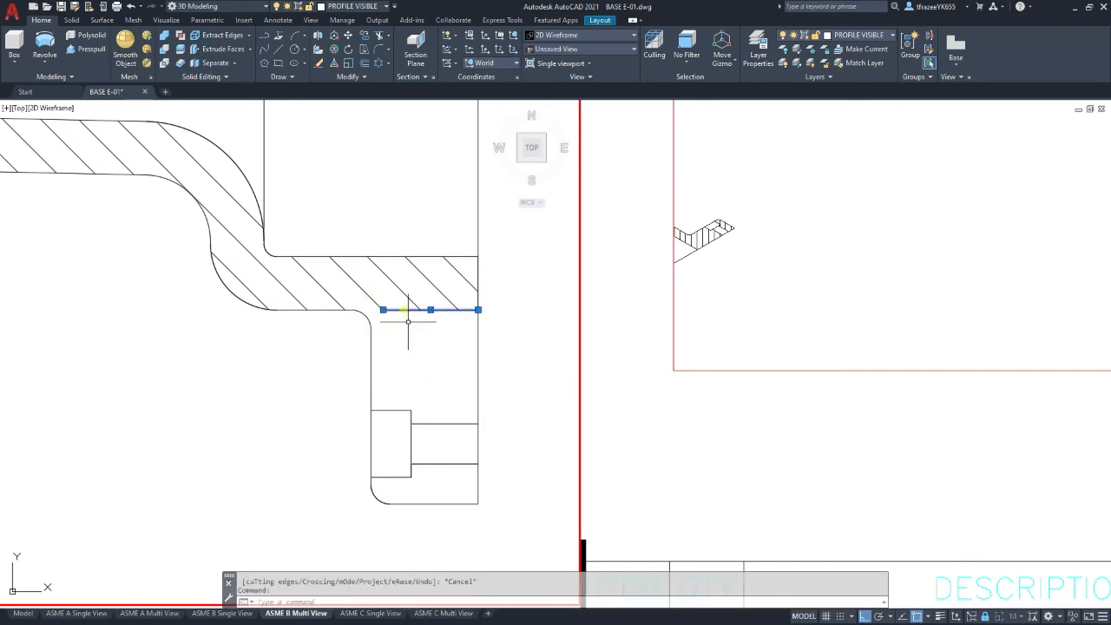
pyautogui.press('Delete')
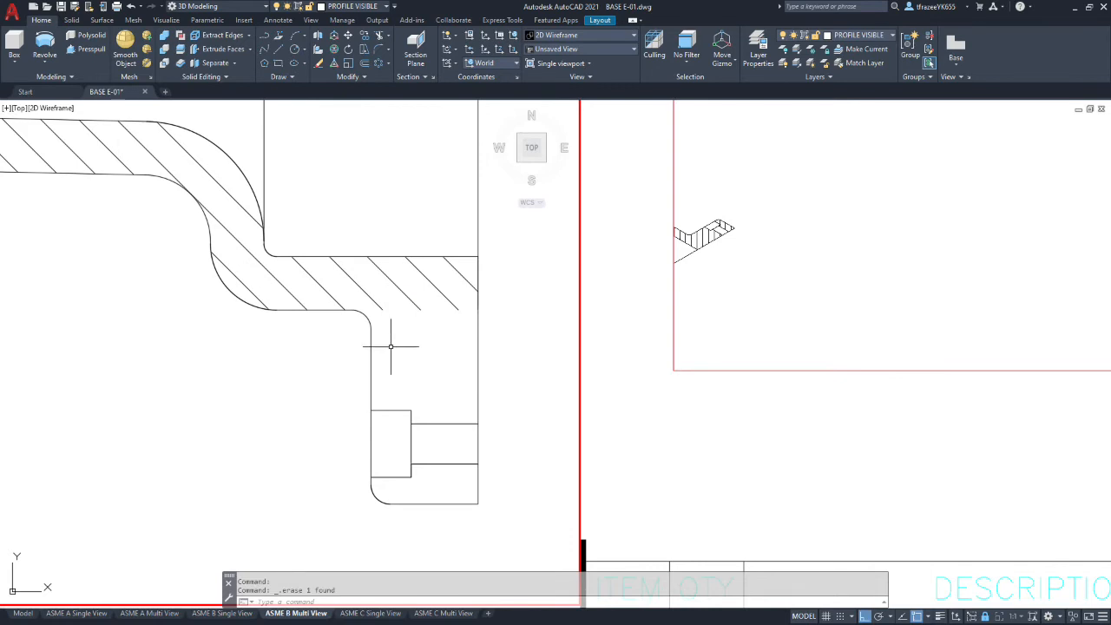
# - Extend the wall's hatch lines across the open edge into the section's lower ear
pyautogui.click(388, 36)
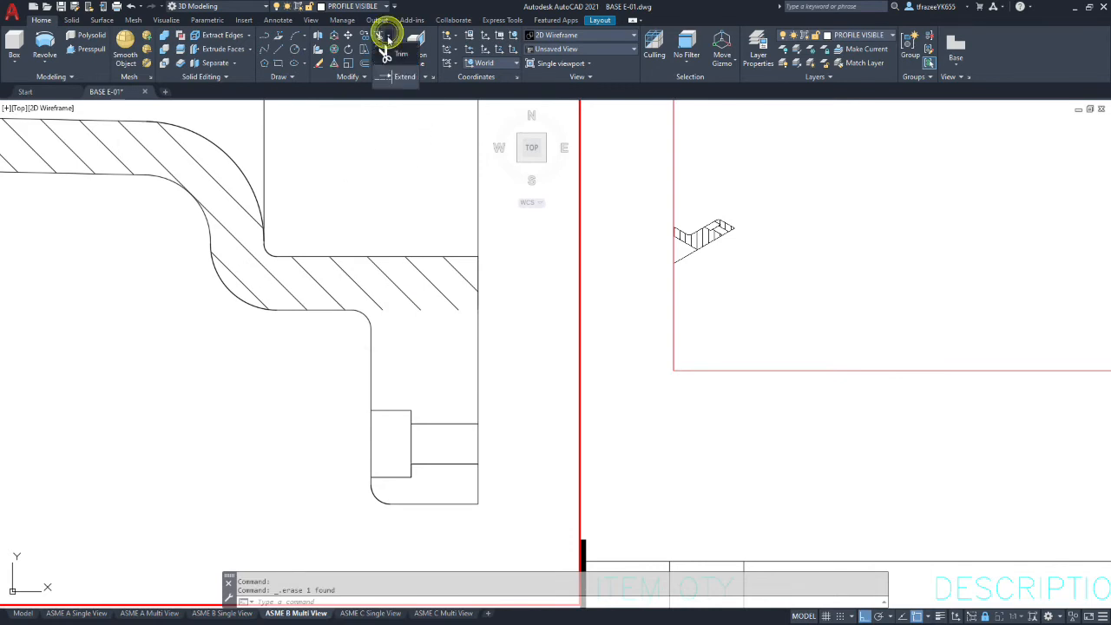
pyautogui.click(388, 70)
pyautogui.click(448, 305)
pyautogui.click(376, 303)
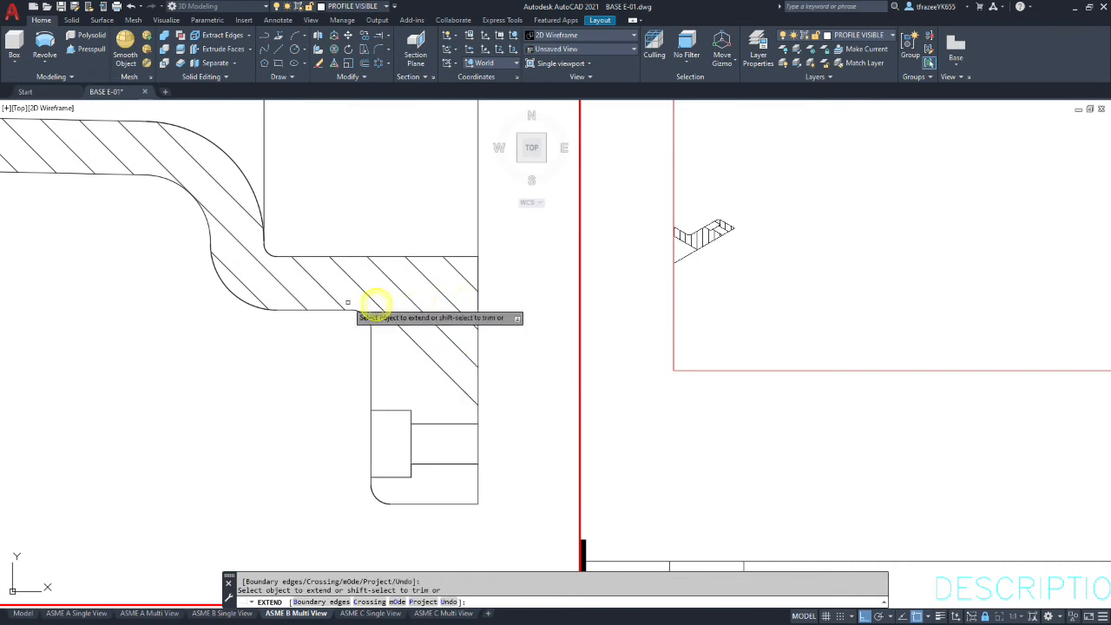
# - Extend the section's diagonal hatch lines down into the lower flange, across the counterbore corner and into the bolt hole
pyautogui.click(358, 324)
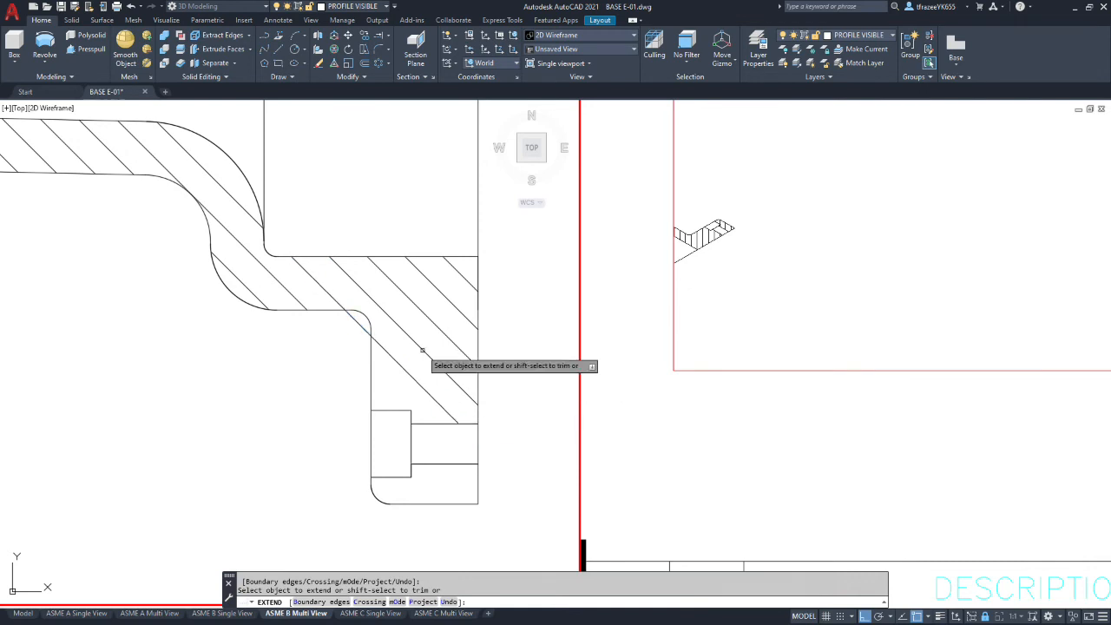
pyautogui.click(352, 354)
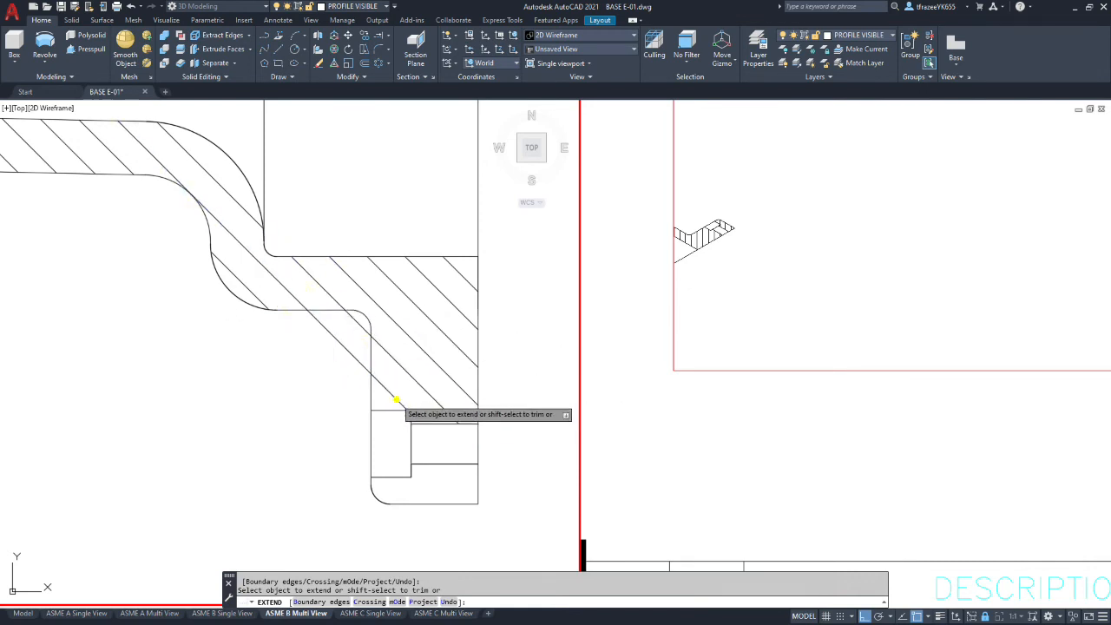
pyautogui.scroll(5, 414, 418)
pyautogui.scroll(3, 415, 416)
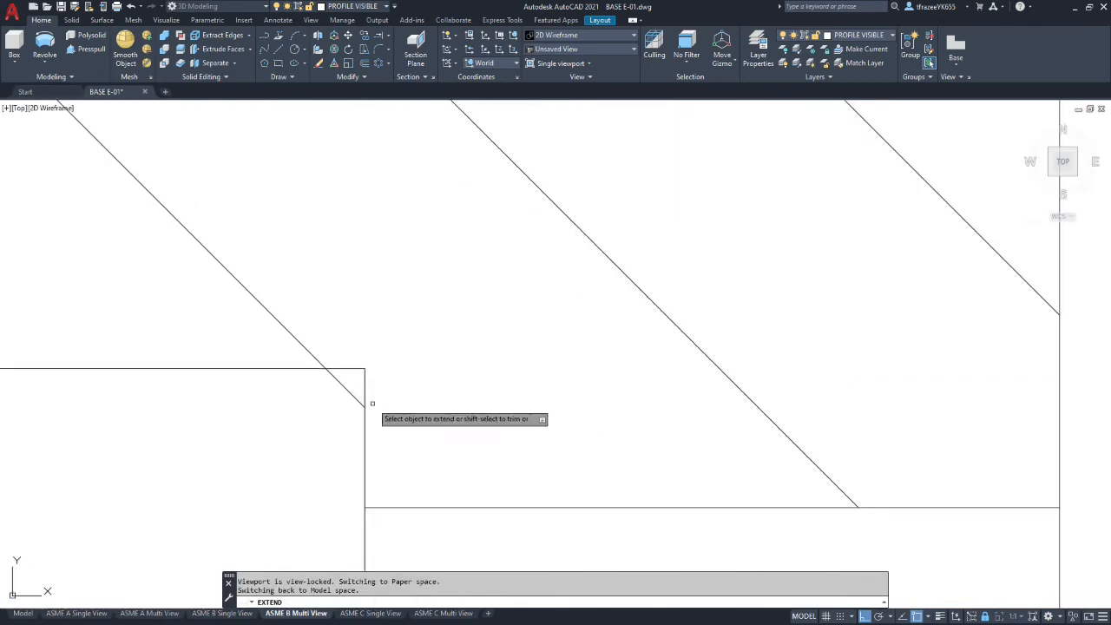
pyautogui.click(350, 395)
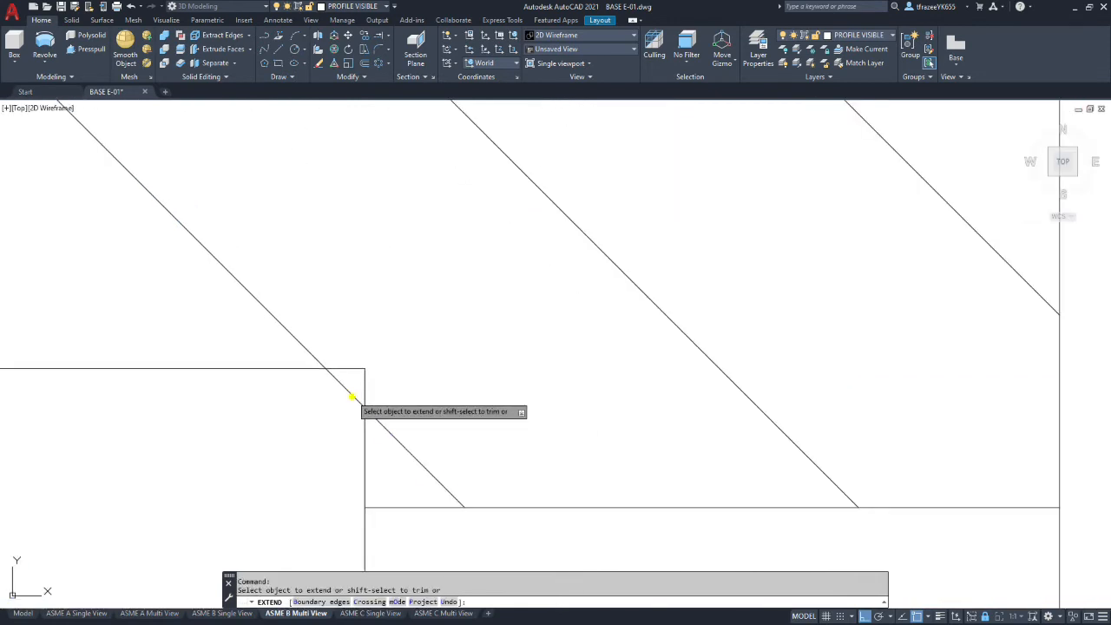
pyautogui.click(405, 445)
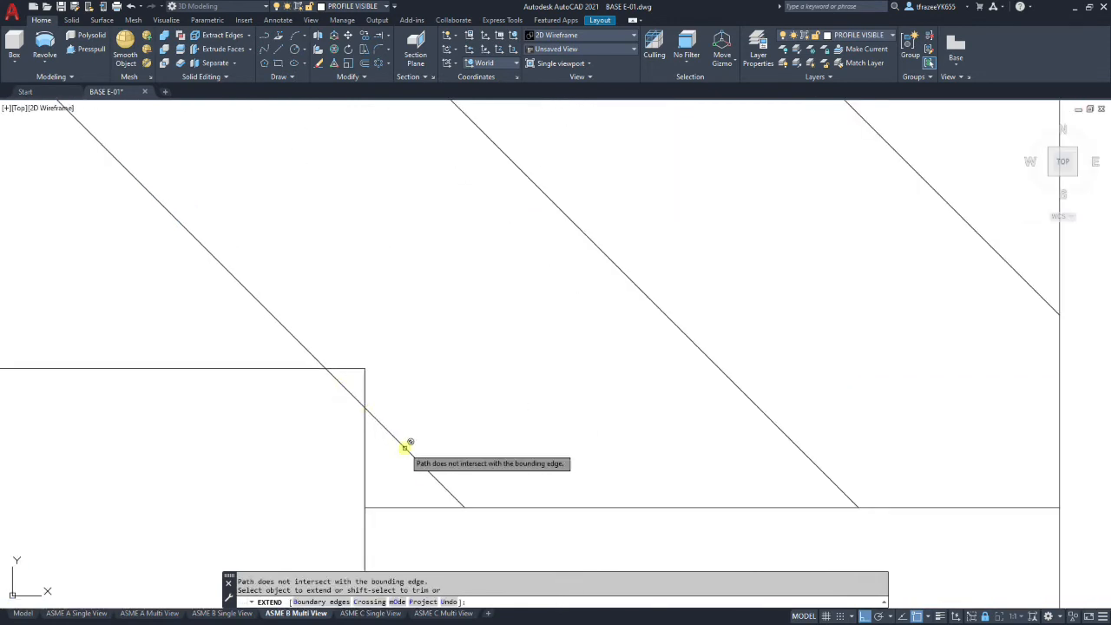
pyautogui.scroll(-3, 405, 445)
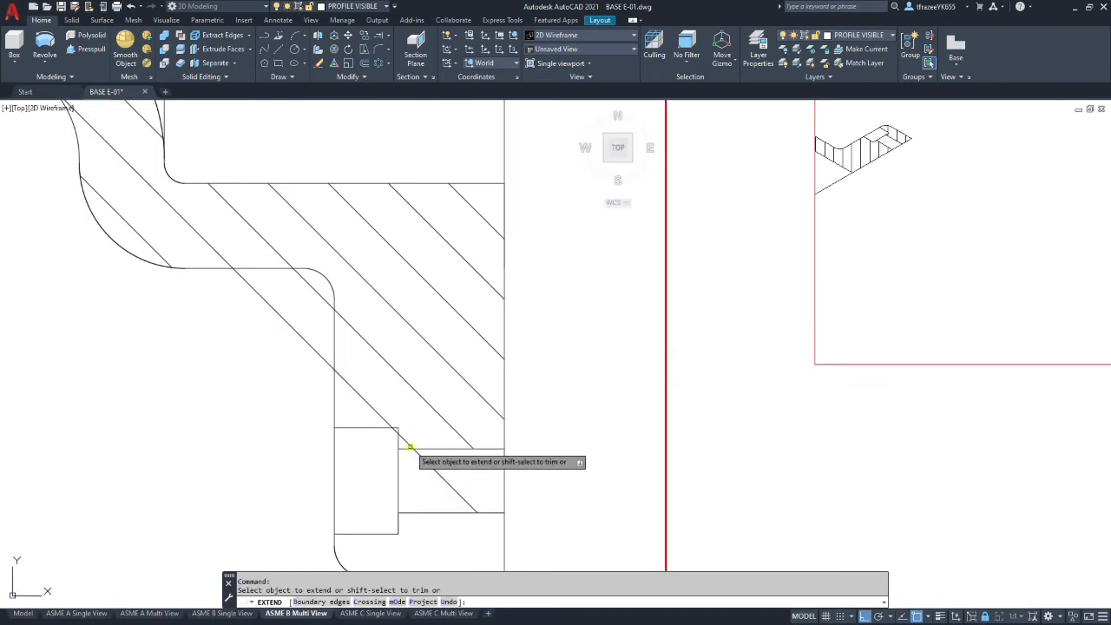
# - Extend the remaining hatch lines through the counterbored hole to the lower flange's bottom edge and rounded corner
pyautogui.click(452, 488)
pyautogui.scroll(-2, 299, 369)
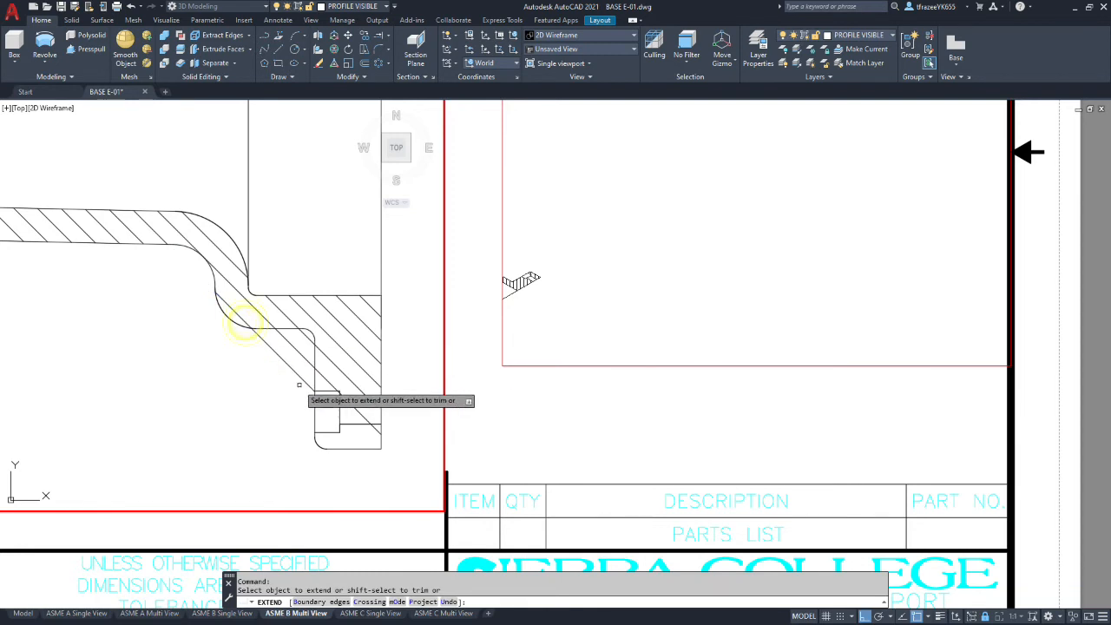
pyautogui.click(293, 375)
pyautogui.click(339, 417)
pyautogui.click(346, 422)
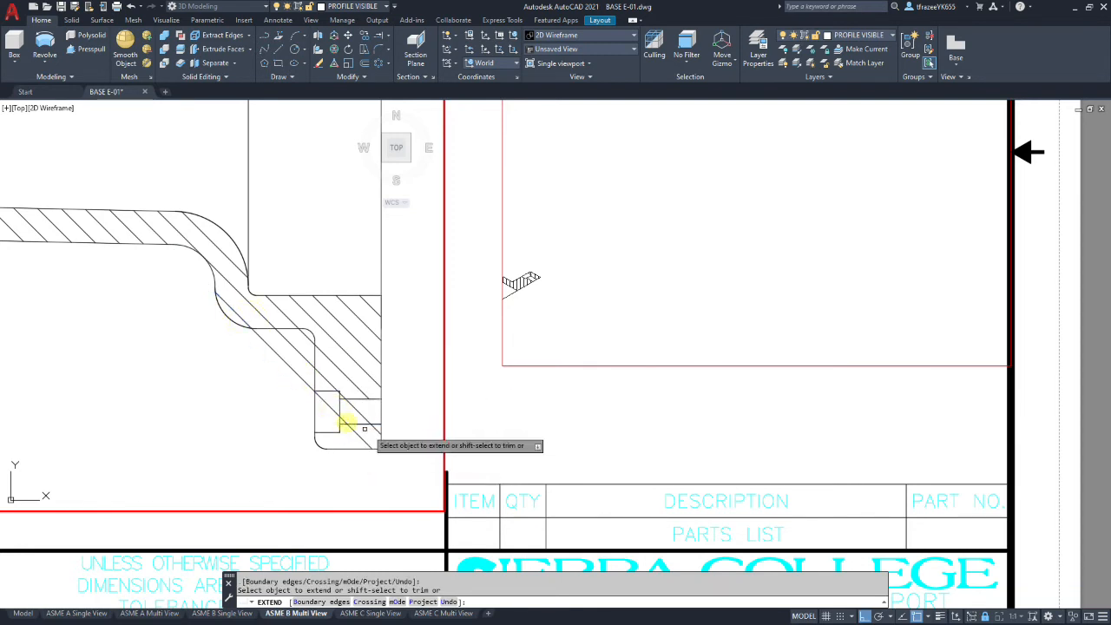
pyautogui.scroll(2, 278, 386)
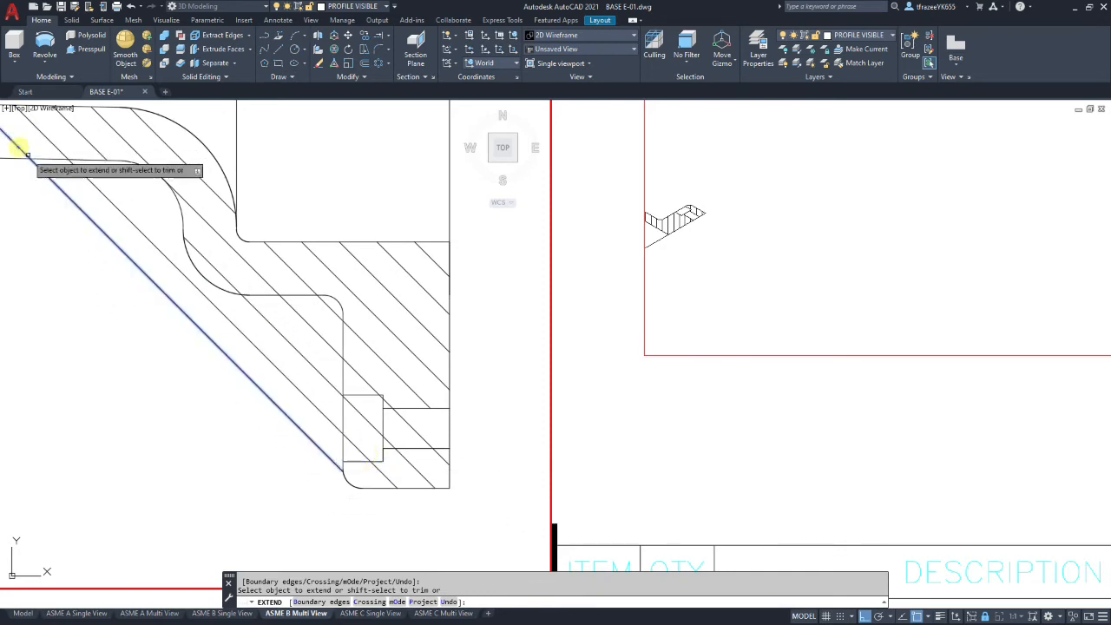
pyautogui.click(322, 453)
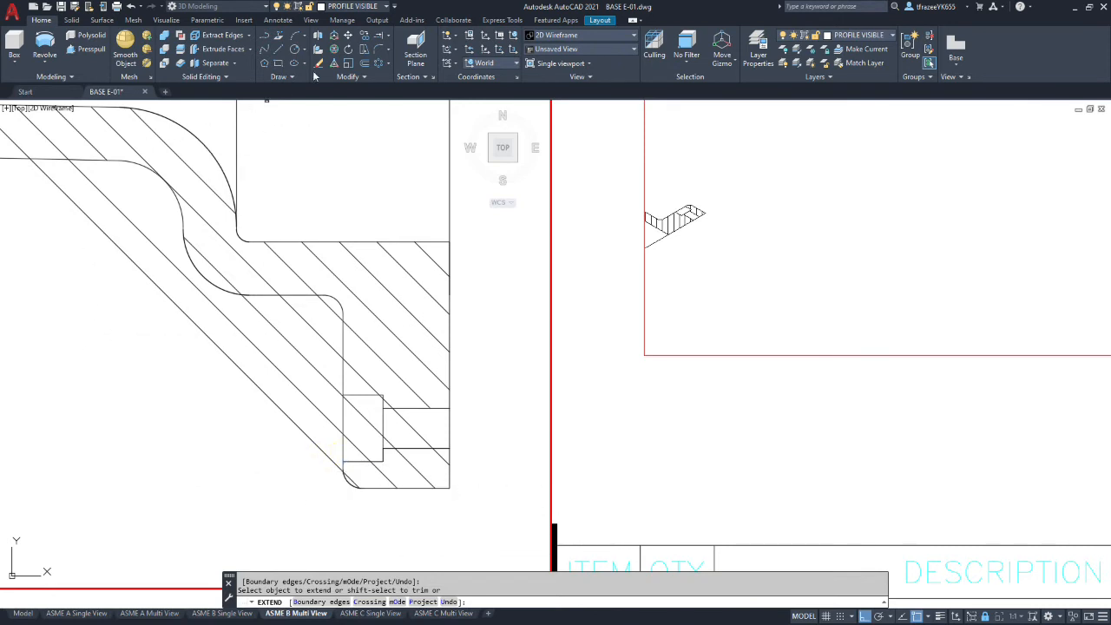
# - Trim the parts of the extended hatch lines lying outside the section profile beside the lower flange
pyautogui.click(383, 35)
pyautogui.click(388, 35)
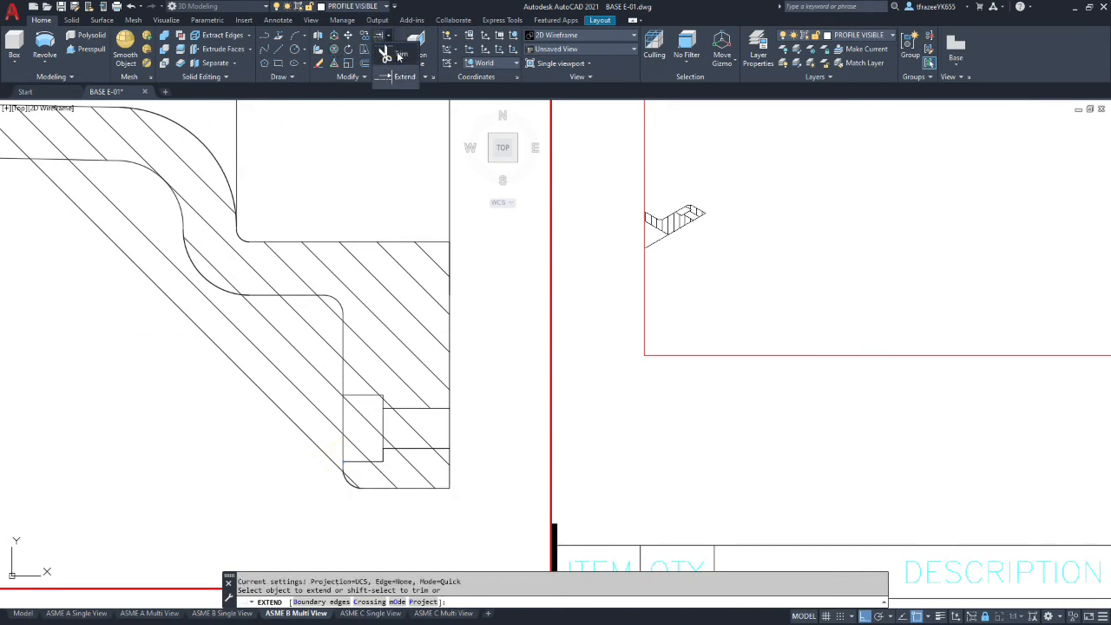
pyautogui.click(401, 57)
pyautogui.click(71, 278)
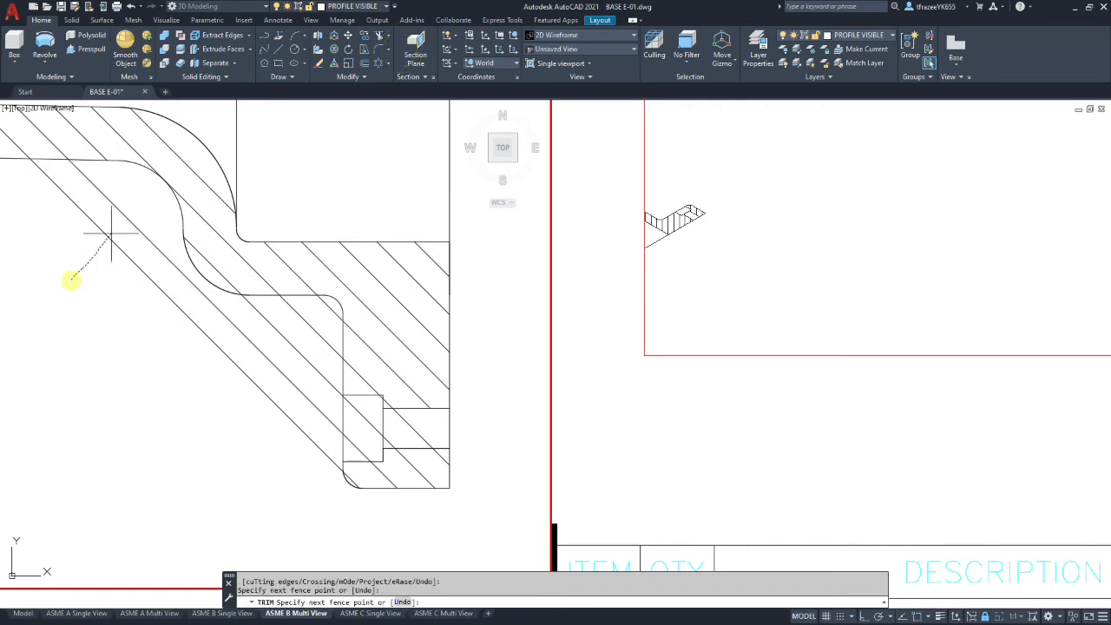
pyautogui.click(239, 368)
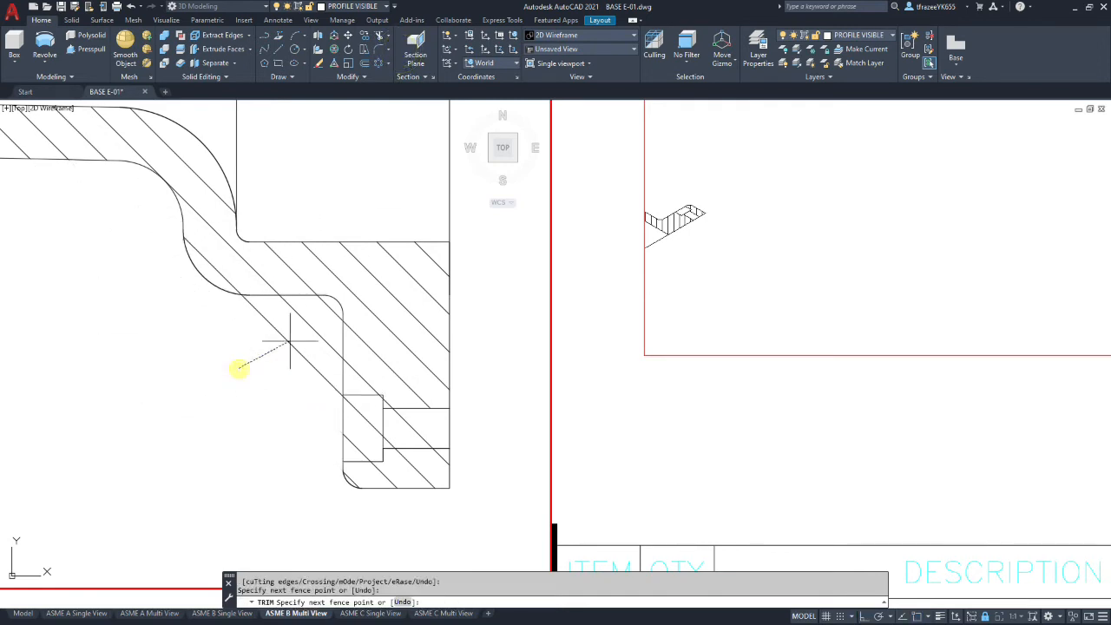
pyautogui.click(338, 304)
pyautogui.press('Return')
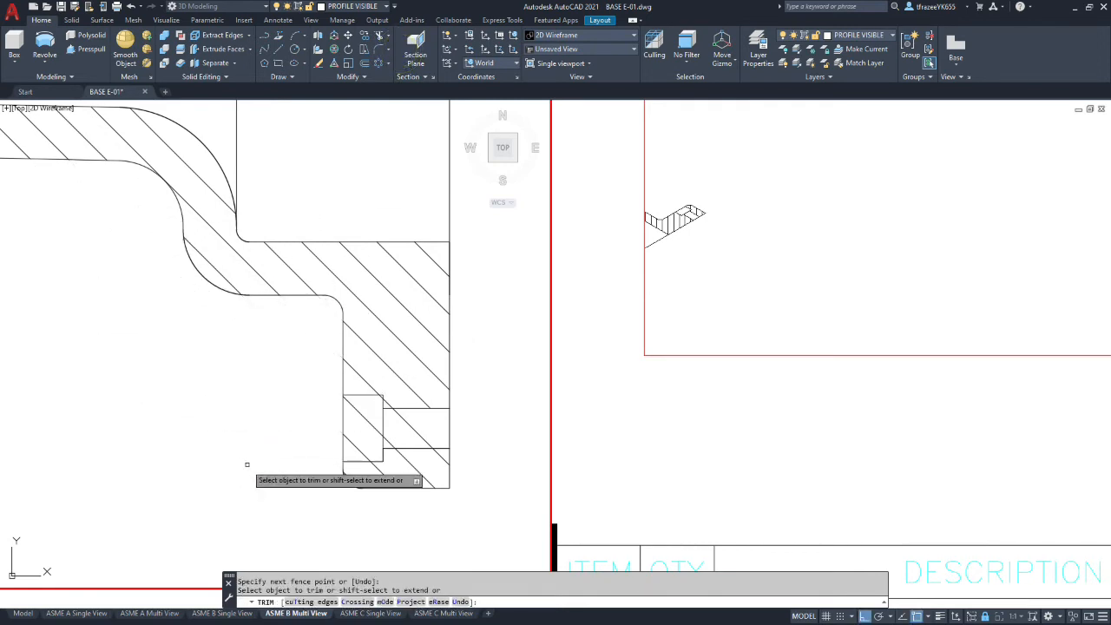
# - Trim the hatch line segments inside the lower flange's counterbore and through hole
pyautogui.click(353, 452)
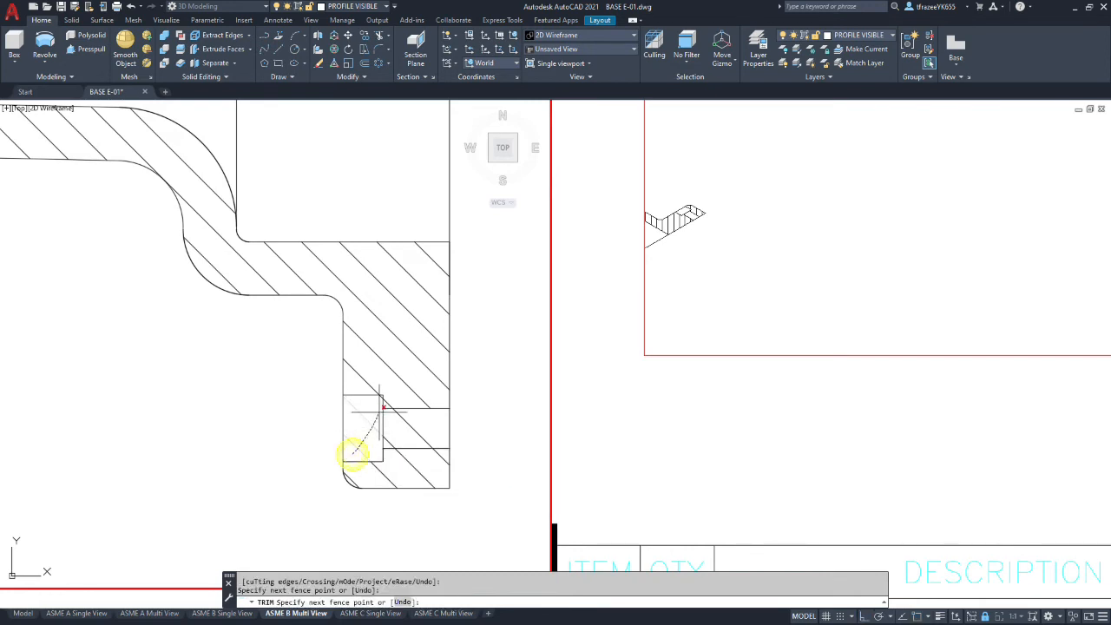
pyautogui.click(381, 408)
pyautogui.press('Return')
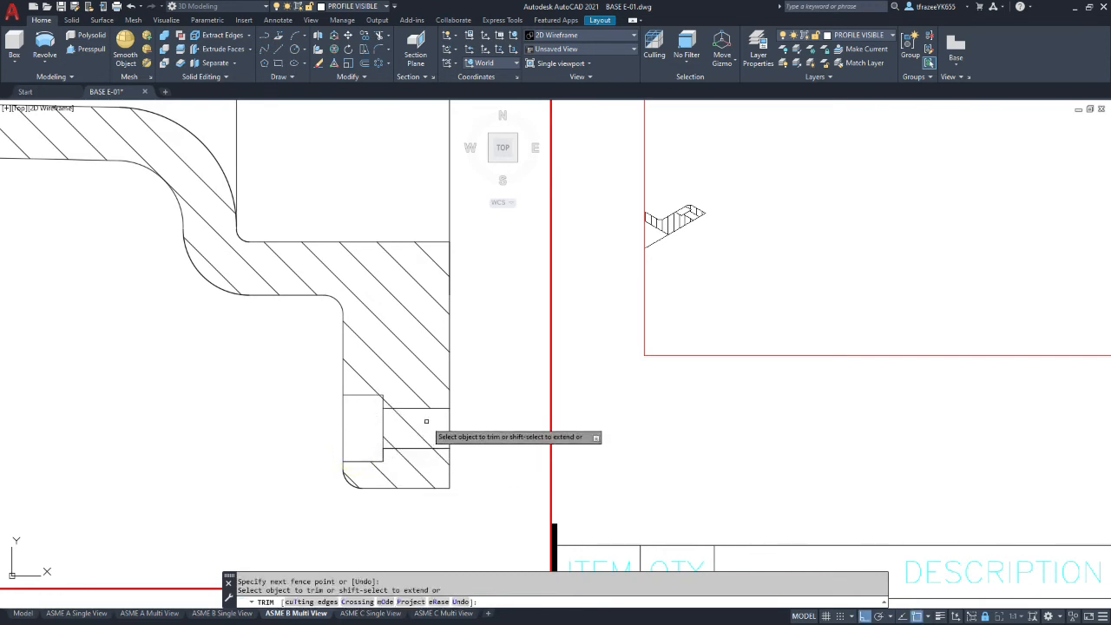
pyautogui.click(426, 422)
pyautogui.click(392, 441)
pyautogui.press('Return')
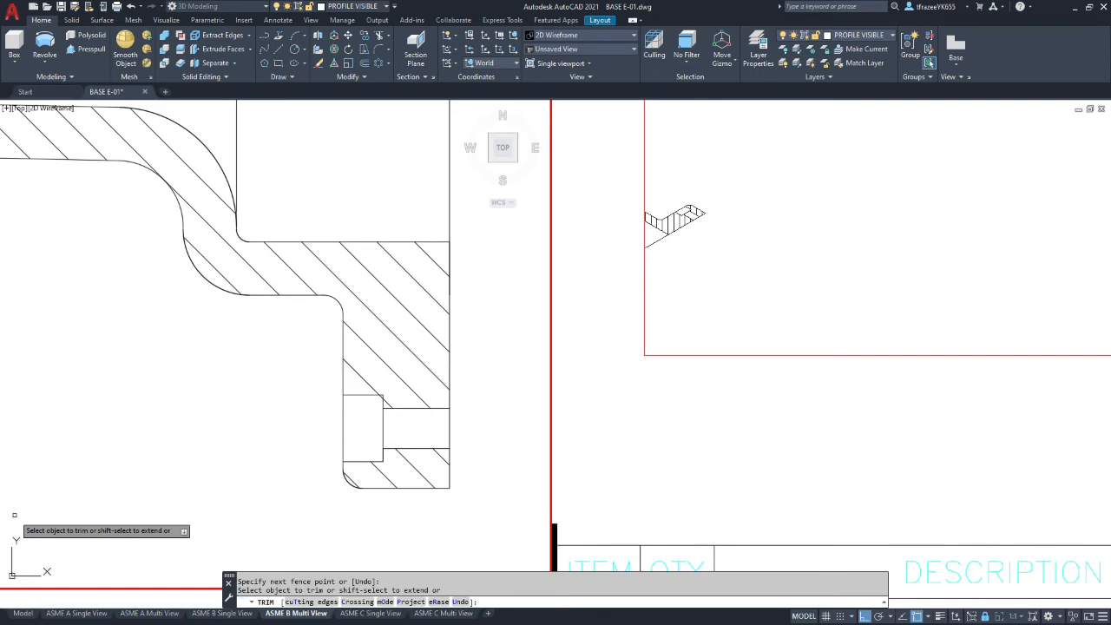
# - Examine the trimmed hatch lines around the lower counterbore and across the whole section view on the sheet
pyautogui.scroll(5, 369, 390)
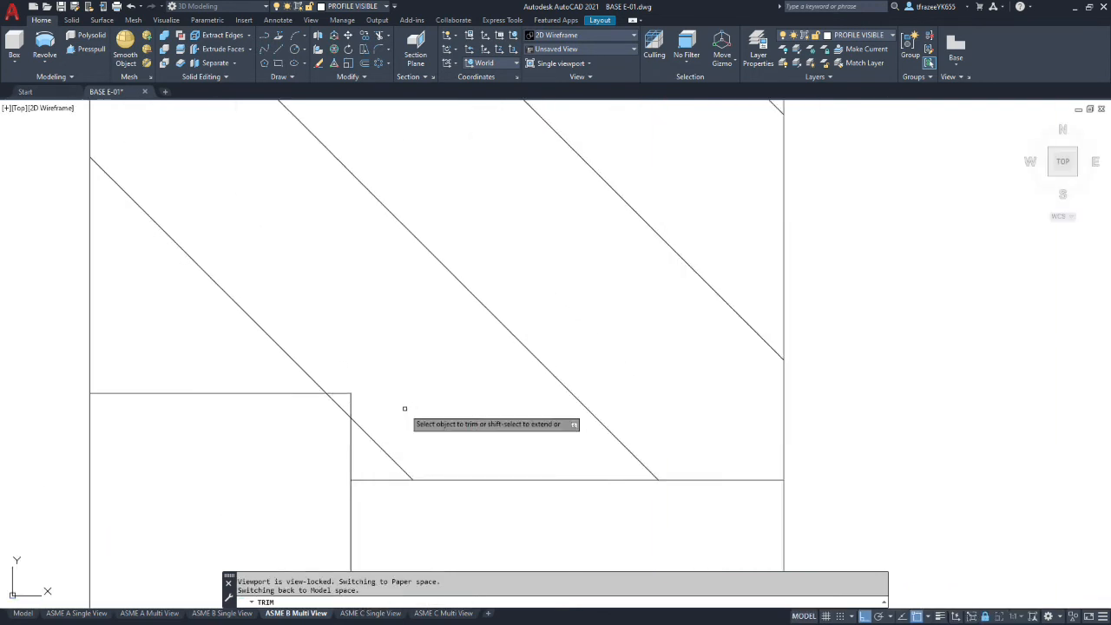
pyautogui.scroll(-5, 52, 422)
pyautogui.scroll(-5, 317, 404)
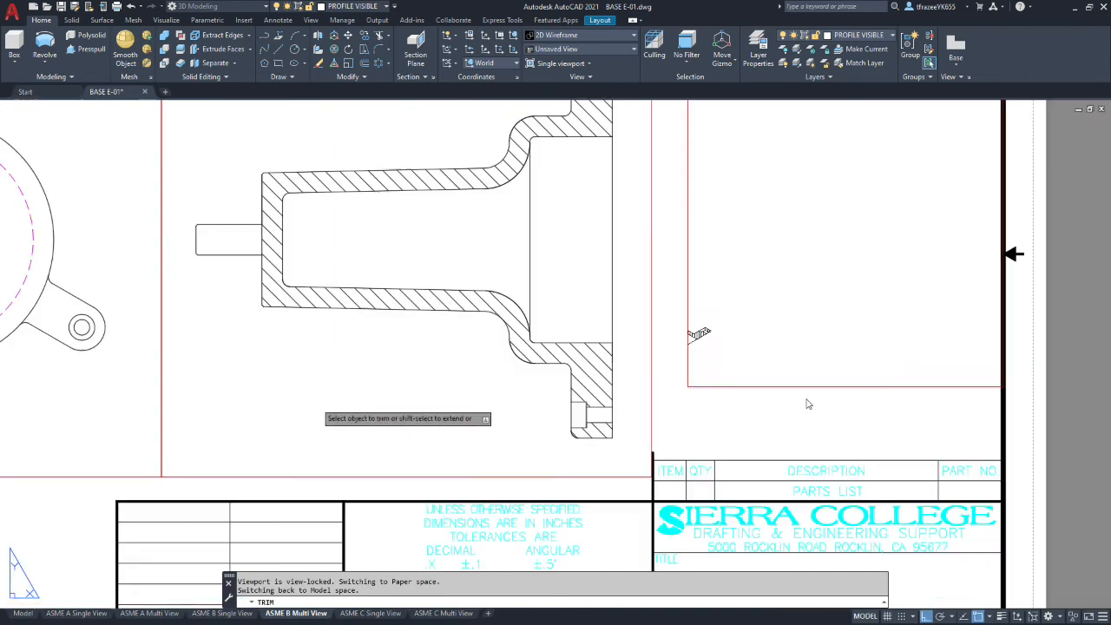
pyautogui.scroll(-3, 521, 381)
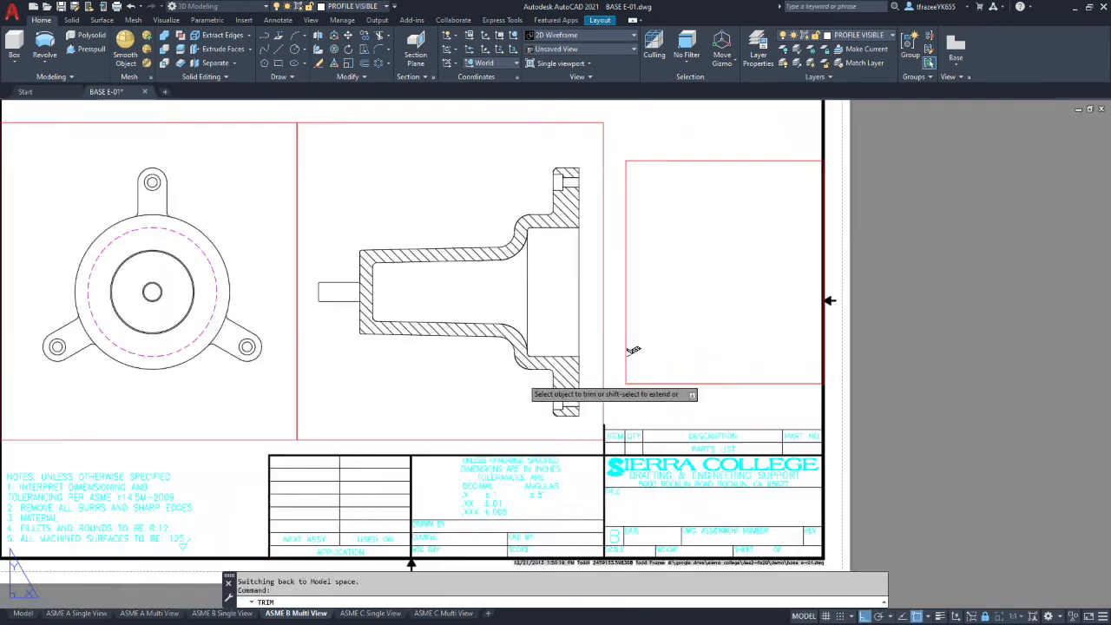
pyautogui.scroll(5, 465, 307)
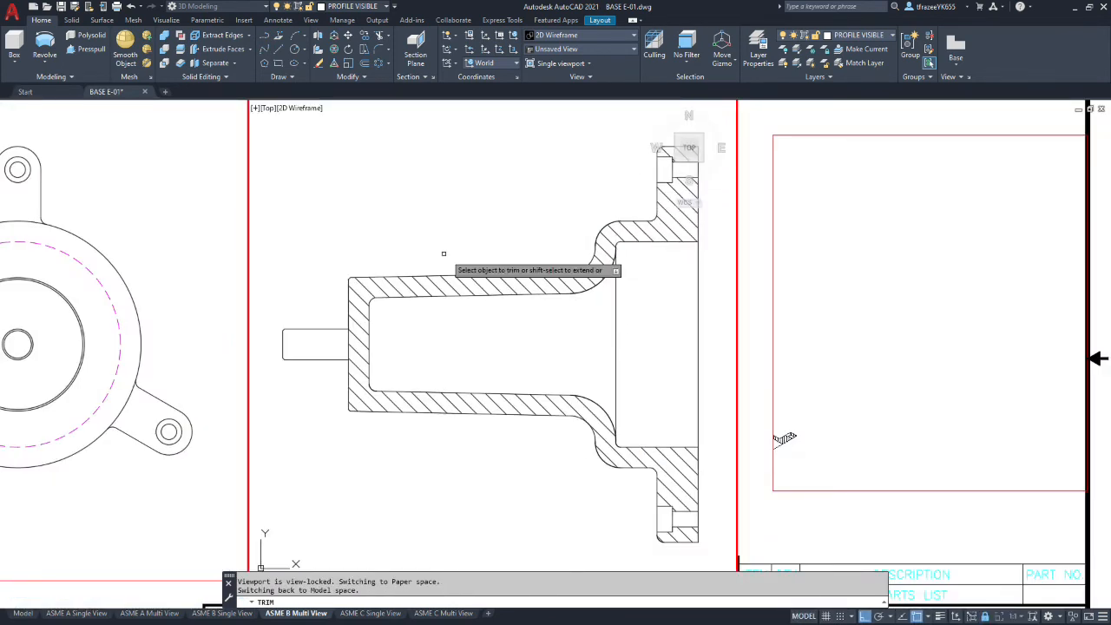
pyautogui.scroll(-5, 219, 323)
pyautogui.scroll(5, 66, 272)
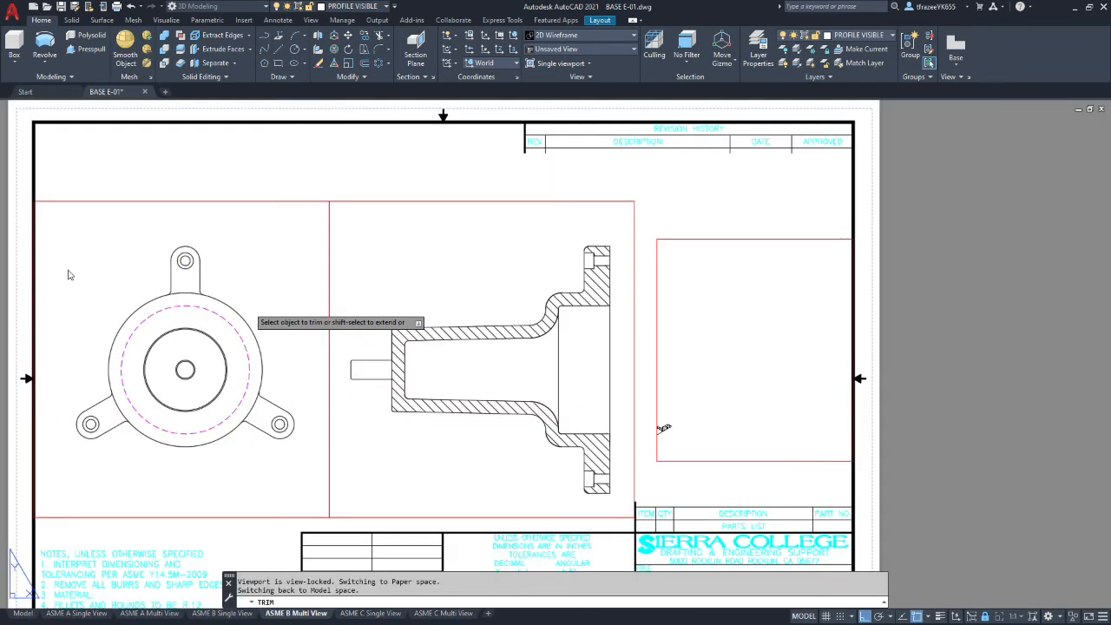
pyautogui.scroll(-3, 129, 290)
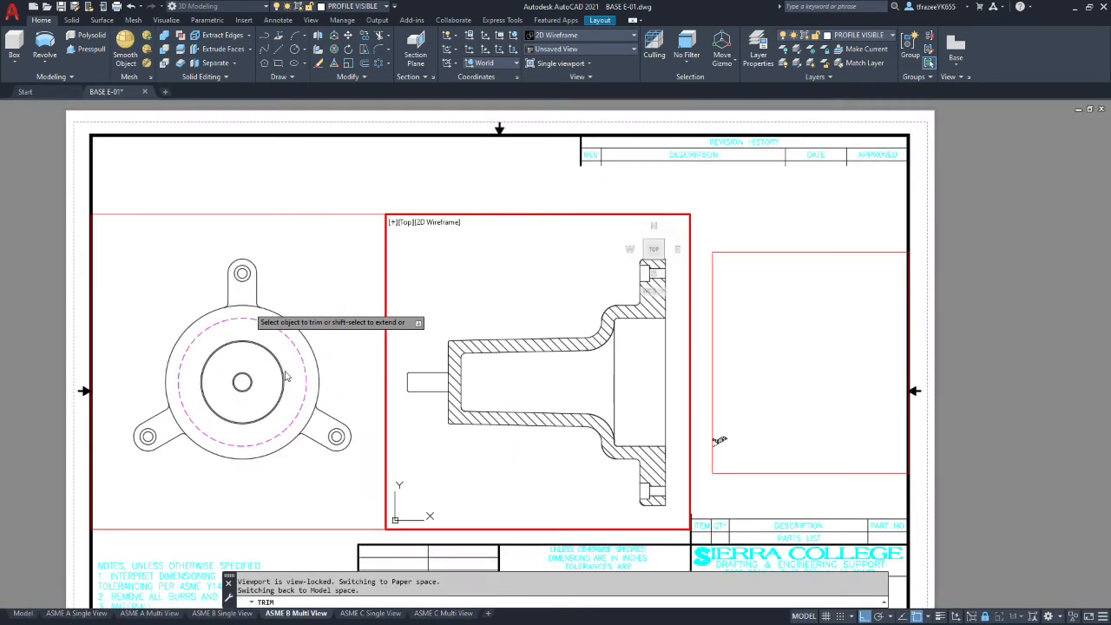
# - End the trimming, activate the front view's viewport and make CENTER LINE the current layer
pyautogui.click(303, 263)
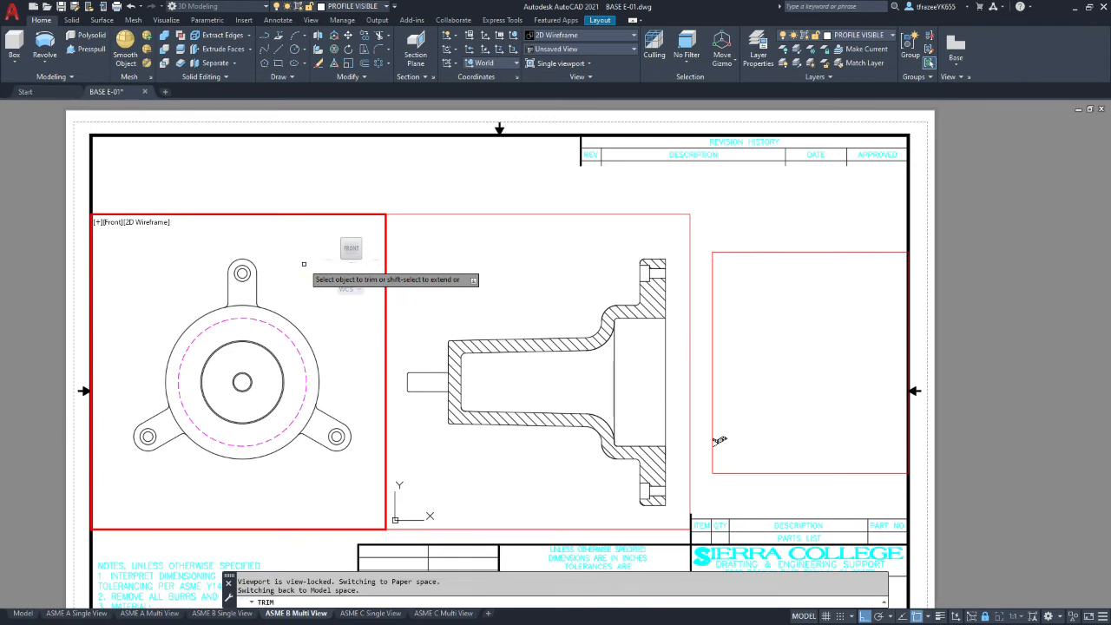
pyautogui.press('Escape')
pyautogui.scroll(2, 198, 338)
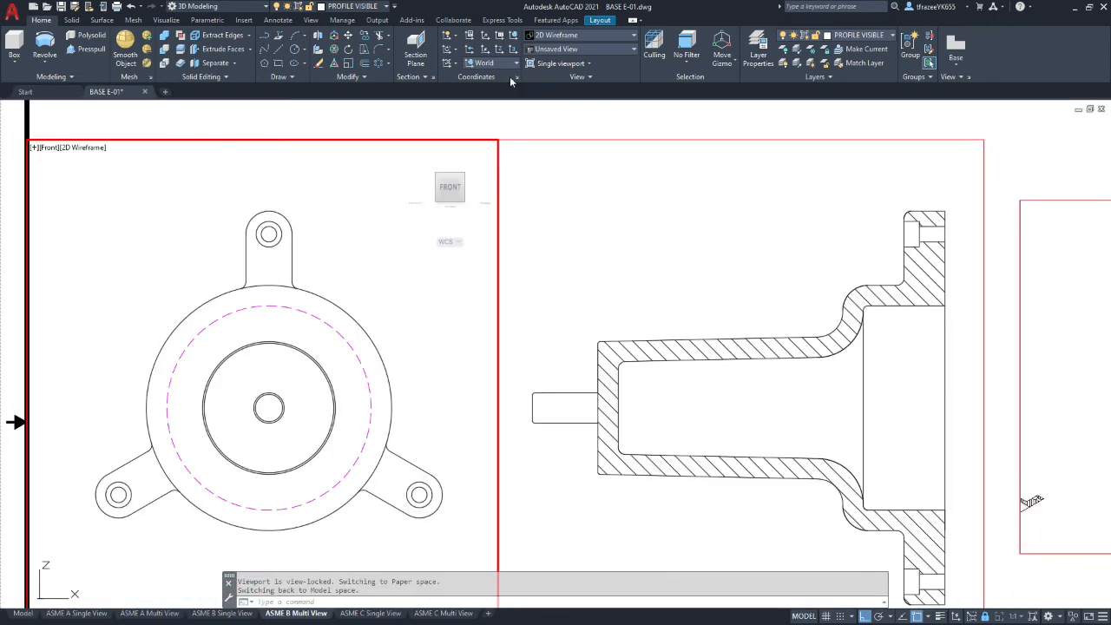
pyautogui.click(886, 38)
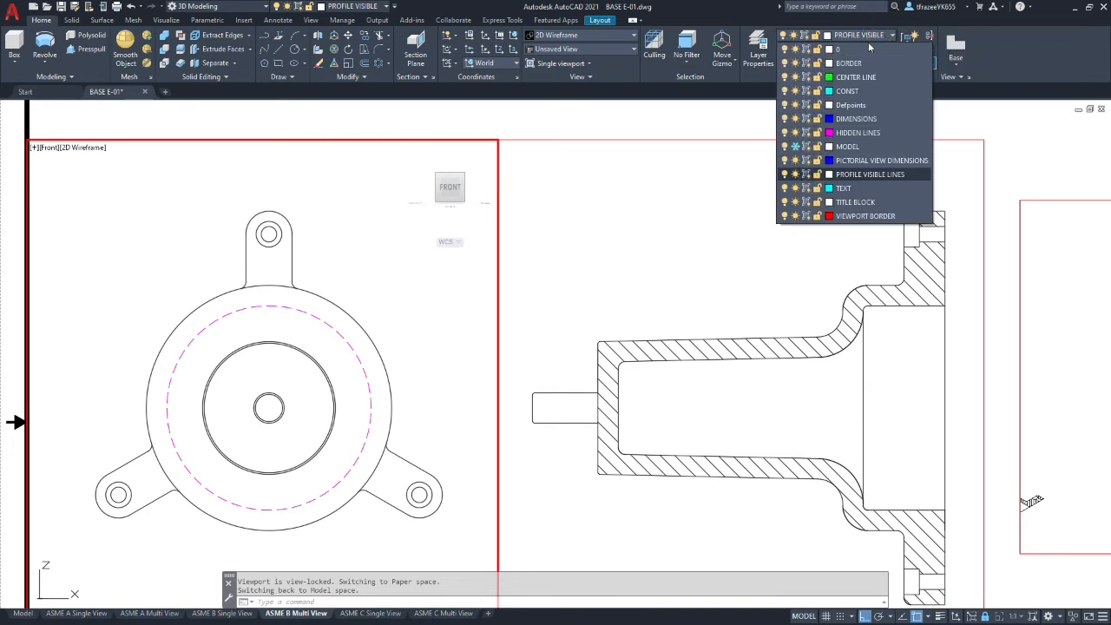
pyautogui.click(837, 77)
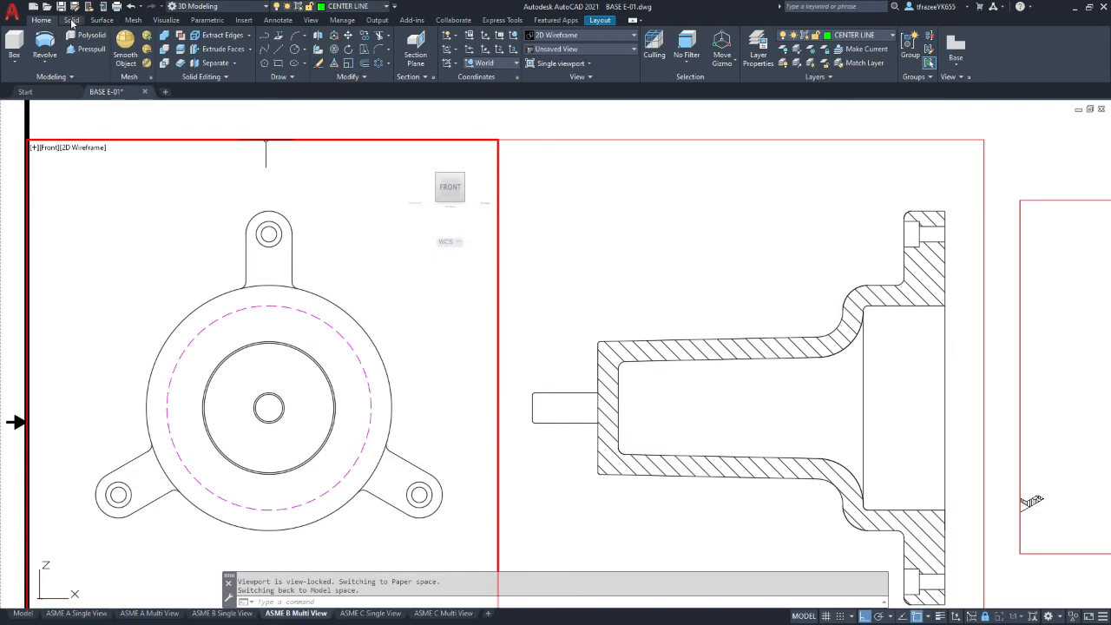
# - Add center marks to the central circle and the holes in all three lugs of the front view
pyautogui.click(278, 19)
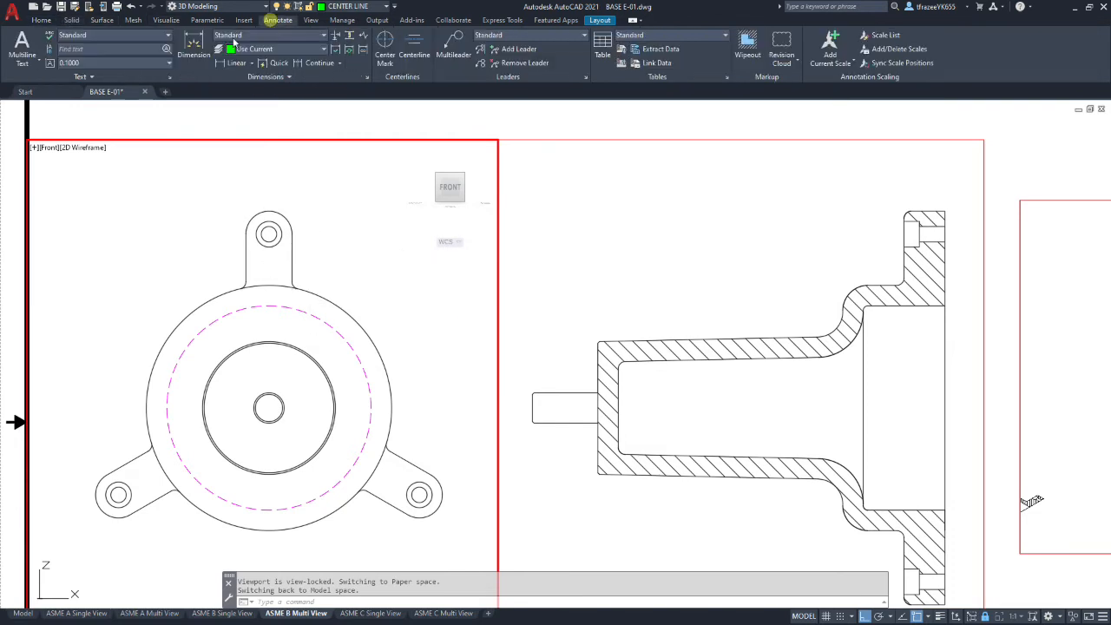
pyautogui.click(384, 43)
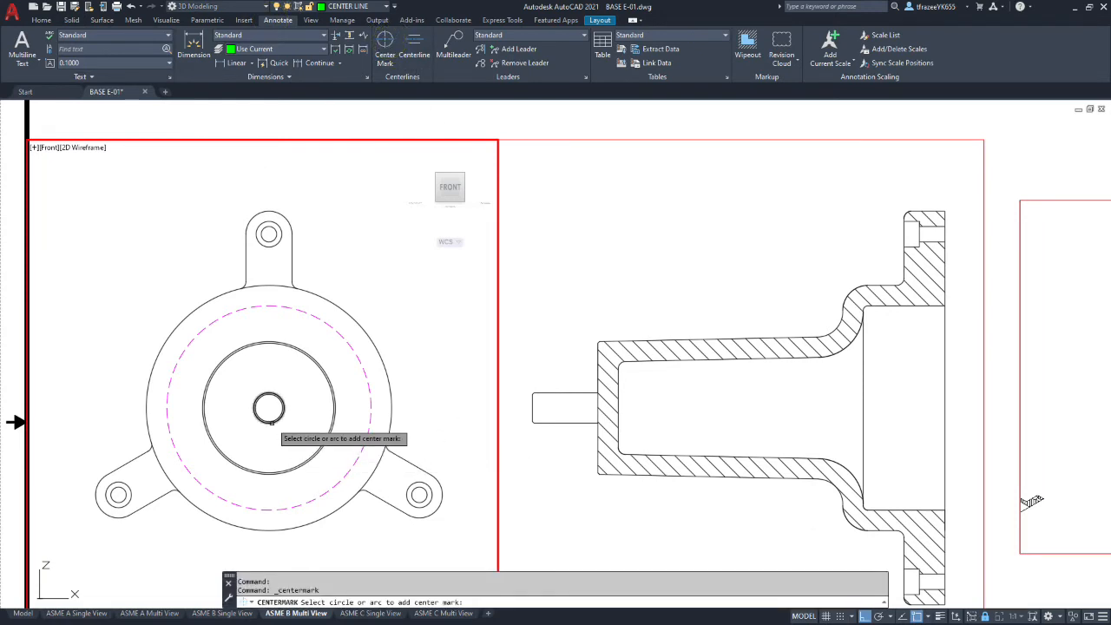
pyautogui.scroll(4, 270, 423)
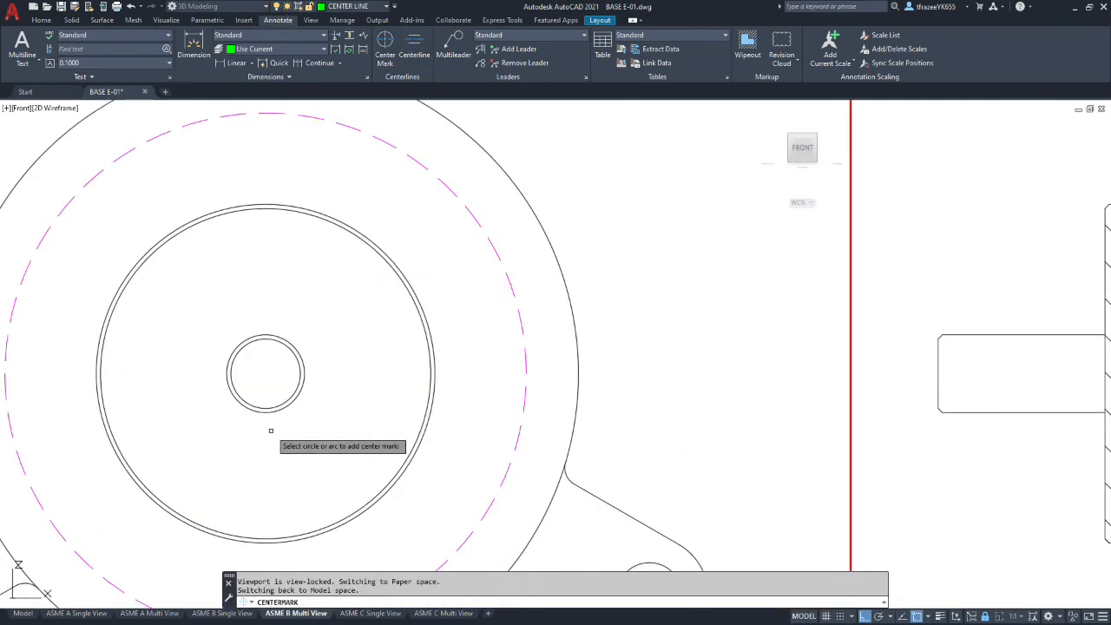
pyautogui.scroll(-5, 289, 413)
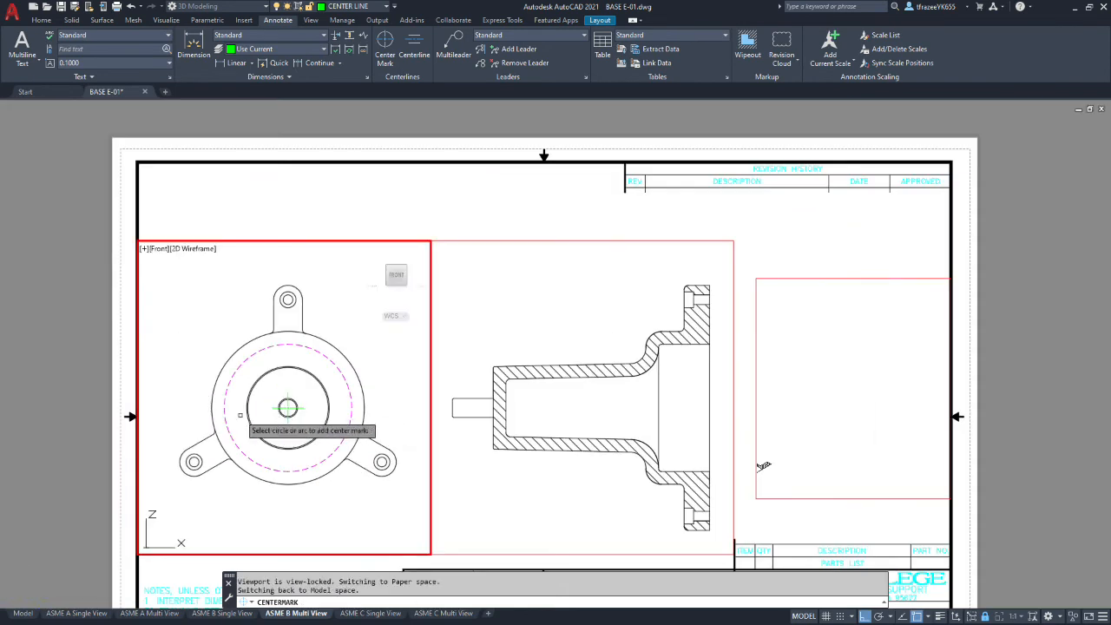
pyautogui.scroll(2, 196, 482)
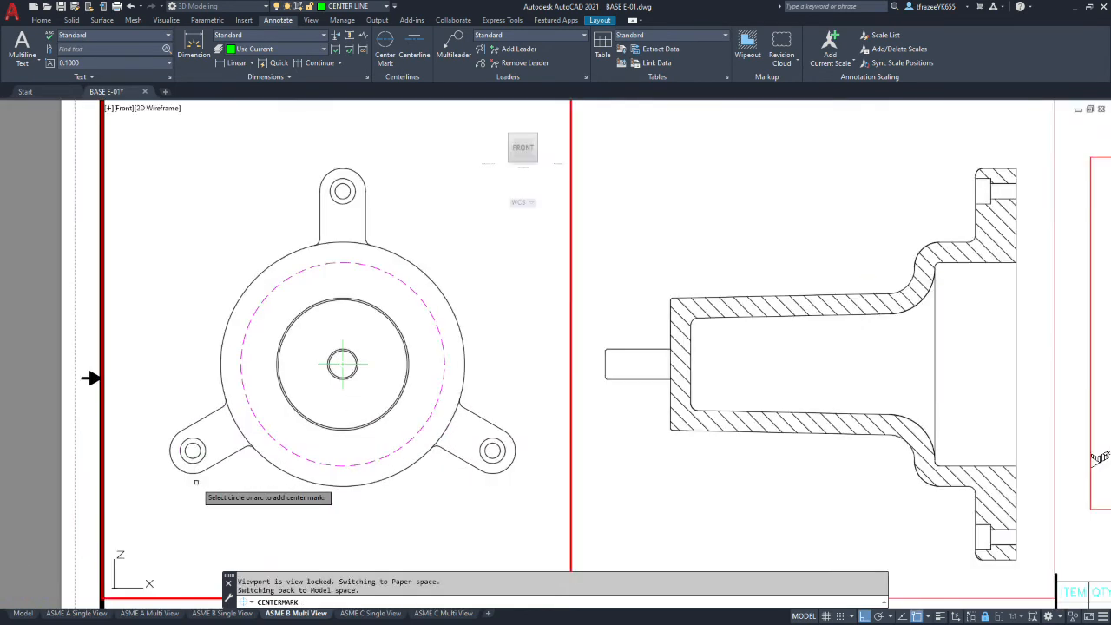
pyautogui.click(199, 444)
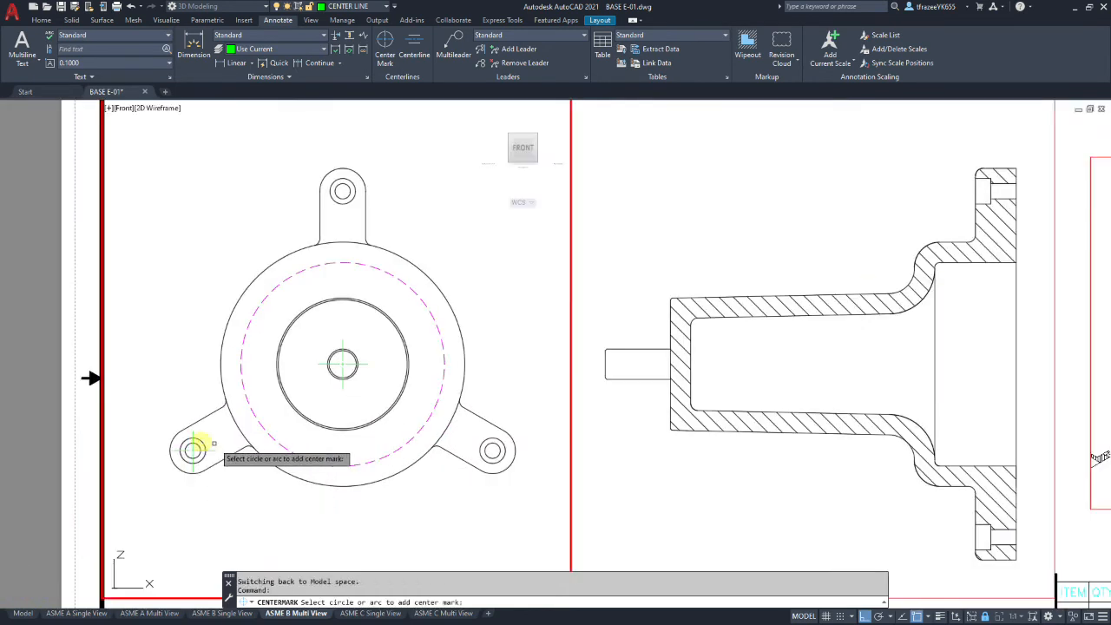
pyautogui.click(502, 445)
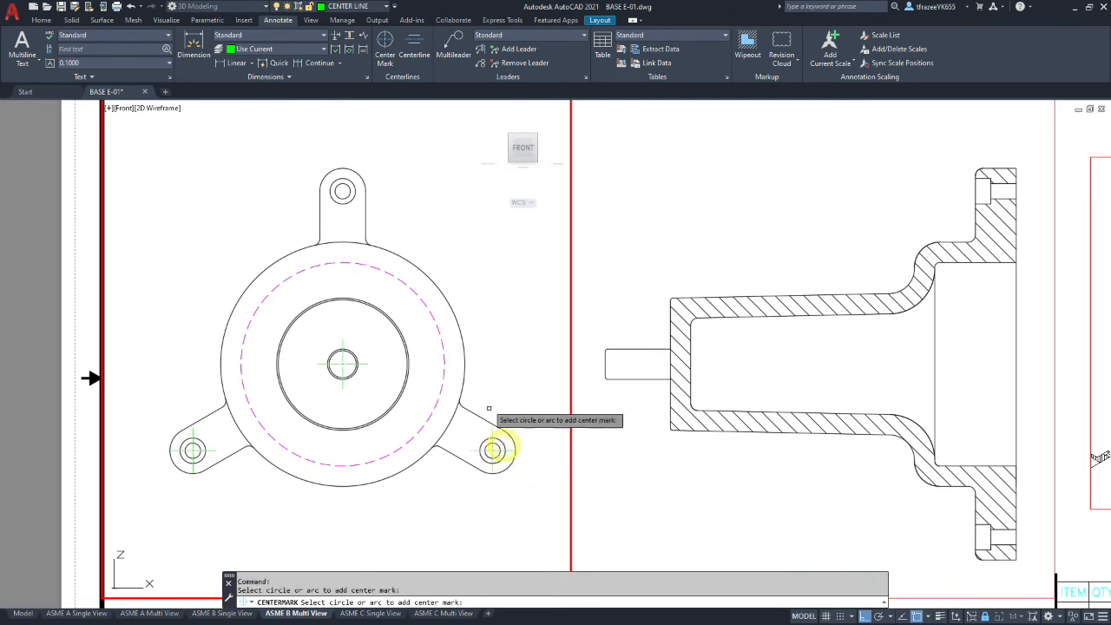
pyautogui.click(354, 189)
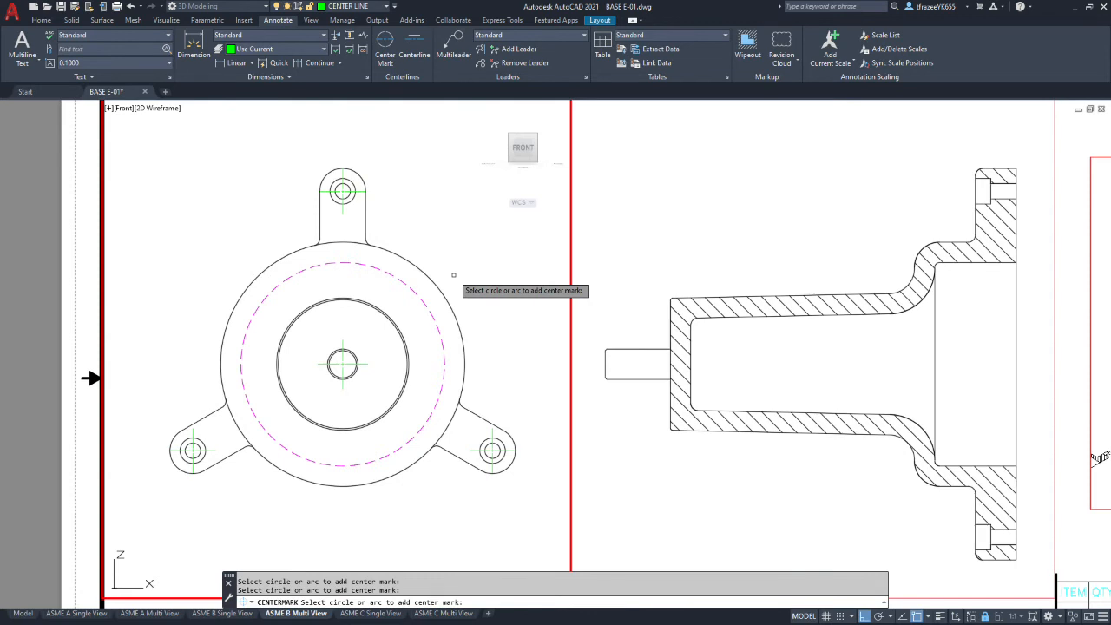
# - Activate the section view's viewport and add a centerline between the two long edges of the projecting pin
pyautogui.scroll(-4, 453, 275)
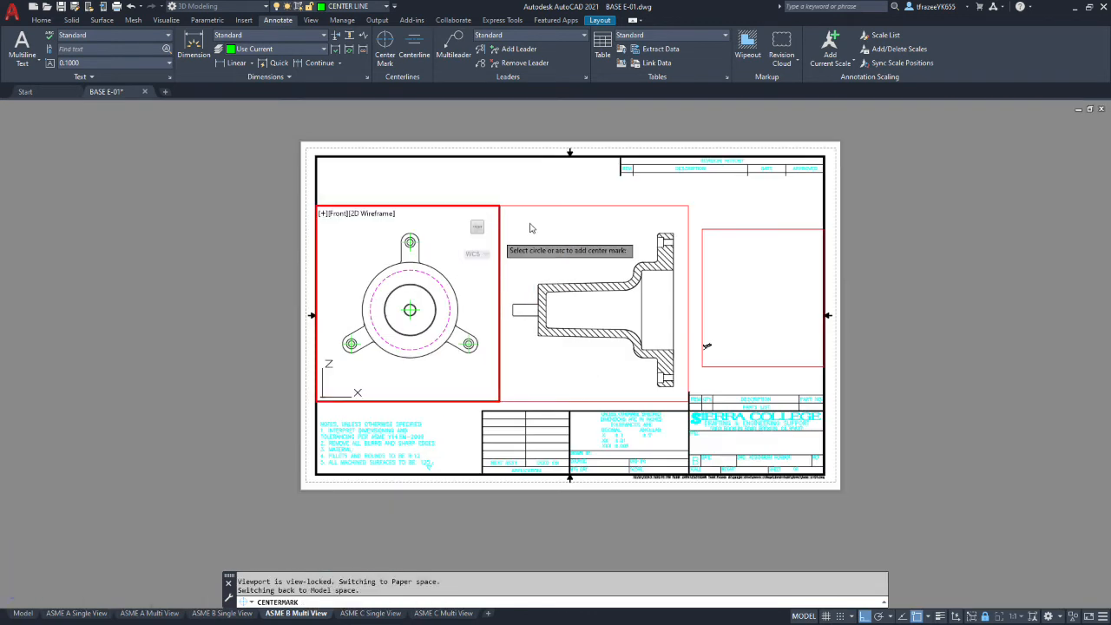
pyautogui.scroll(2, 550, 240)
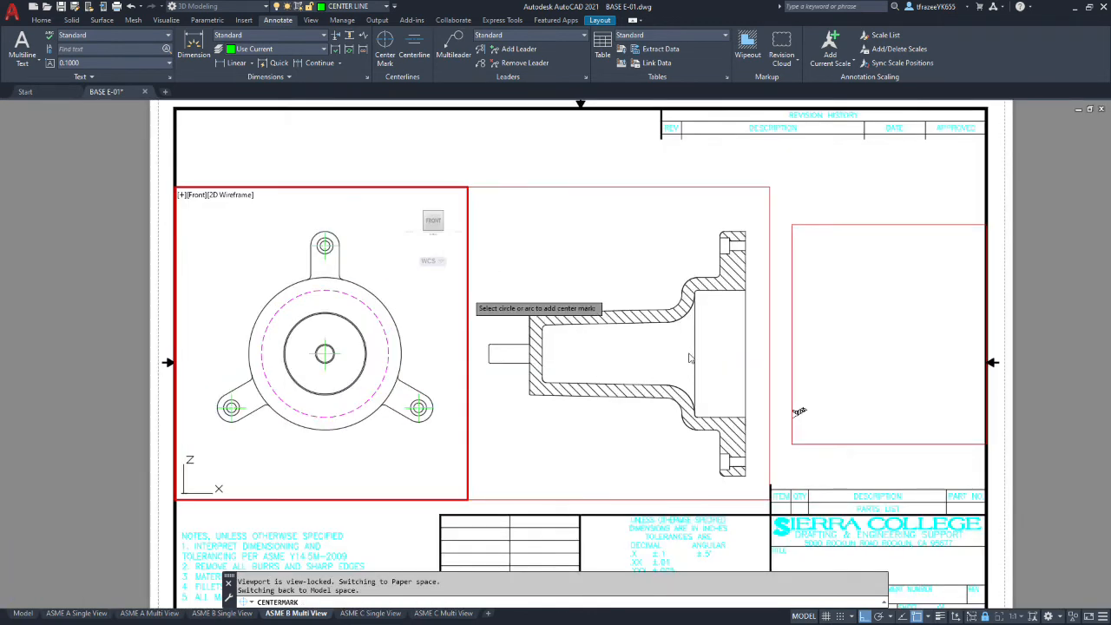
pyautogui.click(583, 257)
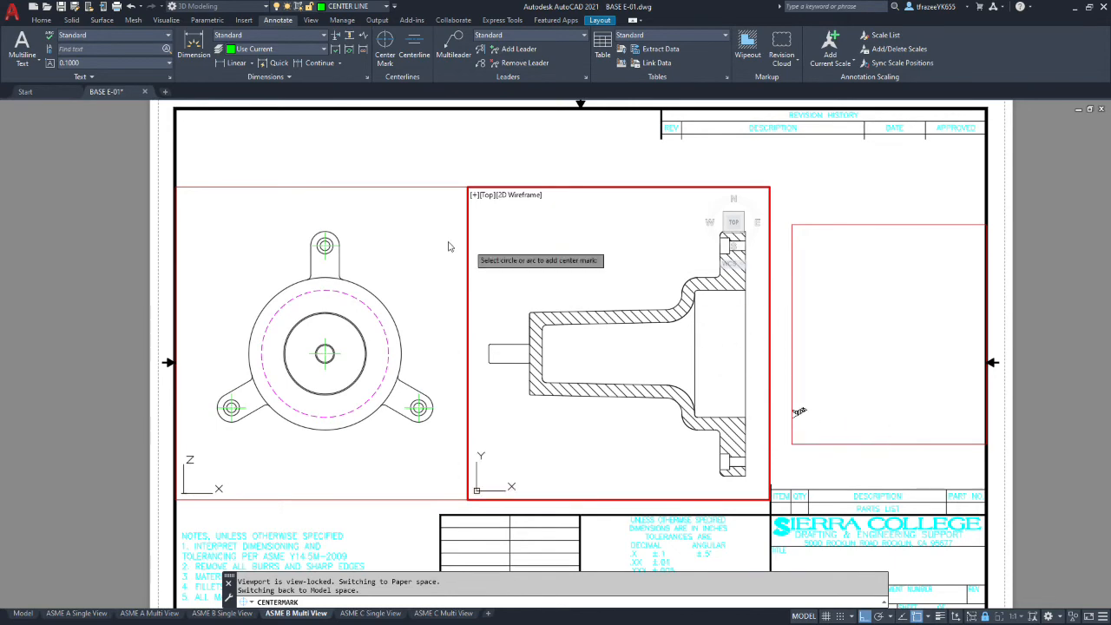
pyautogui.click(414, 45)
pyautogui.scroll(4, 560, 371)
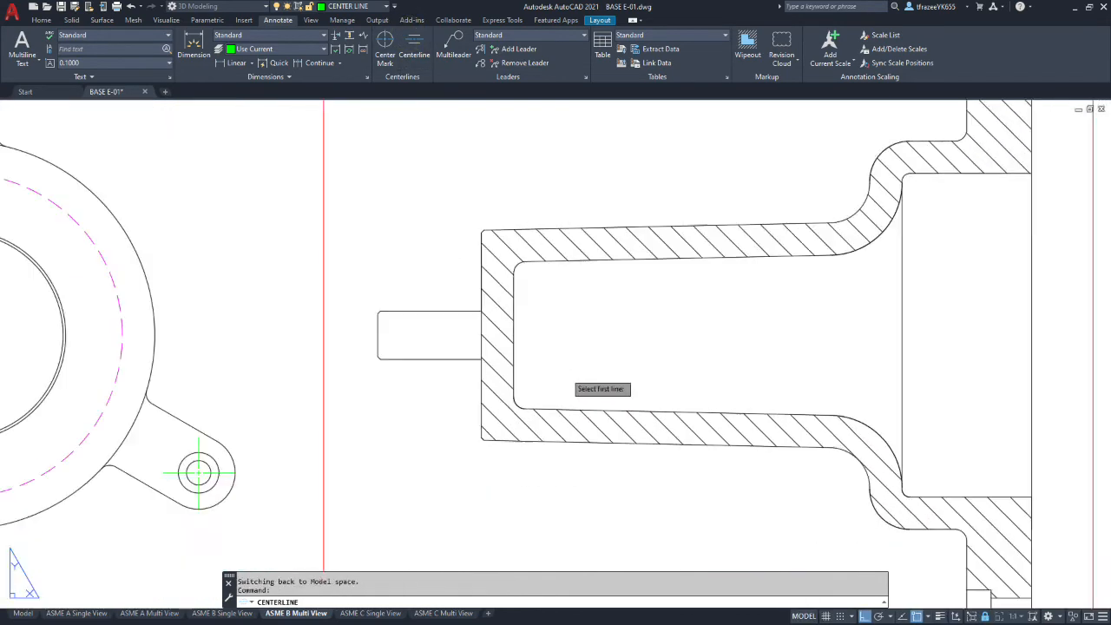
pyautogui.scroll(-3, 745, 326)
pyautogui.scroll(3, 844, 336)
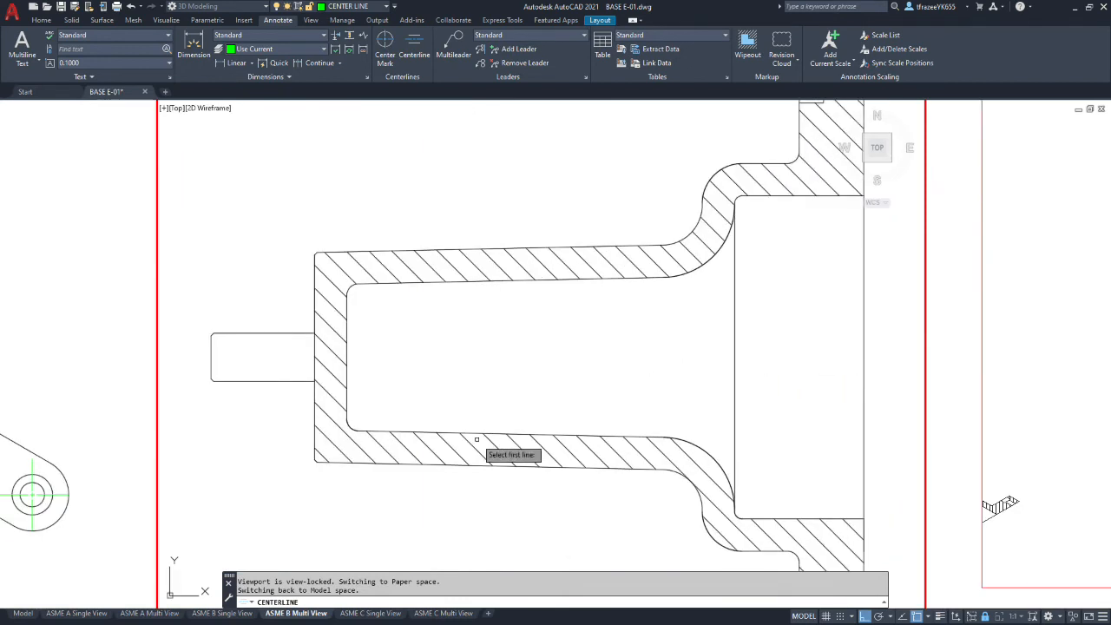
pyautogui.click(272, 380)
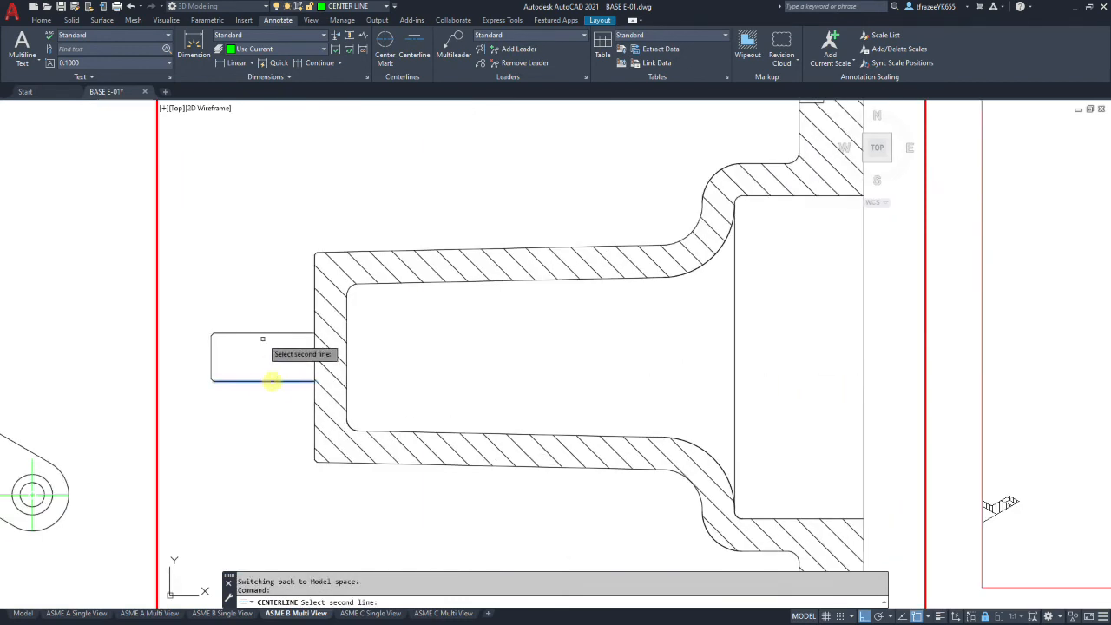
pyautogui.click(260, 333)
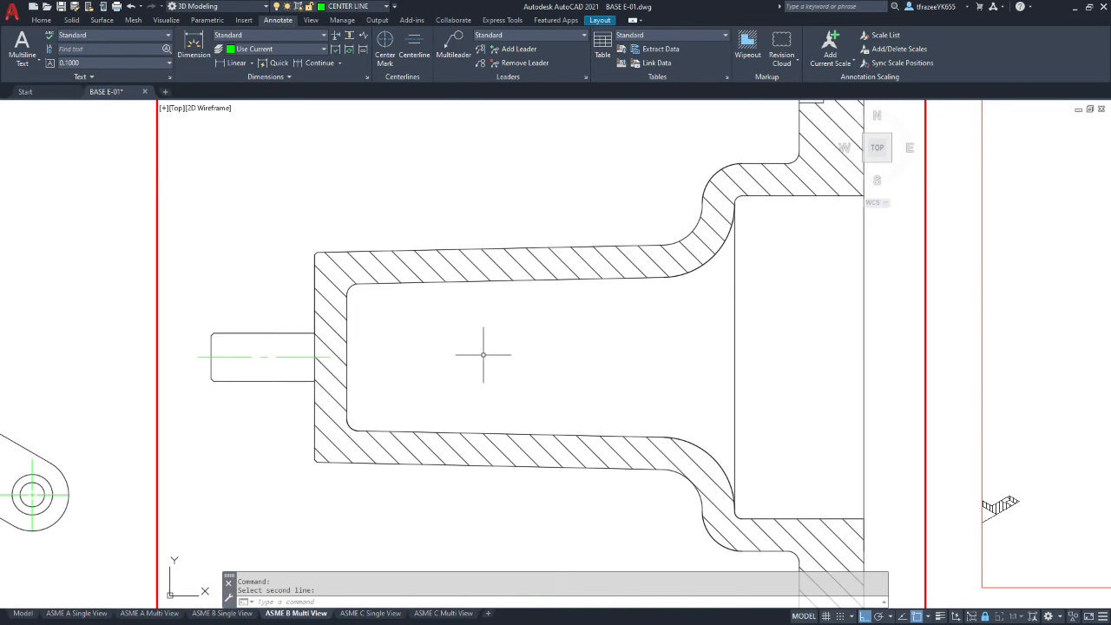
# - Add a centerline between the two edges of the upper flange's through hole in the section view
pyautogui.scroll(-2, 483, 354)
pyautogui.scroll(6, 725, 206)
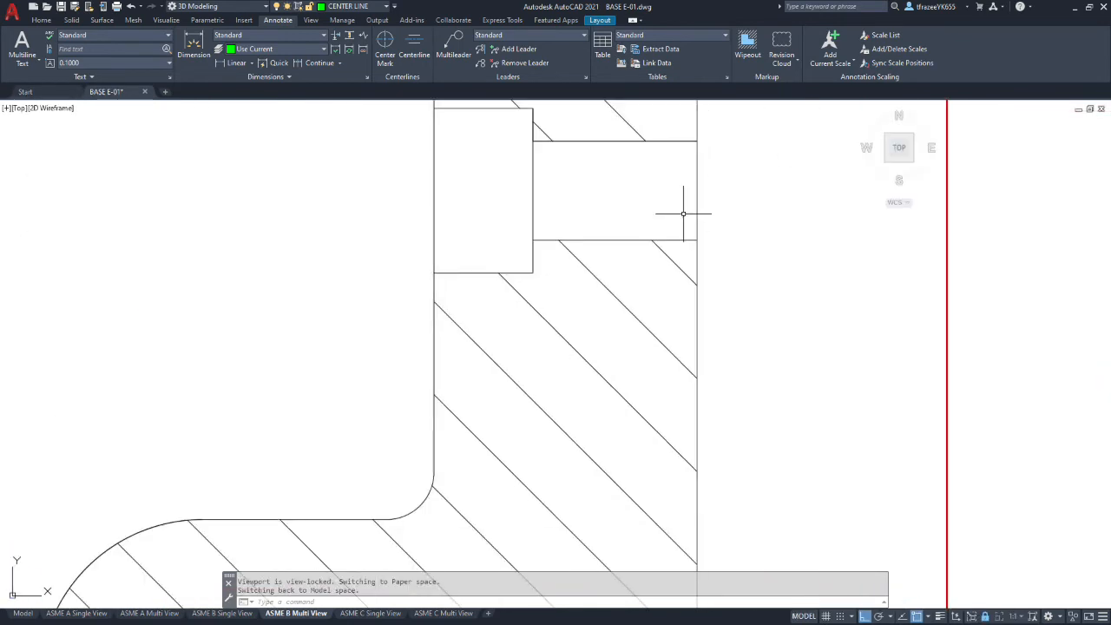
pyautogui.click(414, 52)
pyautogui.click(621, 241)
pyautogui.click(596, 142)
# - Add a centerline between the two edges of the lower flange's through hole
pyautogui.scroll(-6, 593, 142)
pyautogui.scroll(-2, 521, 402)
pyautogui.scroll(6, 520, 223)
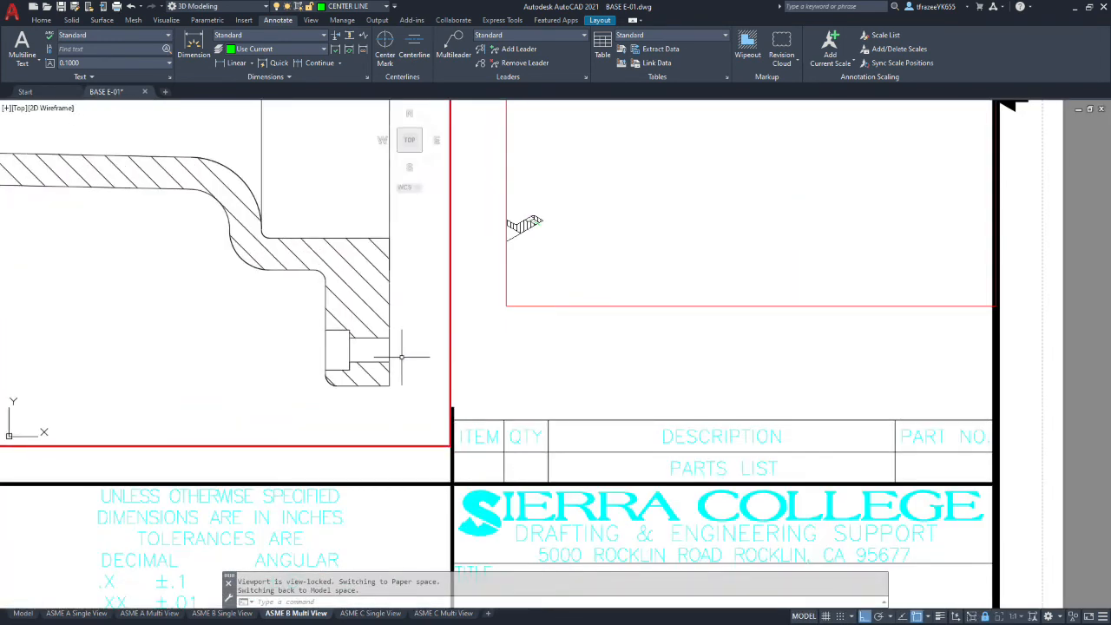
pyautogui.click(413, 54)
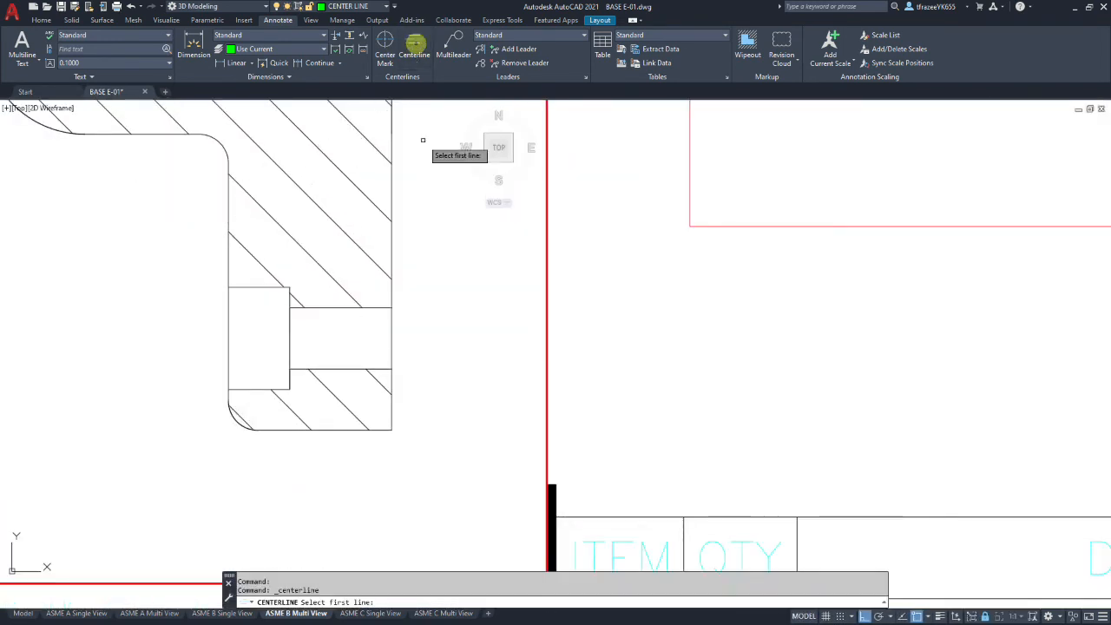
pyautogui.click(339, 369)
pyautogui.click(338, 307)
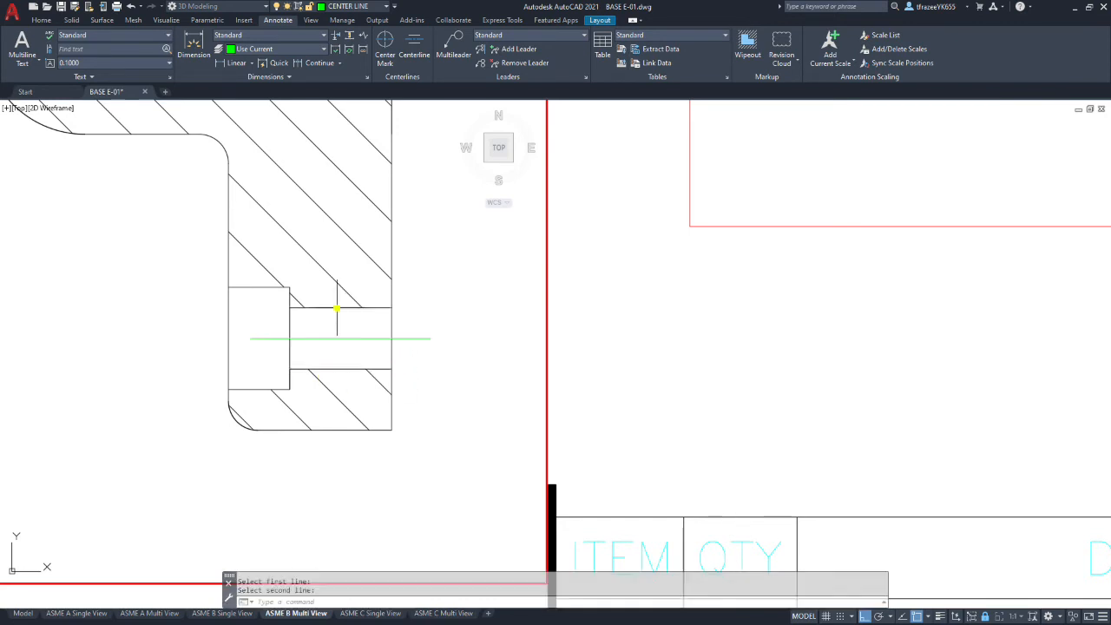
# - Stretch the lower hole's centerline outward past the open face of the counterbore and clear the selection
pyautogui.click(424, 340)
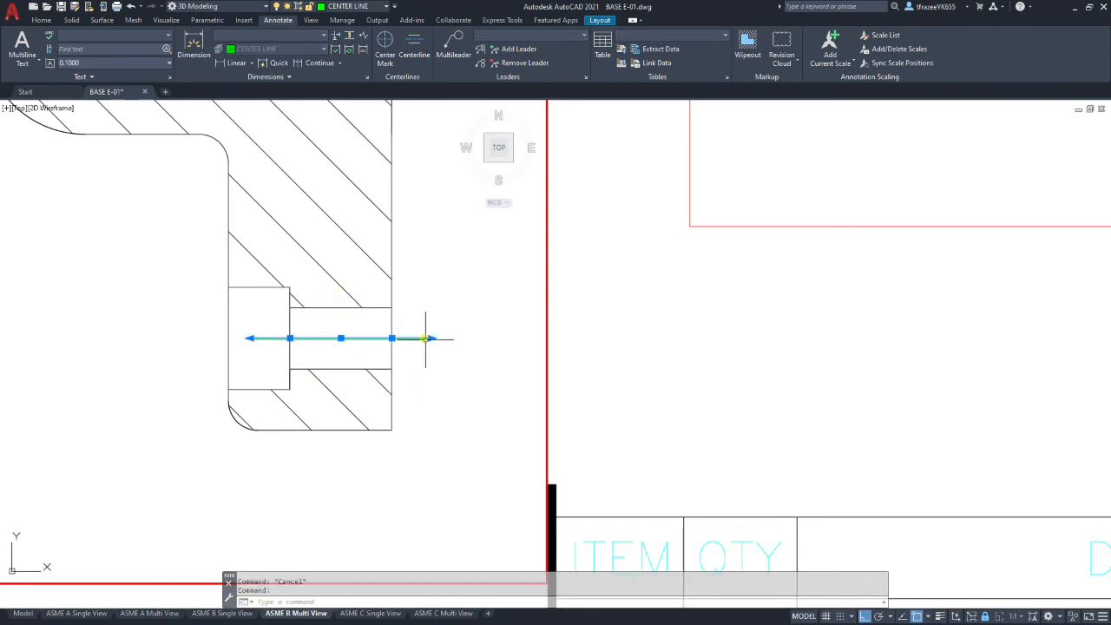
pyautogui.click(250, 339)
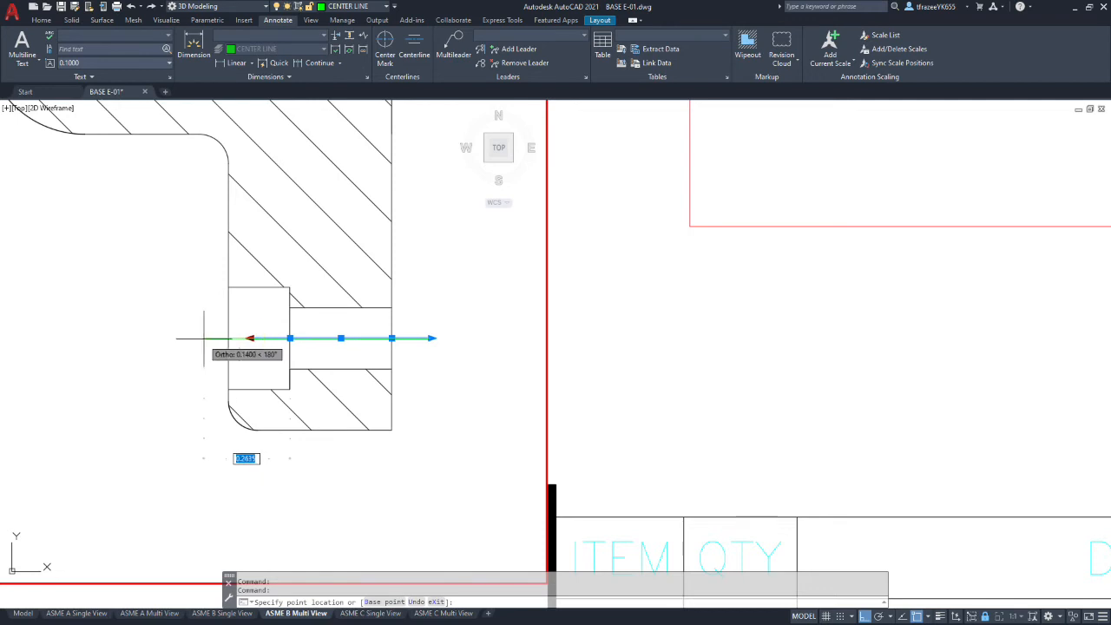
pyautogui.press('Escape')
pyautogui.press('Escape')
pyautogui.scroll(-8, 174, 347)
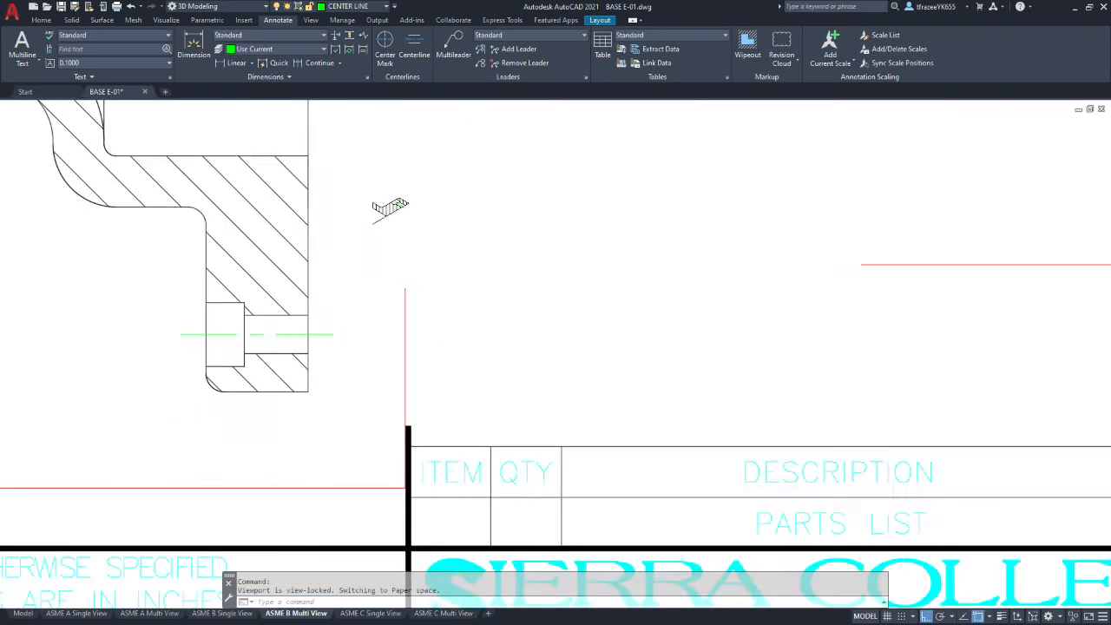
# - Stretch the upper hole's centerline past the counterbore's open face, to an end extension of about 0.31
pyautogui.scroll(10, 248, 249)
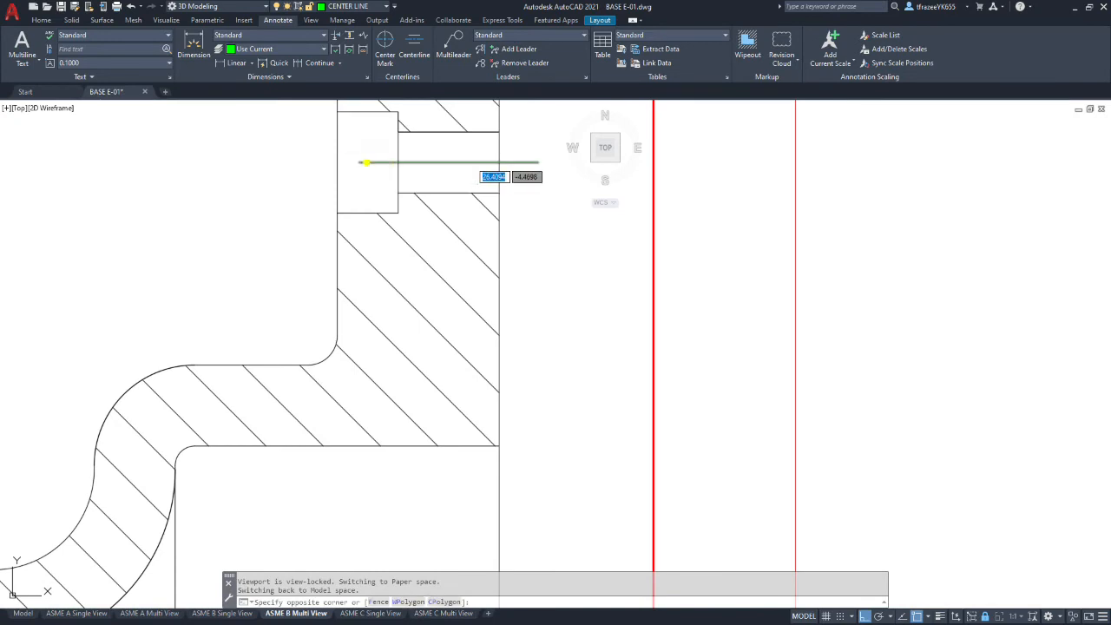
pyautogui.click(367, 163)
pyautogui.click(358, 162)
pyautogui.click(298, 164)
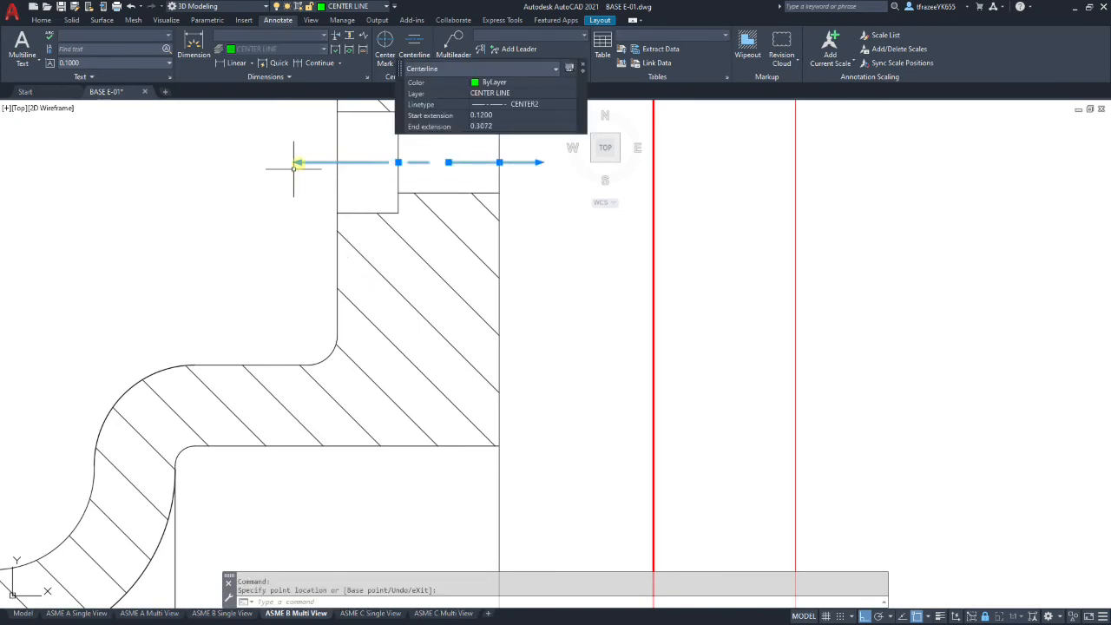
# - Extend the pin's centerline through the whole section view to just beyond the flange's flat outer face
pyautogui.scroll(-8, 229, 193)
pyautogui.scroll(6, 112, 271)
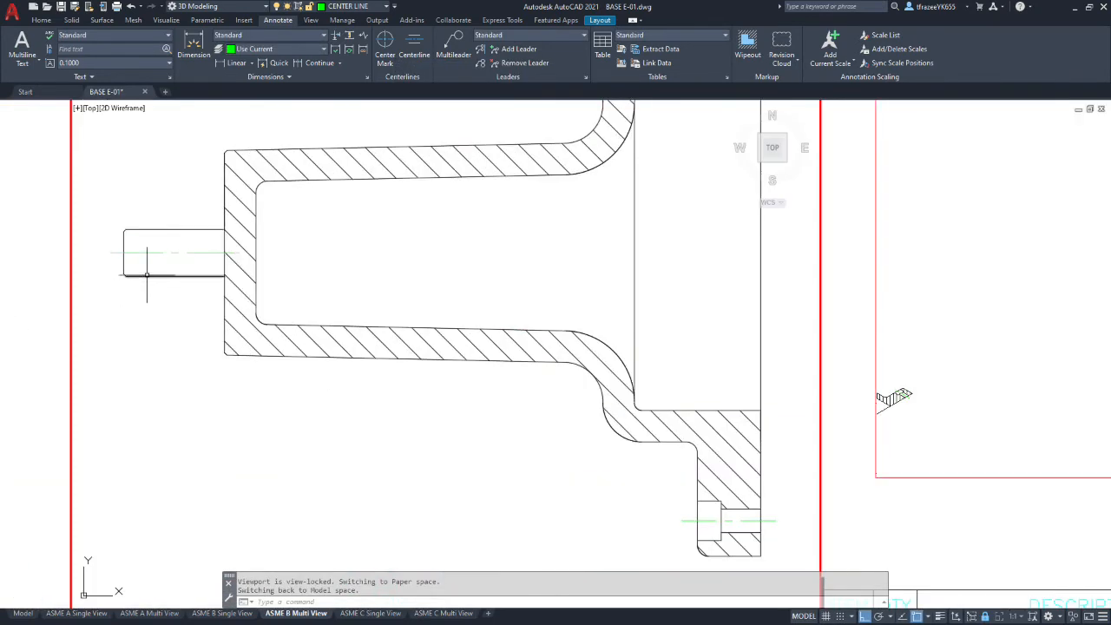
pyautogui.click(190, 253)
pyautogui.click(239, 252)
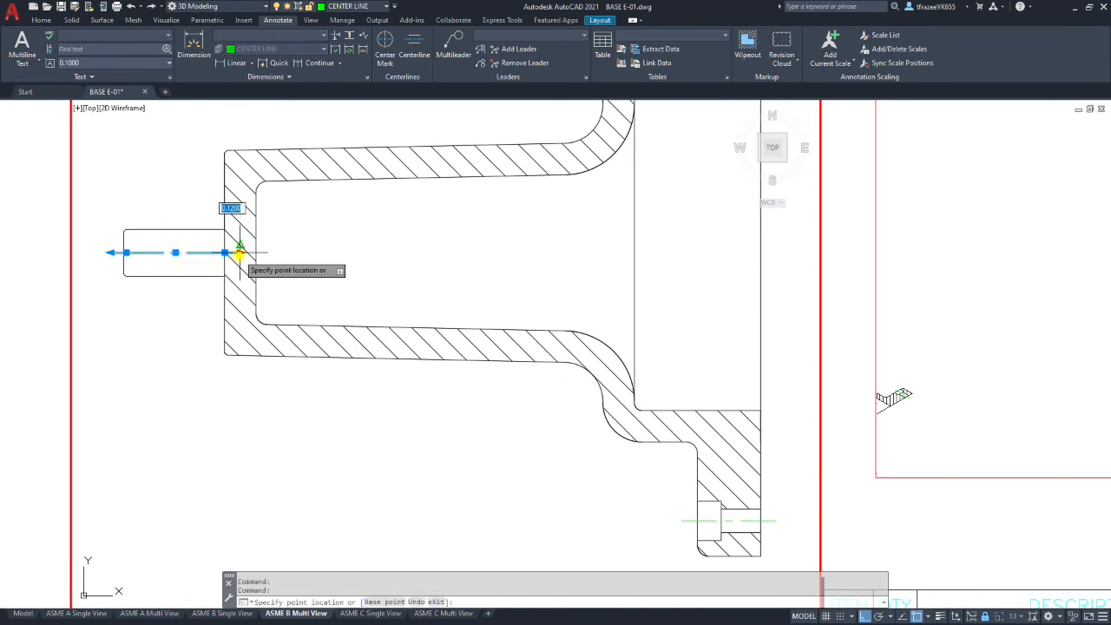
pyautogui.click(778, 252)
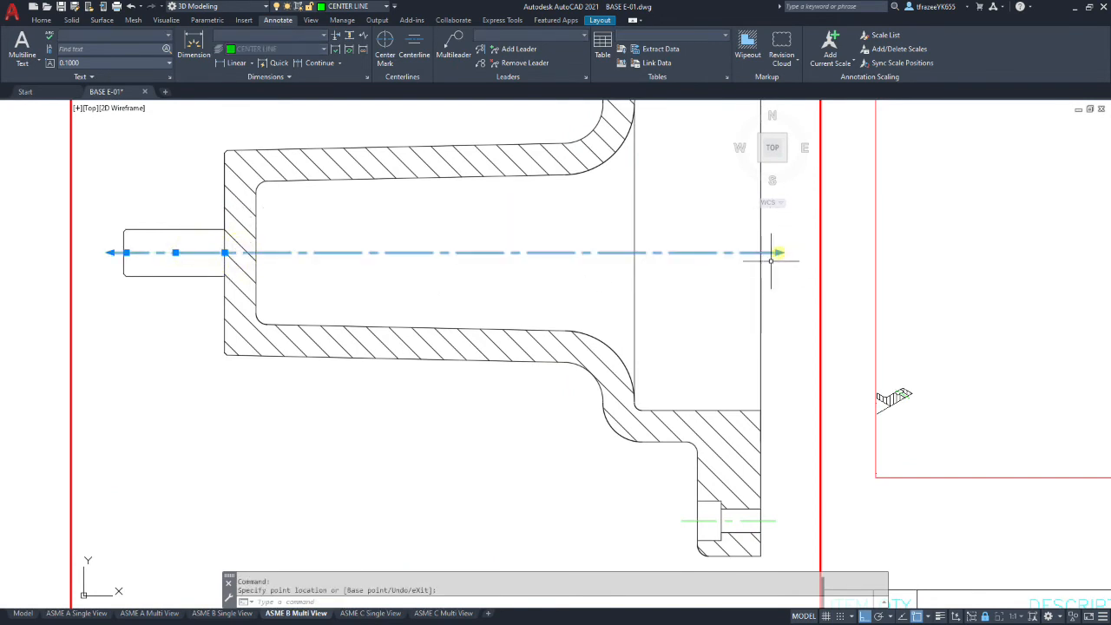
pyautogui.press('Escape')
# - Activate the front view's viewport and open the properties of the center mark on the lower-right lug
pyautogui.scroll(-5, 225, 287)
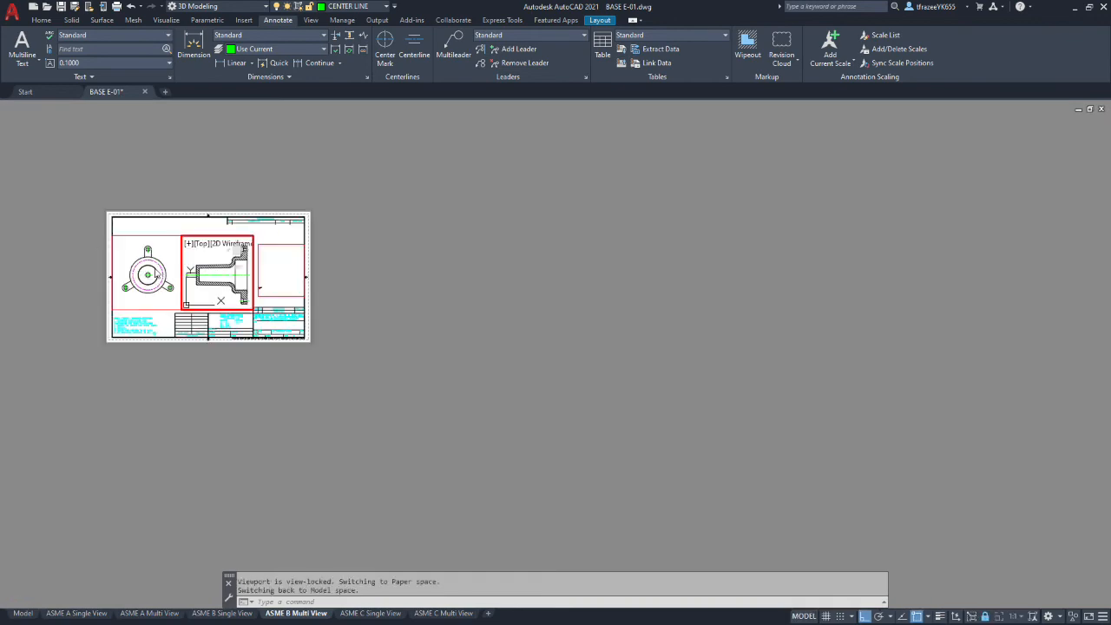
pyautogui.scroll(3, 97, 247)
pyautogui.scroll(4, 286, 413)
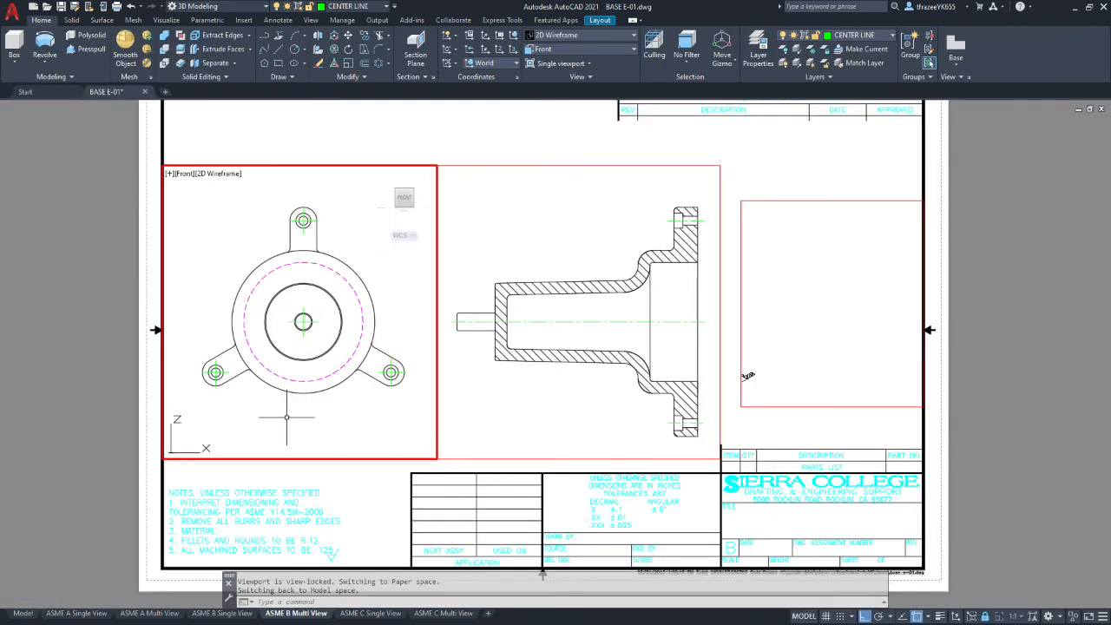
pyautogui.scroll(2, 335, 340)
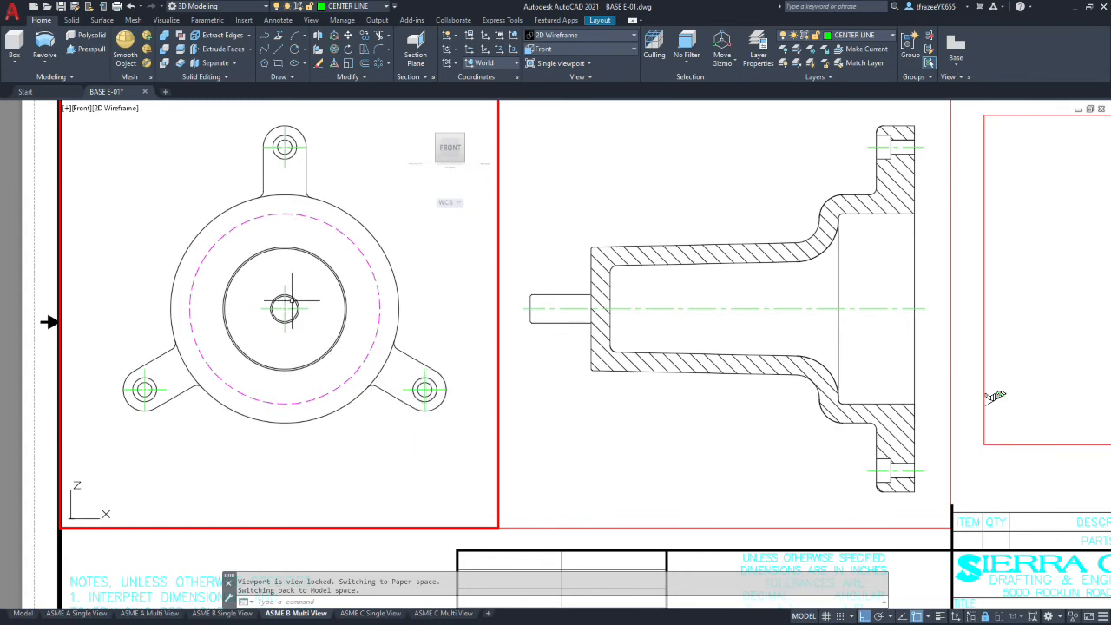
pyautogui.scroll(4, 425, 389)
pyautogui.click(428, 395)
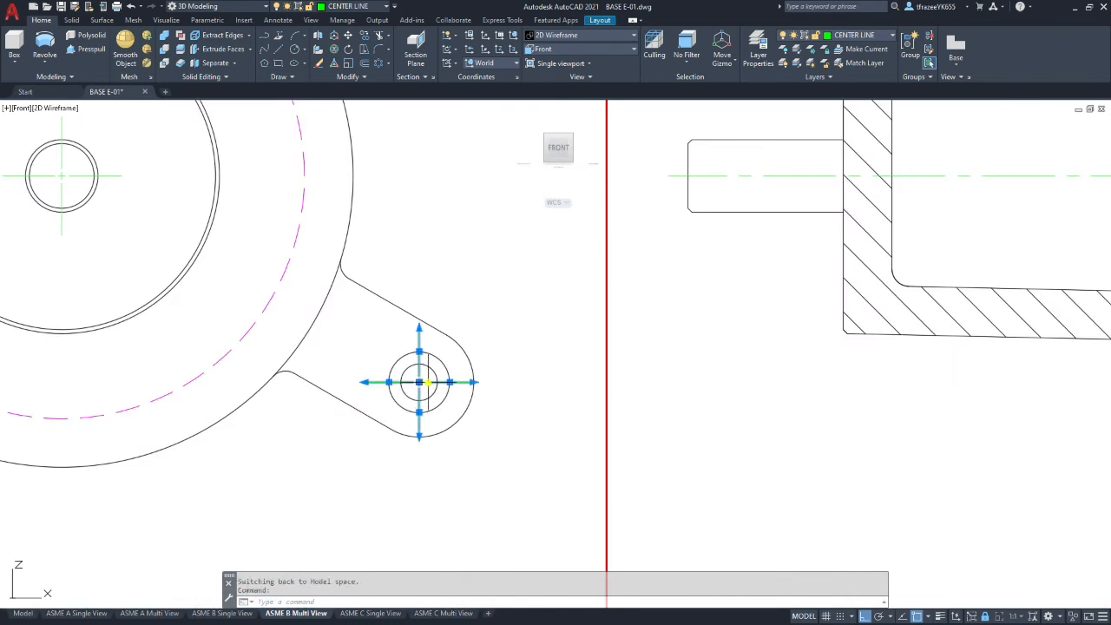
pyautogui.rightClick(431, 383)
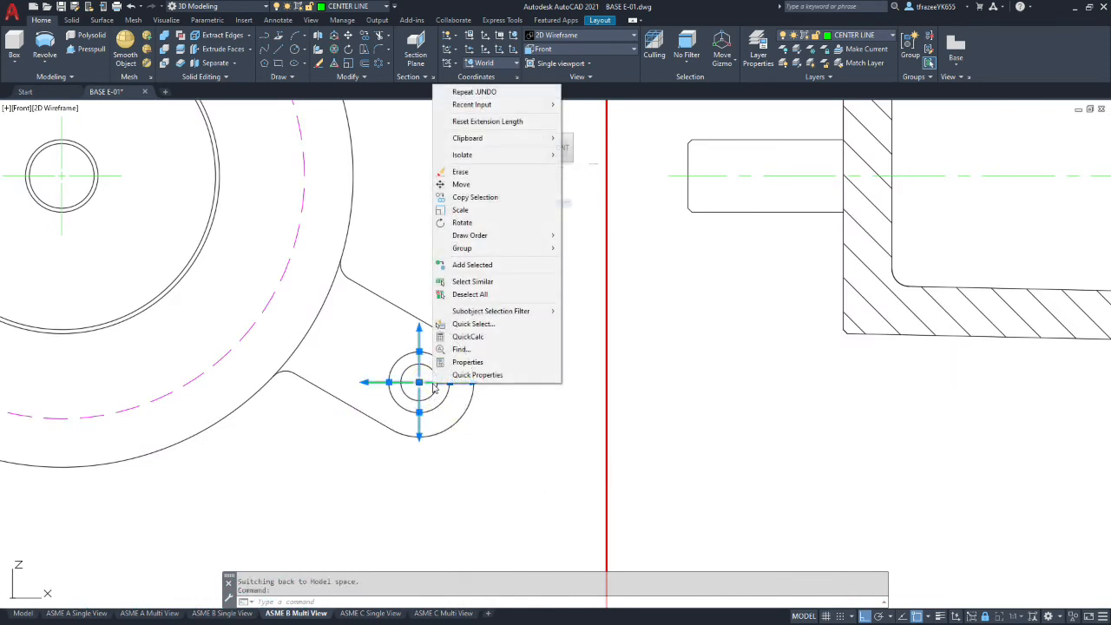
pyautogui.click(467, 362)
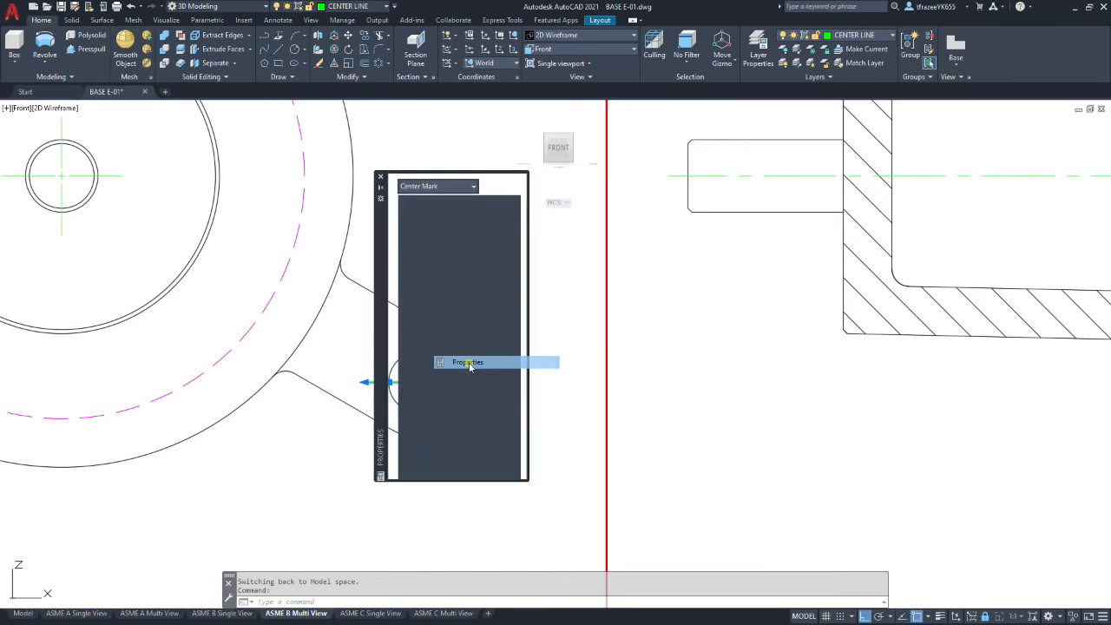
# - Set the lower-right lug's center mark rotation to 30 and close its properties
pyautogui.click(477, 449)
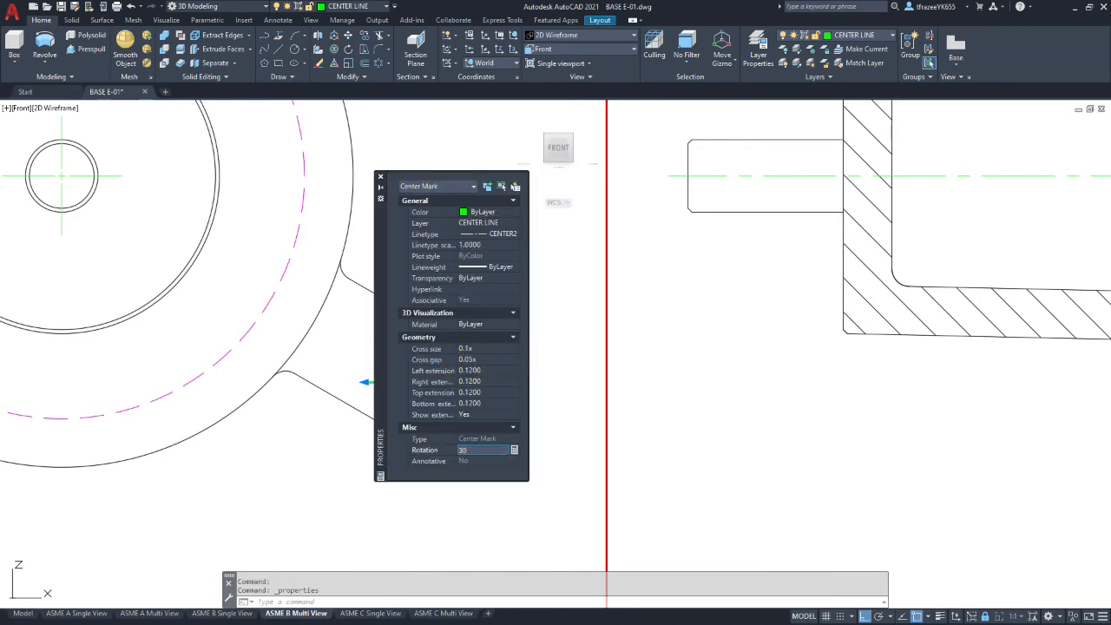
pyautogui.press('Return')
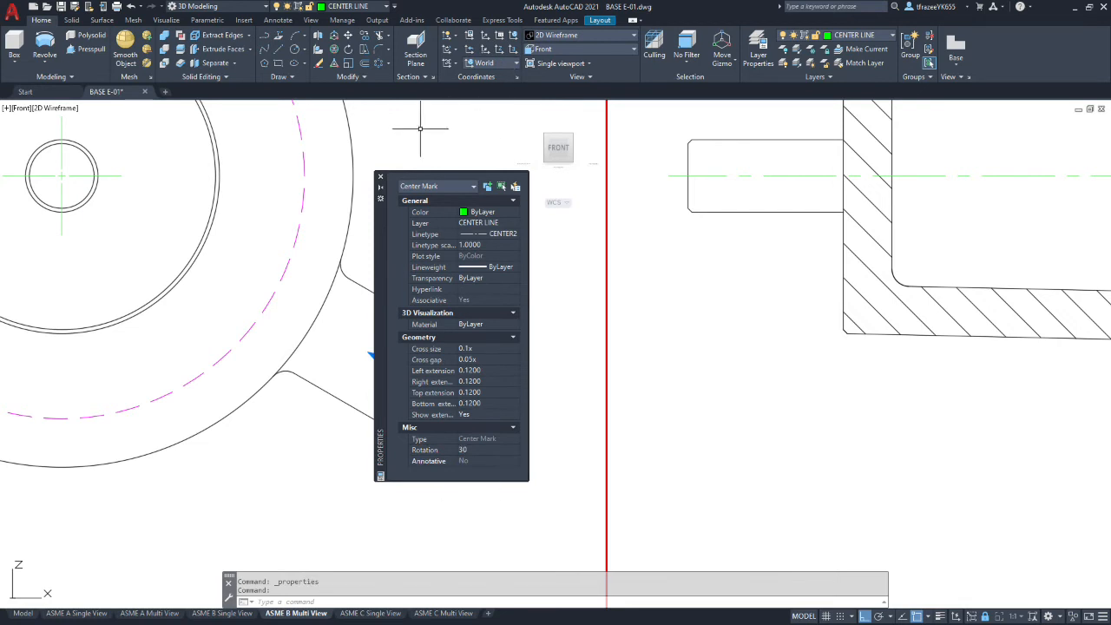
pyautogui.click(380, 176)
pyautogui.click(399, 253)
pyautogui.press('Escape')
pyautogui.click(454, 289)
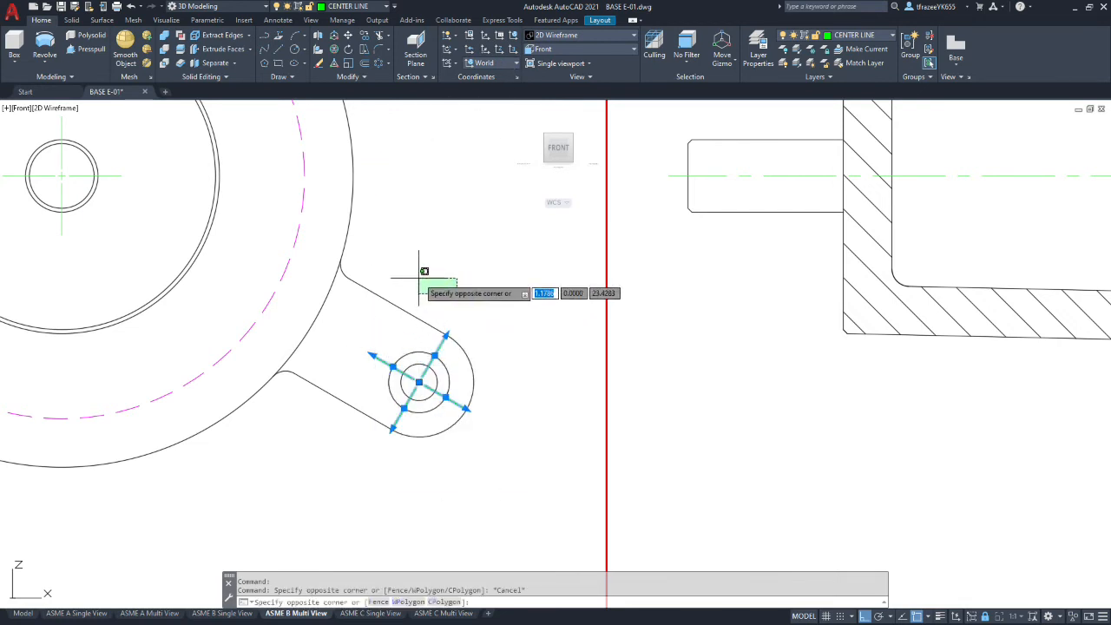
pyautogui.press('Escape')
# - Open the properties with the lower-left lug's center mark added to the selection, and clear the selection of both marks
pyautogui.scroll(-4, 356, 266)
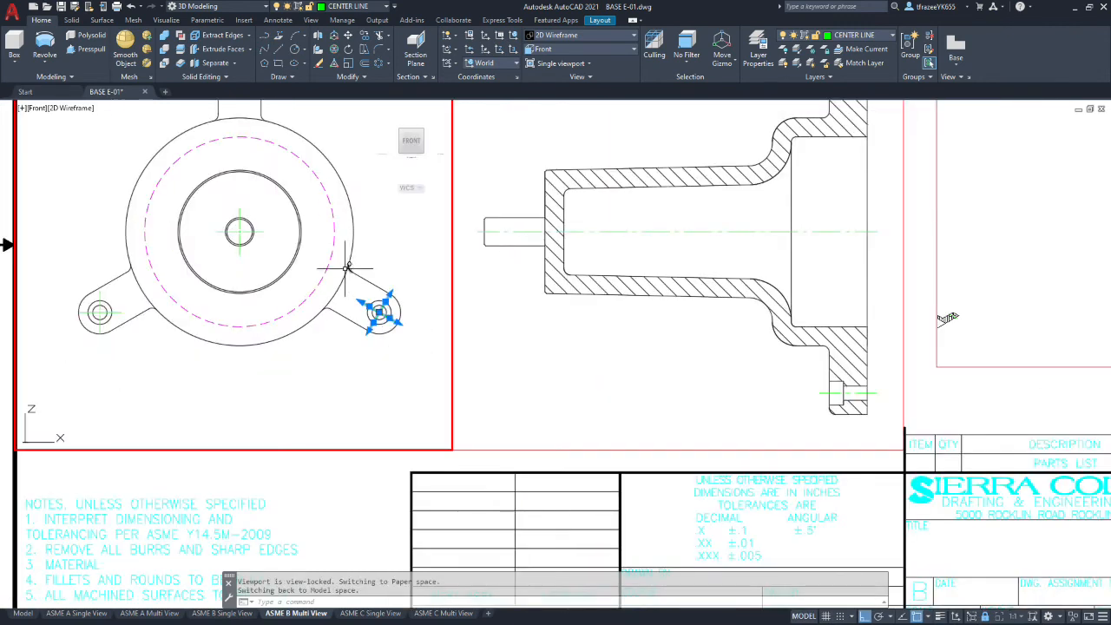
pyautogui.scroll(3, 200, 339)
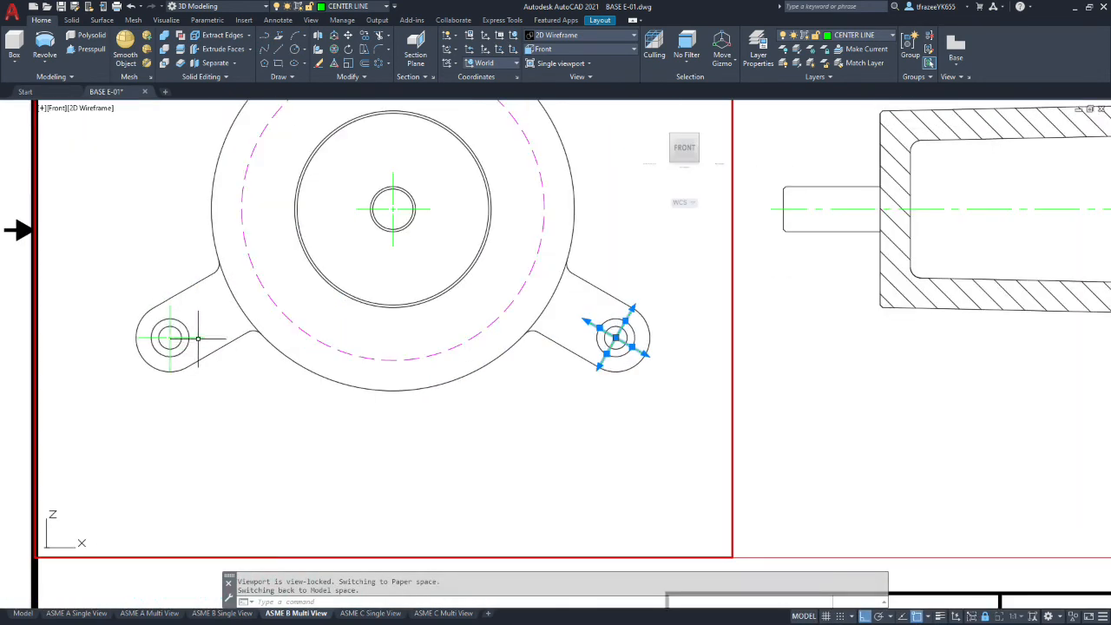
pyautogui.click(198, 339)
pyautogui.rightClick(197, 339)
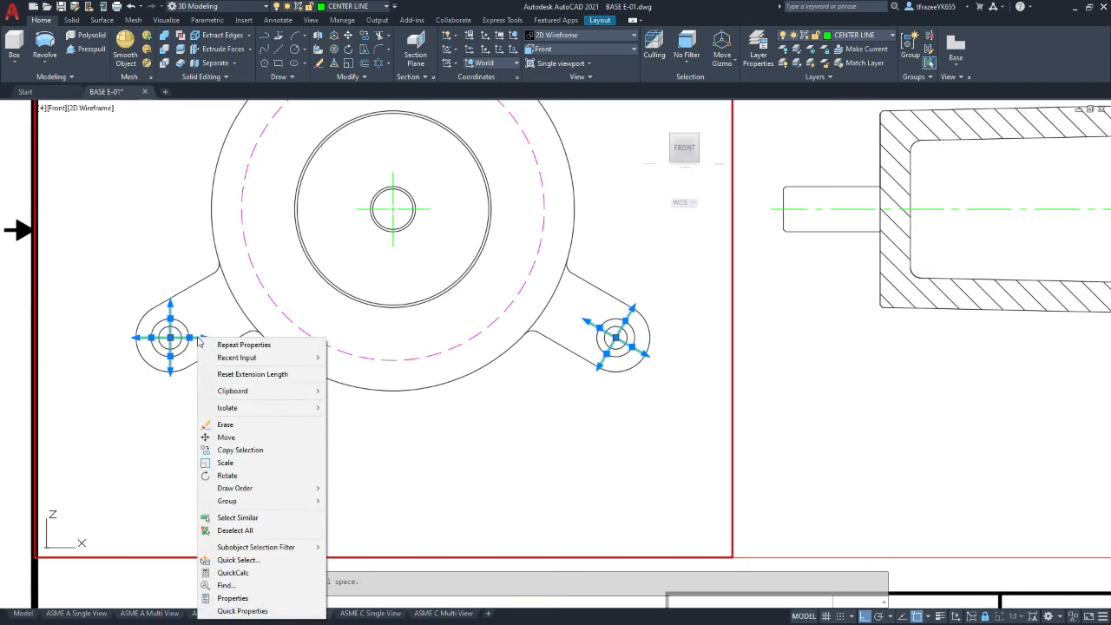
pyautogui.moveTo(256, 398)
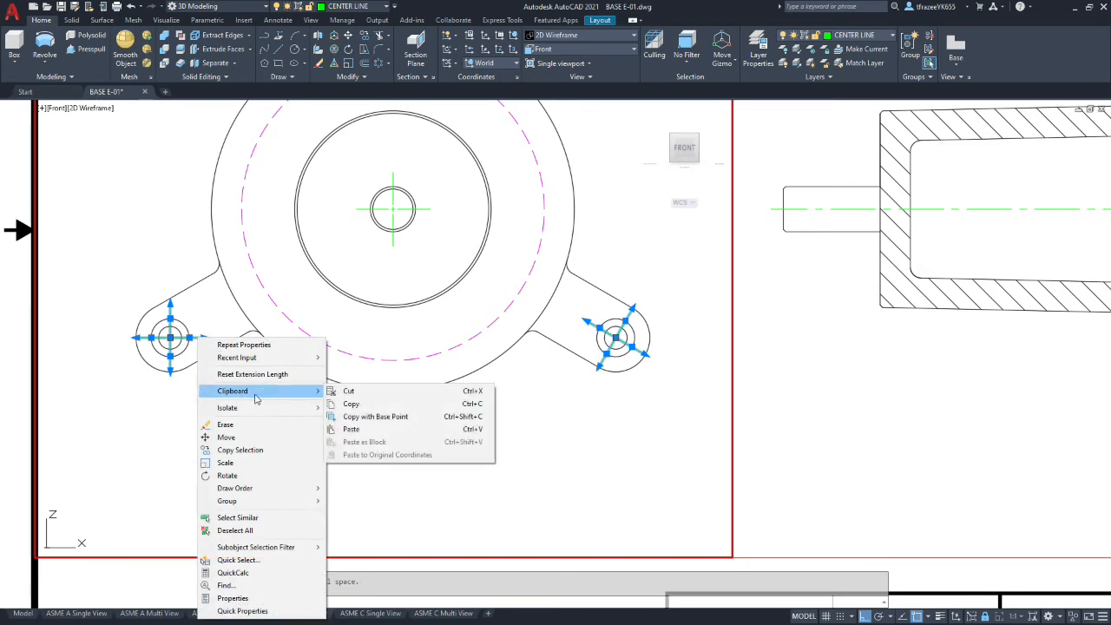
pyautogui.click(261, 598)
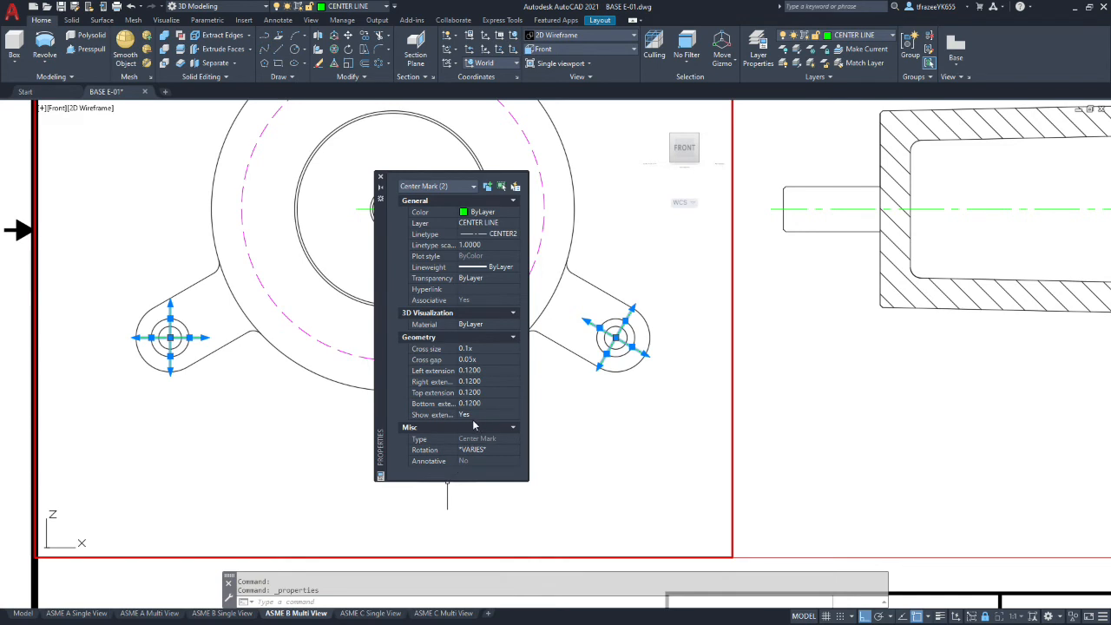
pyautogui.click(599, 425)
pyautogui.press('Escape')
pyautogui.press('Escape')
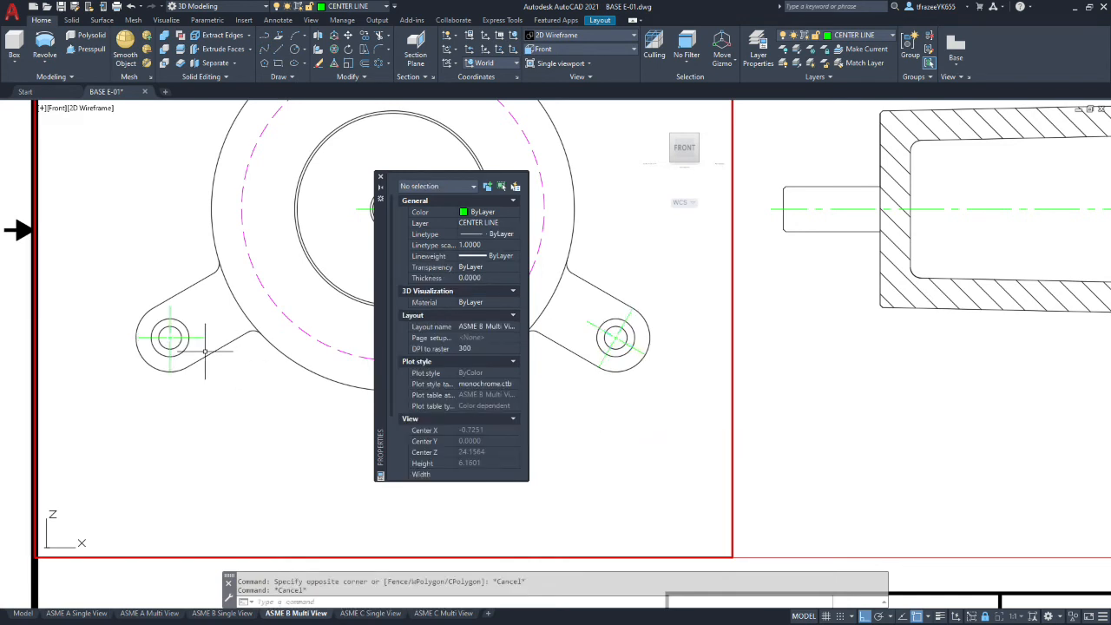
# - Select only the lower-left lug's center mark and set its rotation to 30
pyautogui.click(170, 337)
pyautogui.click(477, 451)
pyautogui.press('Return')
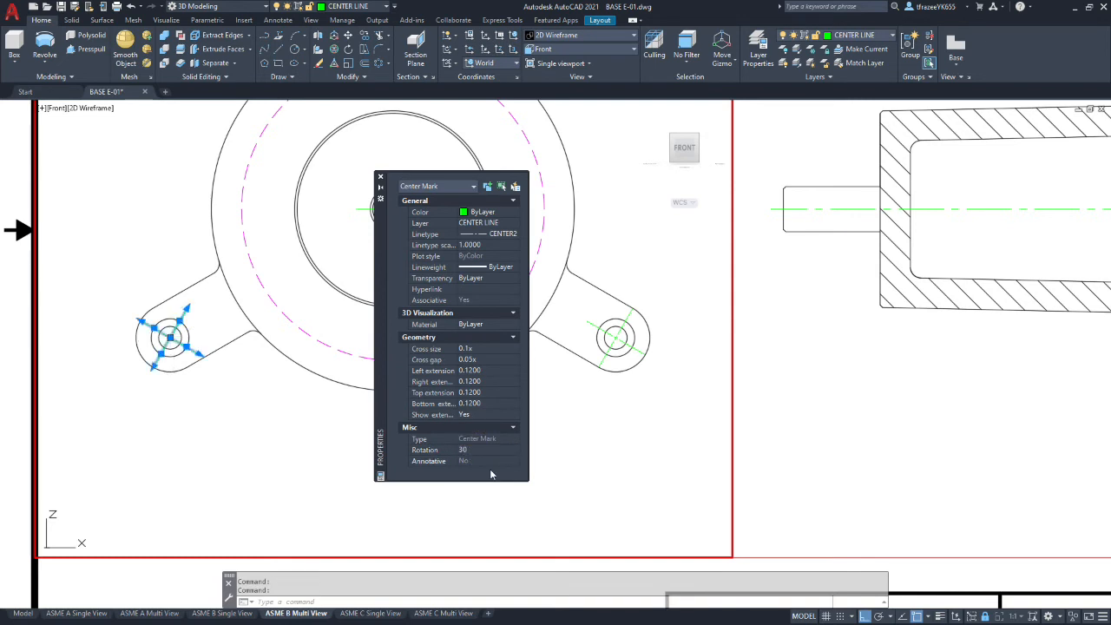
# - Set the lower-left lug's center mark rotation to 60, deselect the mark and close its properties
pyautogui.click(482, 452)
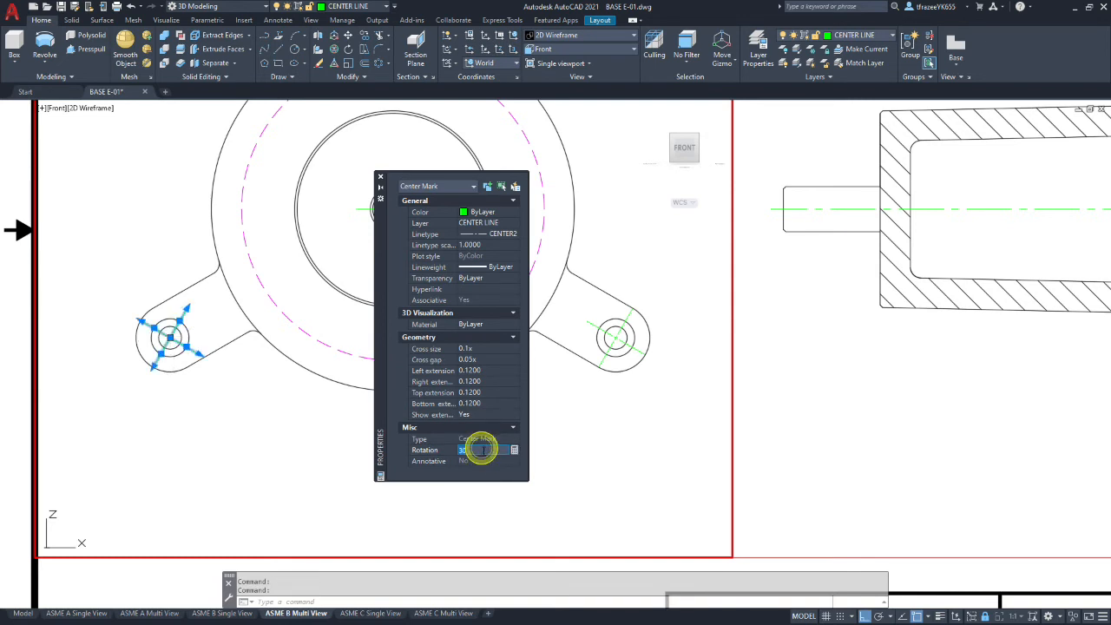
pyautogui.write('60')
pyautogui.press('Return')
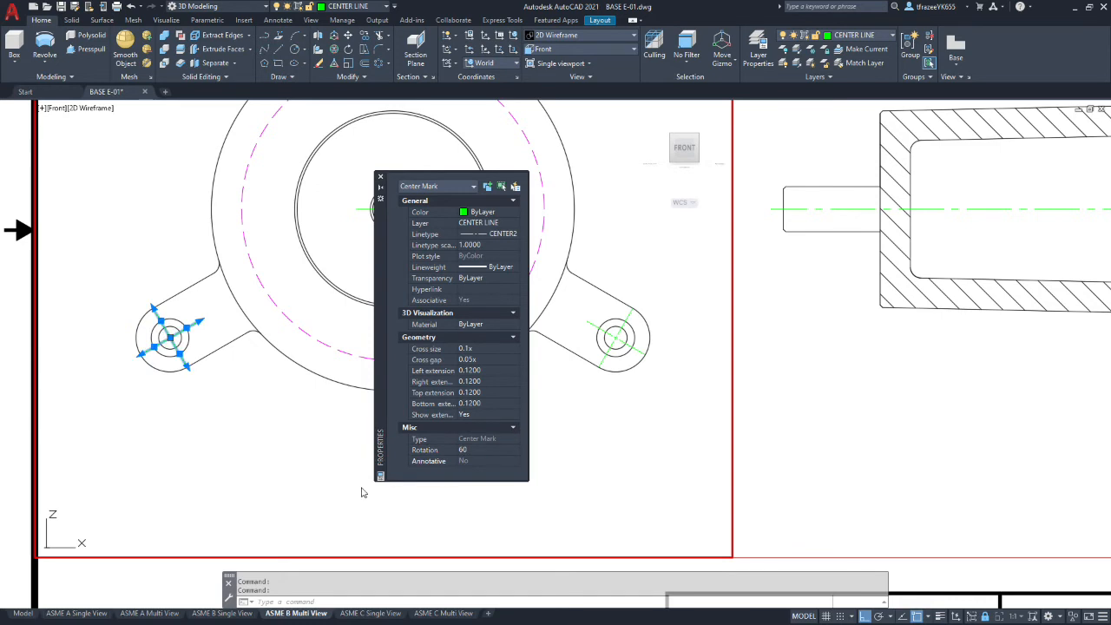
pyautogui.press('Escape')
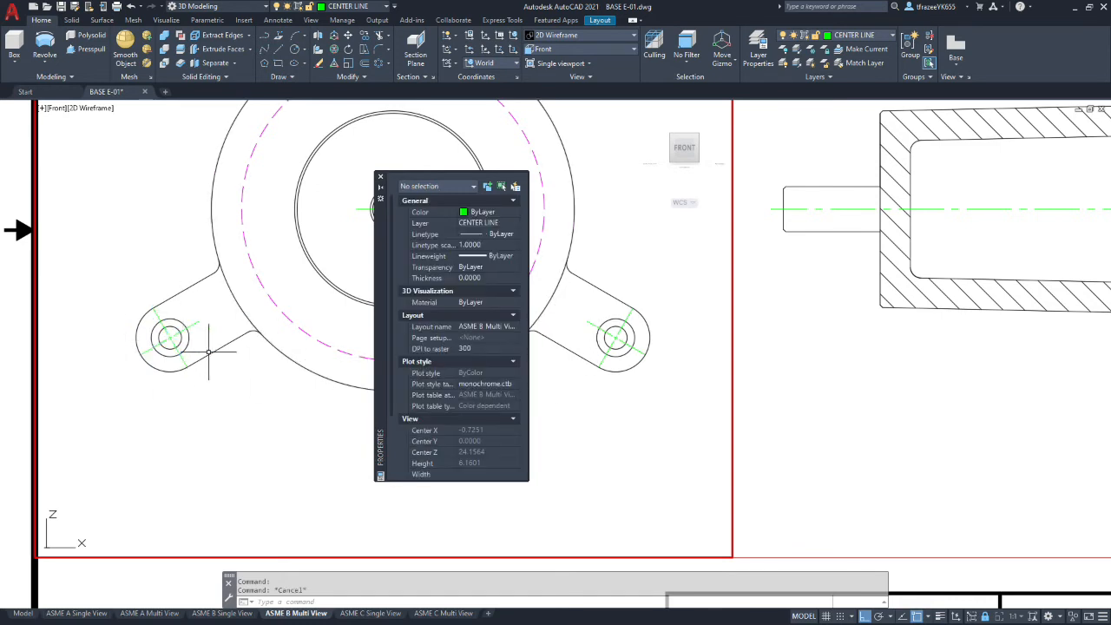
pyautogui.click(380, 178)
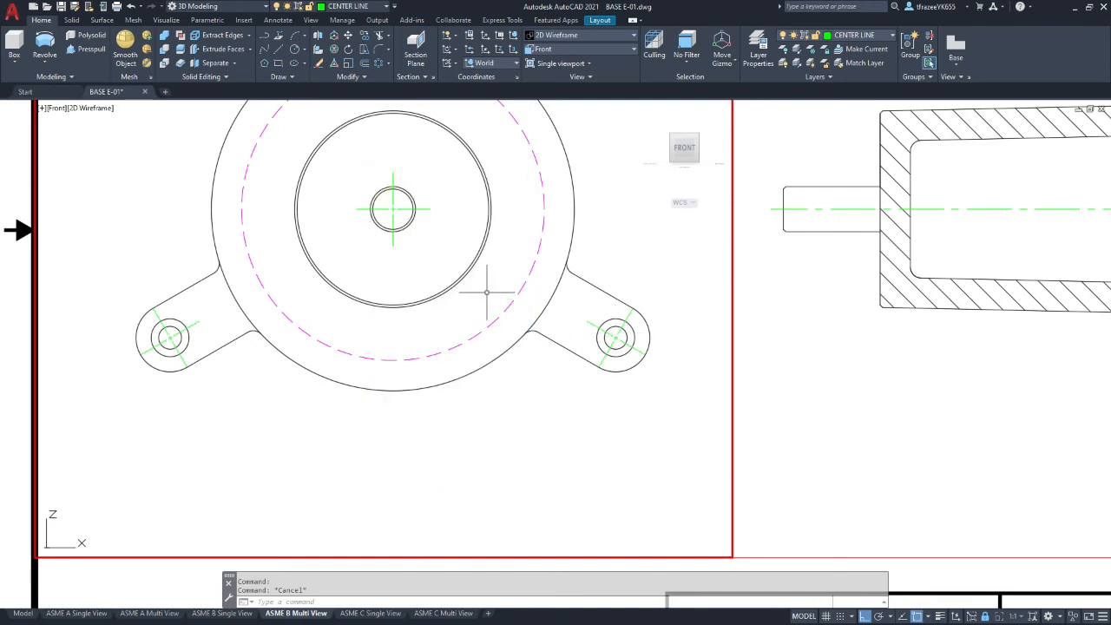
# - Draw a horizontal centerline in the front view from the hub's center rightward past the outer circle, about 1.41 long
pyautogui.scroll(-4, 404, 275)
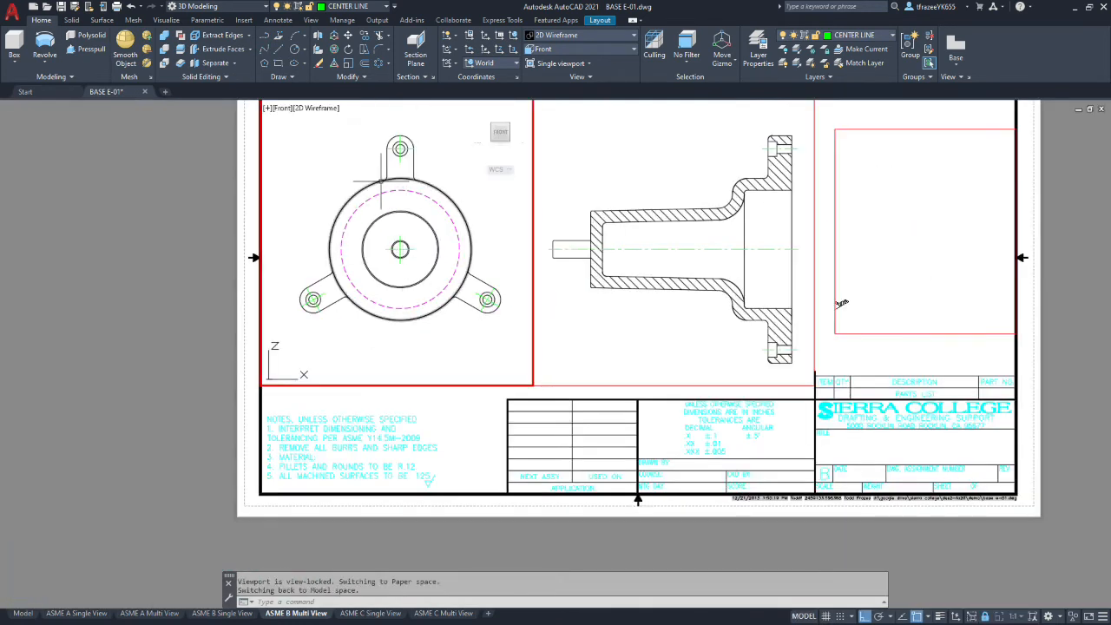
pyautogui.scroll(4, 451, 264)
pyautogui.scroll(-8, 230, 131)
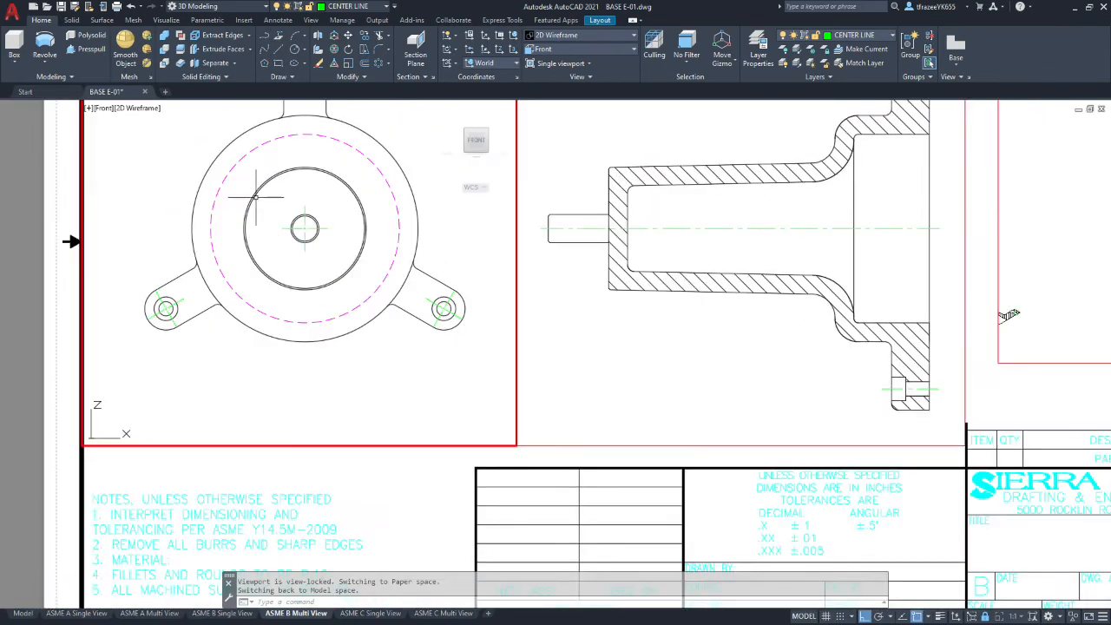
pyautogui.scroll(4, 243, 129)
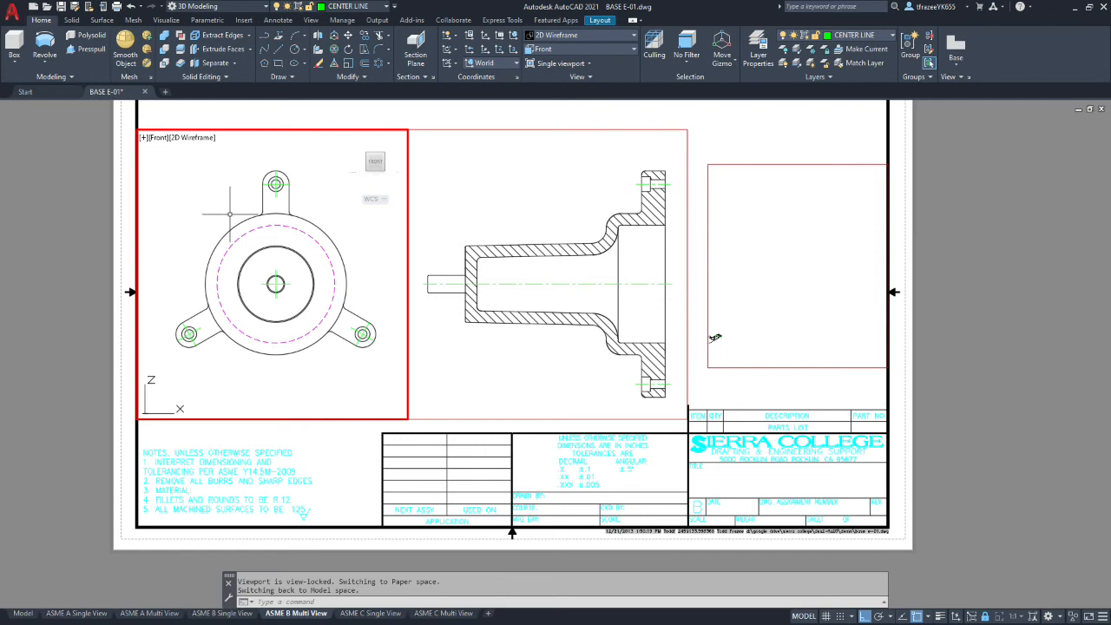
pyautogui.click(280, 54)
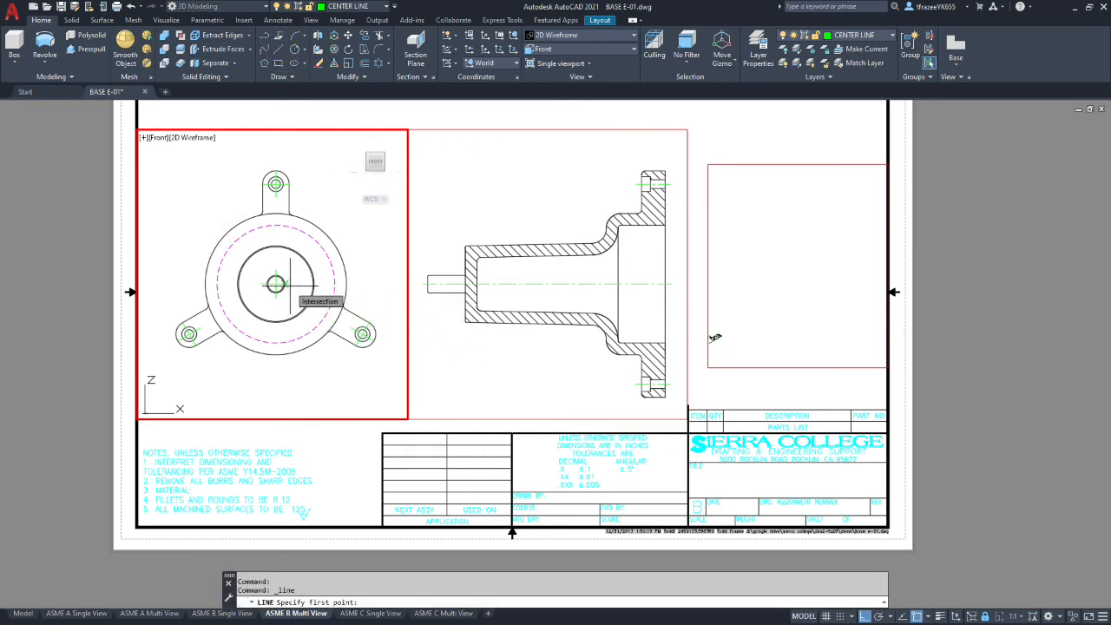
pyautogui.click(927, 617)
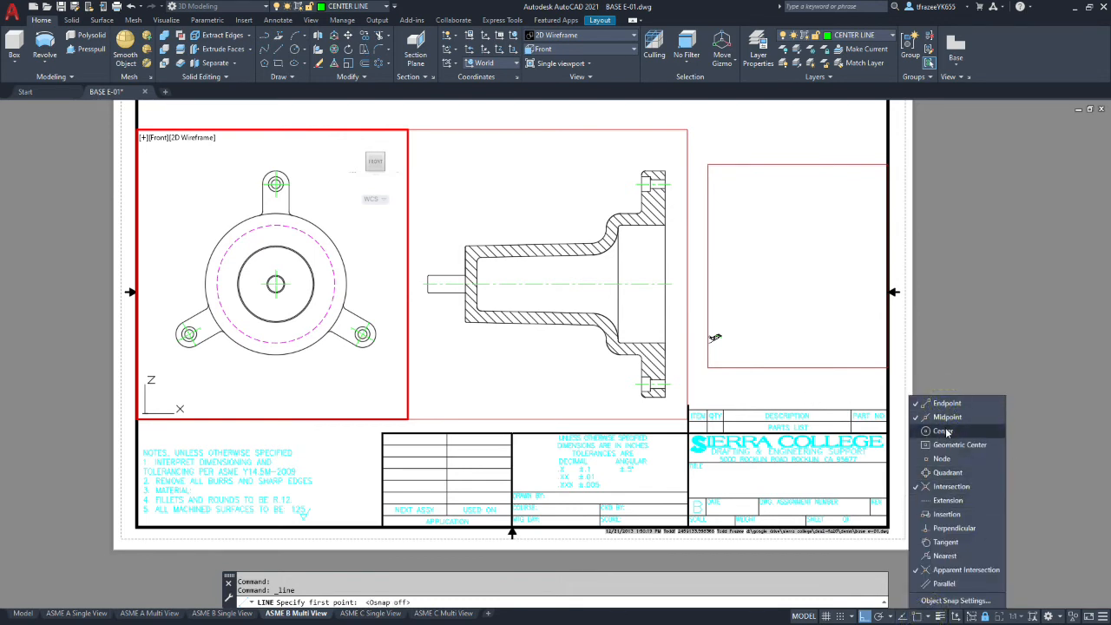
pyautogui.click(379, 304)
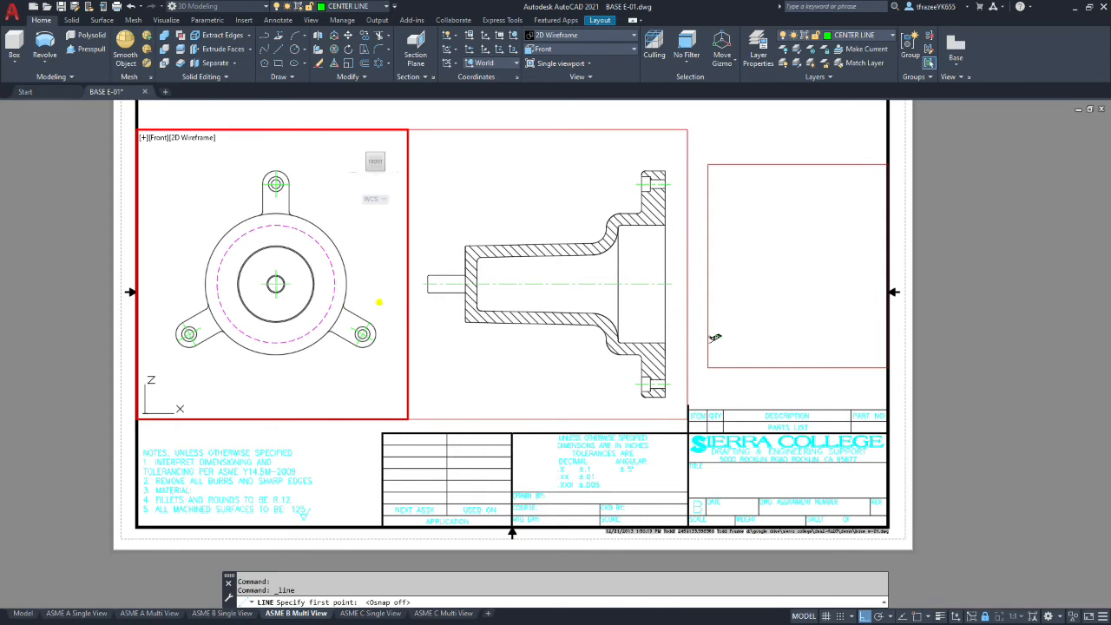
pyautogui.scroll(5, 295, 290)
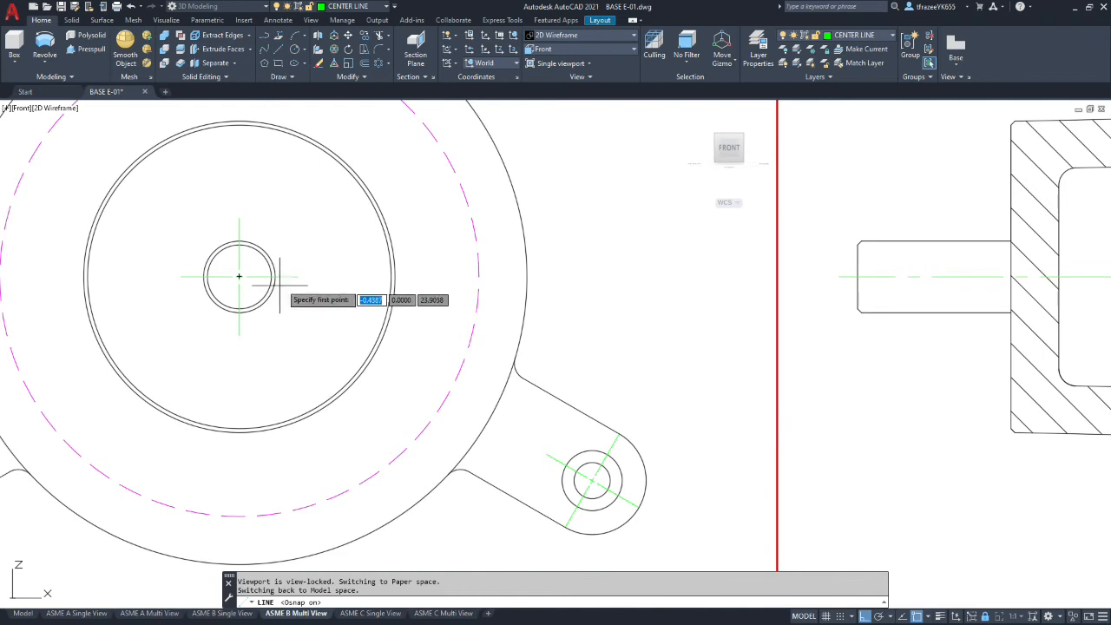
pyautogui.click(298, 276)
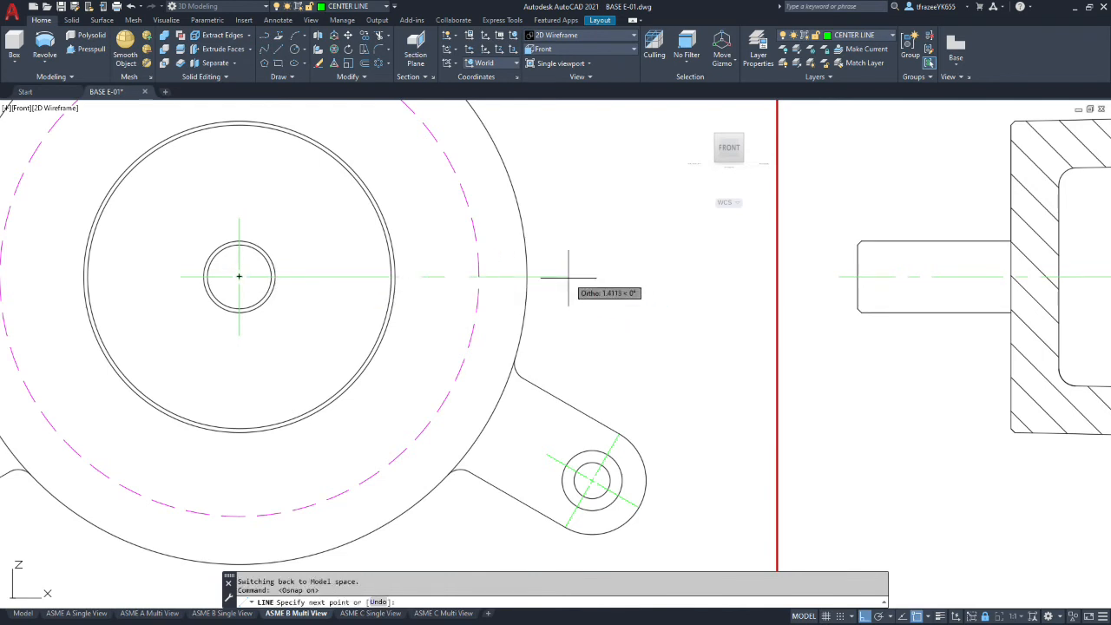
pyautogui.scroll(-3, 573, 334)
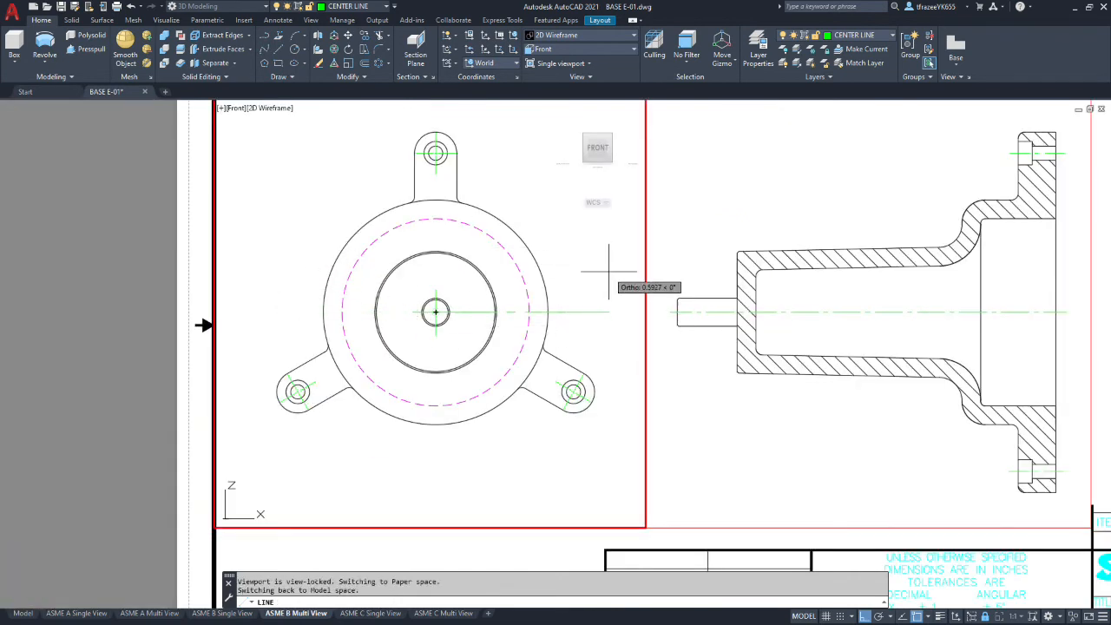
pyautogui.press('Escape')
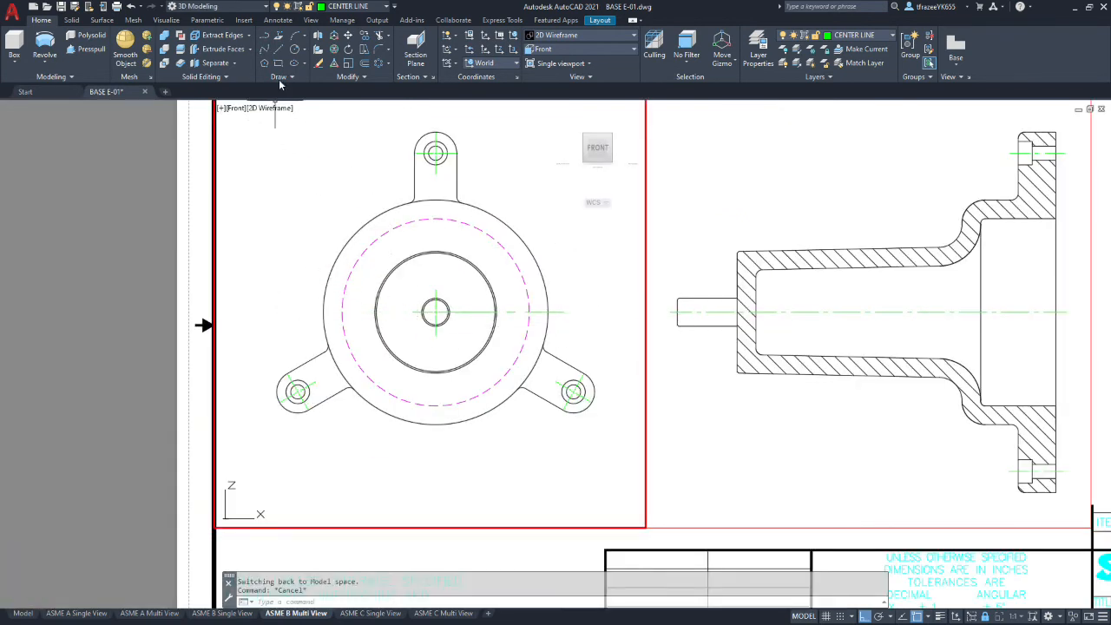
# - Draw a horizontal centerline from the hub's center leftward past the outer circle, about 1.42 long
pyautogui.click(280, 52)
pyautogui.click(435, 312)
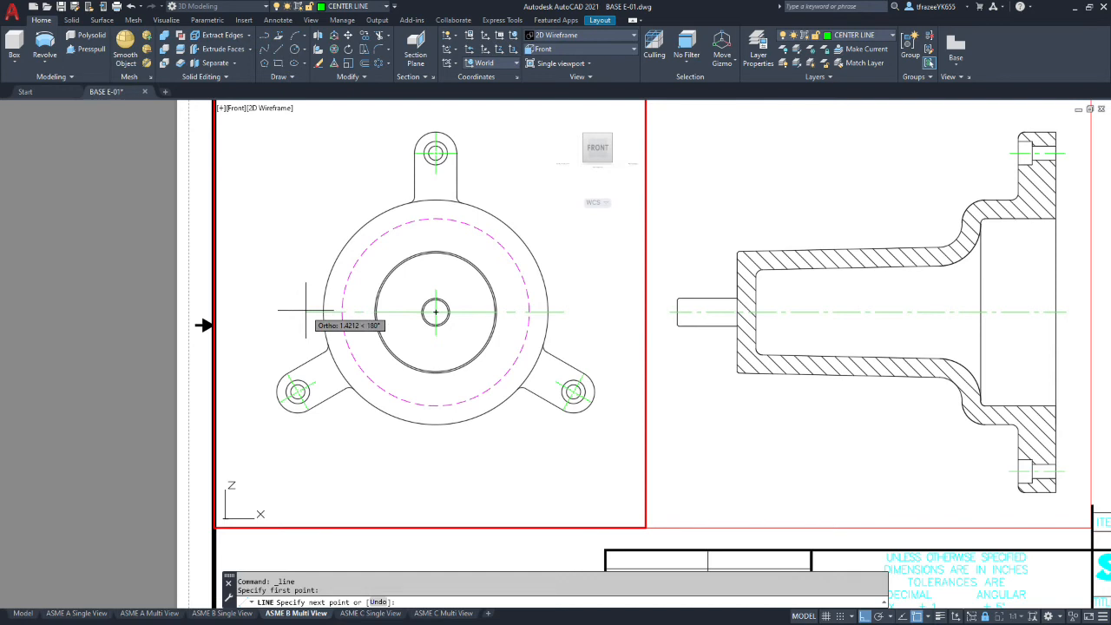
pyautogui.click(305, 311)
pyautogui.press('Return')
pyautogui.click(280, 49)
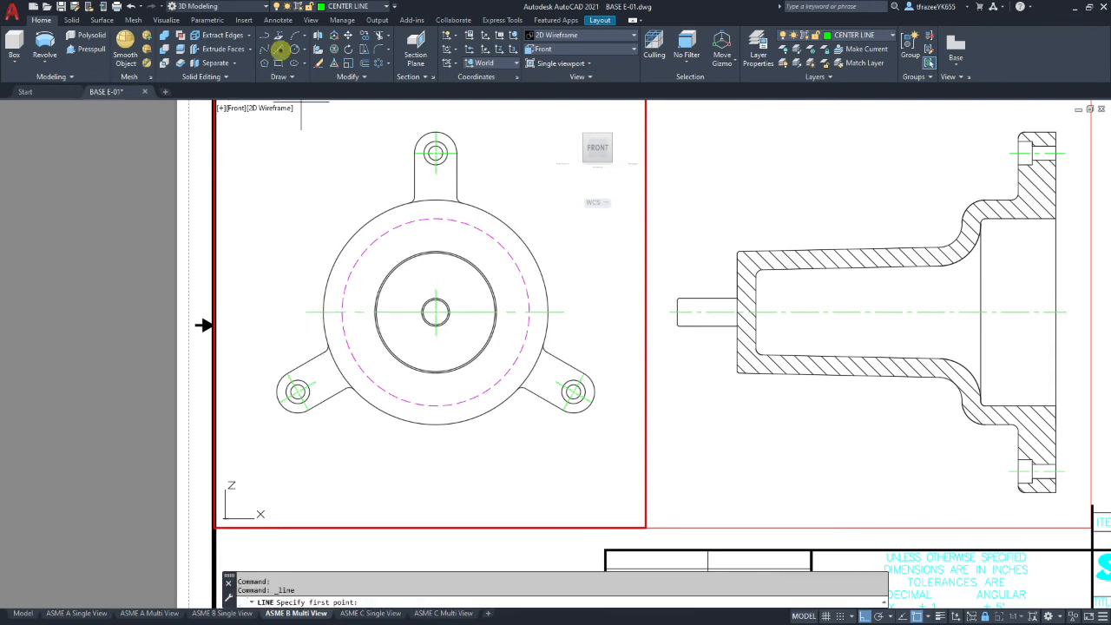
pyautogui.click(434, 337)
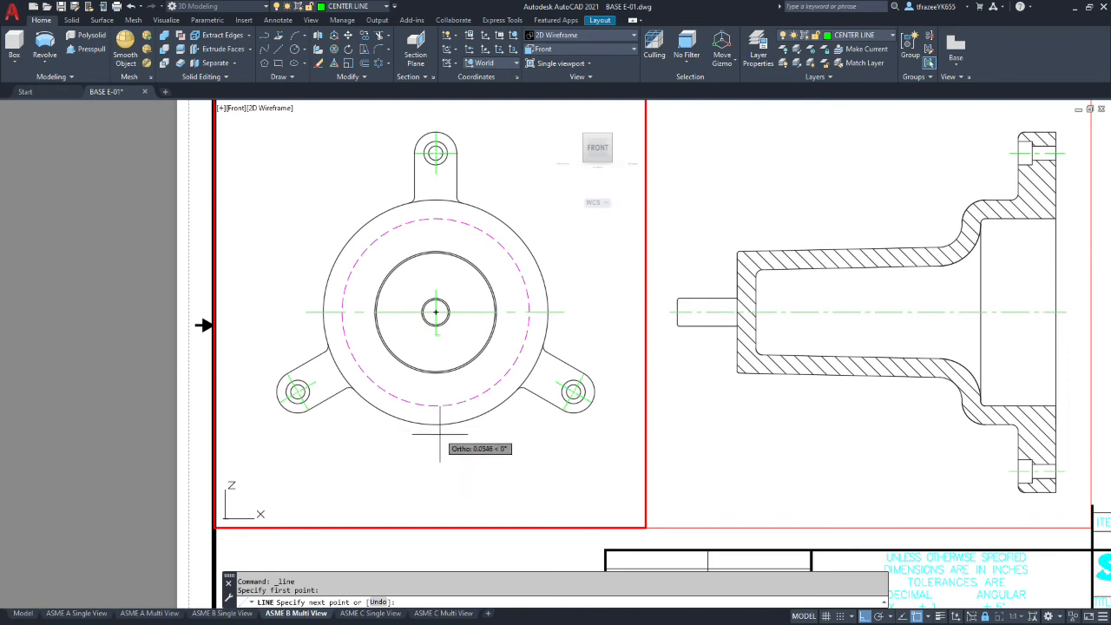
pyautogui.press('Escape')
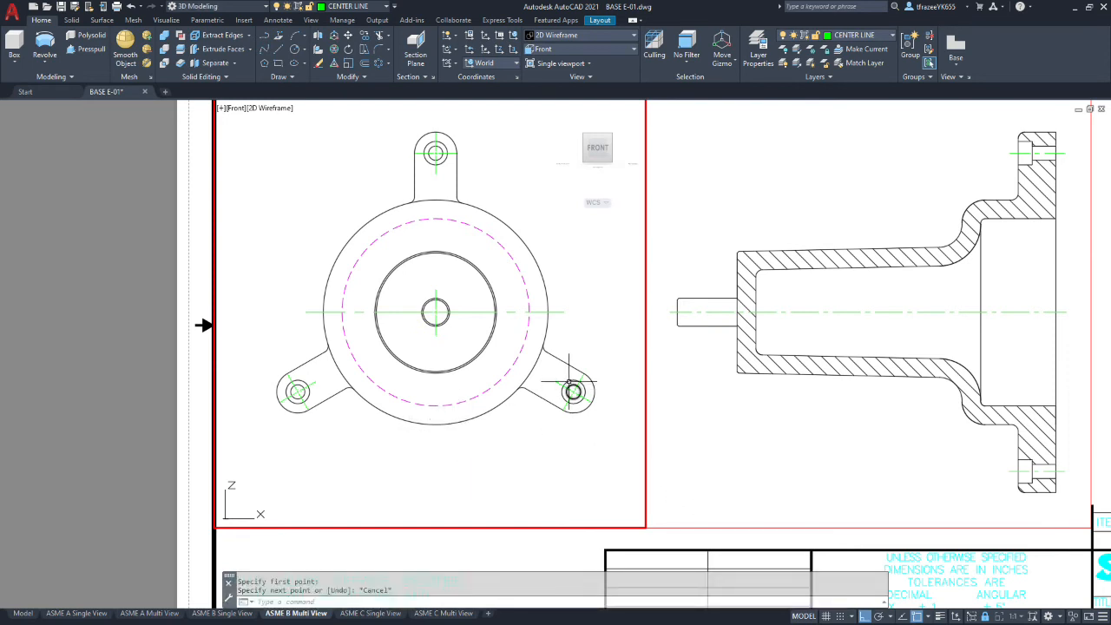
pyautogui.click(275, 51)
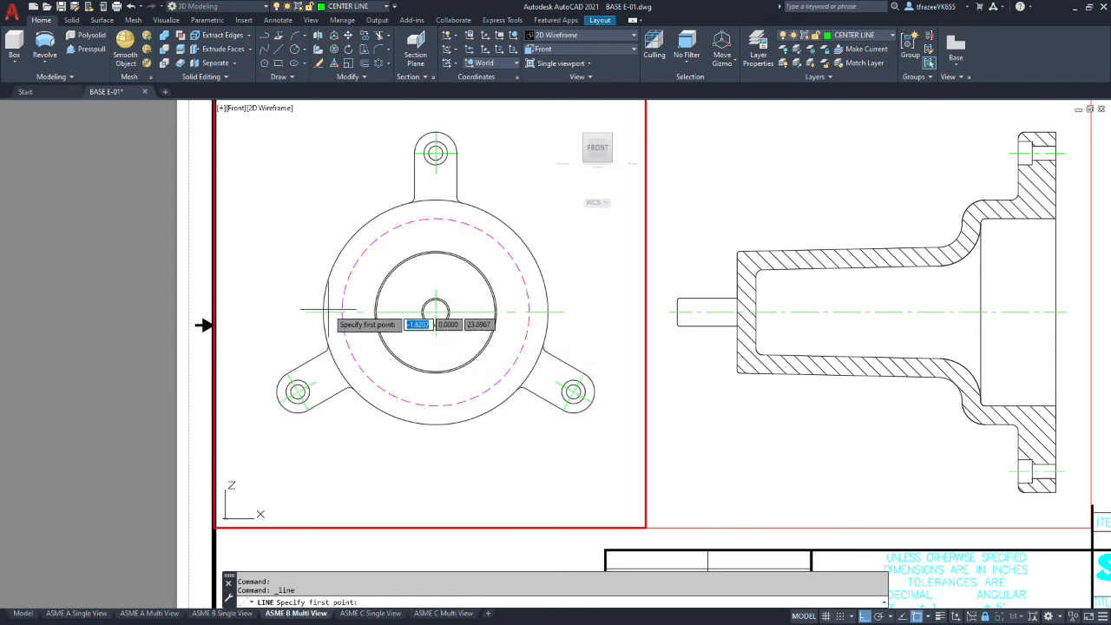
pyautogui.press('Escape')
pyautogui.click(275, 50)
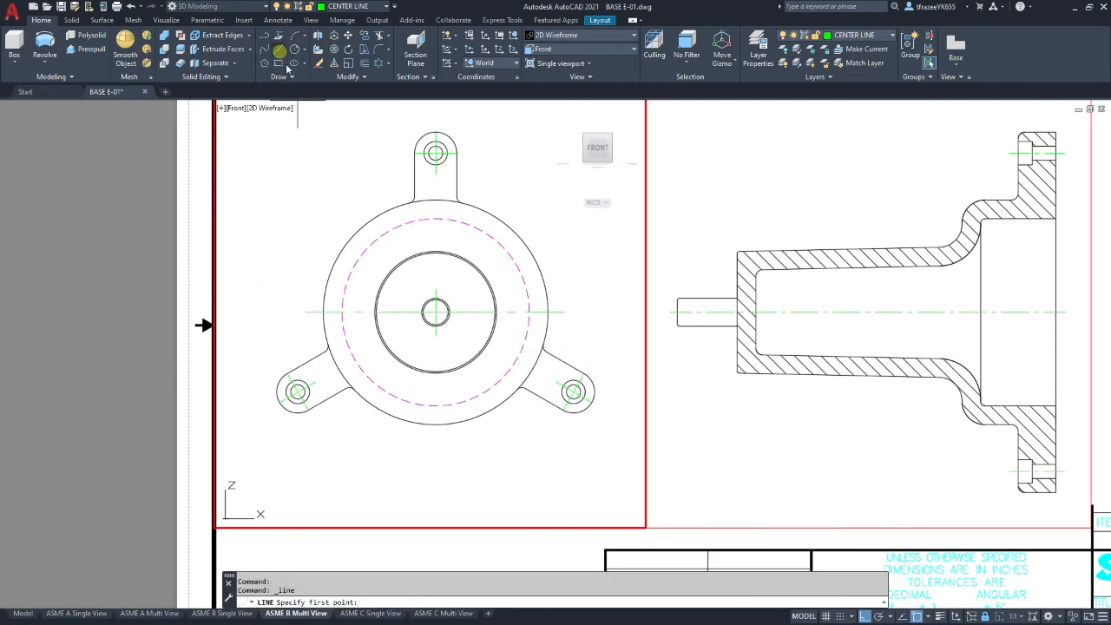
pyautogui.click(435, 314)
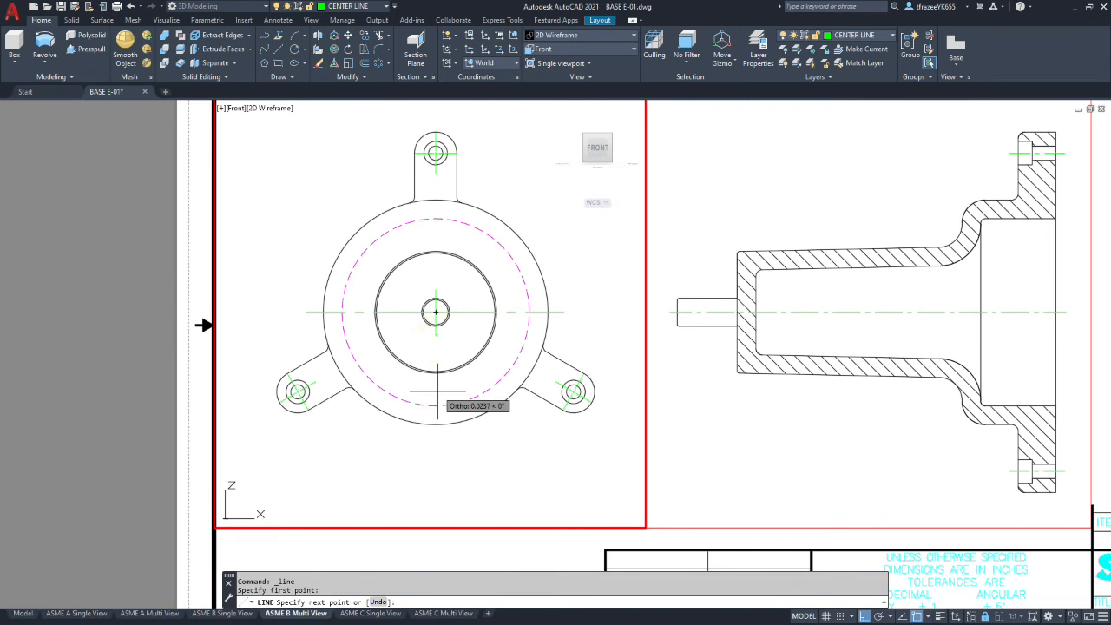
pyautogui.press('Escape')
# - Switch to paper space and draw a vertical centerline from the hub's center down past the outer circle
pyautogui.click(189, 211)
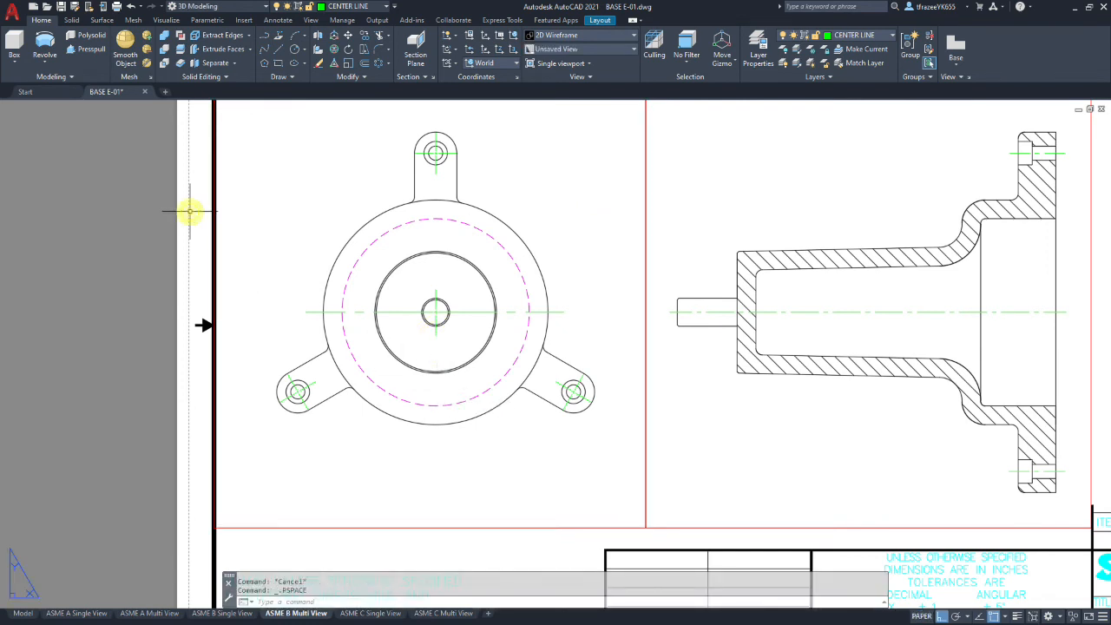
pyautogui.click(184, 227)
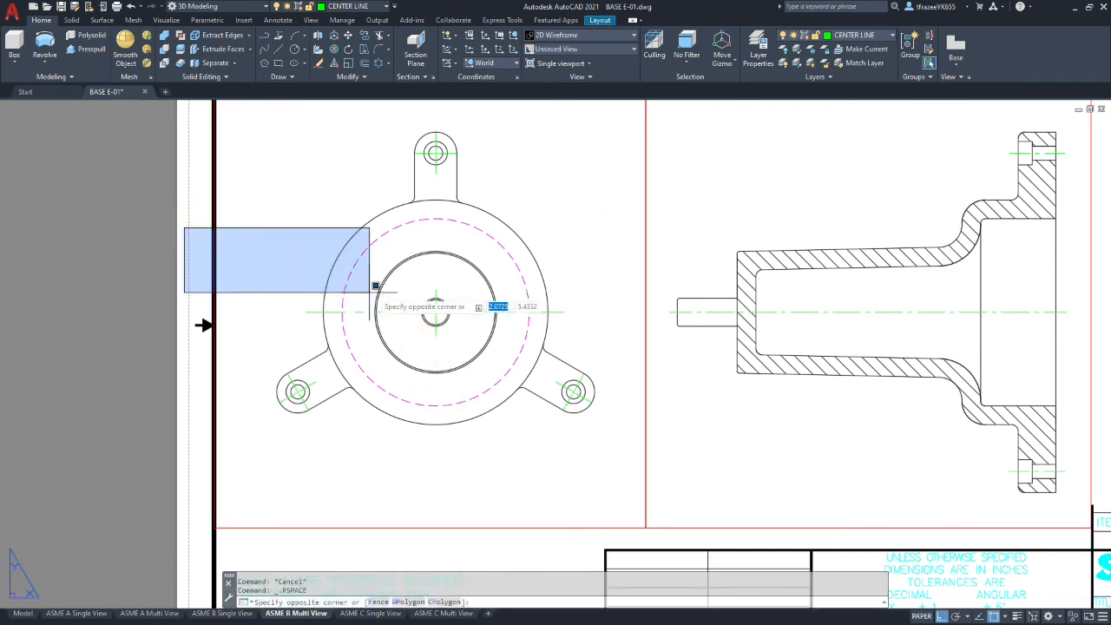
pyautogui.press('Escape')
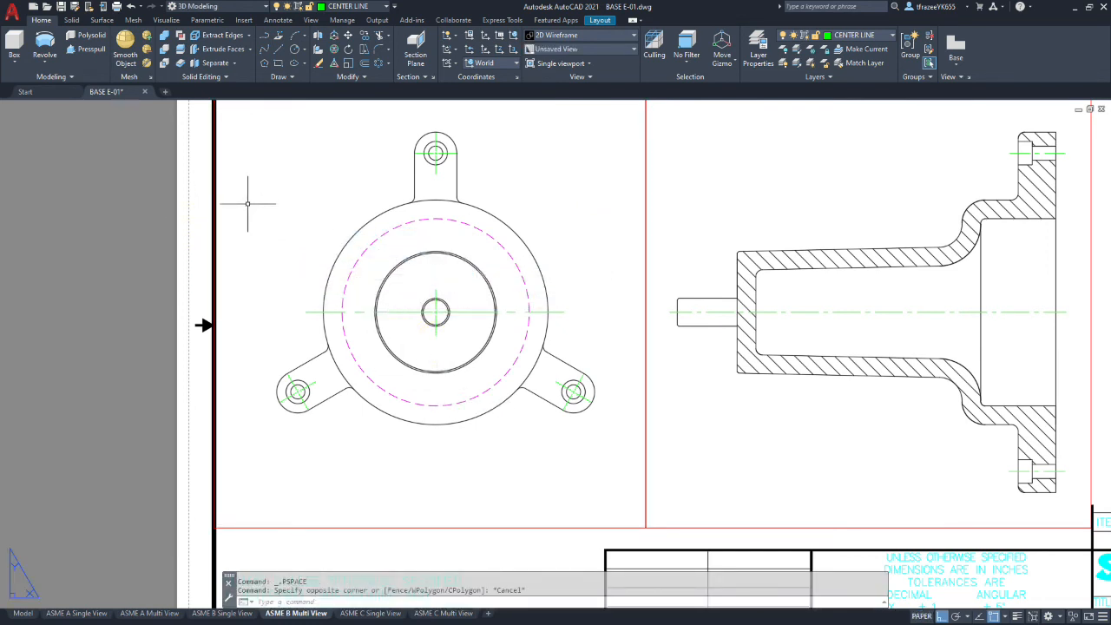
pyautogui.click(278, 50)
pyautogui.click(439, 344)
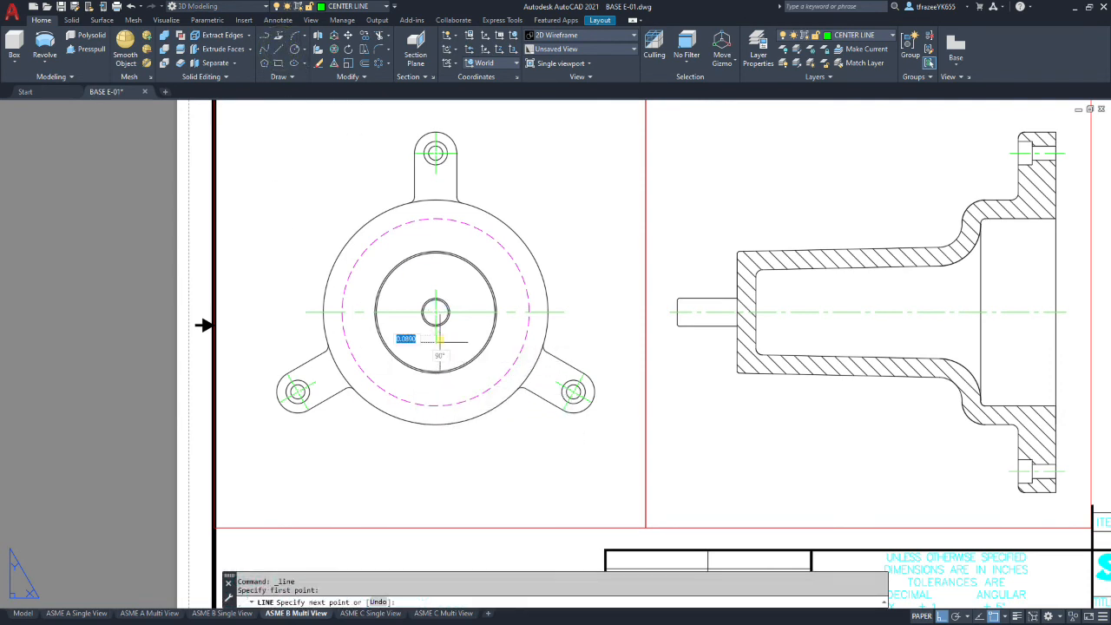
pyautogui.click(435, 435)
pyautogui.press('Escape')
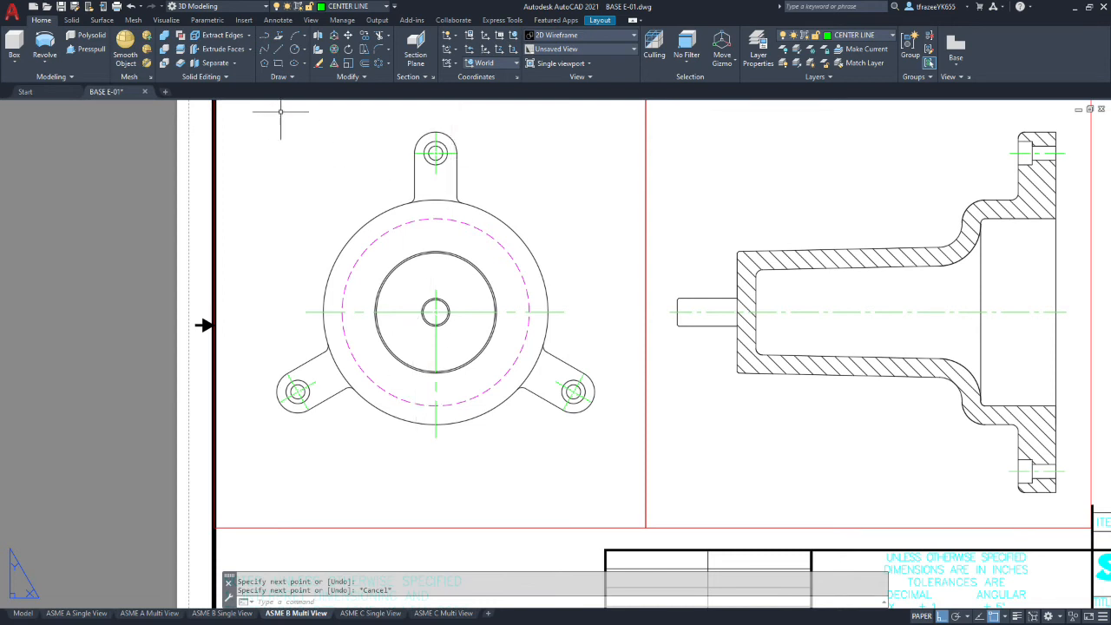
# - Draw an angled centerline in paper space from the hub's center to the center of the lower-left lug's hole
pyautogui.click(279, 49)
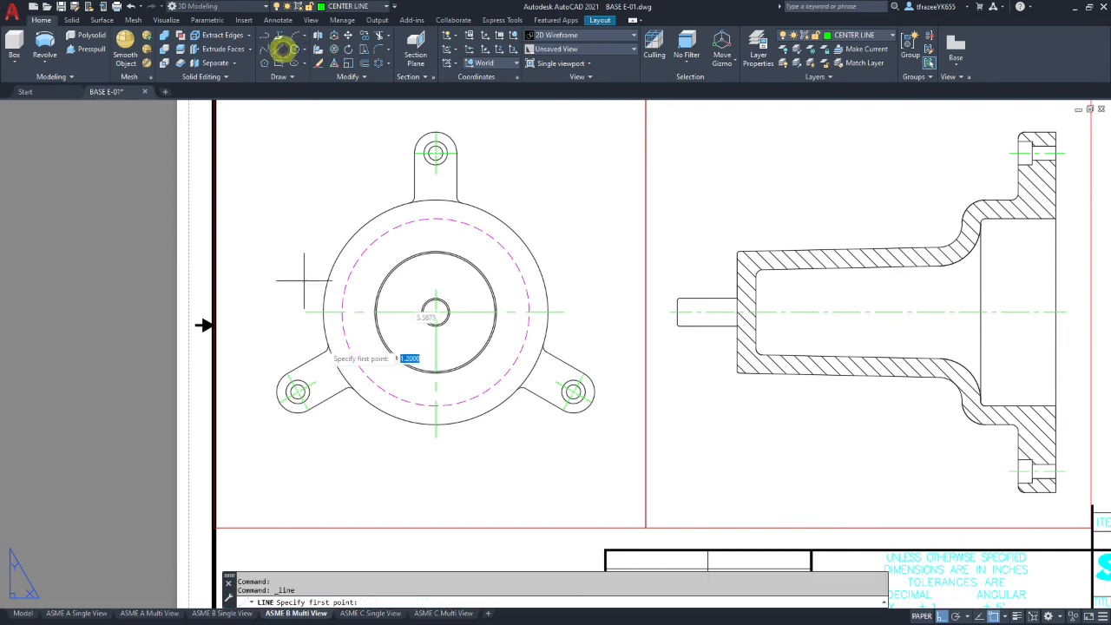
pyautogui.click(436, 312)
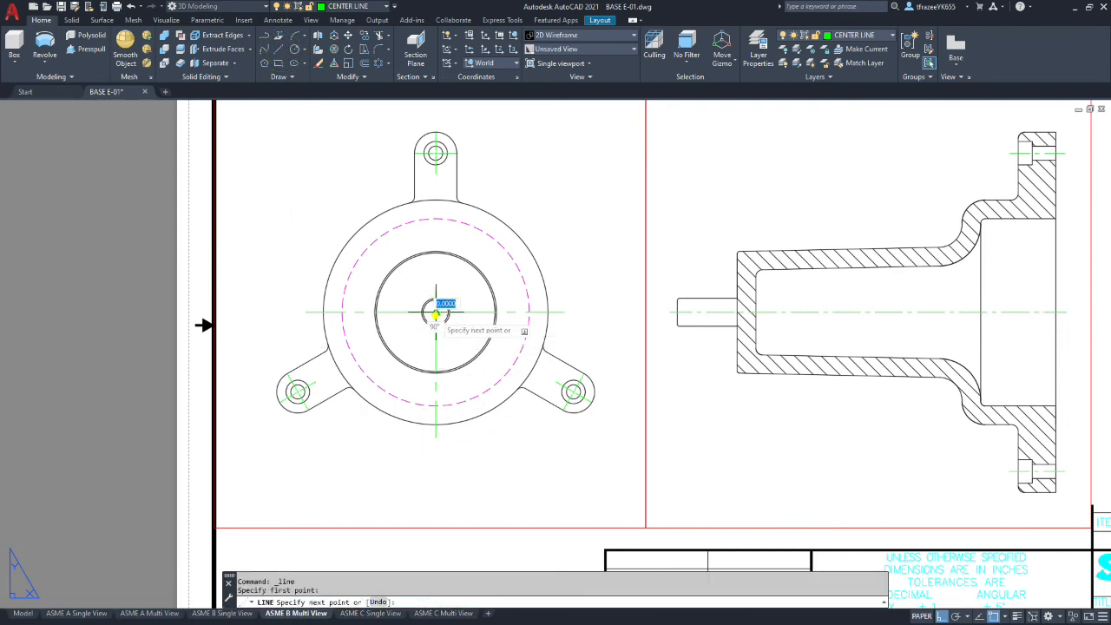
pyautogui.click(297, 391)
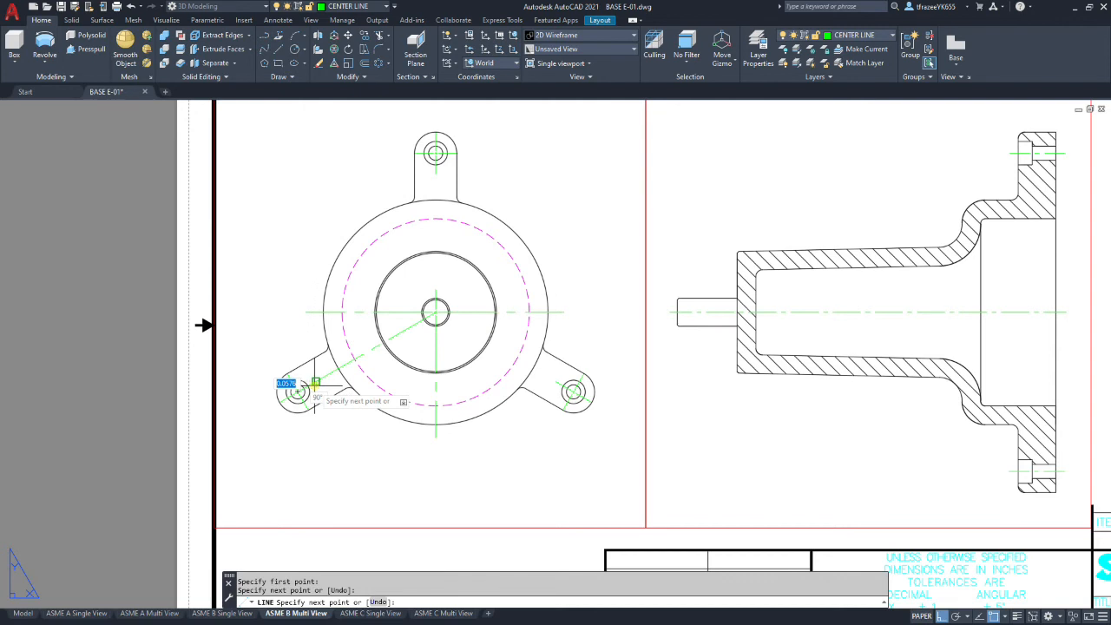
pyautogui.press('Escape')
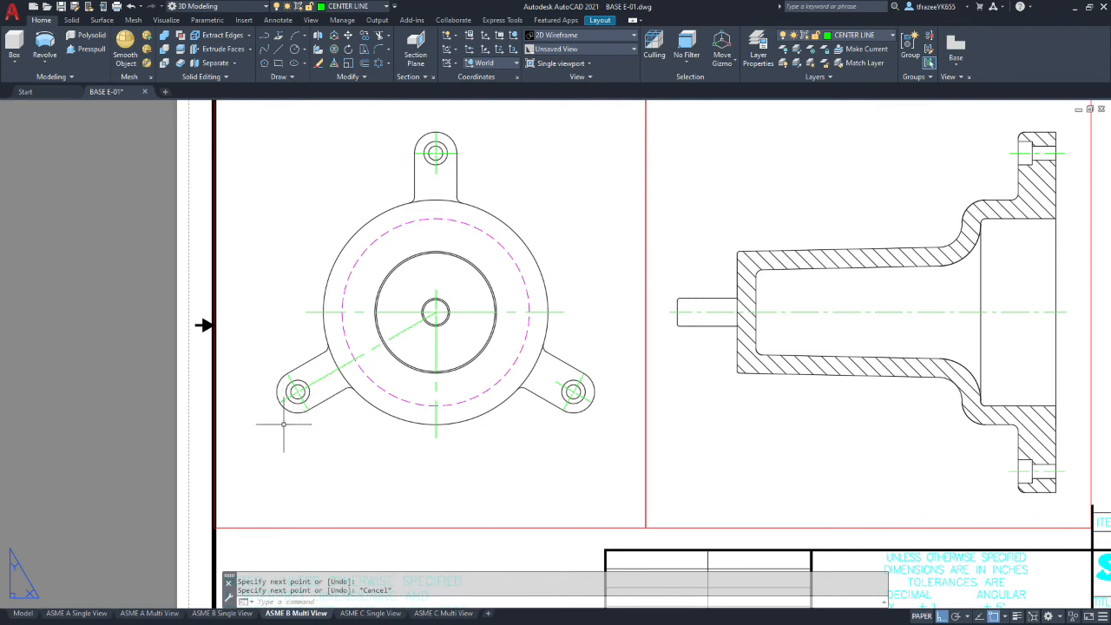
# - Activate the front view's viewport and stretch the outer end of the lower-left lug's center mark past the lug's rounded tip
pyautogui.scroll(6, 278, 404)
pyautogui.press('Escape')
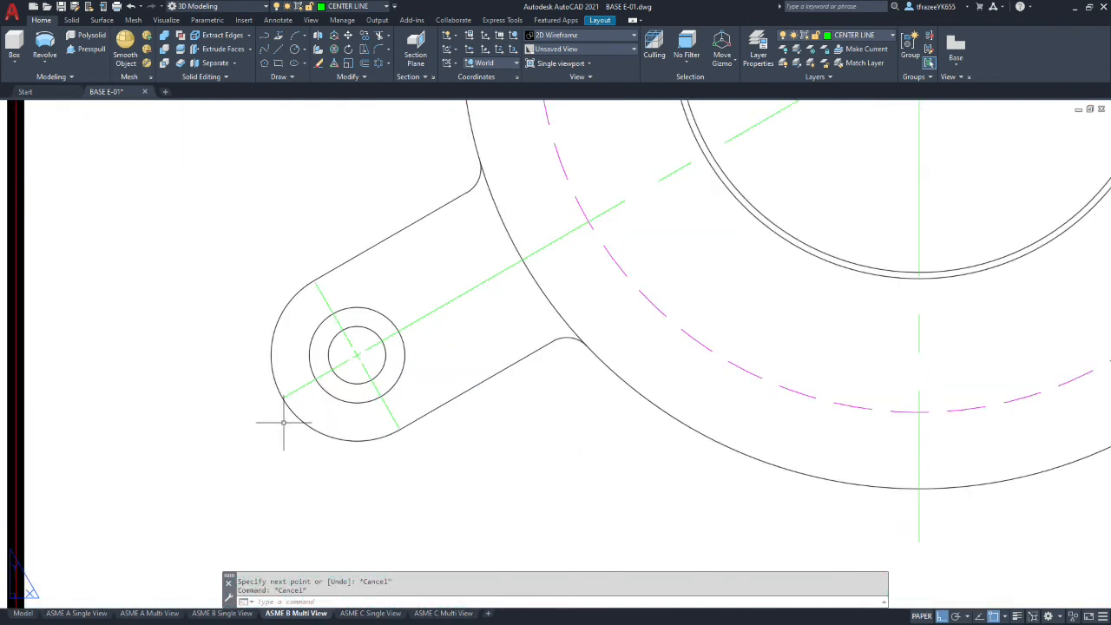
pyautogui.click(291, 395)
pyautogui.press('Escape')
pyautogui.click(290, 395)
pyautogui.doubleClick(289, 395)
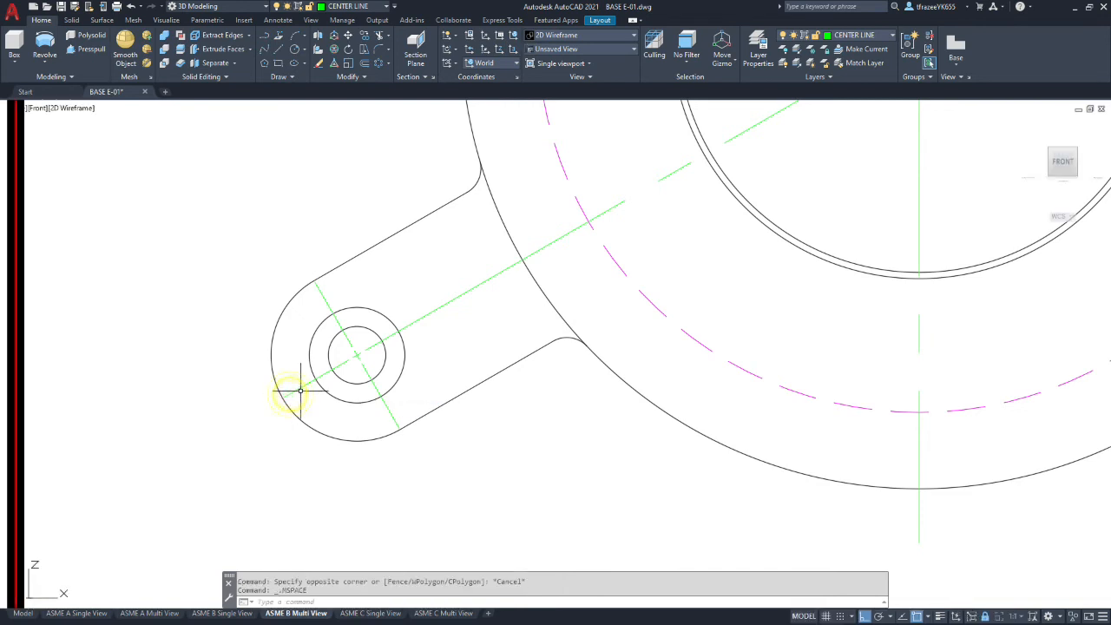
pyautogui.click(349, 357)
pyautogui.click(286, 395)
pyautogui.click(284, 395)
pyautogui.click(272, 404)
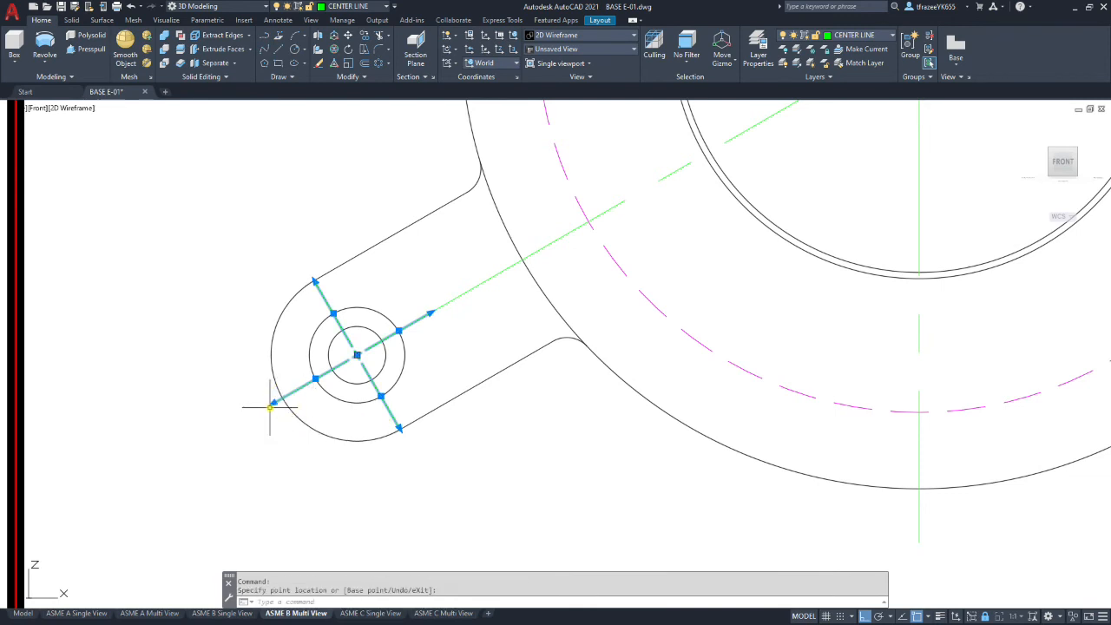
# - Lengthen the two crosswise ends of the lower-left lug's center mark slightly beyond the lug's edges and deselect it
pyautogui.click(399, 428)
pyautogui.click(409, 443)
pyautogui.click(409, 442)
pyautogui.click(317, 283)
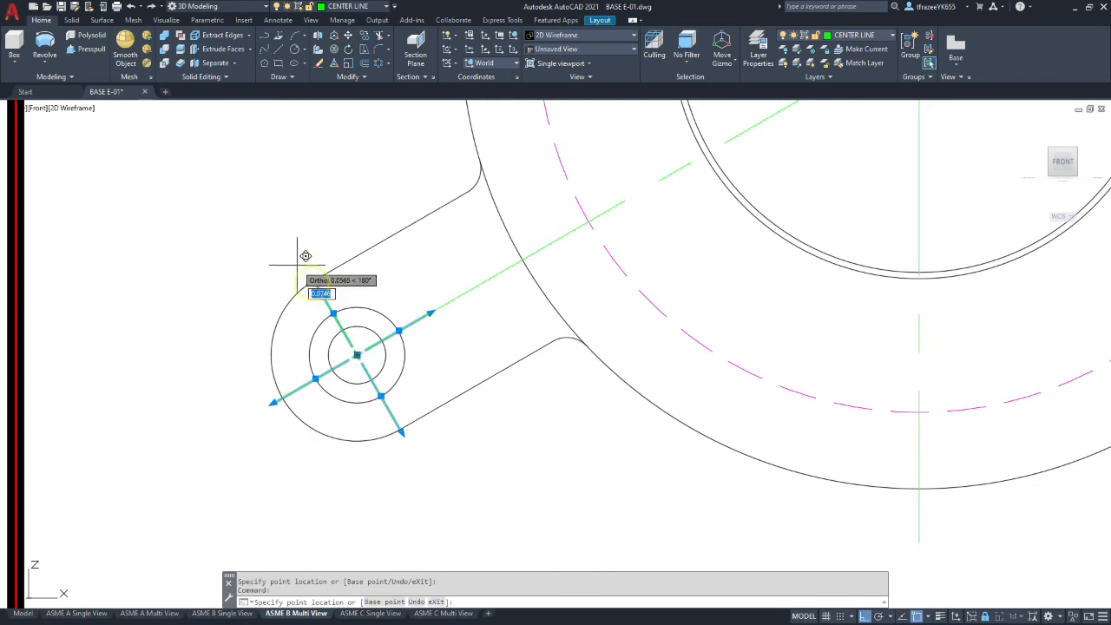
pyautogui.click(305, 265)
pyautogui.press('Escape')
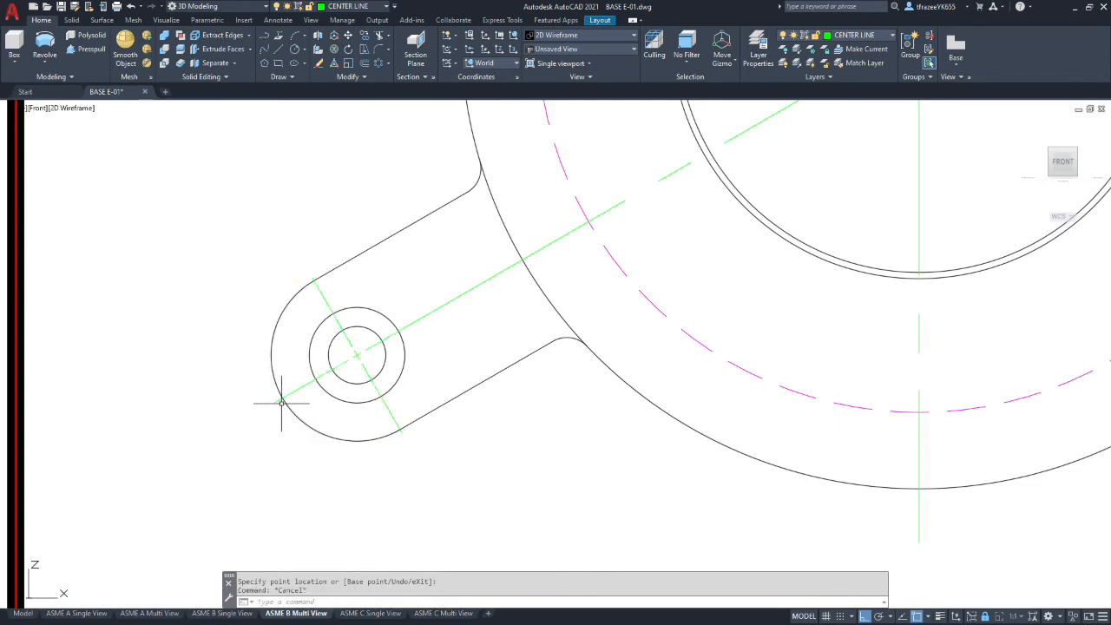
# - Stretch the outer end of the lower-left lug's center mark farther beyond the lug's rounded tip
pyautogui.click(279, 399)
pyautogui.click(280, 401)
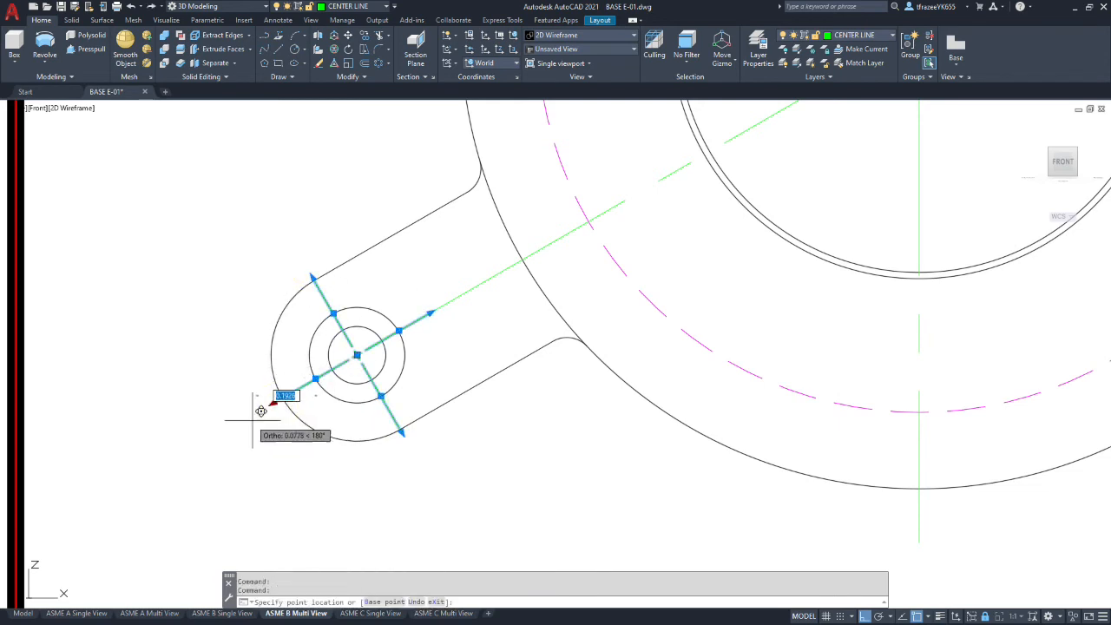
pyautogui.click(256, 410)
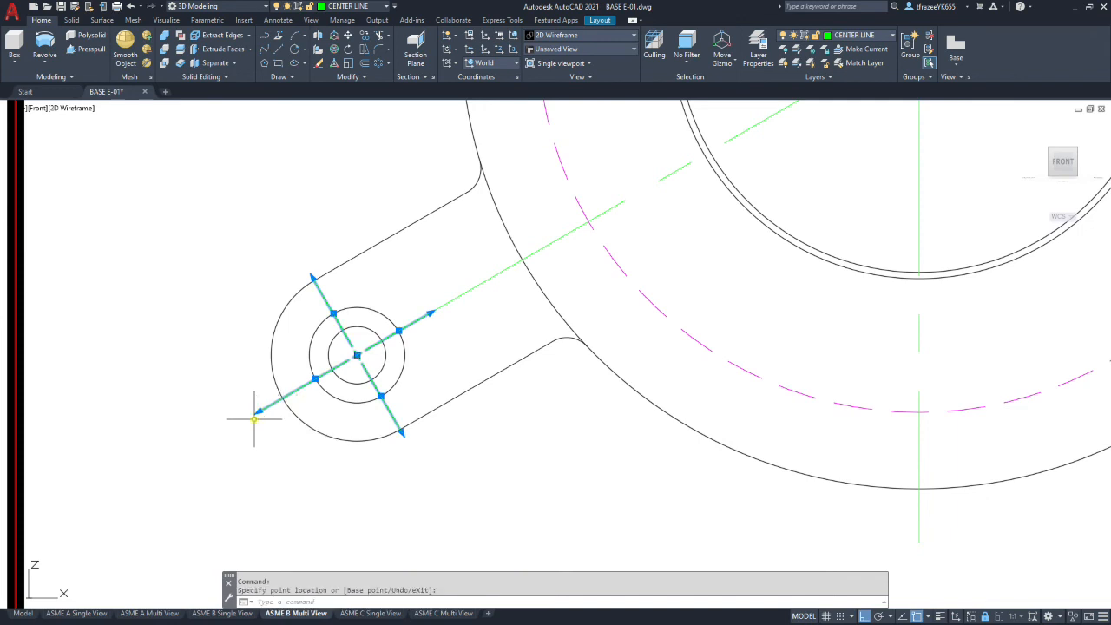
# - Extend both crosswise ends of the lower-left lug's center mark farther past the lug's edges, and clear the selection
pyautogui.click(404, 433)
pyautogui.click(414, 453)
pyautogui.click(404, 443)
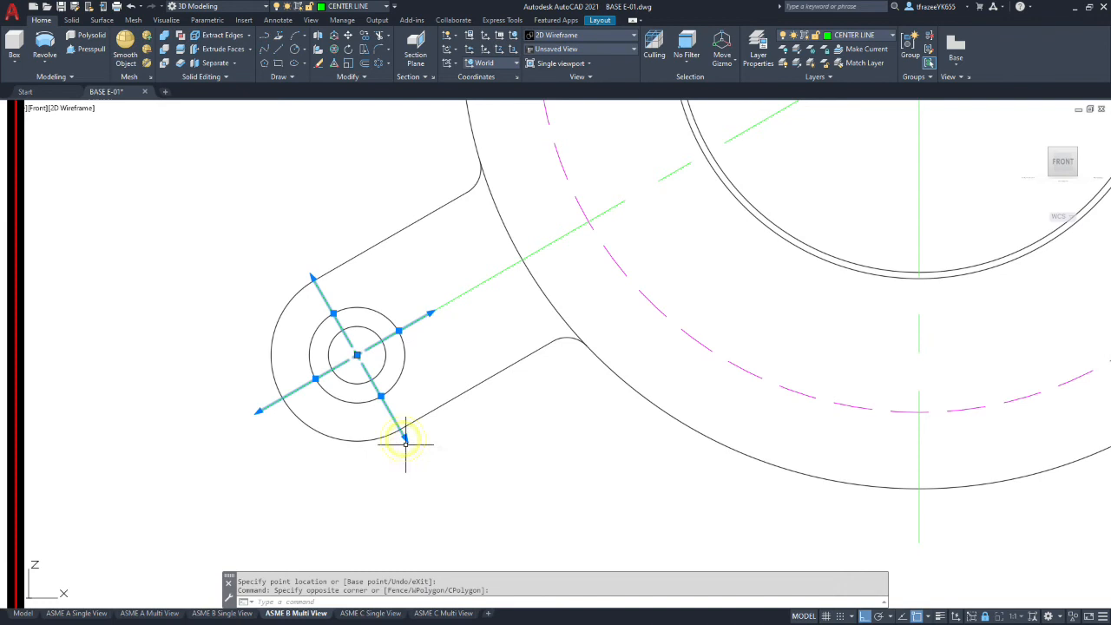
pyautogui.click(404, 438)
pyautogui.click(415, 453)
pyautogui.click(311, 276)
pyautogui.click(313, 278)
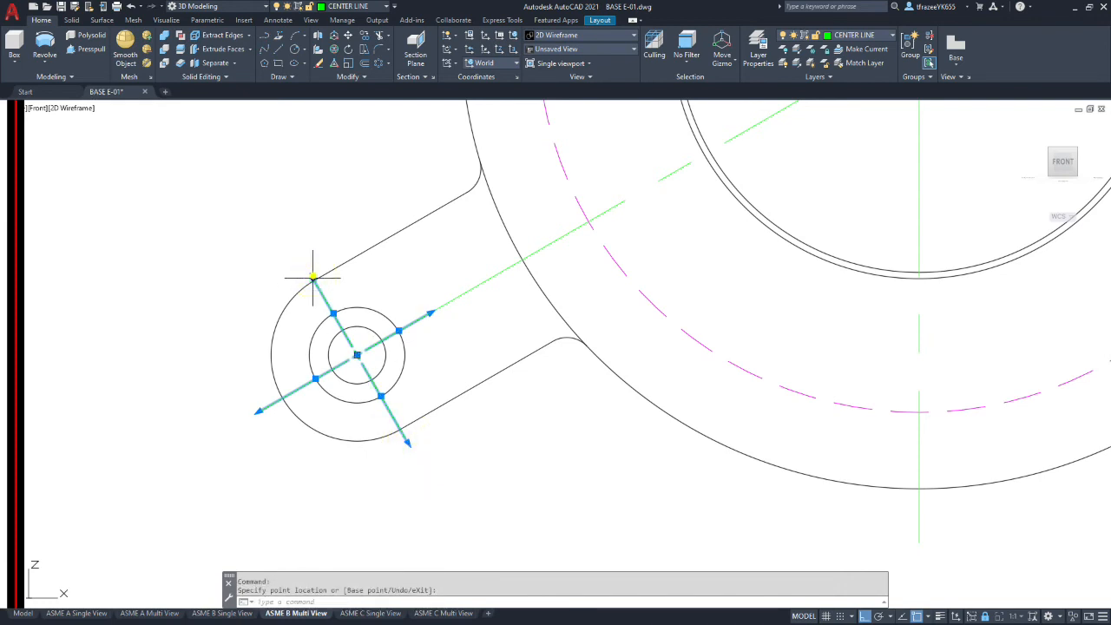
pyautogui.click(312, 278)
pyautogui.click(303, 263)
pyautogui.click(307, 268)
pyautogui.press('Escape')
pyautogui.press('Escape')
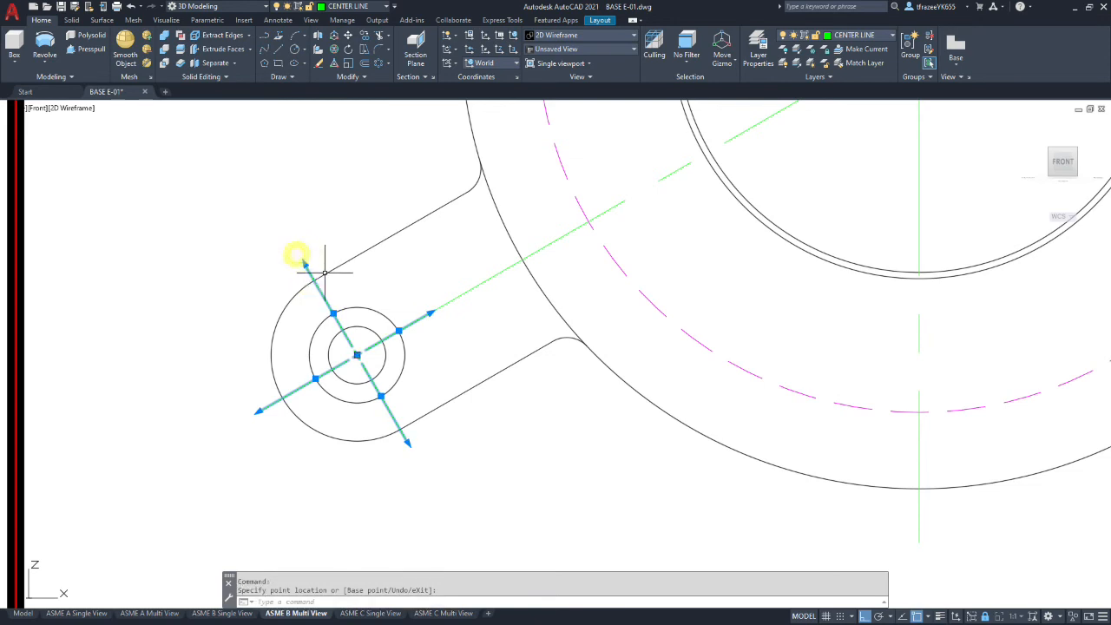
# - Stretch the outer end of the lower-right lug's center mark past the lug's rounded tip
pyautogui.scroll(-3, 403, 295)
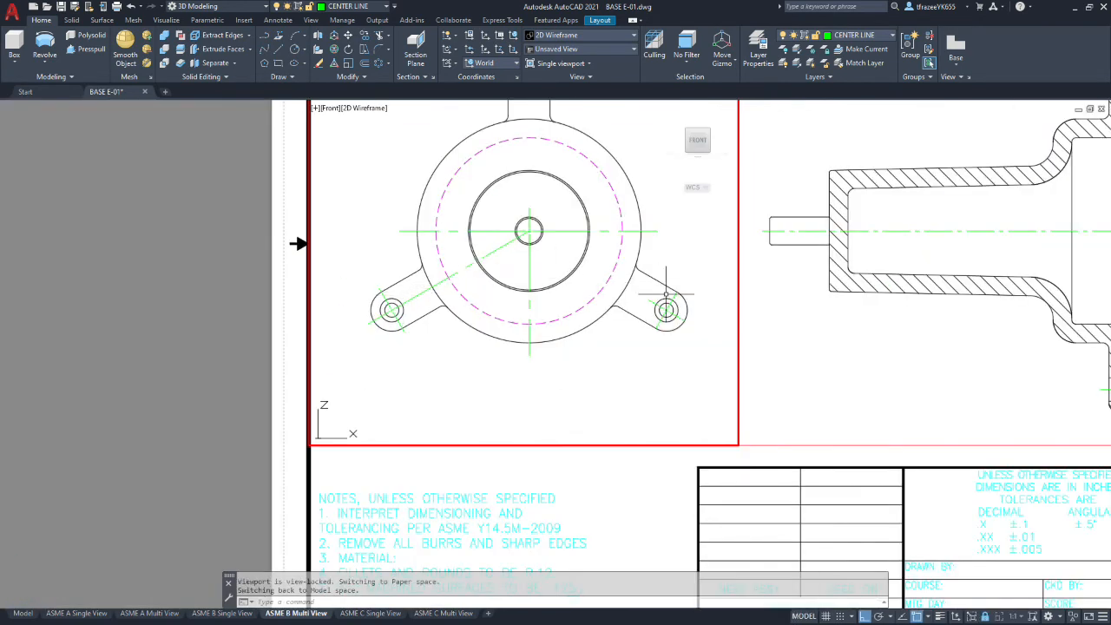
pyautogui.scroll(5, 677, 384)
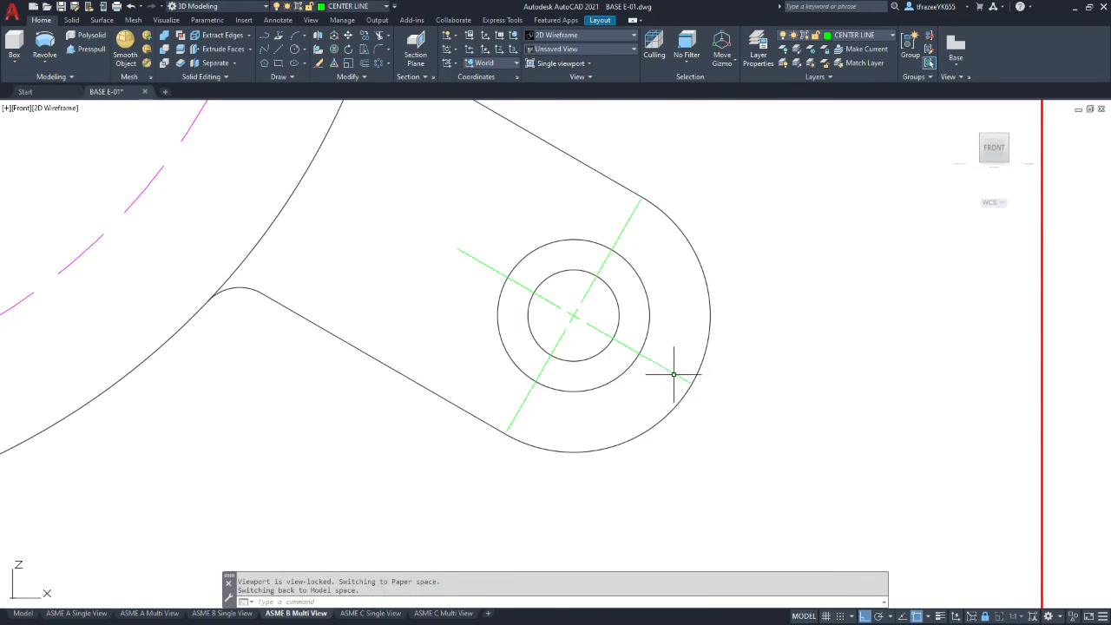
pyautogui.click(673, 375)
pyautogui.click(688, 380)
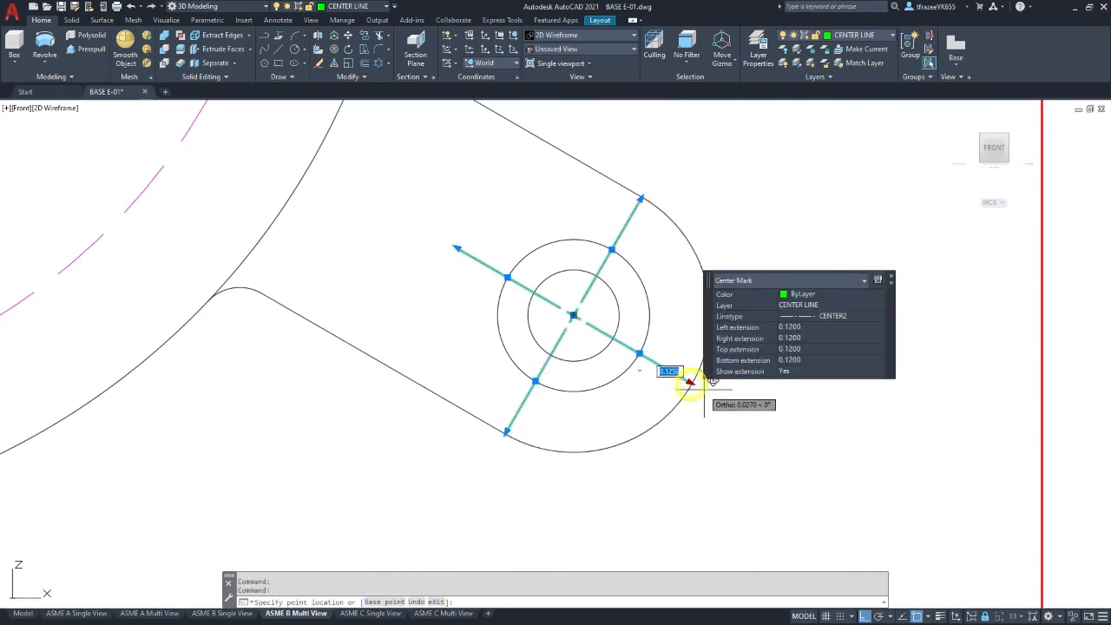
pyautogui.click(710, 393)
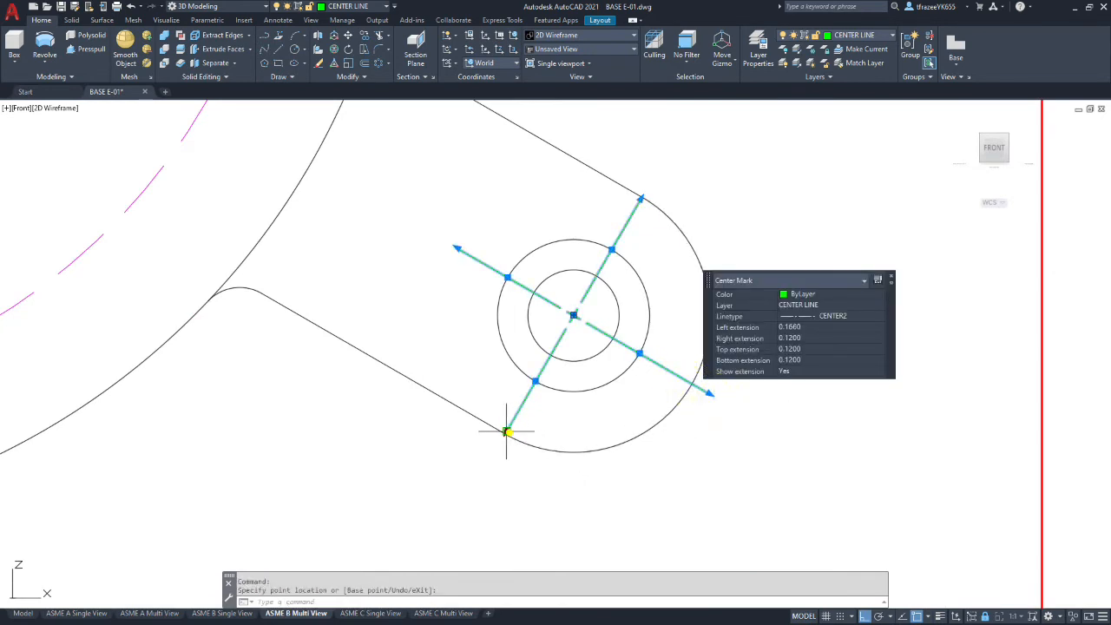
# - Lengthen the two crosswise ends of the lower-right lug's center mark beyond the lug's edges
pyautogui.click(492, 458)
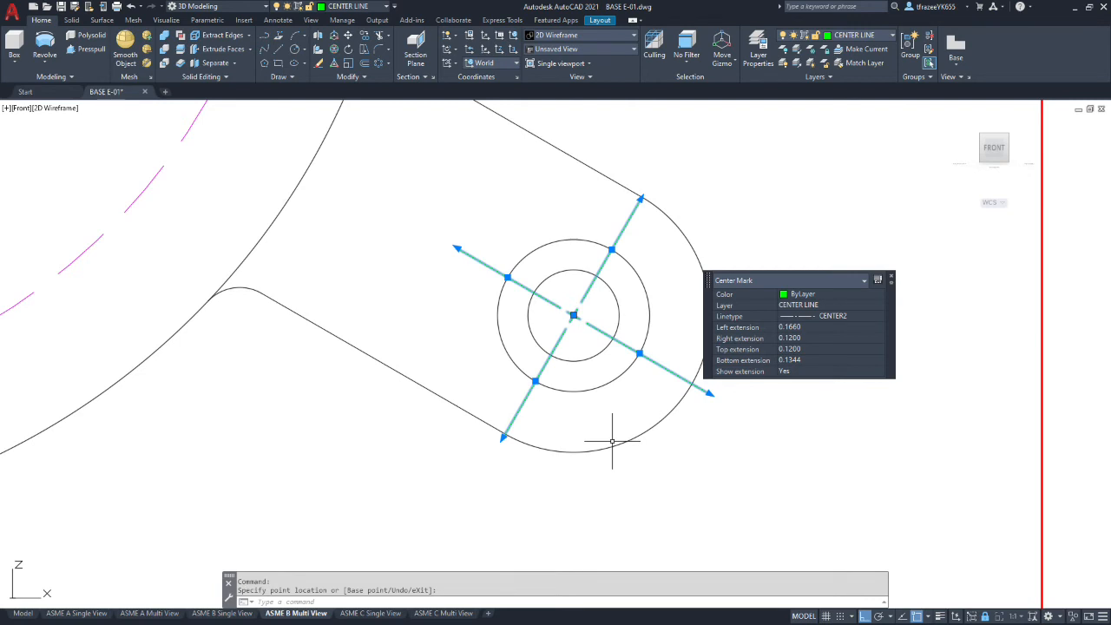
pyautogui.click(641, 197)
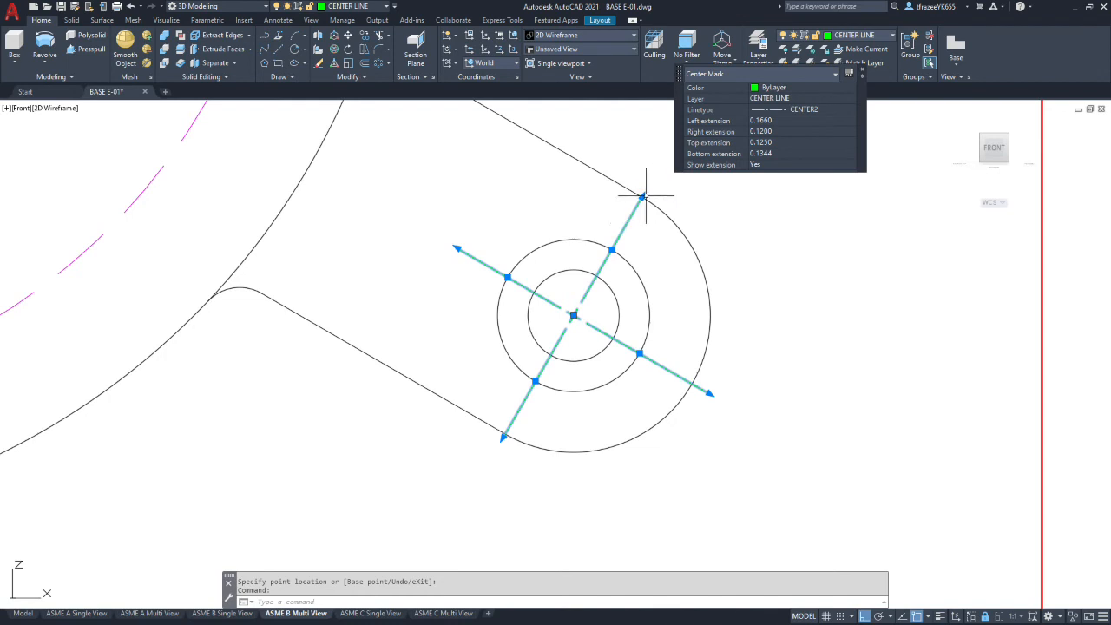
pyautogui.click(641, 196)
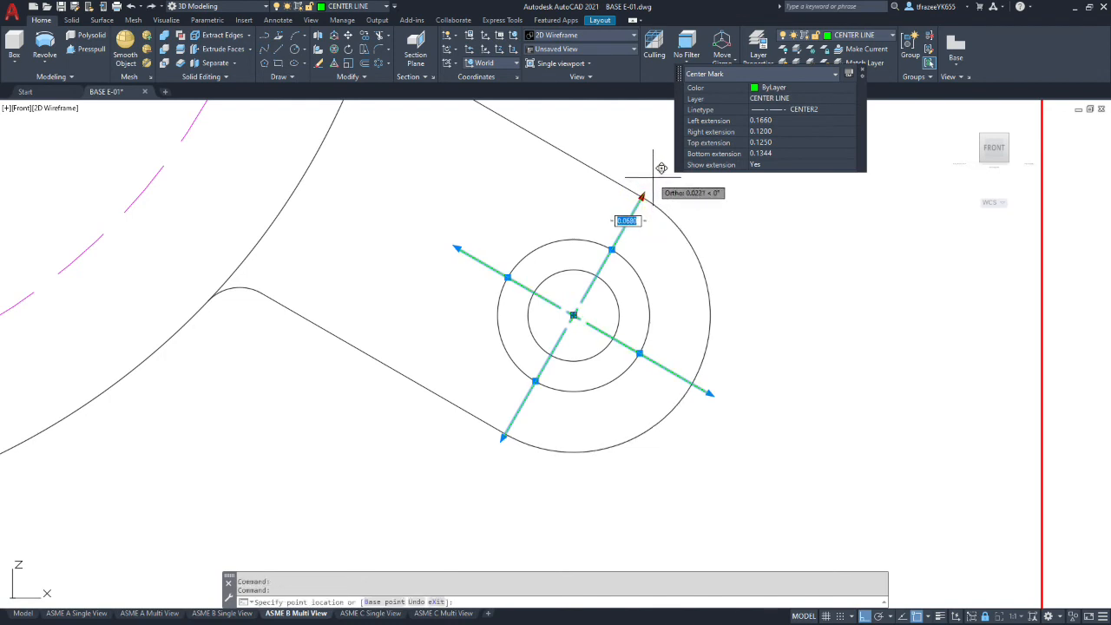
pyautogui.click(652, 177)
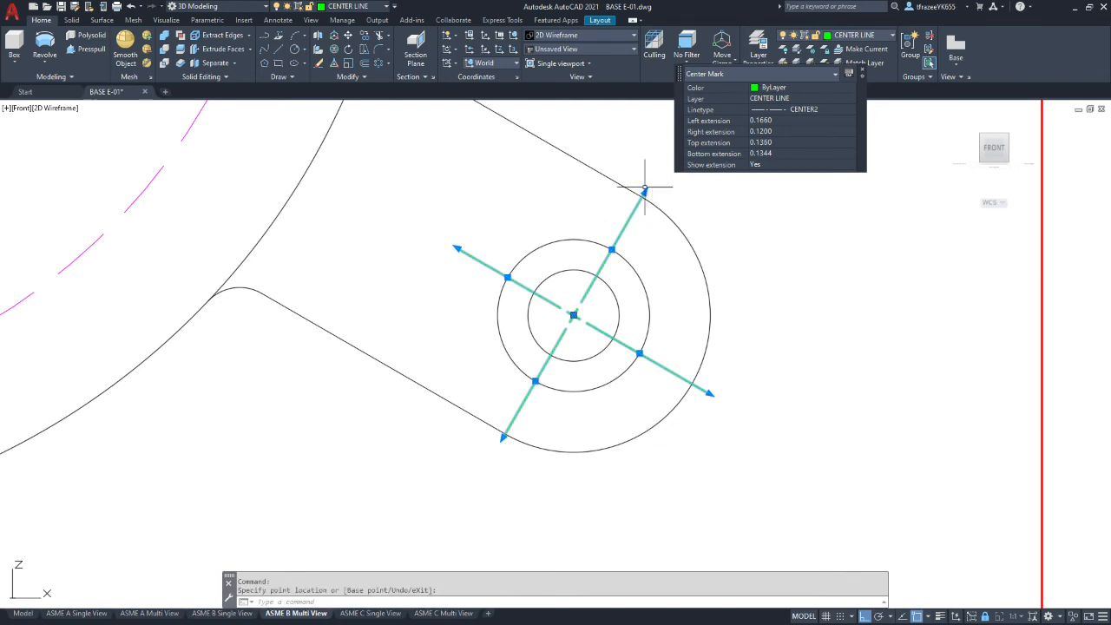
pyautogui.click(643, 191)
pyautogui.click(649, 182)
pyautogui.click(647, 185)
pyautogui.click(654, 174)
pyautogui.click(731, 269)
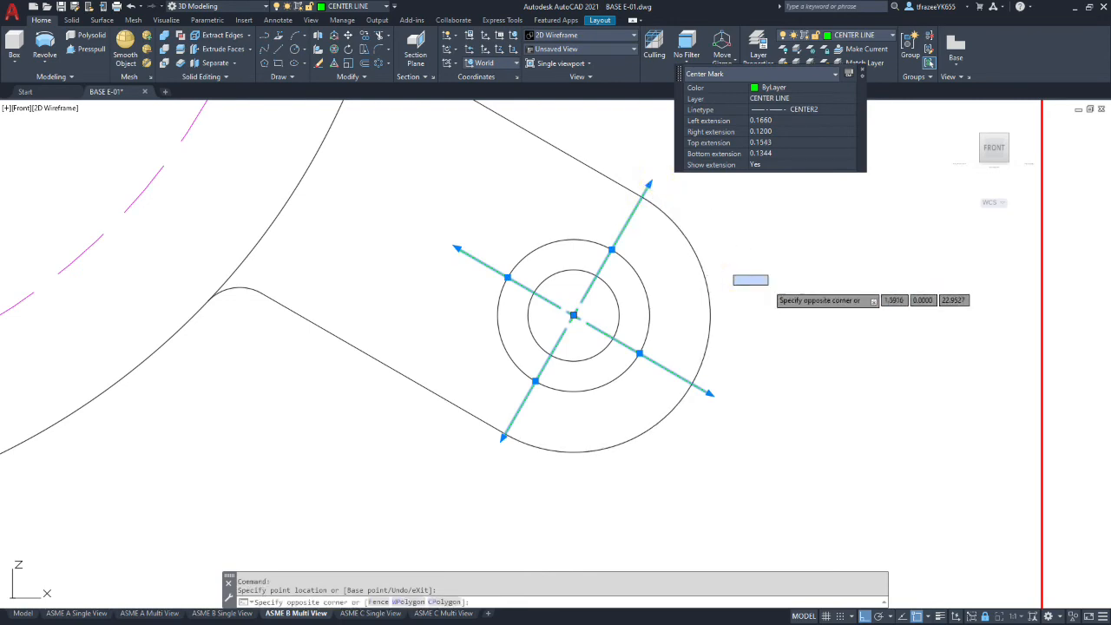
pyautogui.press('Escape')
# - Stretch both horizontal ends of the top lug's center mark beyond the lug's sides and deselect the center marks
pyautogui.scroll(-6, 764, 286)
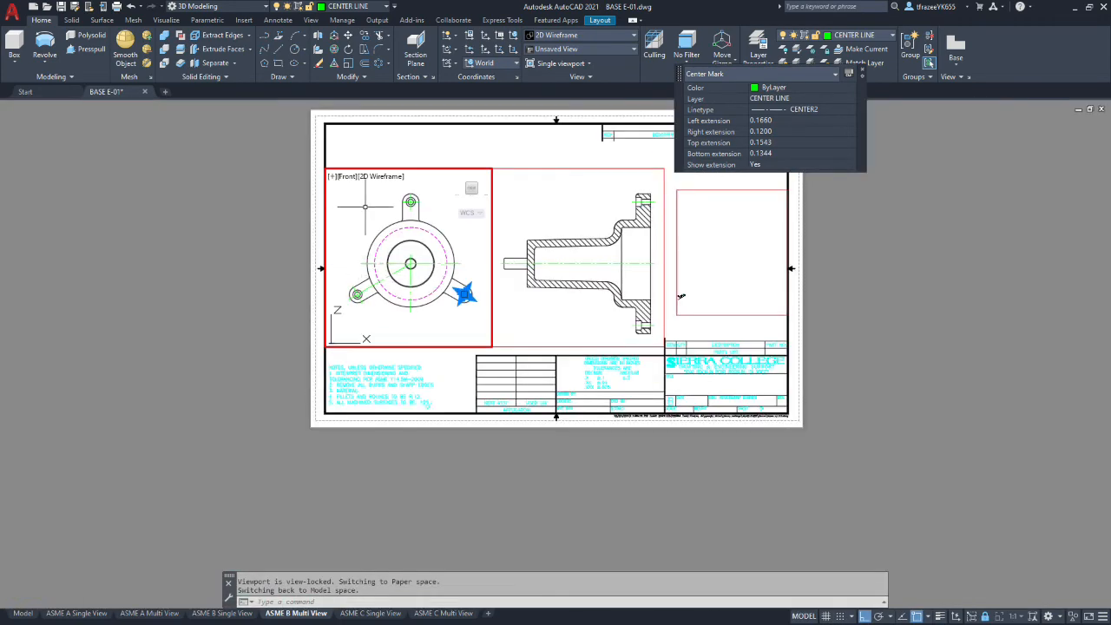
pyautogui.scroll(2, 393, 203)
pyautogui.scroll(4, 392, 204)
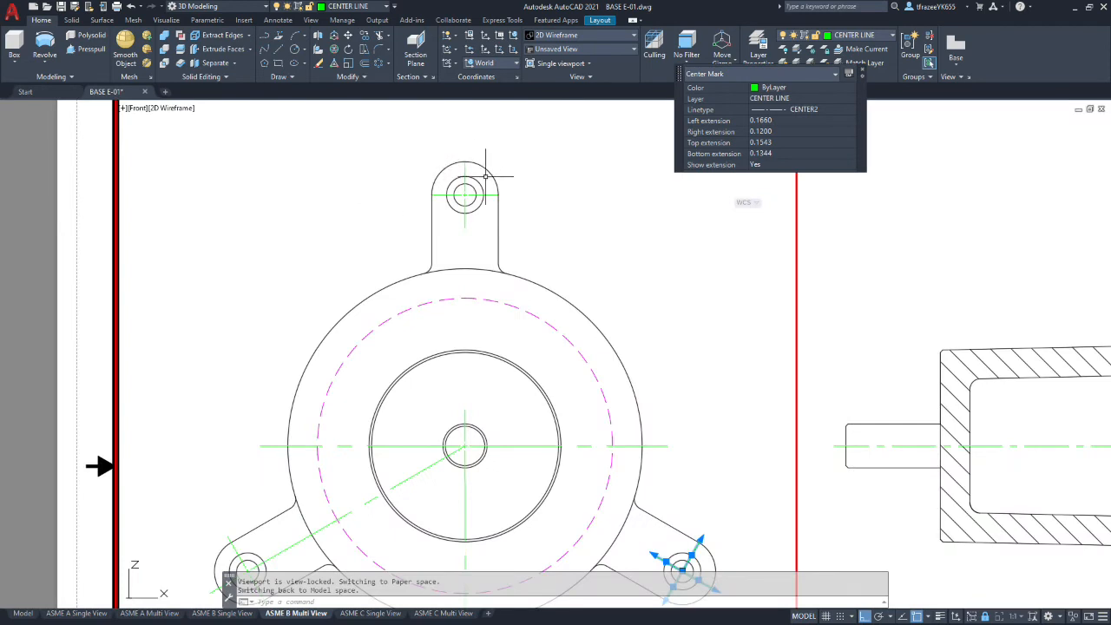
pyautogui.scroll(7, 485, 176)
pyautogui.click(525, 178)
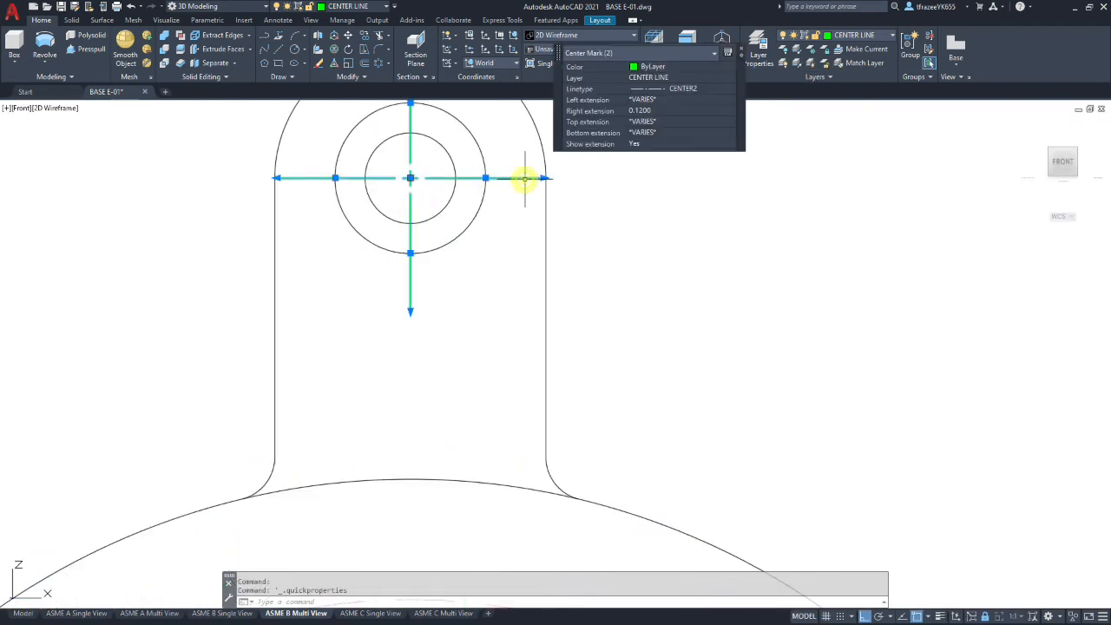
pyautogui.click(544, 178)
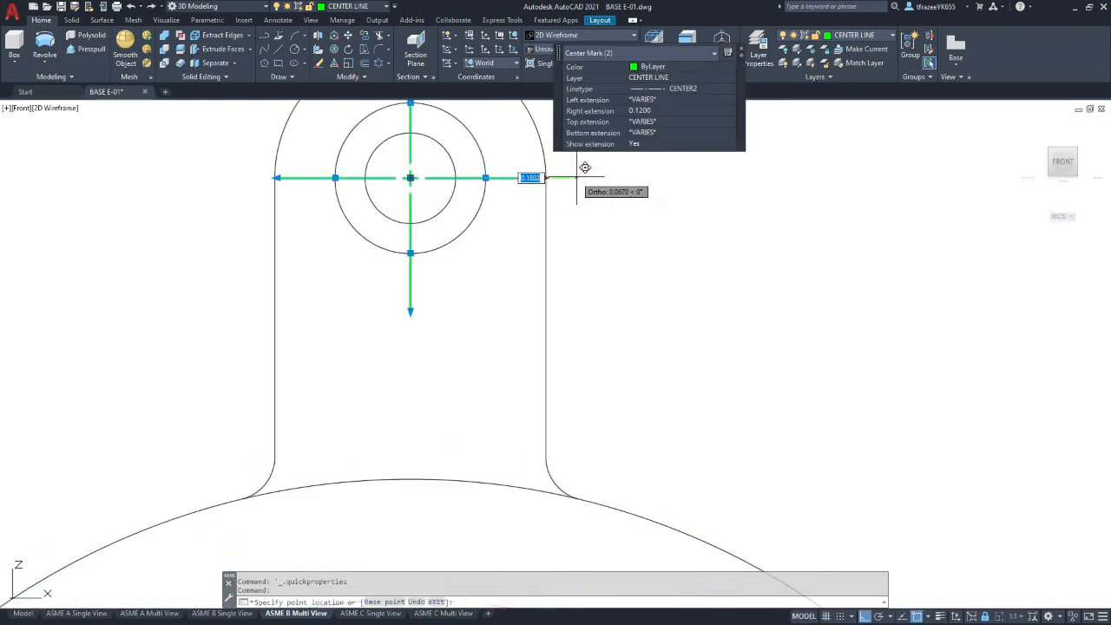
pyautogui.click(580, 176)
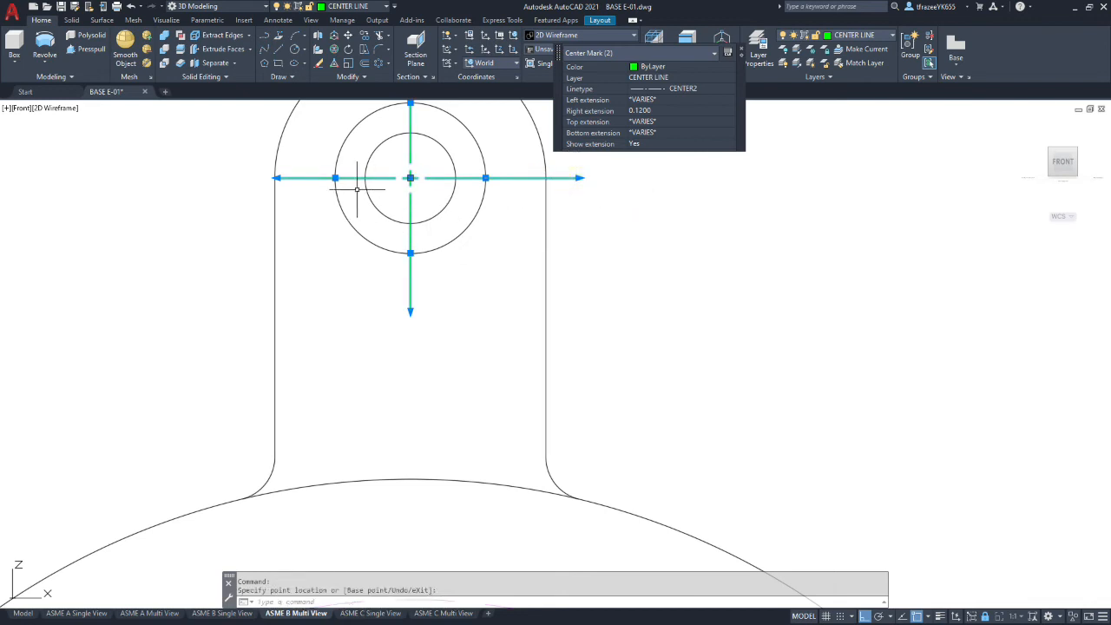
pyautogui.click(274, 178)
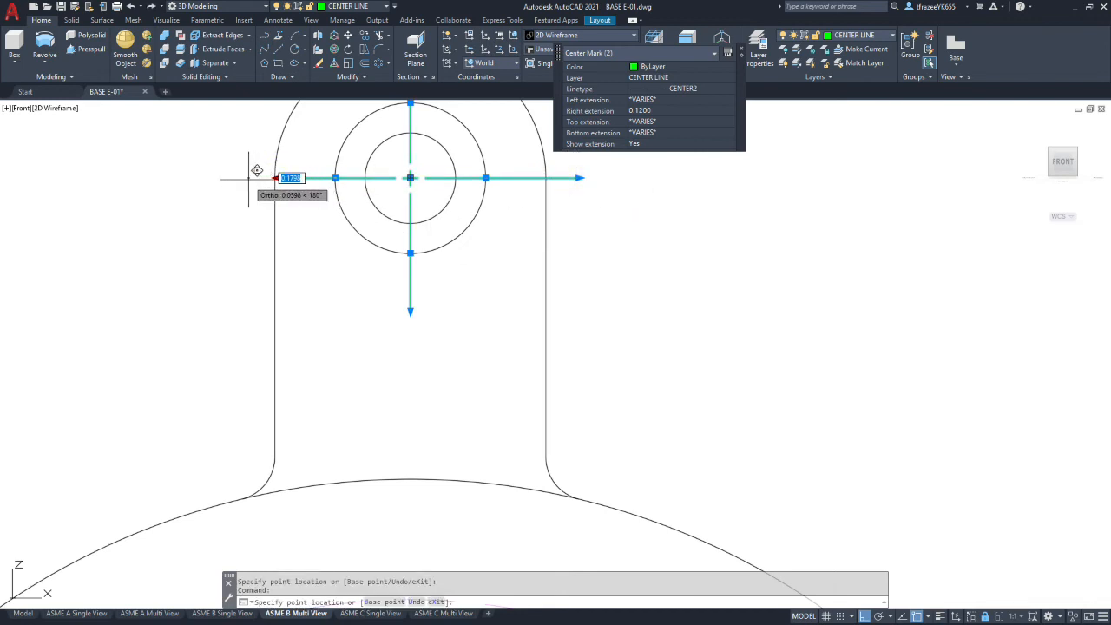
pyautogui.click(243, 176)
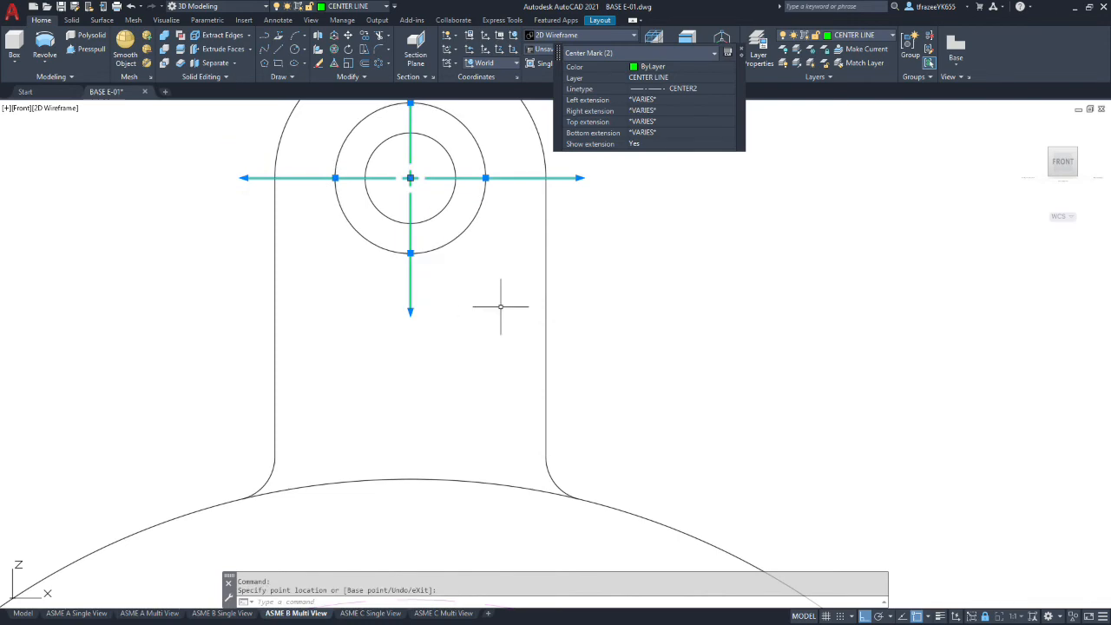
pyautogui.scroll(-8, 501, 307)
pyautogui.scroll(5, 470, 380)
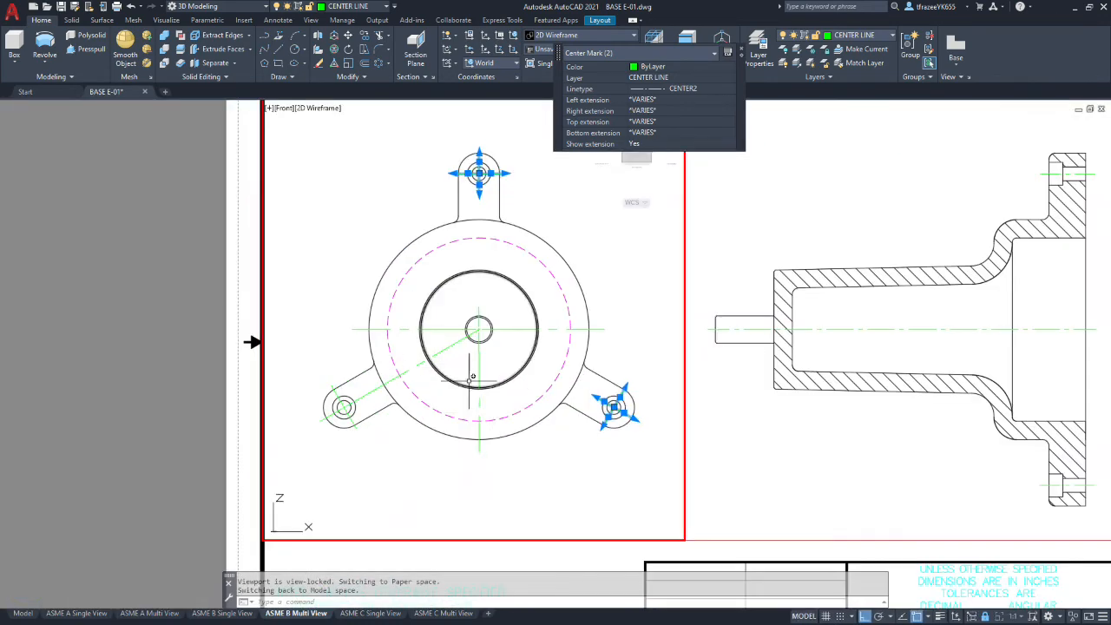
pyautogui.press('Escape')
# - Make layer PROFILE VISIBLE LINES current and draw a vertical paper-space line from the hub center mark's upper end to the top lug center mark's lower end
pyautogui.scroll(-5, 542, 449)
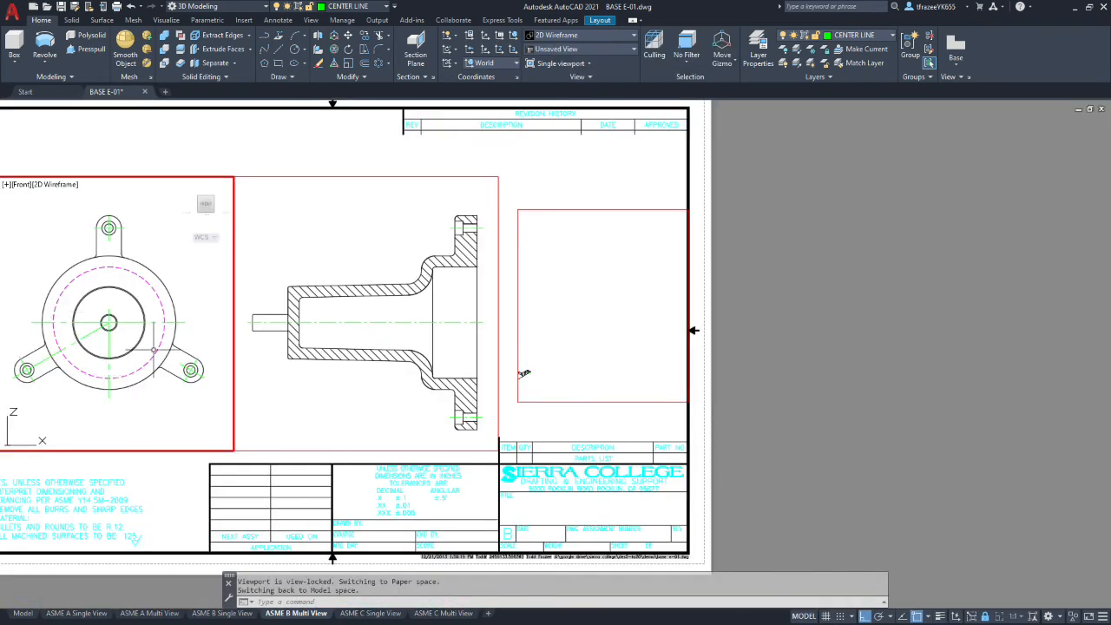
pyautogui.scroll(4, 732, 384)
pyautogui.scroll(-5, 213, 338)
pyautogui.scroll(5, 176, 334)
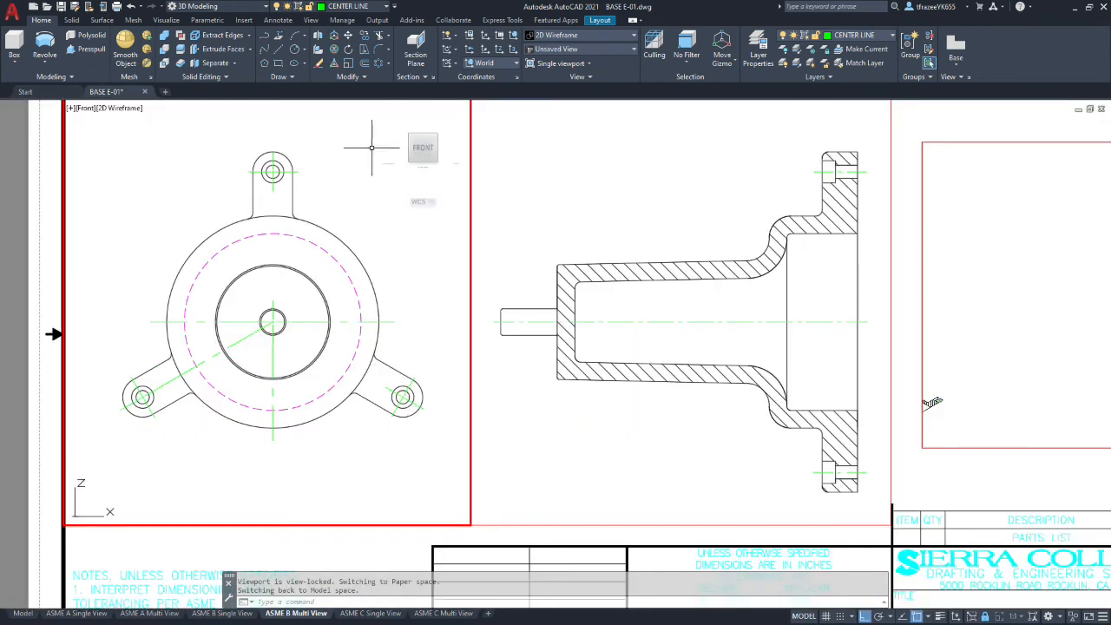
pyautogui.click(892, 36)
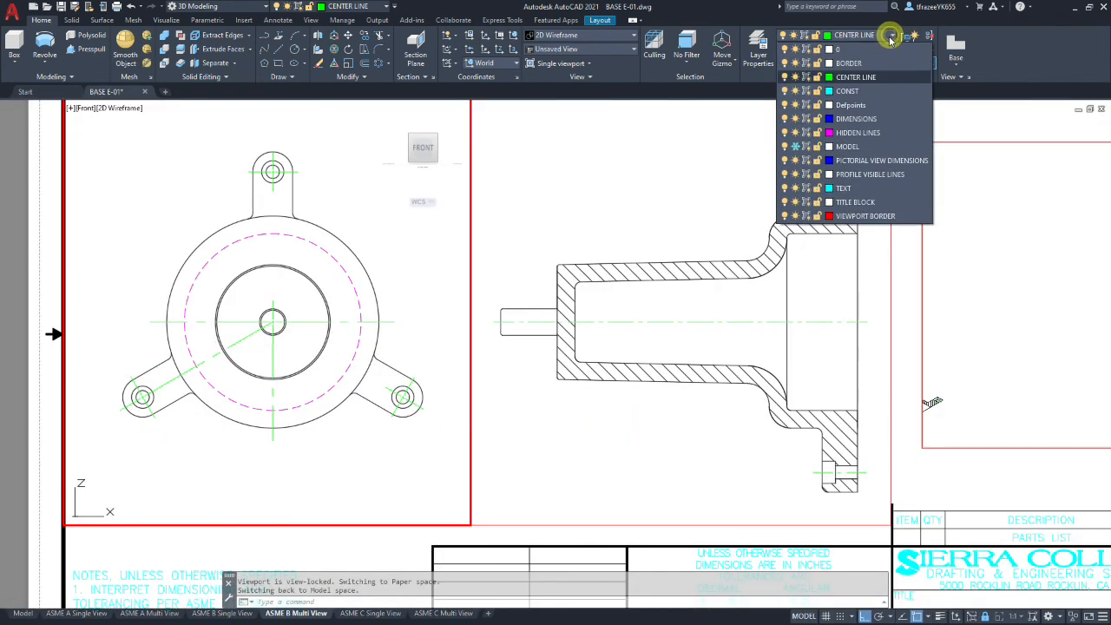
pyautogui.click(872, 175)
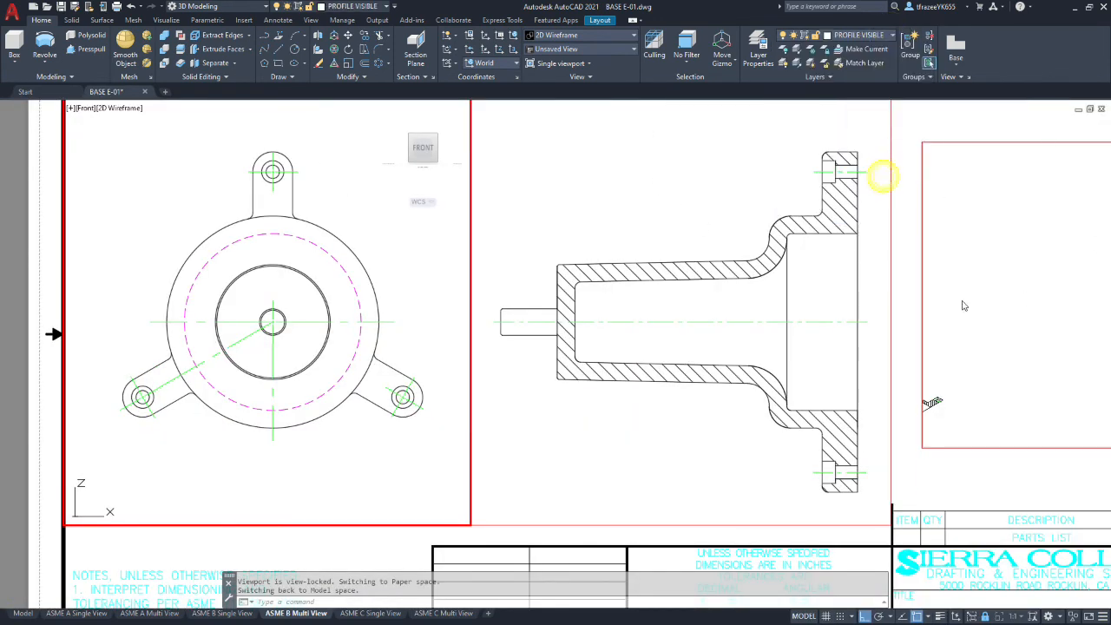
pyautogui.click(266, 36)
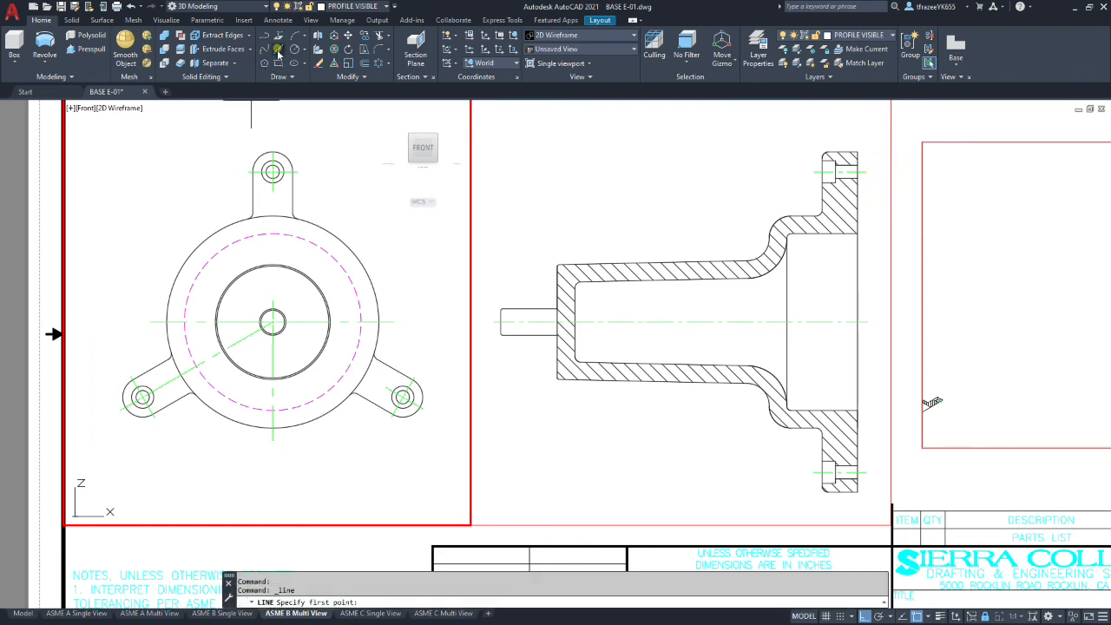
pyautogui.click(271, 322)
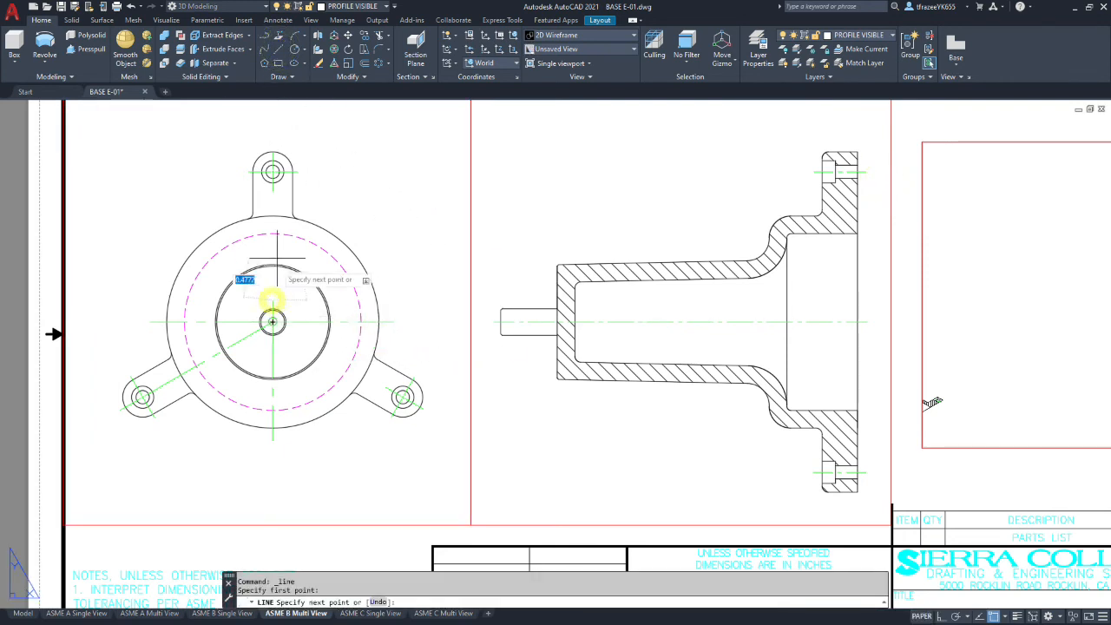
pyautogui.click(273, 191)
pyautogui.press('Escape')
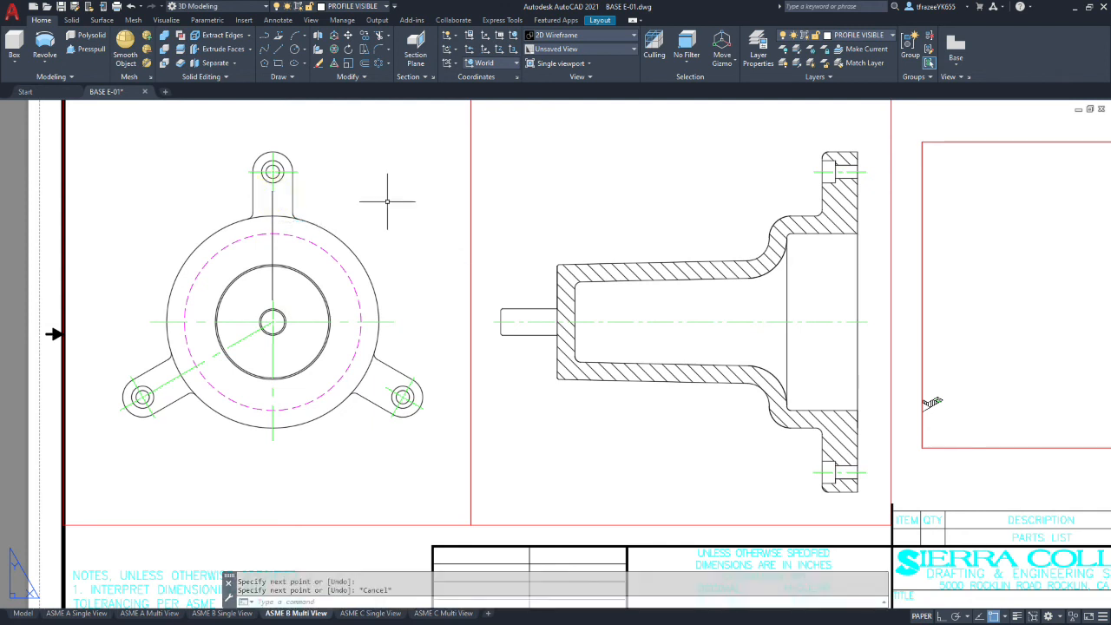
# - Draw an angled line from the hub's center to the inner end of the lower-right lug's center mark
pyautogui.click(266, 36)
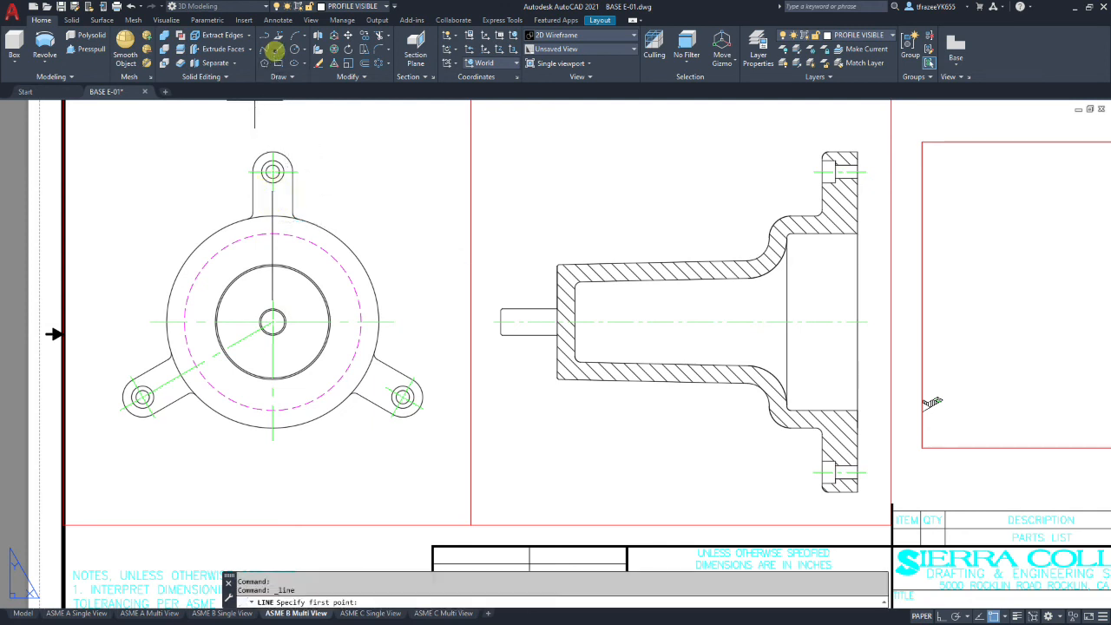
pyautogui.click(272, 322)
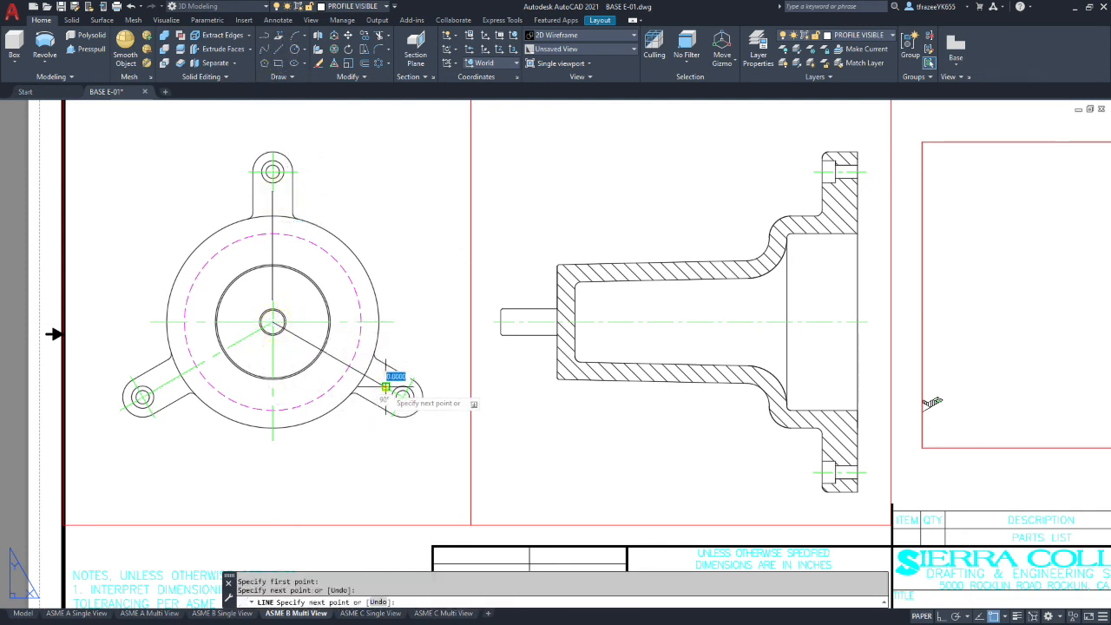
pyautogui.click(402, 396)
pyautogui.press('Escape')
# - Draw a short vertical line with Ortho on, from the upper end of the top lug's center mark to above the lug
pyautogui.click(266, 37)
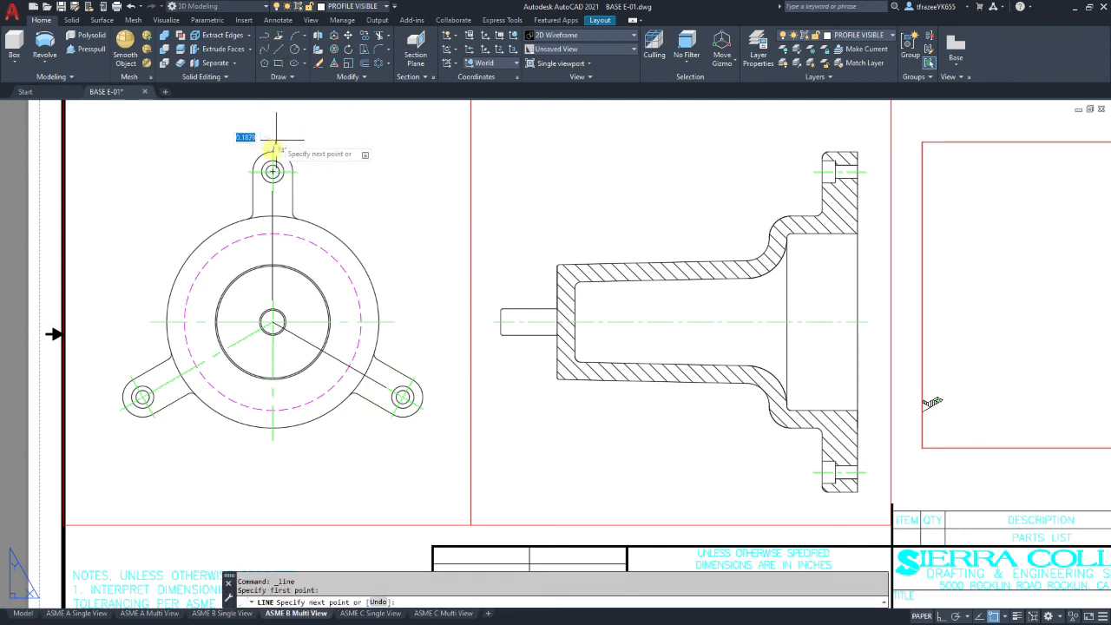
pyautogui.click(273, 171)
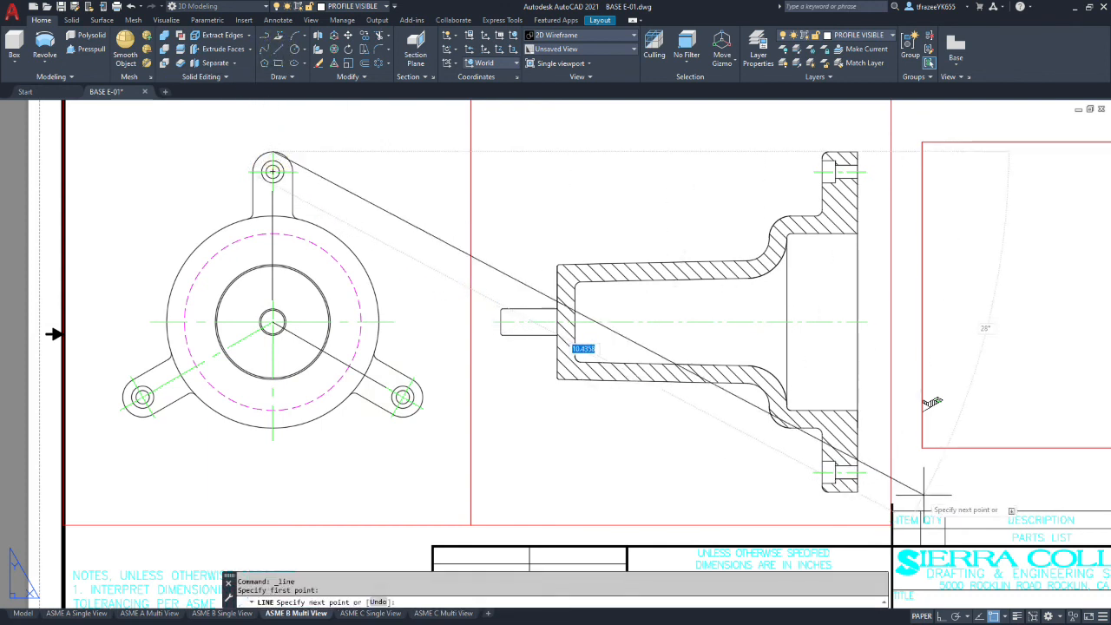
pyautogui.click(944, 616)
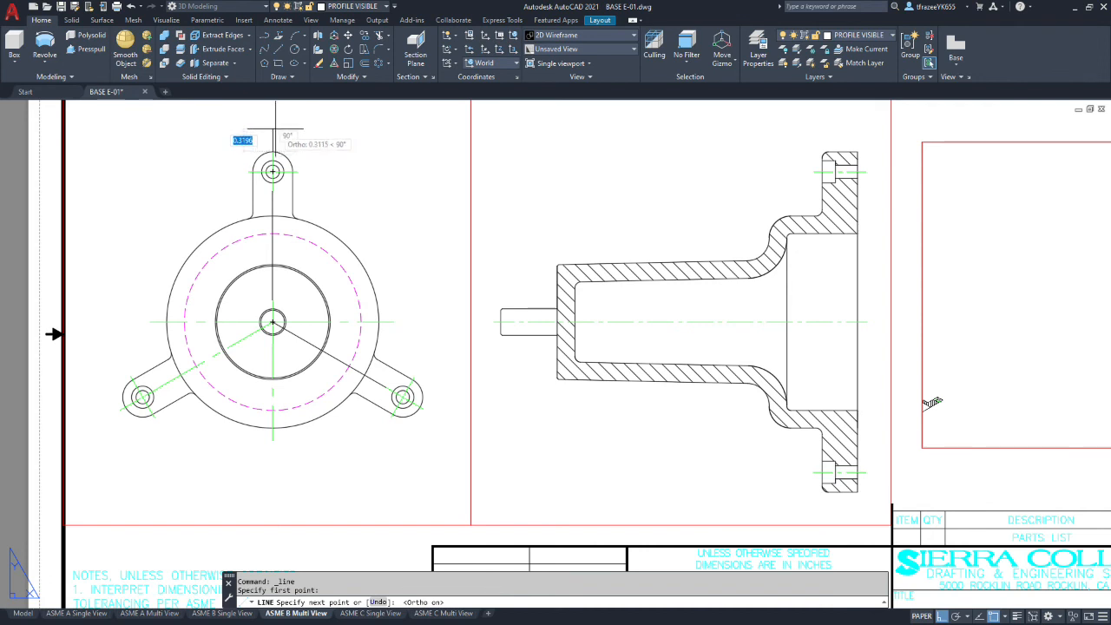
pyautogui.press('Escape')
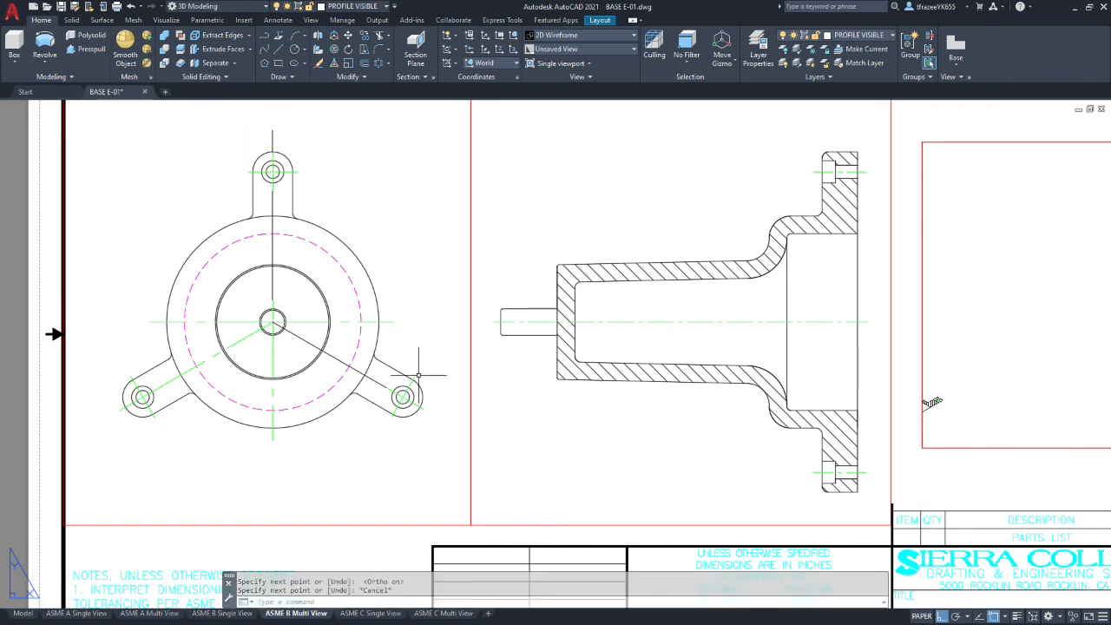
# - Turn on the Extension object snap and draw a line about 0.38 long from the lower-right lug center mark's outer end, outward at 330°
pyautogui.click(281, 49)
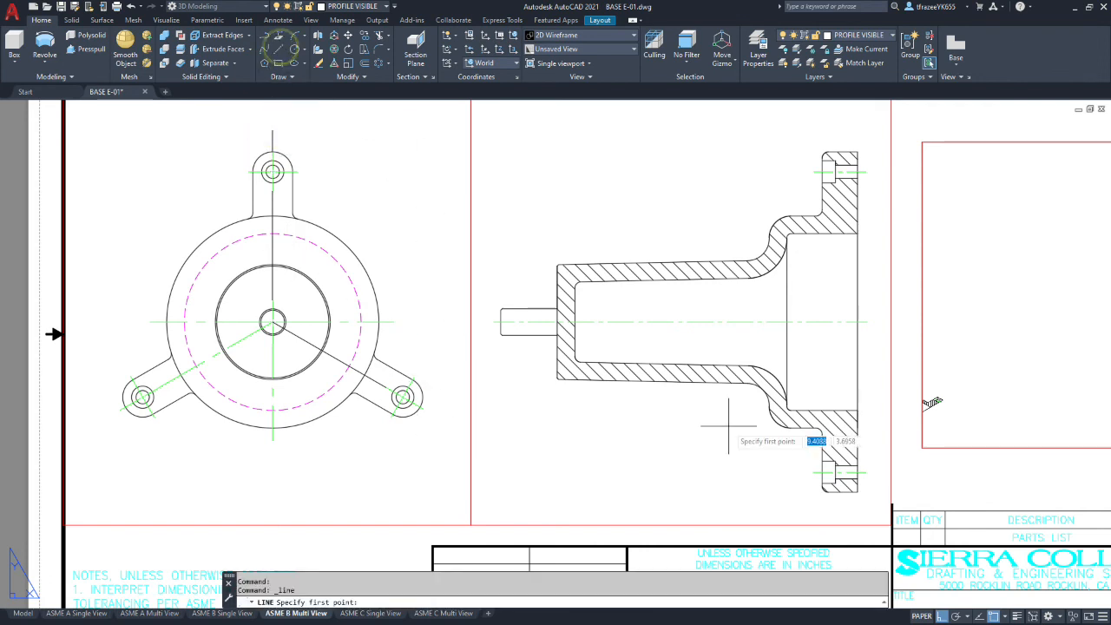
pyautogui.click(995, 616)
pyautogui.click(995, 616)
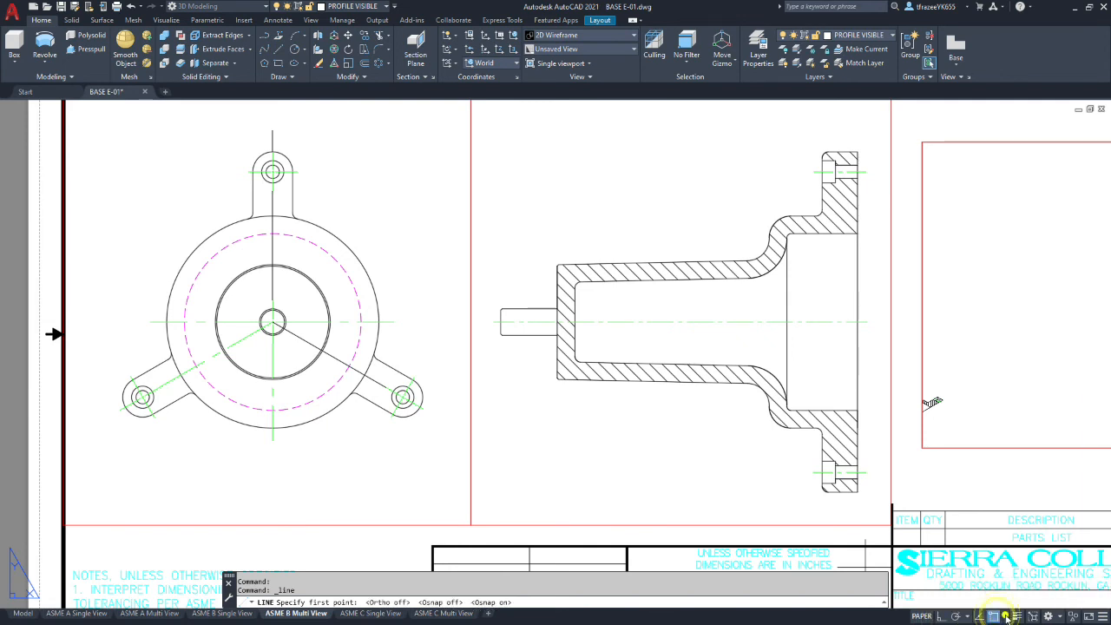
pyautogui.click(1004, 617)
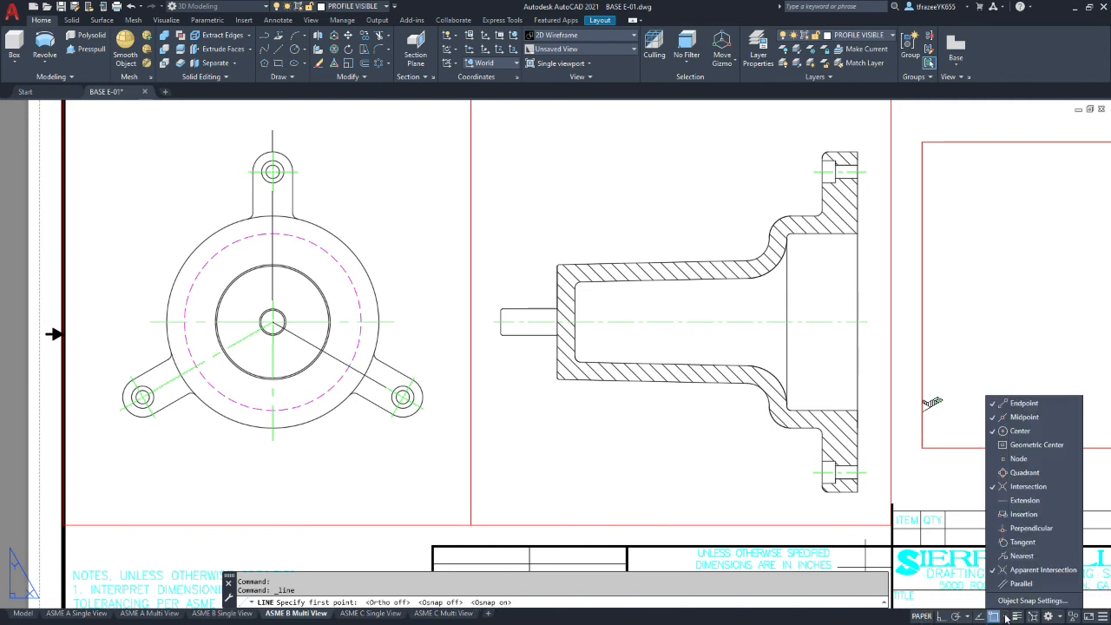
pyautogui.click(1020, 500)
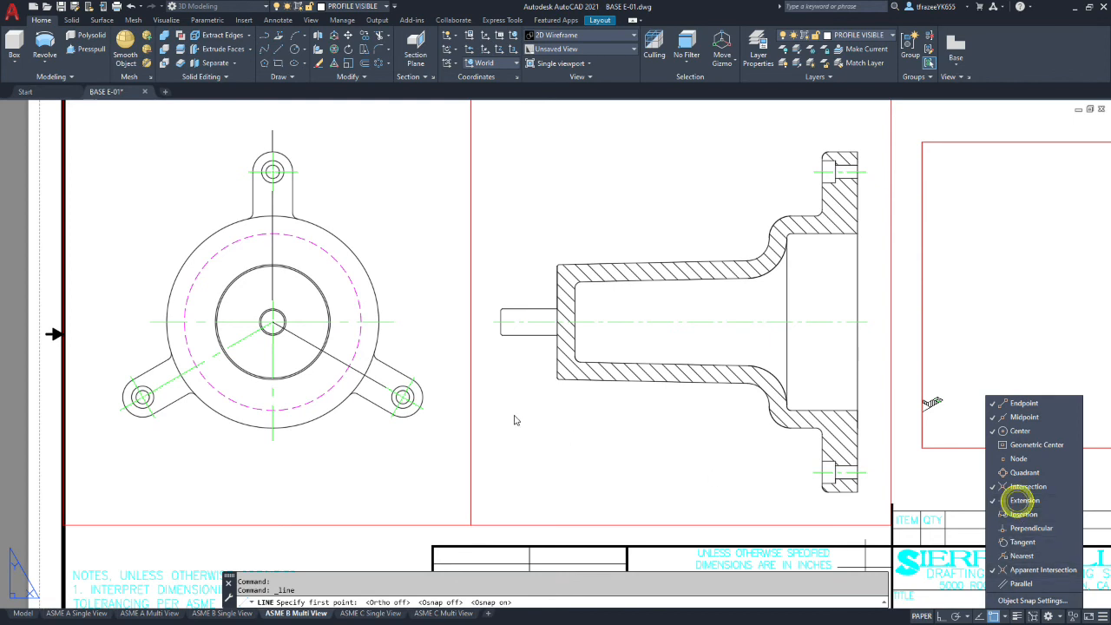
pyautogui.click(424, 446)
pyautogui.click(423, 408)
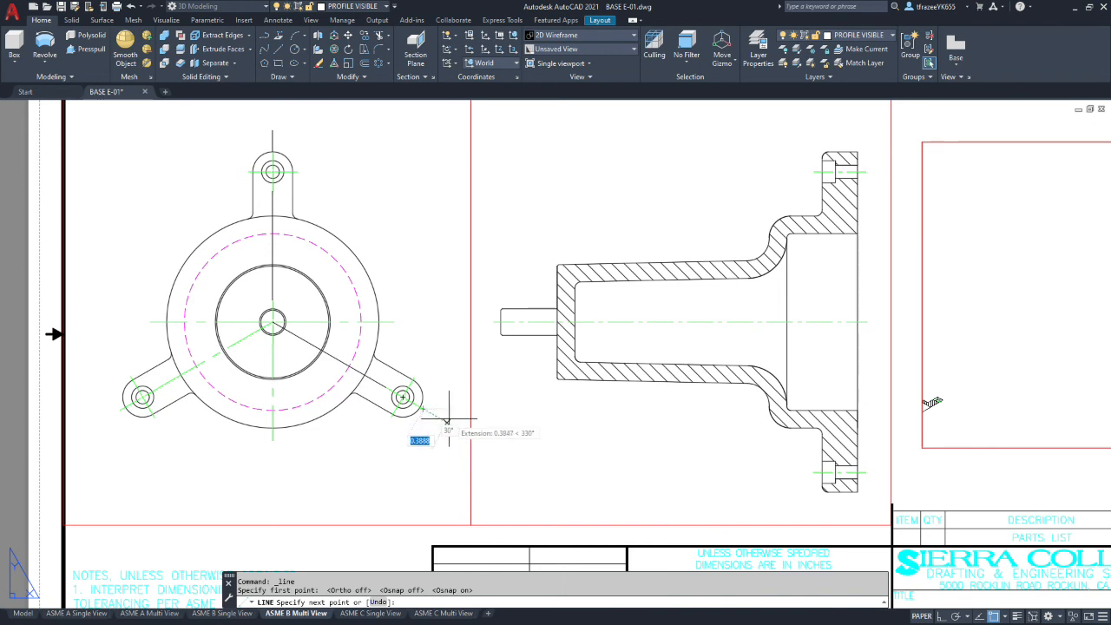
pyautogui.click(447, 421)
pyautogui.press('Escape')
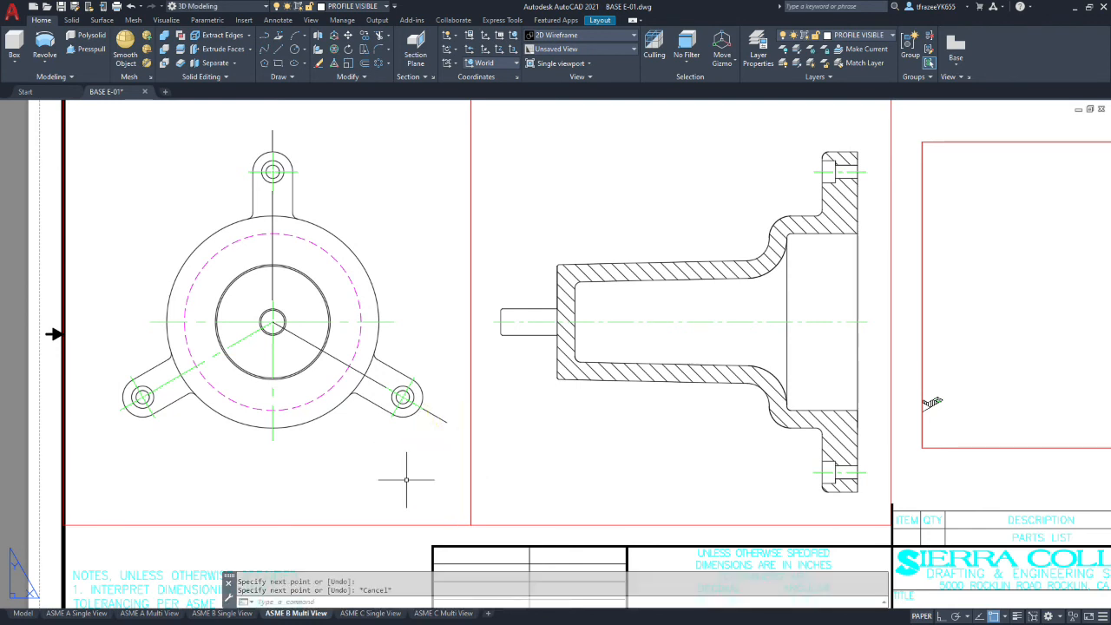
# - Change the linetype of the two vertical and two angled cutting-plane lines to the second phantom linetype and close their properties
pyautogui.click(436, 417)
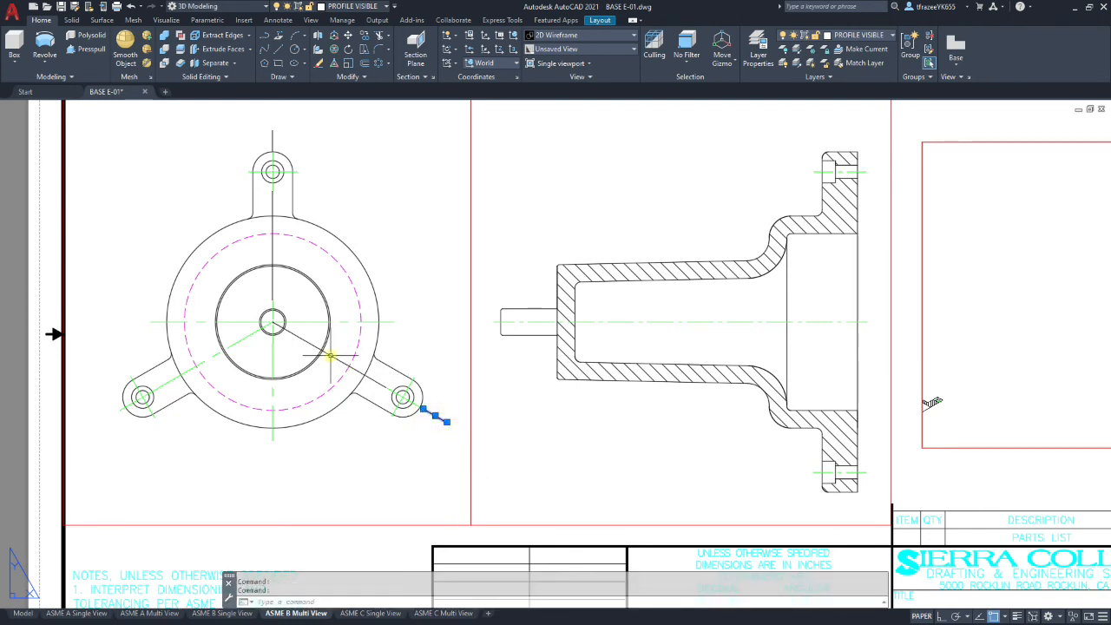
pyautogui.click(297, 328)
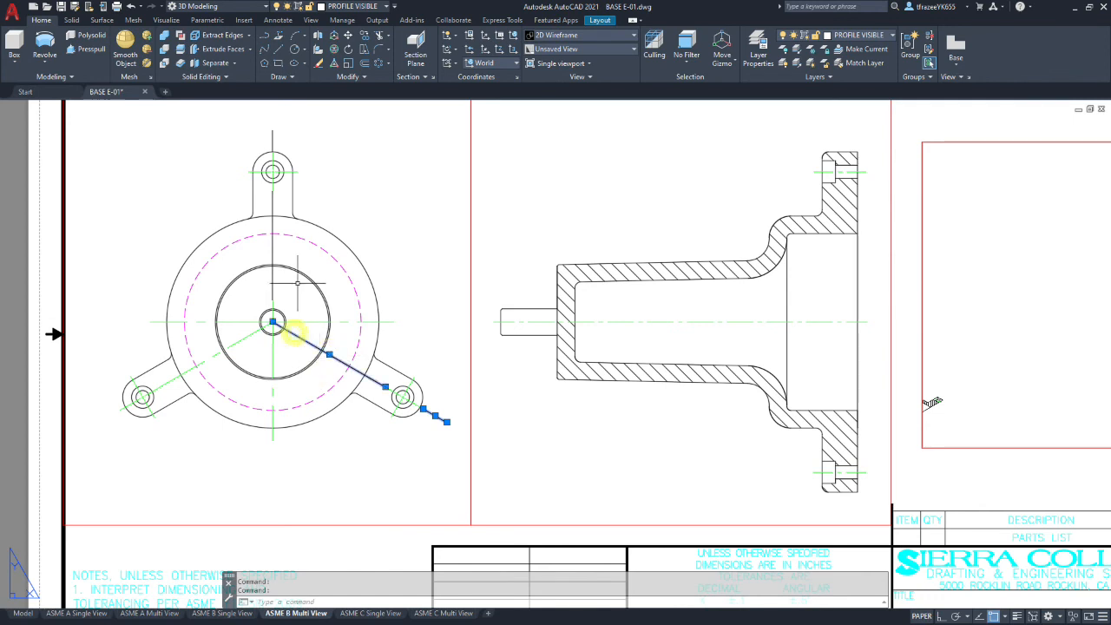
pyautogui.click(272, 248)
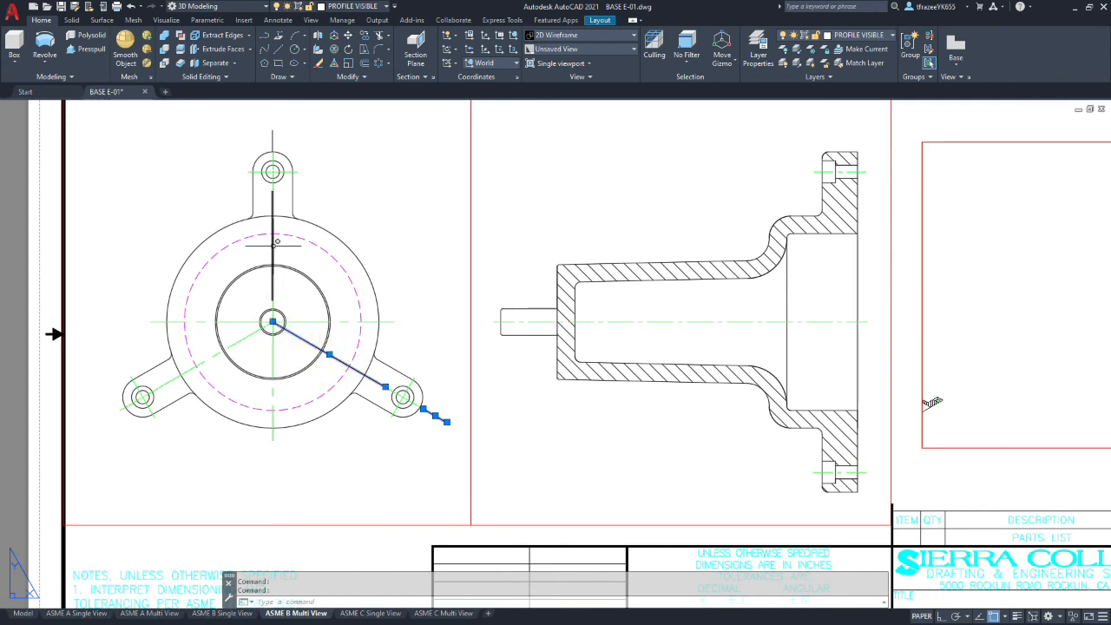
pyautogui.click(273, 132)
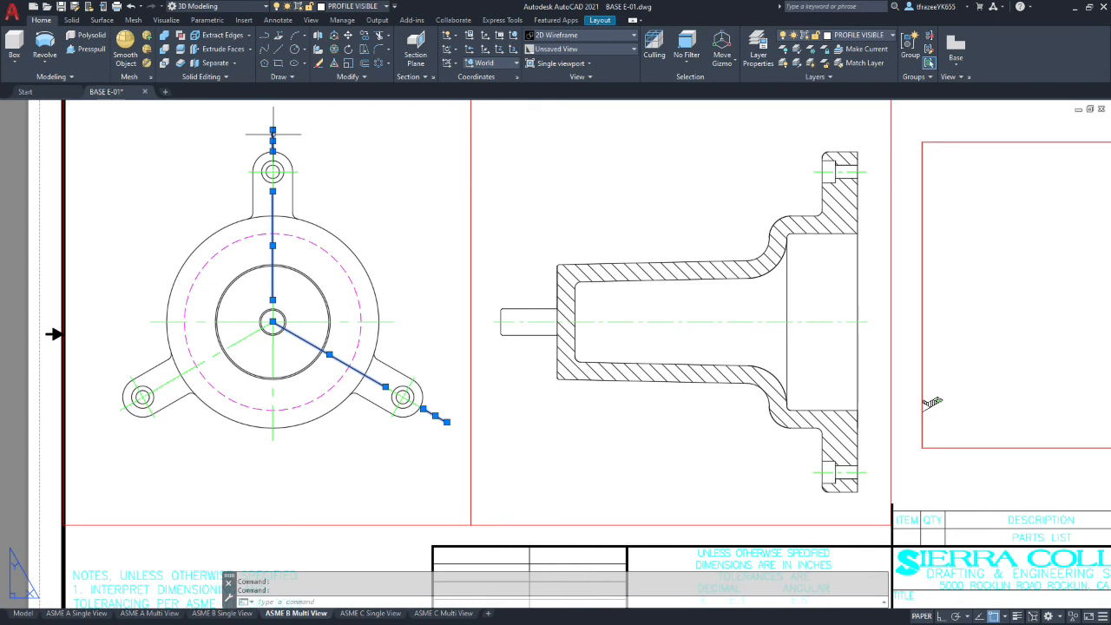
pyautogui.rightClick(273, 134)
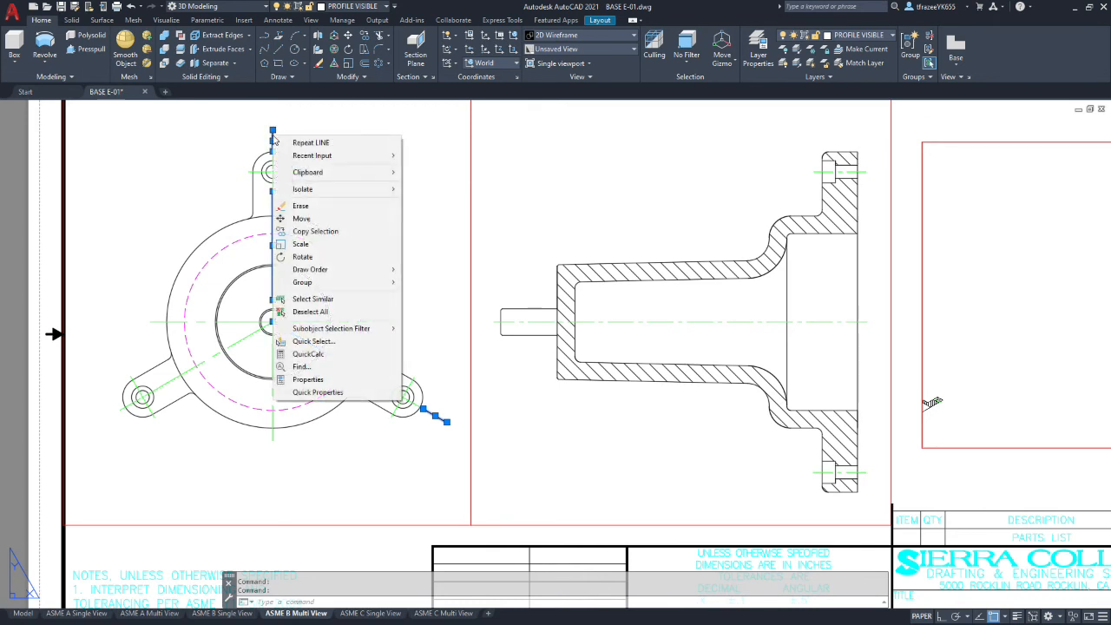
pyautogui.click(307, 379)
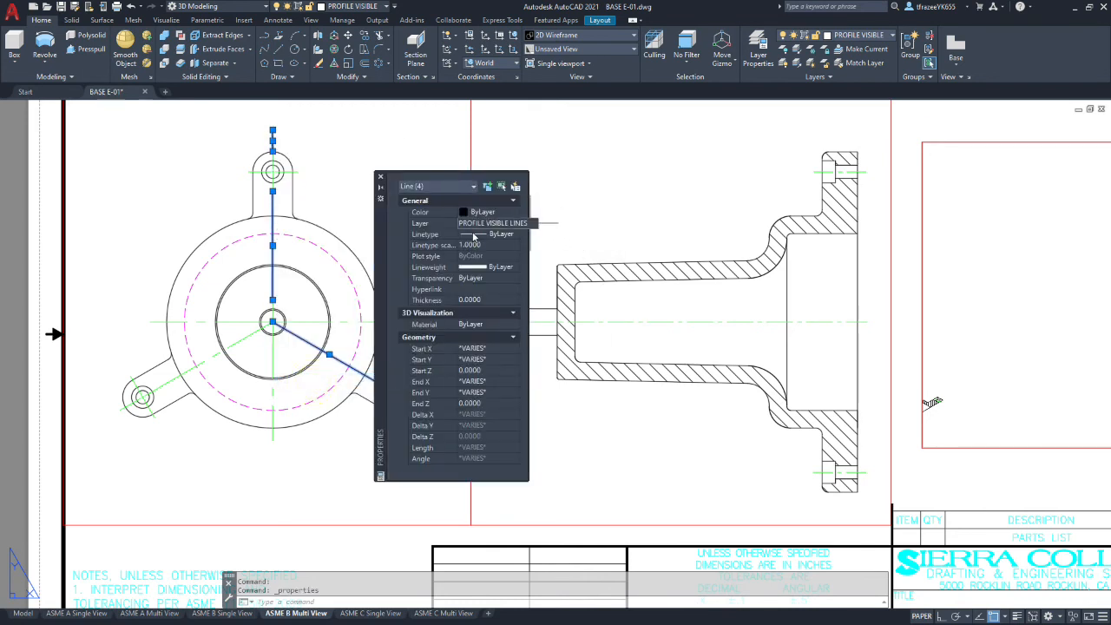
pyautogui.click(475, 234)
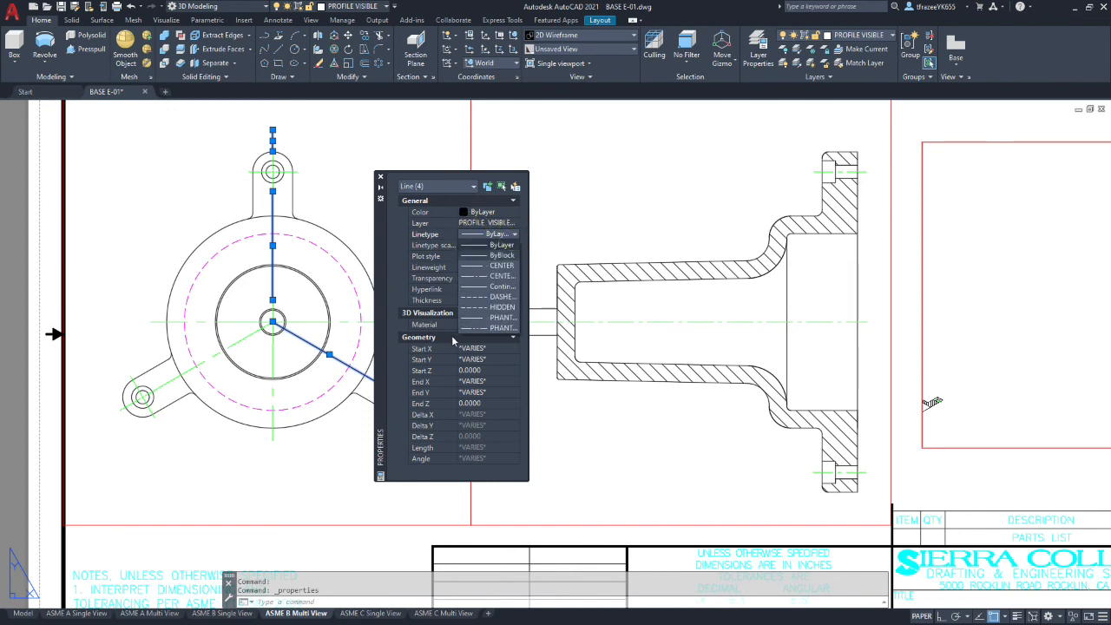
pyautogui.click(500, 329)
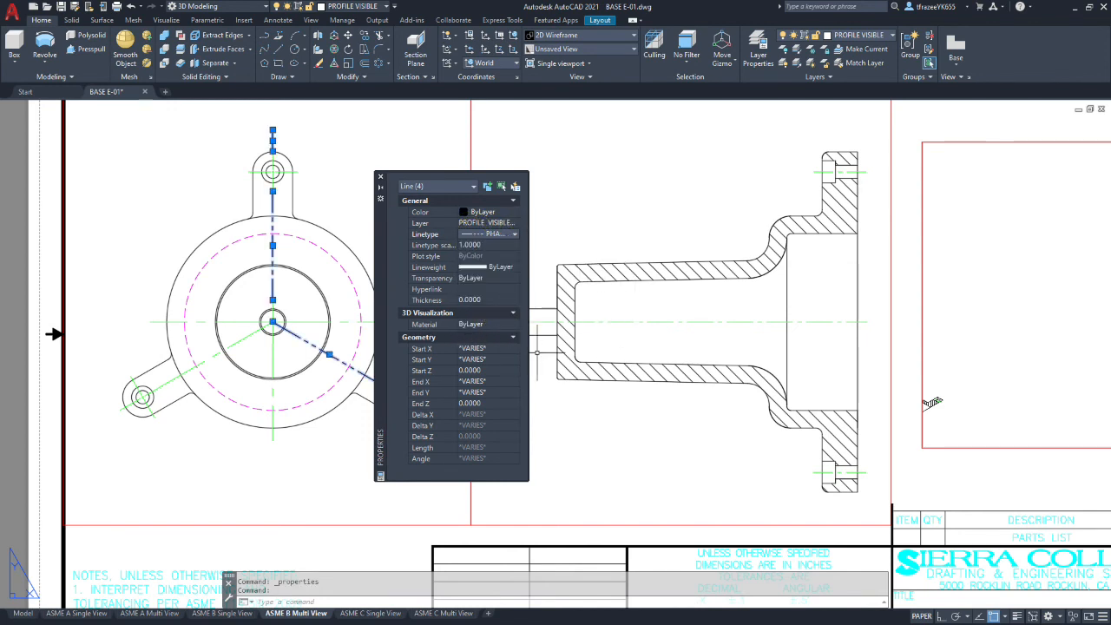
pyautogui.press('Escape')
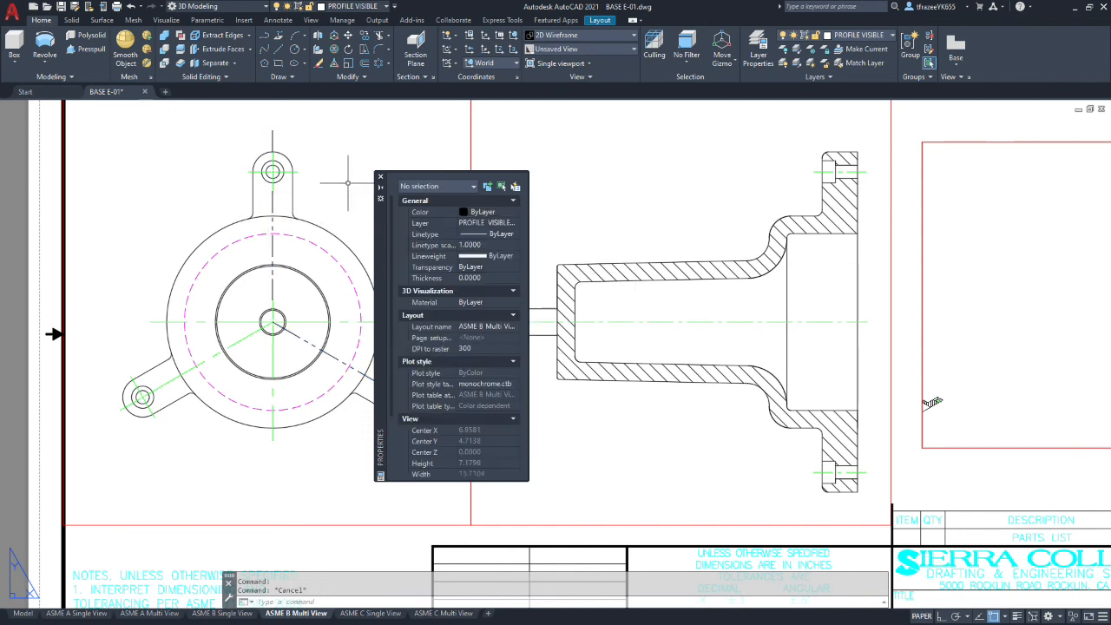
pyautogui.click(381, 178)
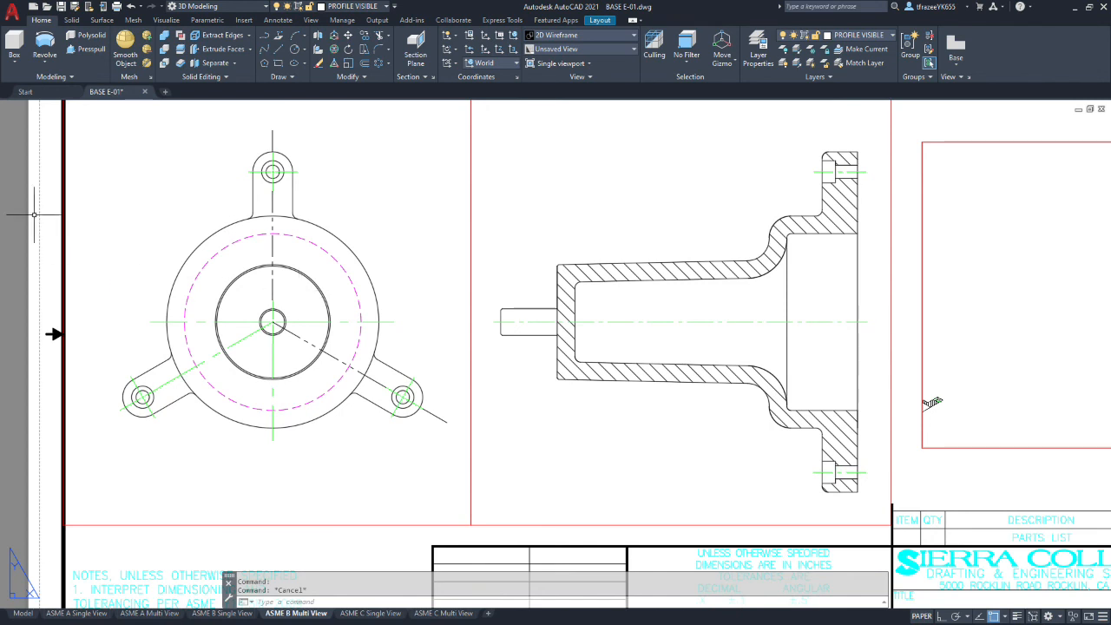
# - Draw a text-free leader about 0.64 long above the top lug, arrowhead pointing left and tail on the vertical line's upper end
pyautogui.click(40, 148)
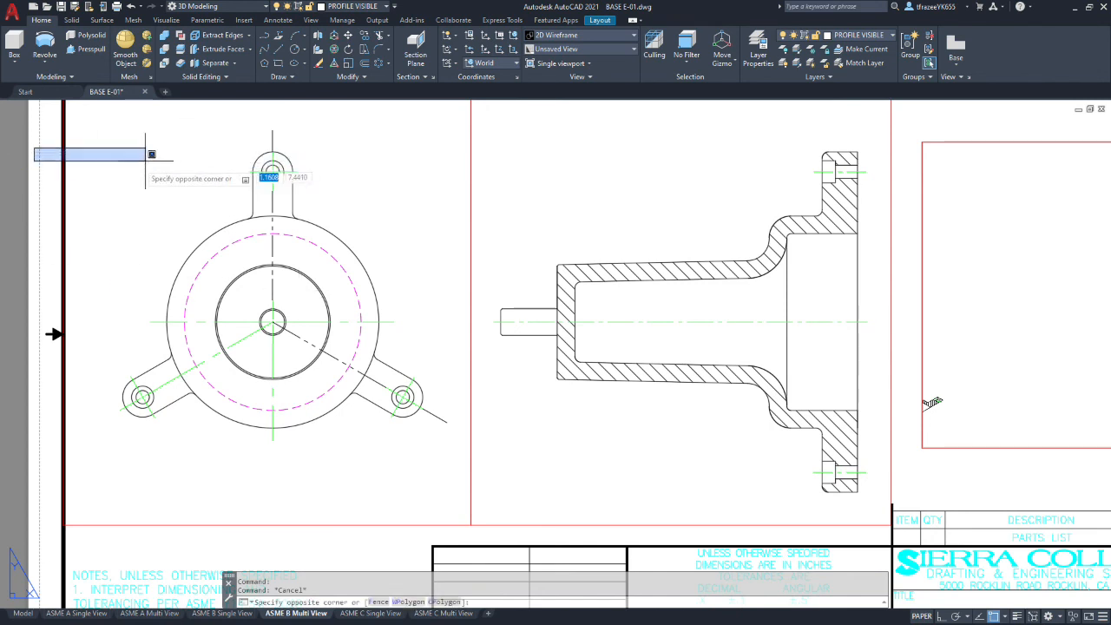
pyautogui.press('Escape')
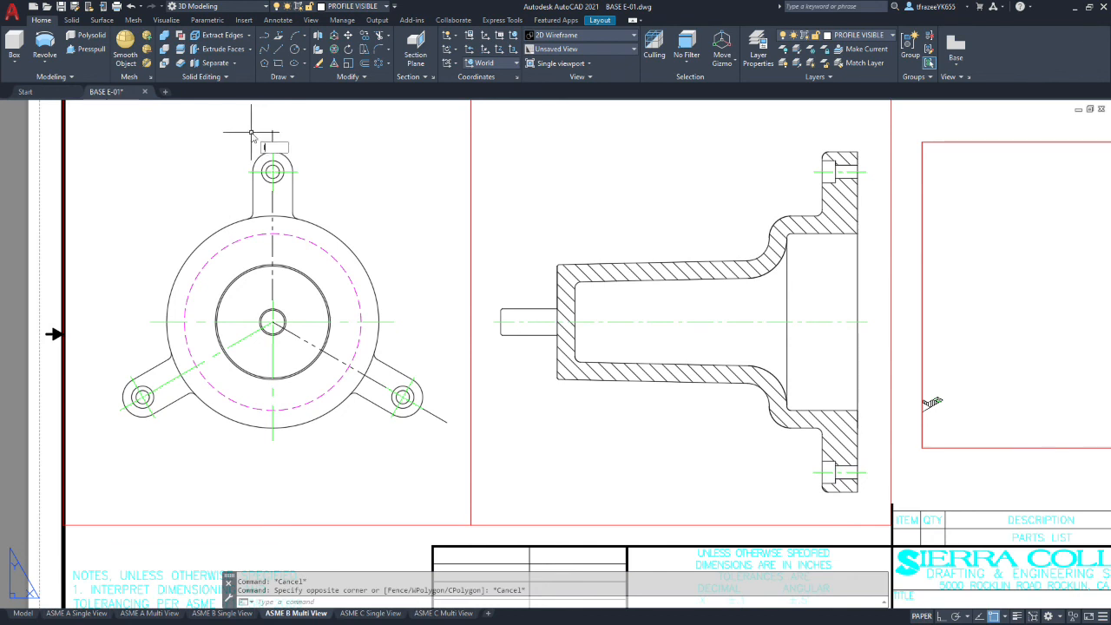
pyautogui.write('r')
pyautogui.press('Return')
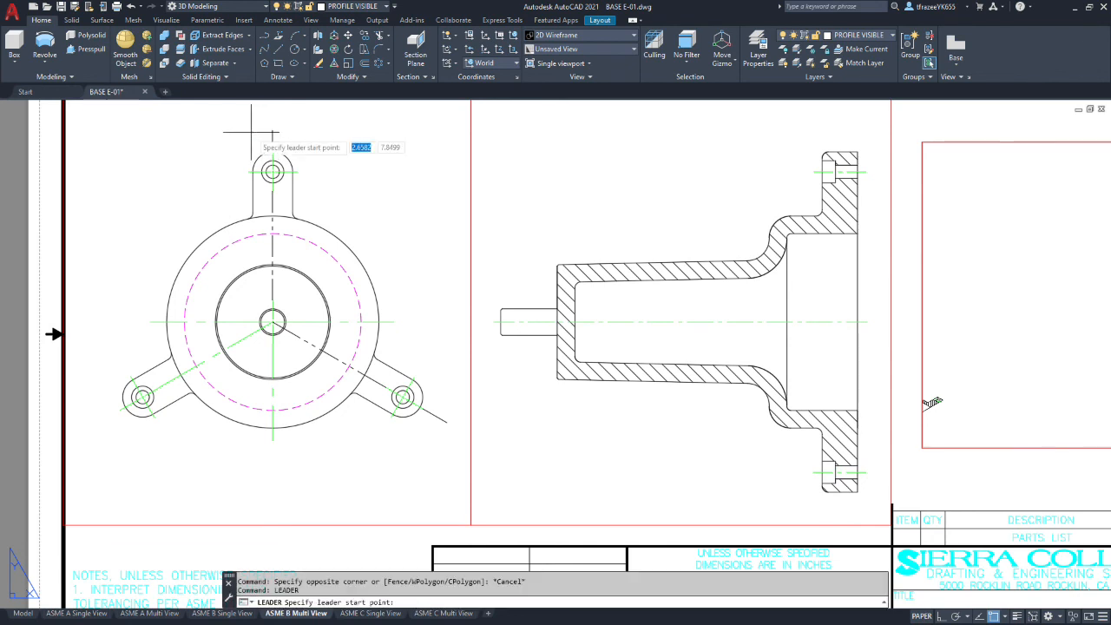
pyautogui.click(231, 128)
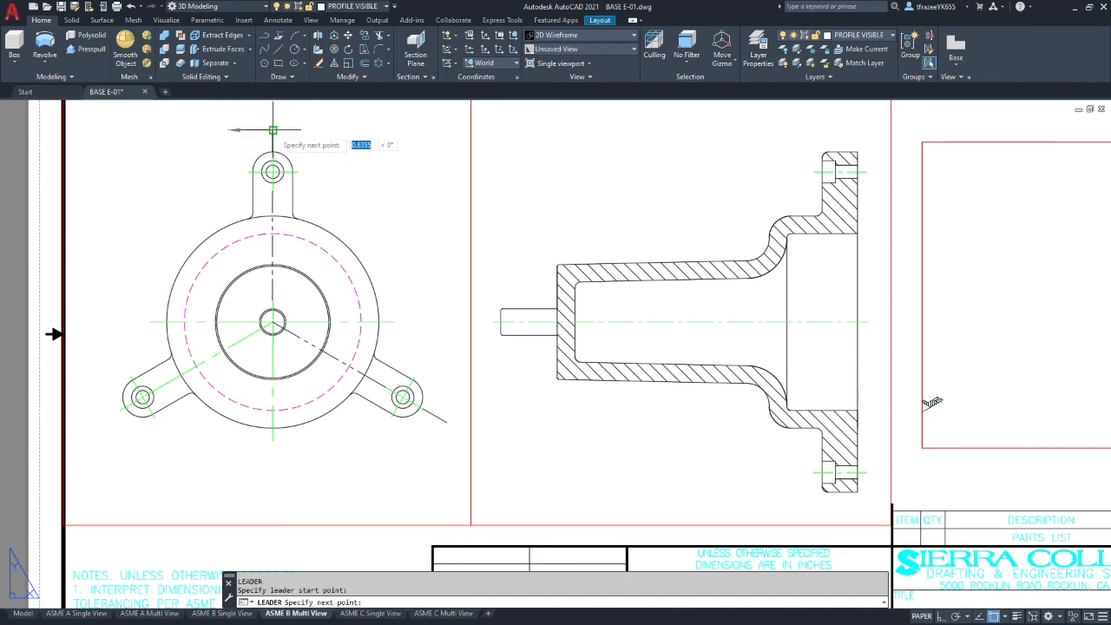
pyautogui.click(272, 130)
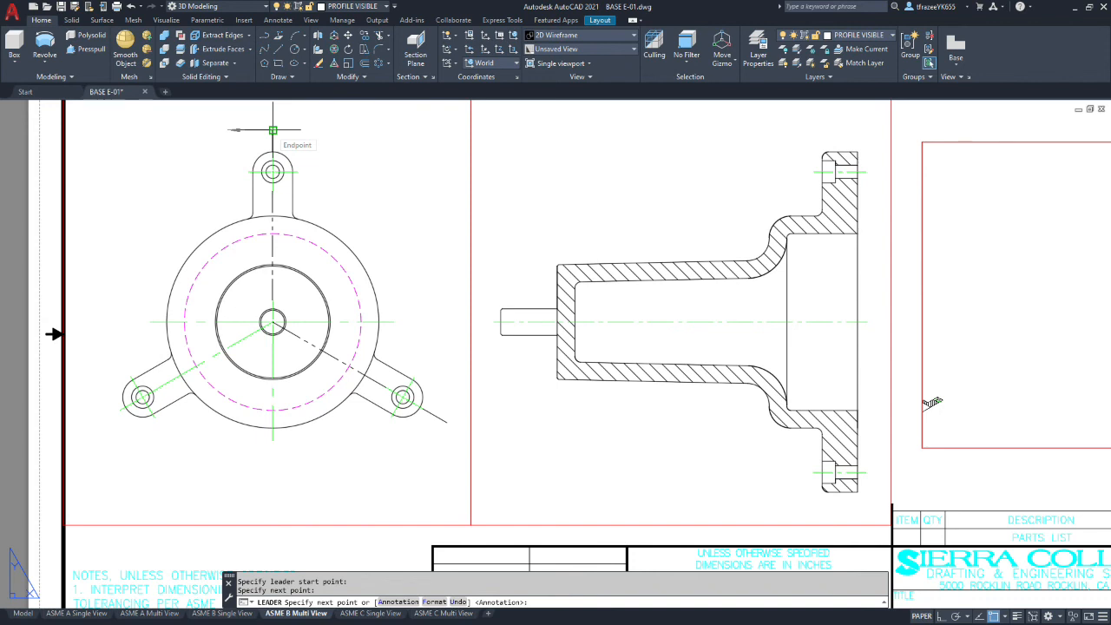
pyautogui.press('Return')
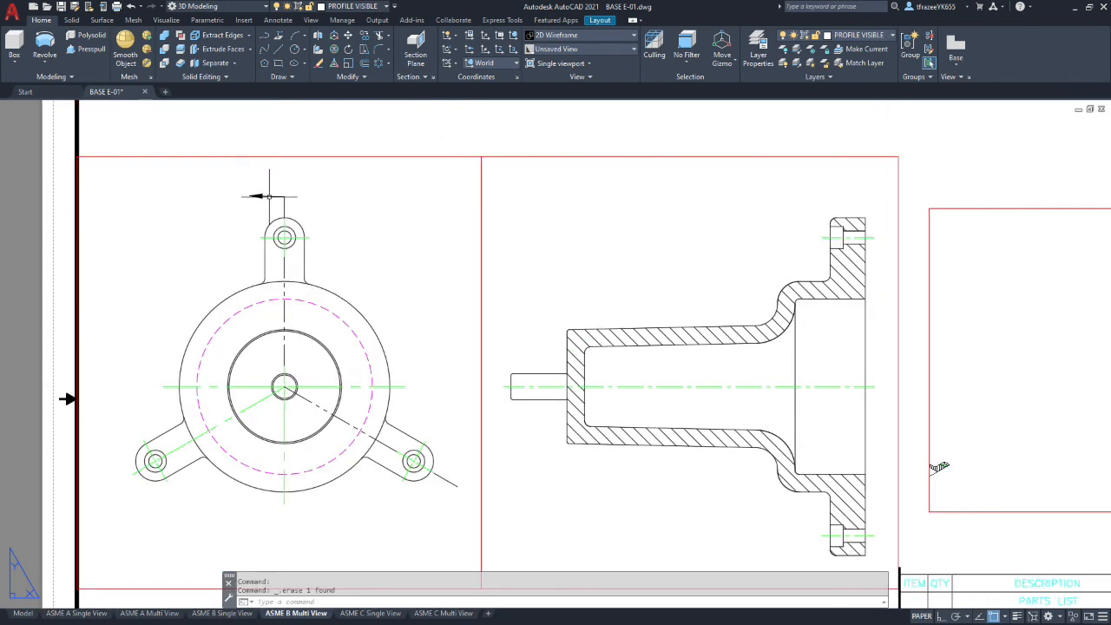
# - Rotate a copy of the leader arrow by -120° about the hub's center, and trim the lower-right line's excess beyond it
pyautogui.click(269, 197)
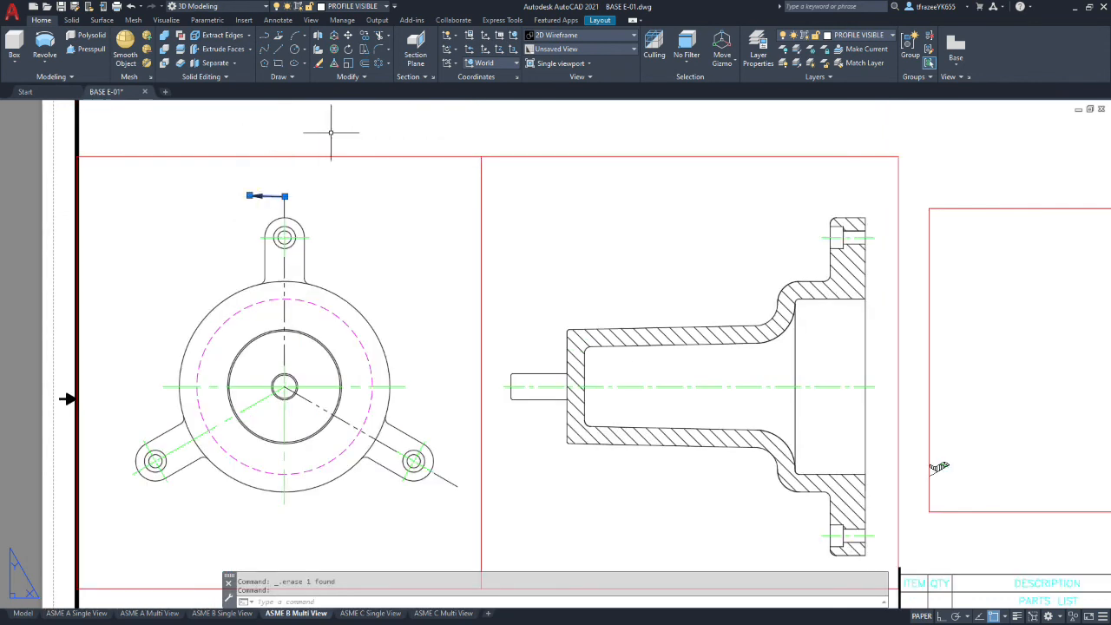
pyautogui.click(348, 50)
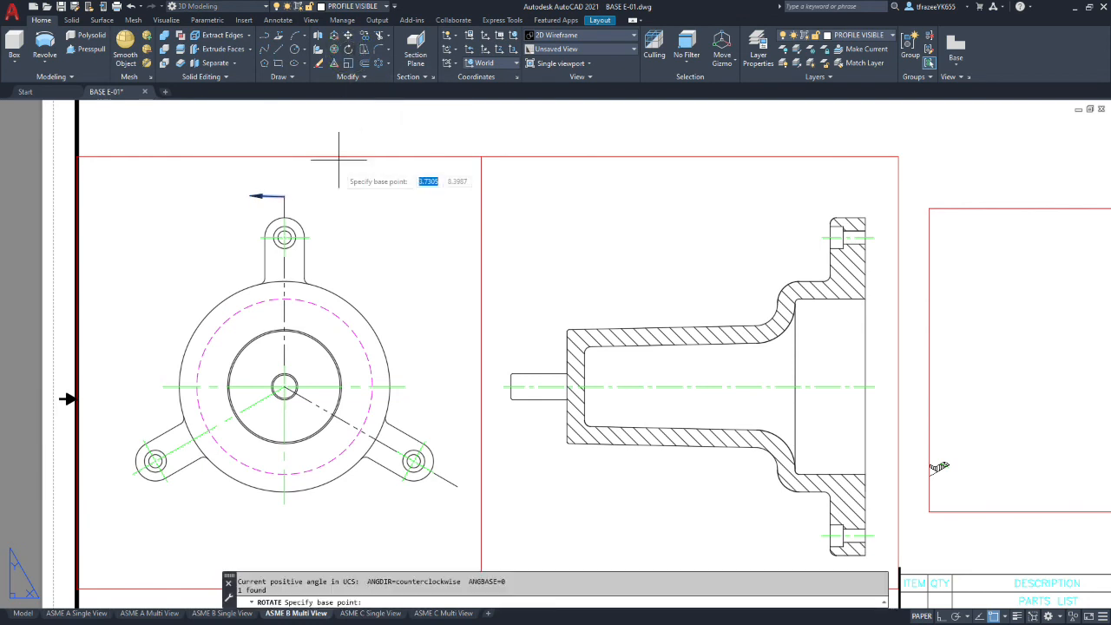
pyautogui.click(284, 385)
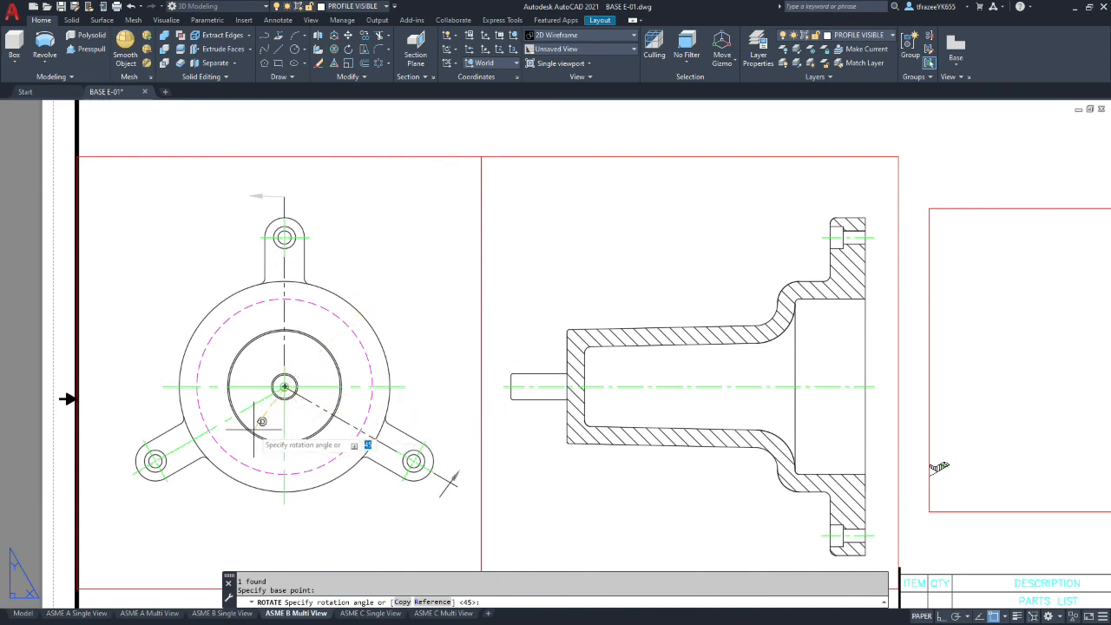
pyautogui.press('Return')
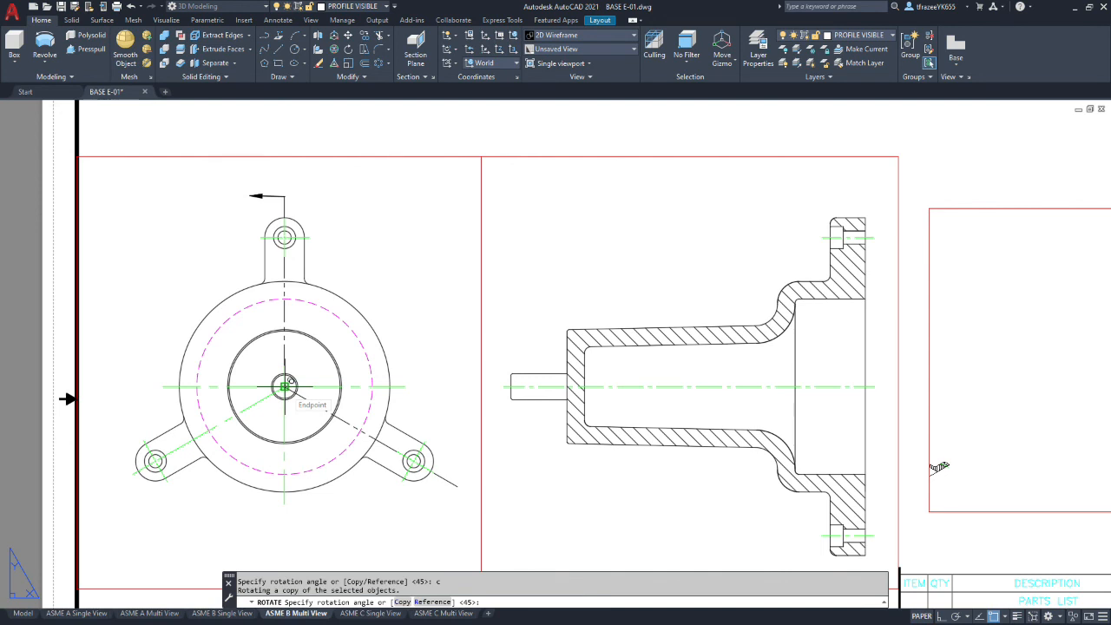
pyautogui.write('1')
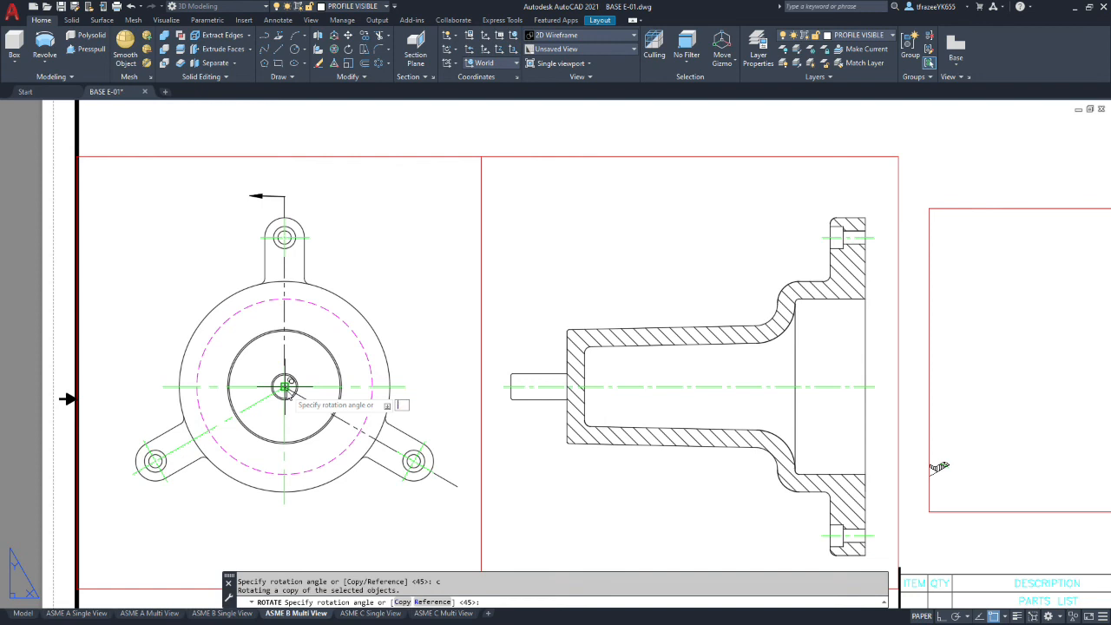
pyautogui.press('Return')
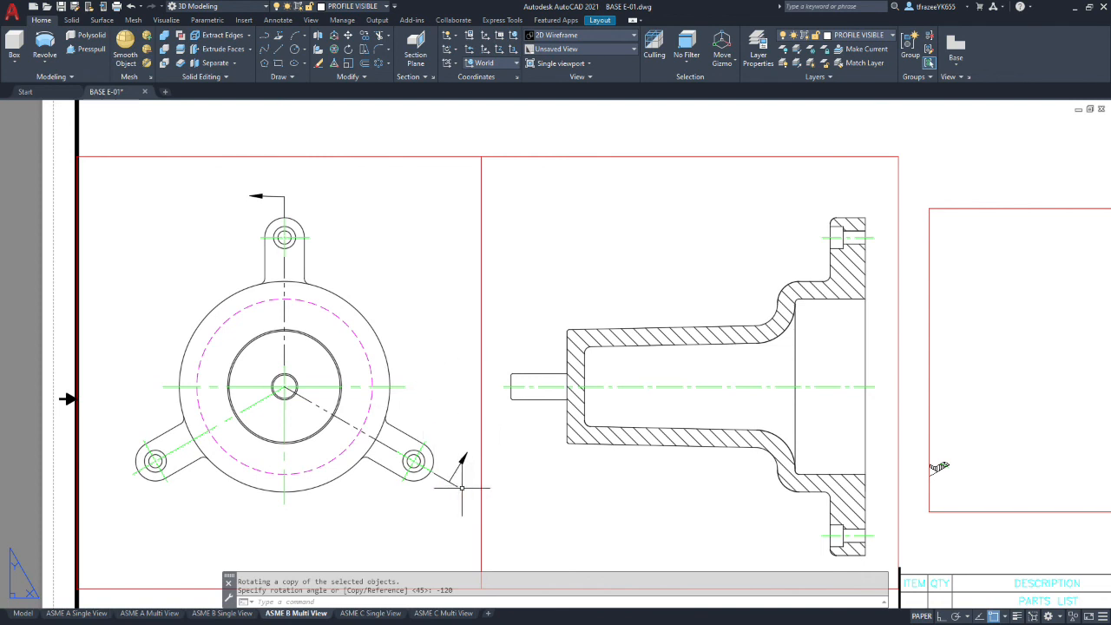
pyautogui.click(378, 39)
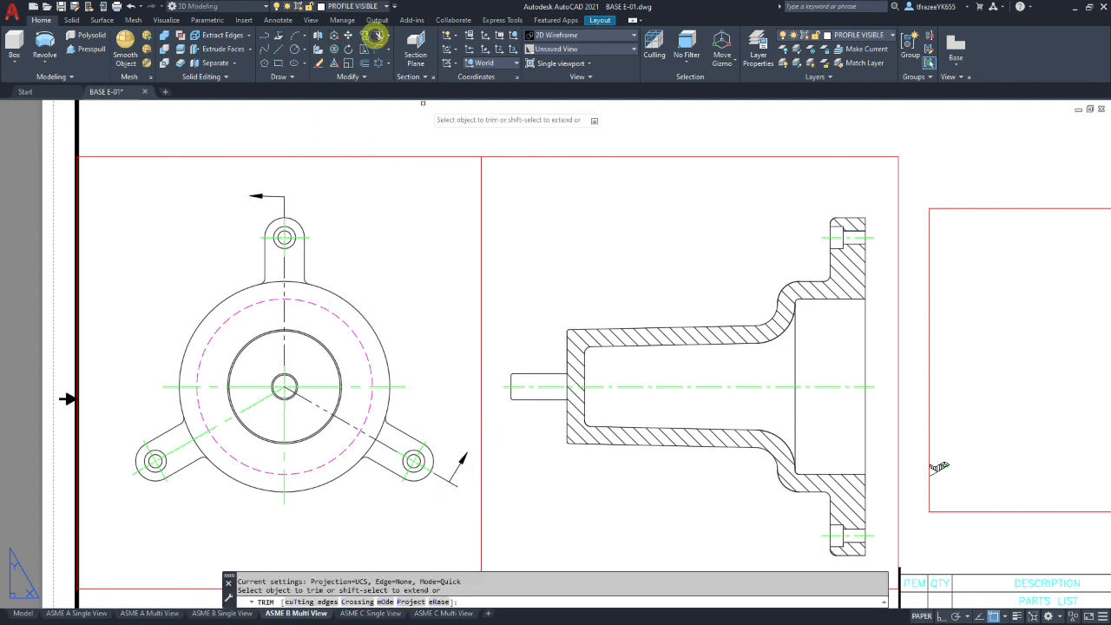
pyautogui.click(453, 480)
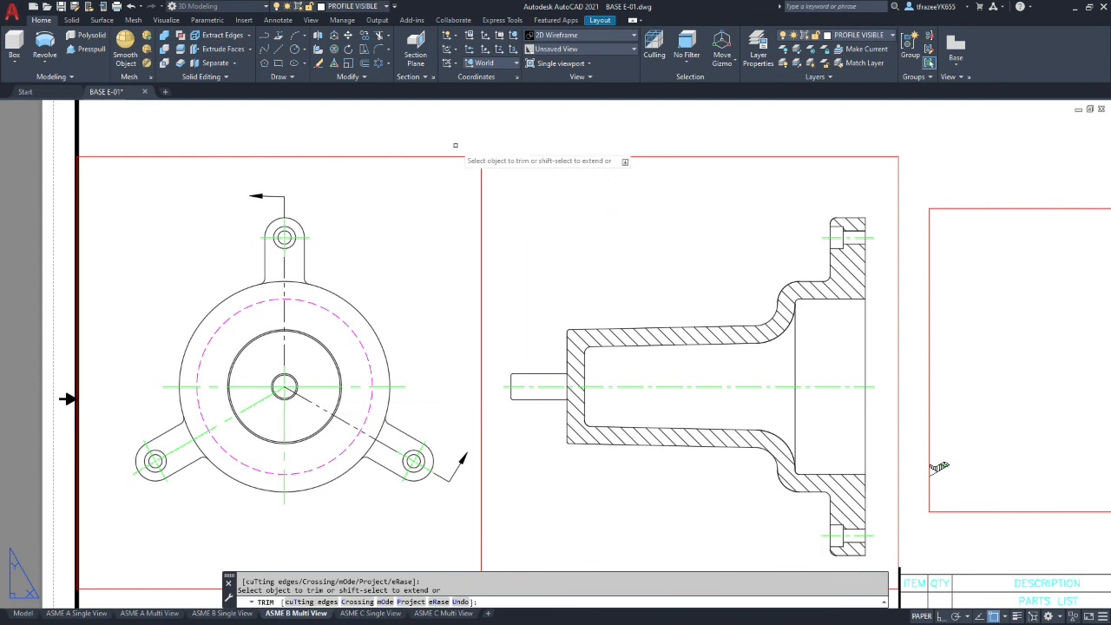
# - Mirror the lower-right section arrow about the angled cutting-plane line and delete the original arrow
pyautogui.click(356, 79)
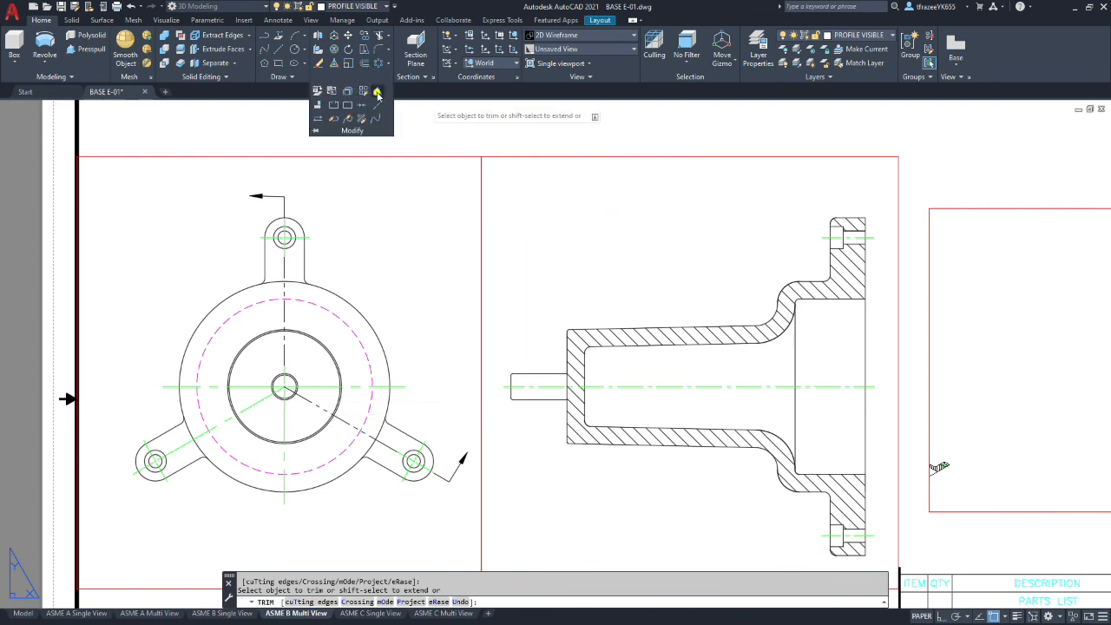
pyautogui.click(377, 91)
pyautogui.click(455, 469)
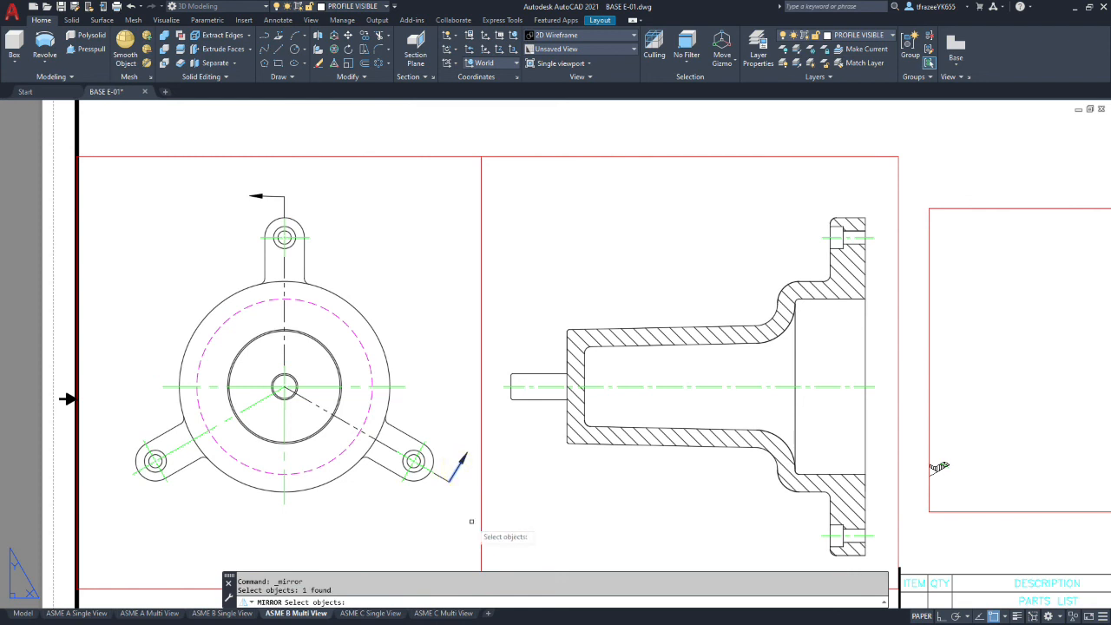
pyautogui.press('Return')
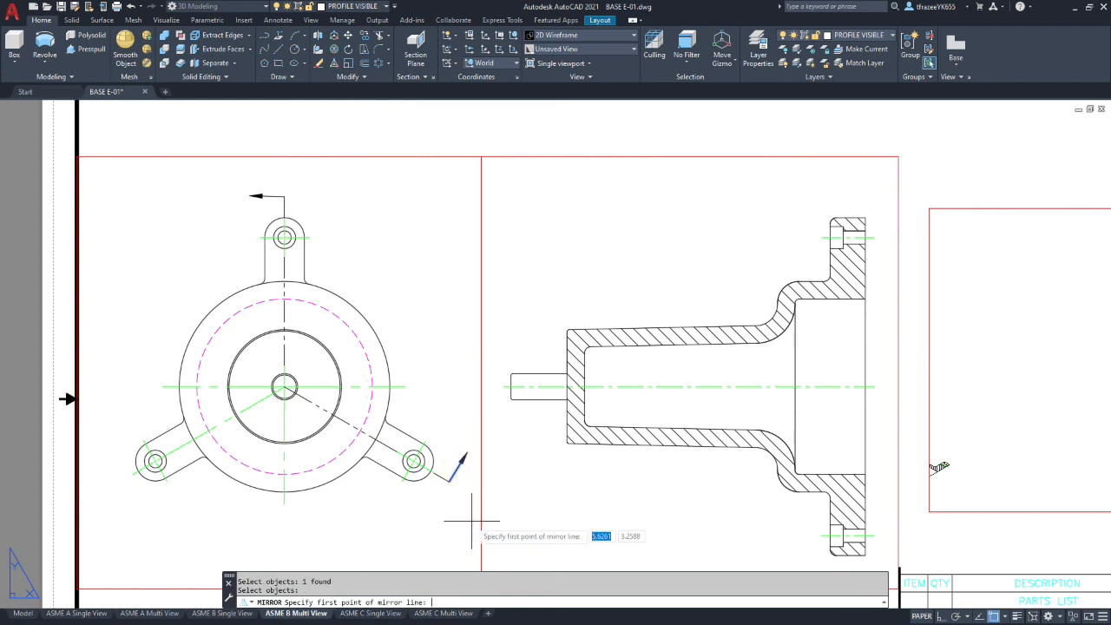
pyautogui.click(449, 480)
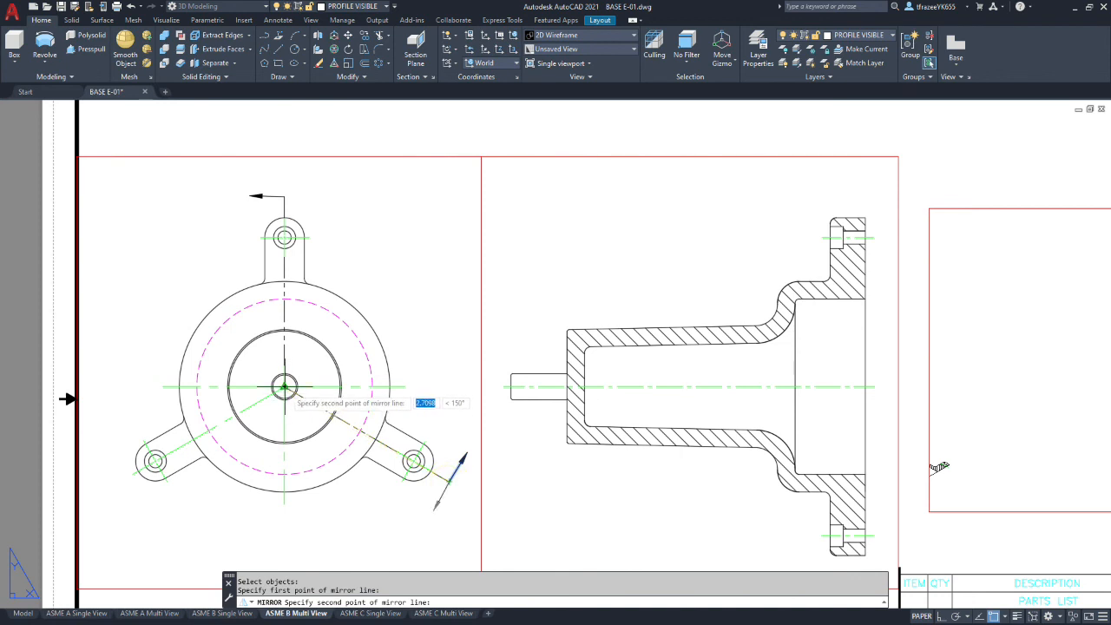
pyautogui.click(284, 386)
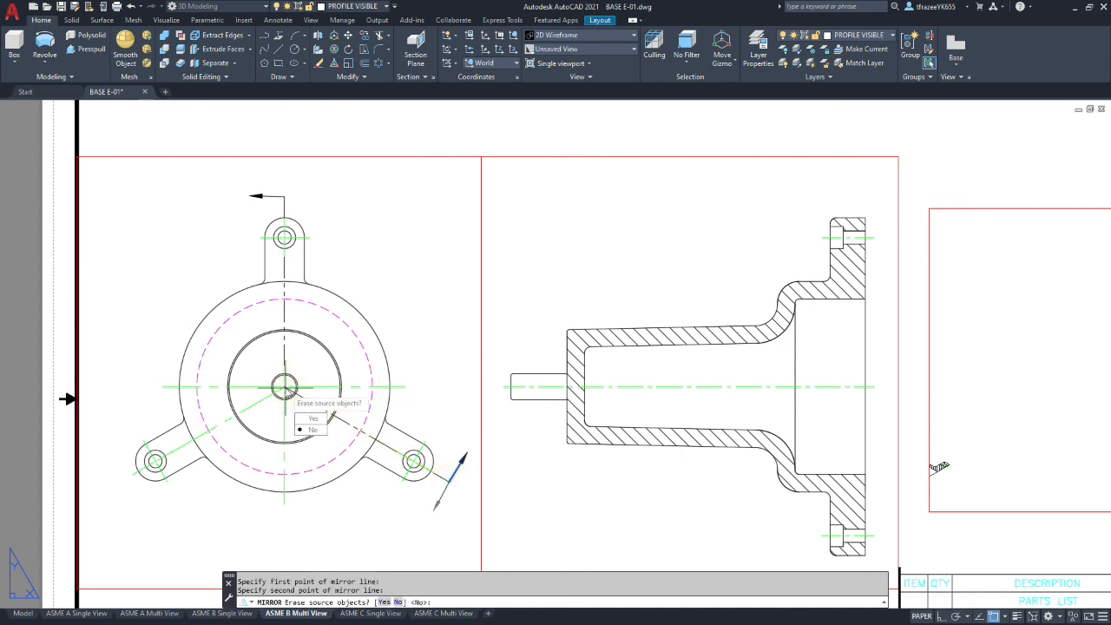
pyautogui.press('Return')
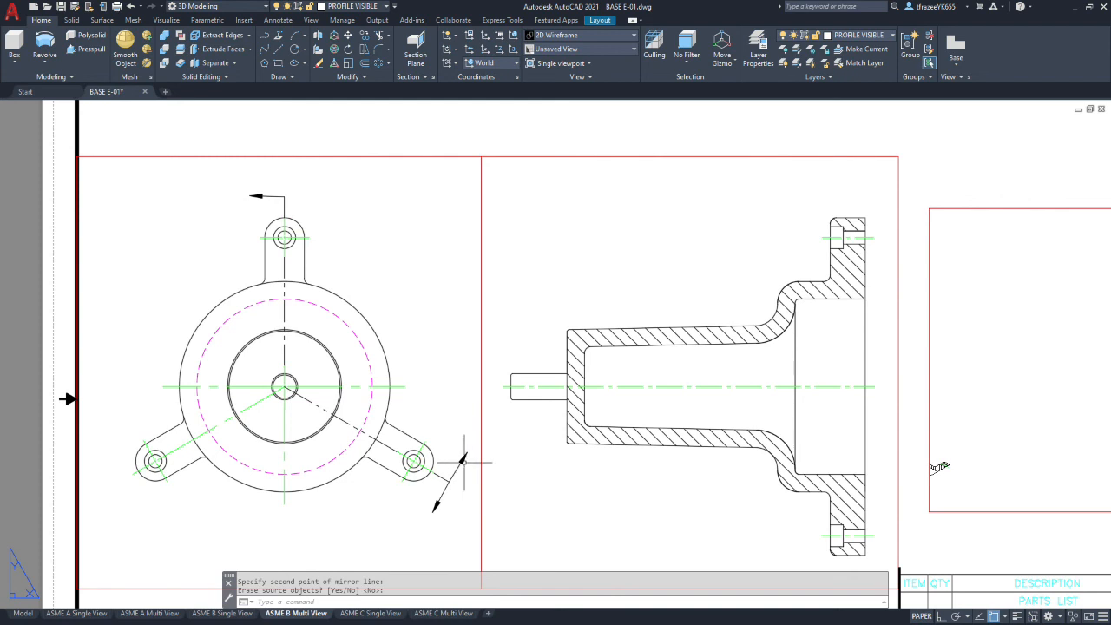
pyautogui.press('Delete')
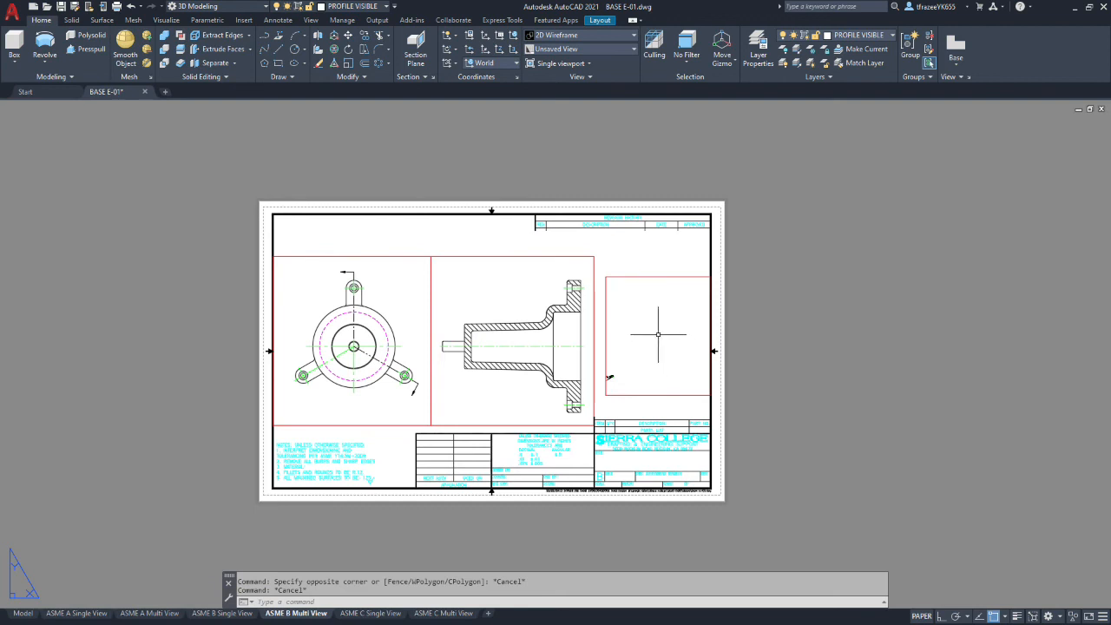
# - Thaw the MODEL layer in the ASME B multi-view layout
pyautogui.click(892, 35)
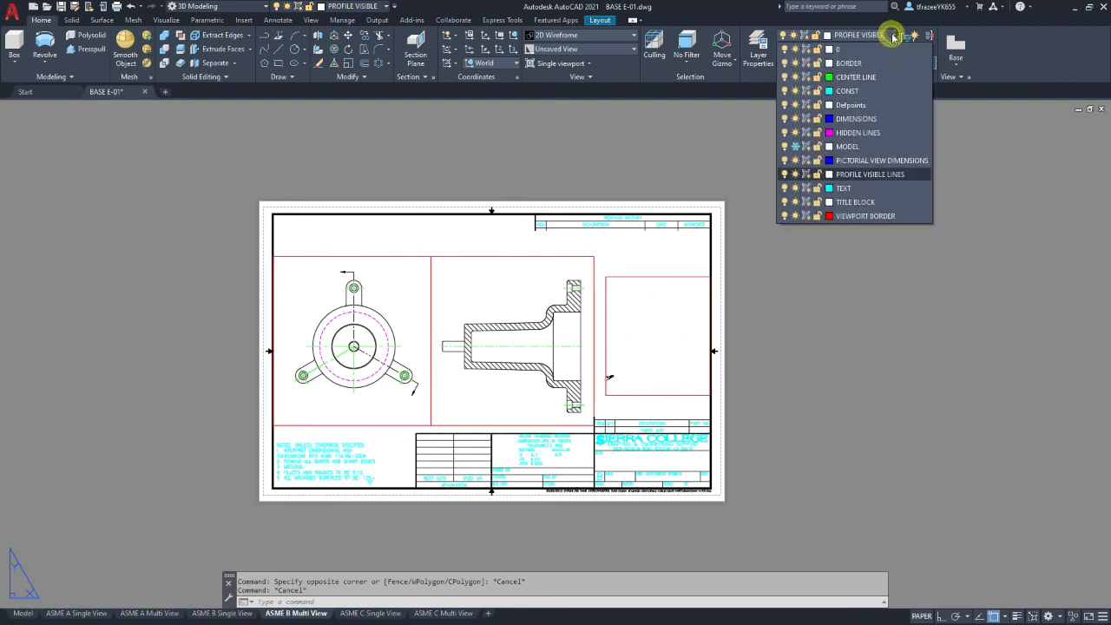
pyautogui.click(795, 146)
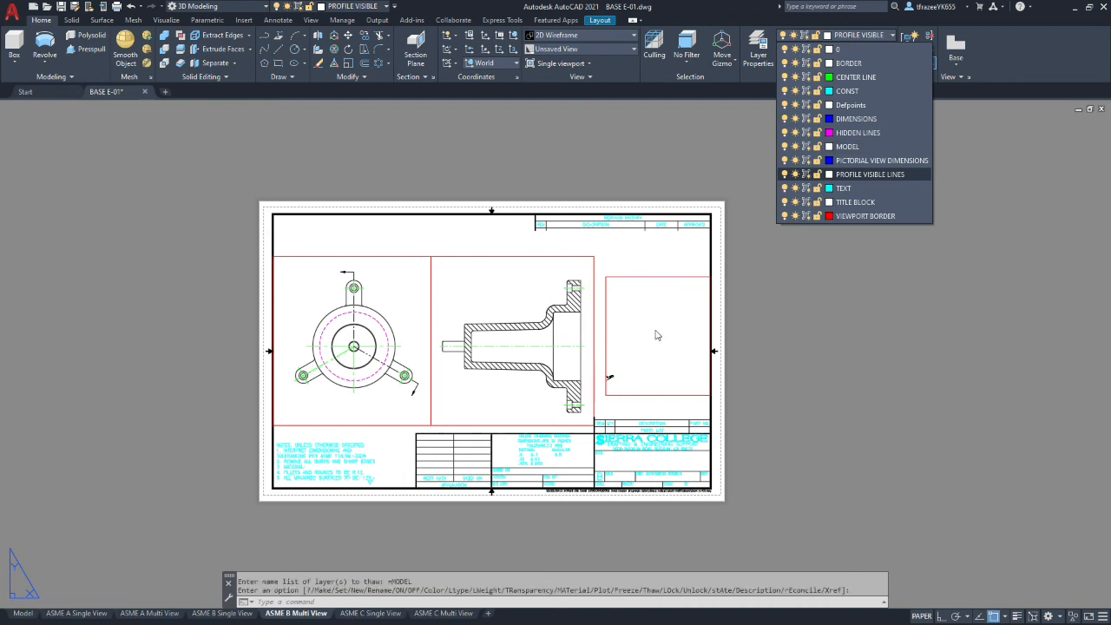
pyautogui.click(671, 321)
# - Activate the isometric viewport, bring the model into view and set the viewport scale to 1:2
pyautogui.doubleClick(662, 304)
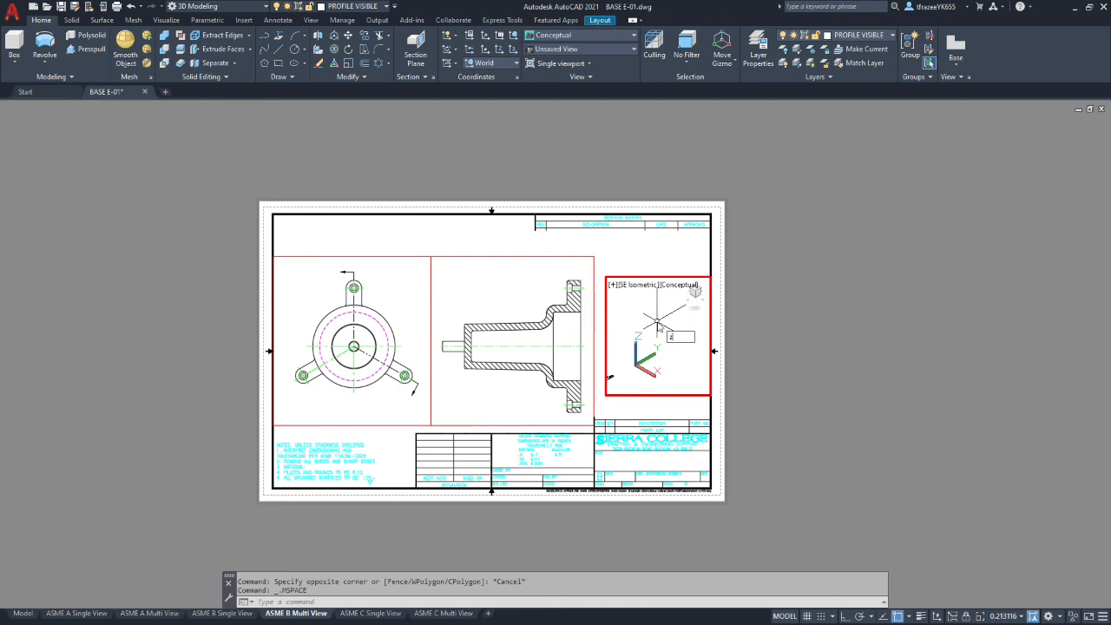
pyautogui.press('Return')
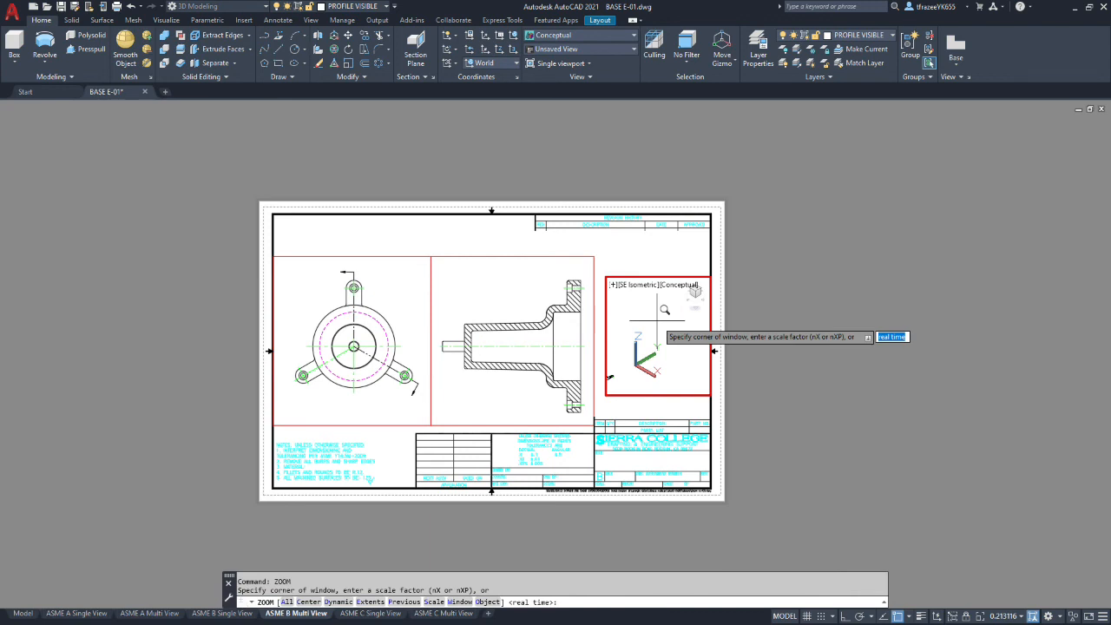
pyautogui.write('e')
pyautogui.press('Return')
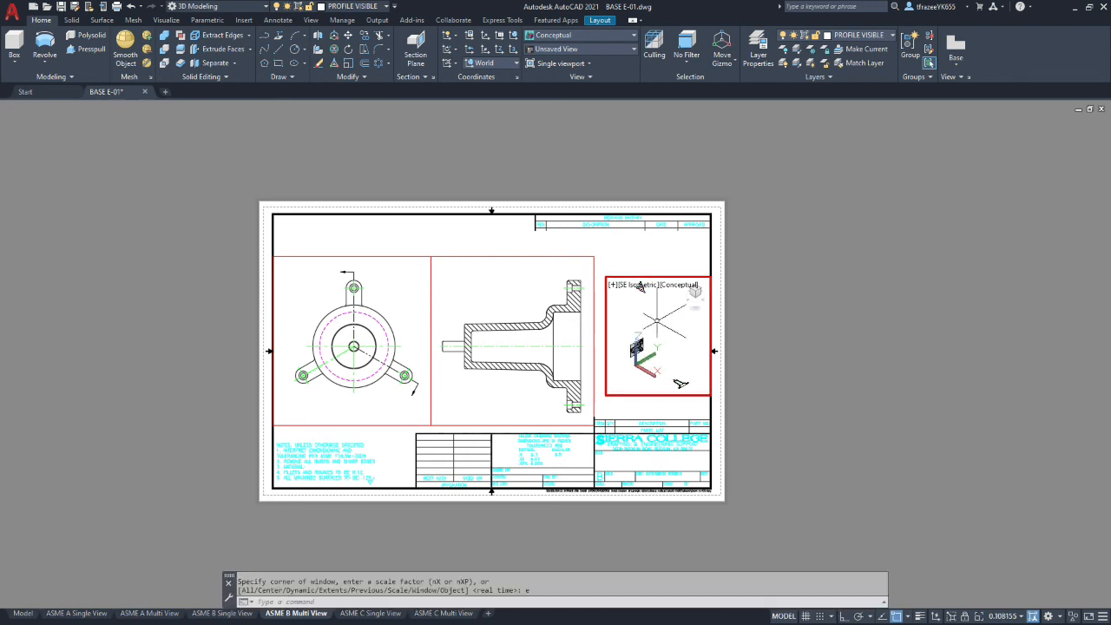
pyautogui.scroll(4, 631, 350)
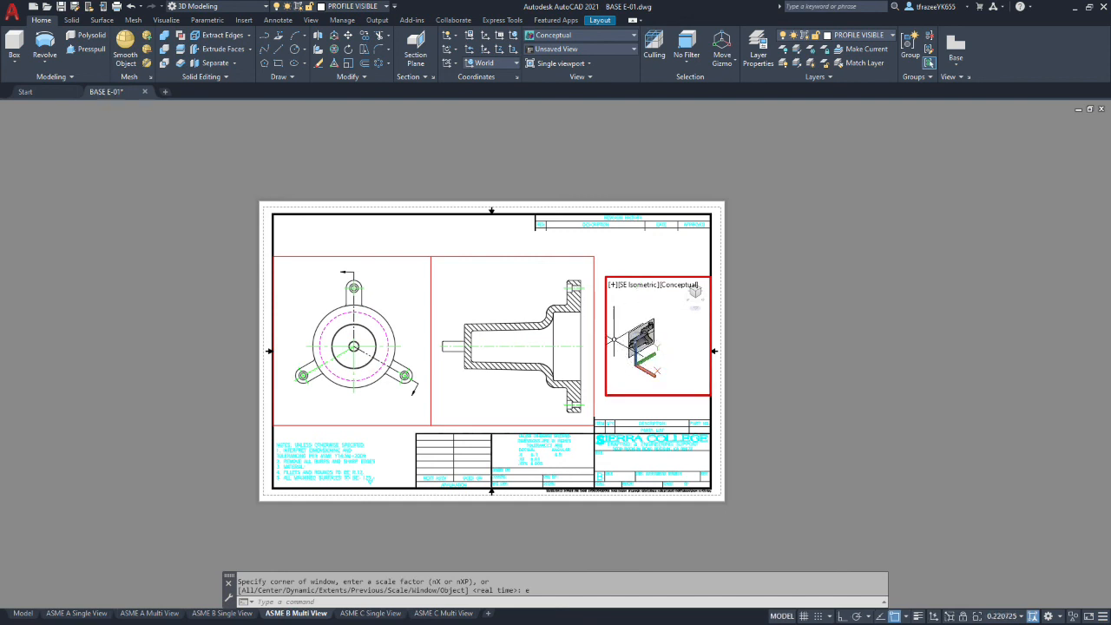
pyautogui.scroll(2, 613, 340)
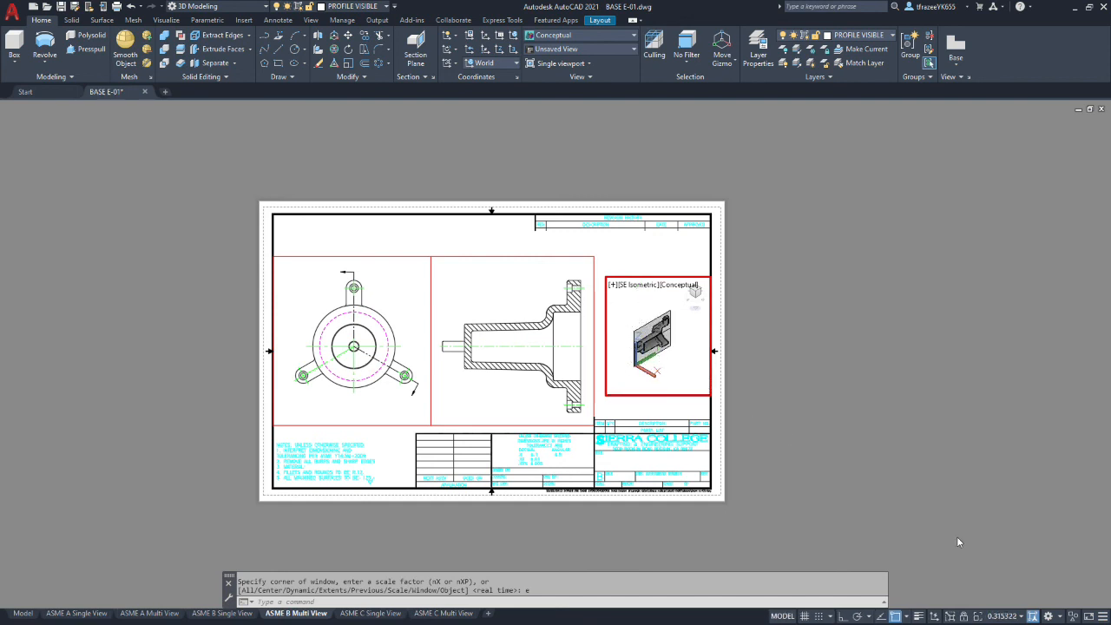
pyautogui.click(1021, 617)
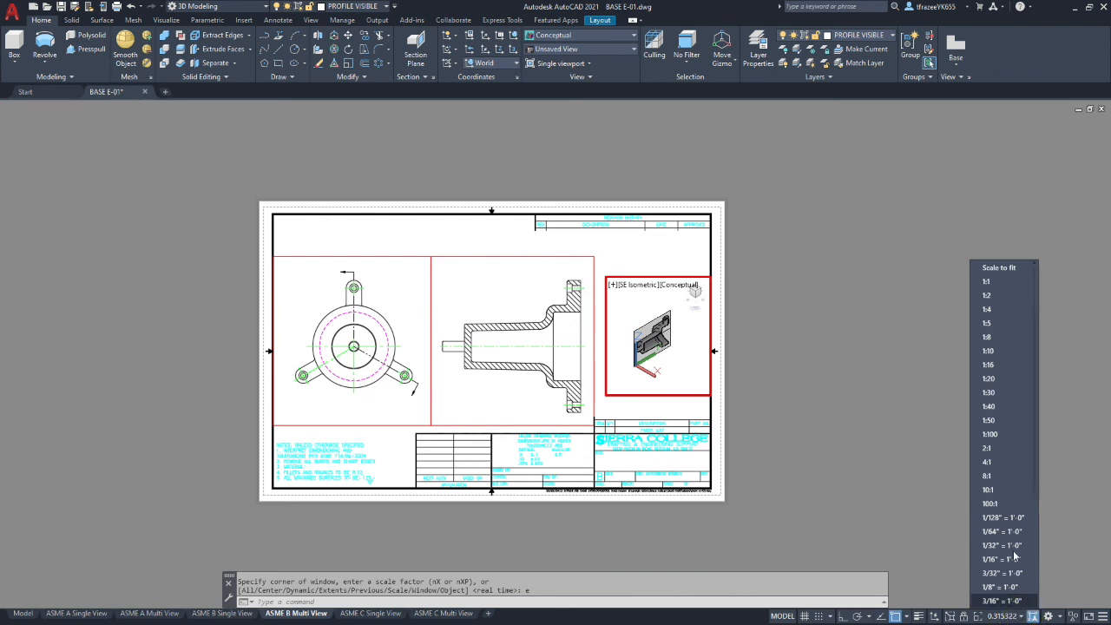
pyautogui.click(999, 295)
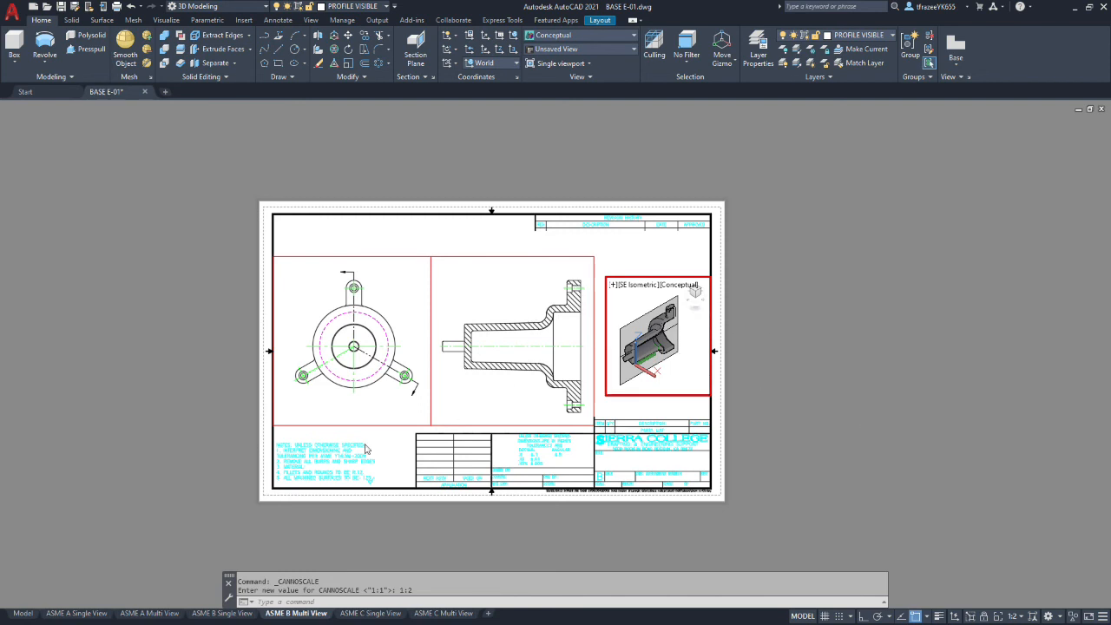
# - In model space, turn off live sectioning on the base's section plane and save the drawing
pyautogui.click(24, 613)
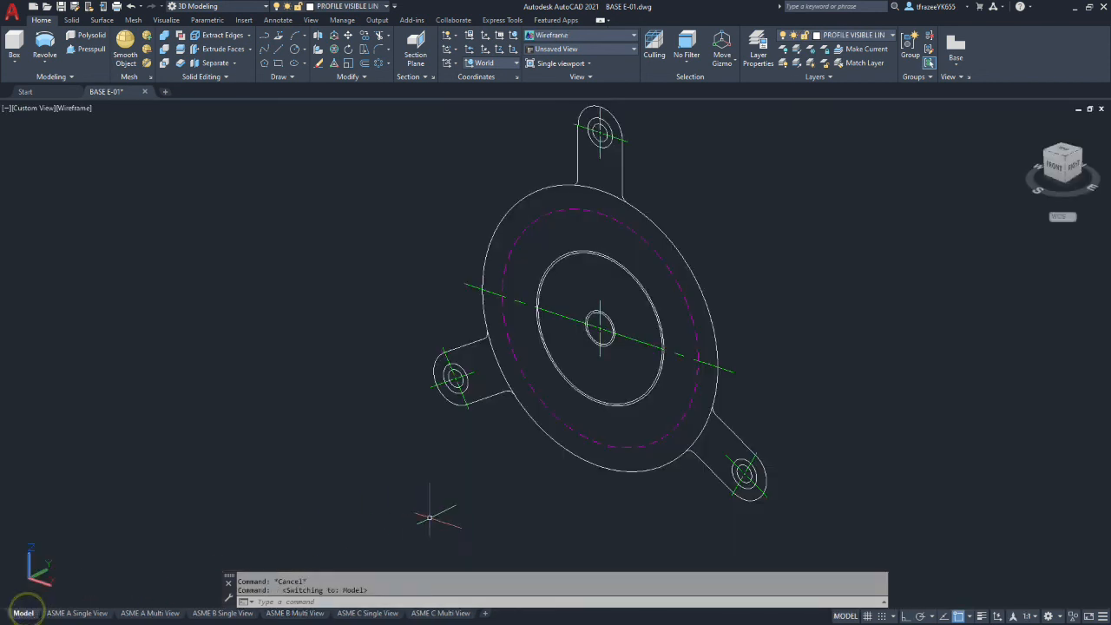
pyautogui.keyDown('shift'); pyautogui.moveTo(307, 443); pyautogui.dragTo(387, 406, button='middle'); pyautogui.keyUp('shift')
pyautogui.scroll(4, 387, 407)
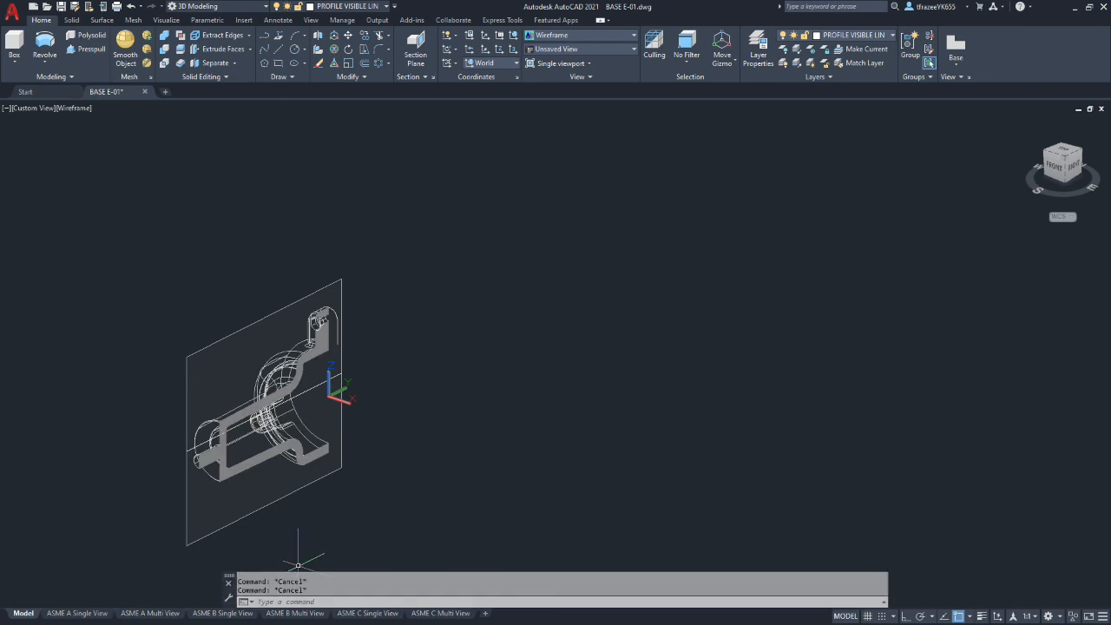
pyautogui.doubleClick(185, 503)
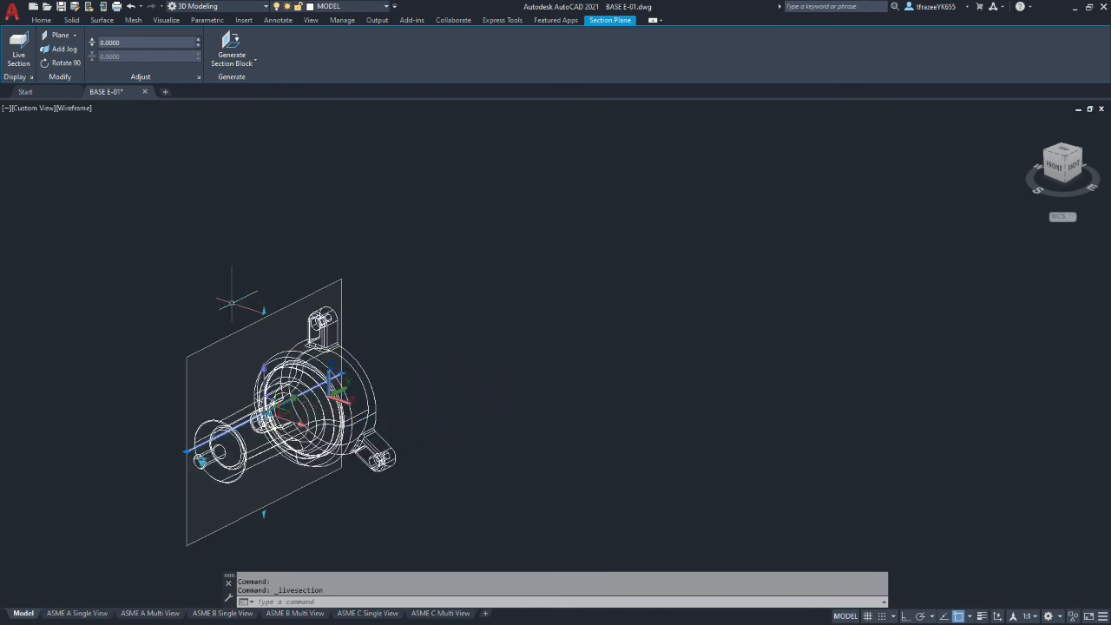
pyautogui.click(61, 6)
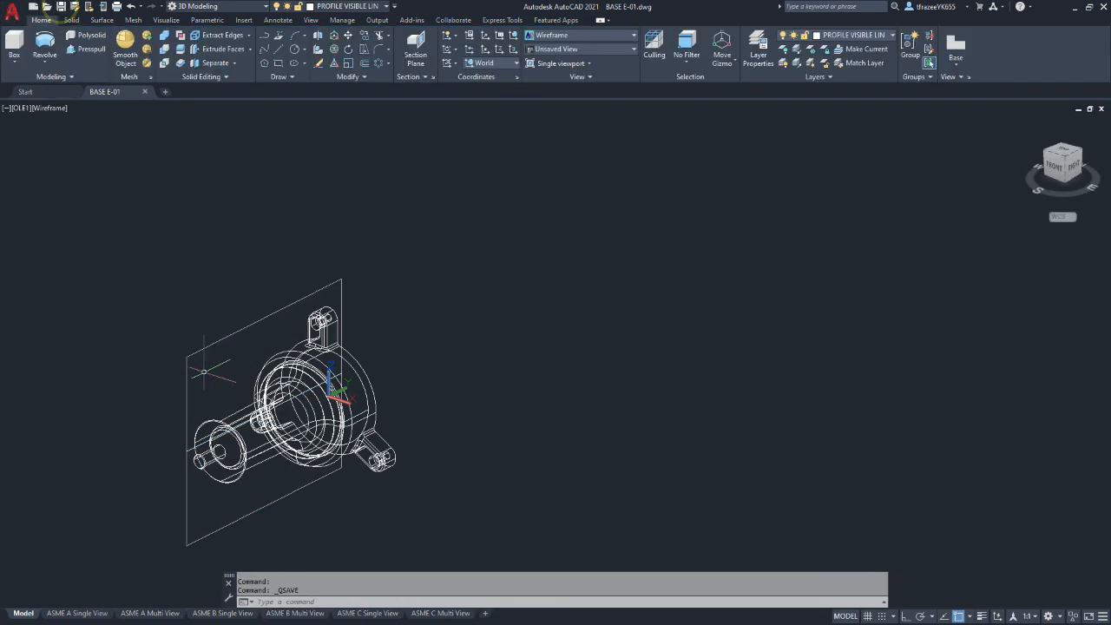
# - Move the section plane object to the CONST layer
pyautogui.click(276, 500)
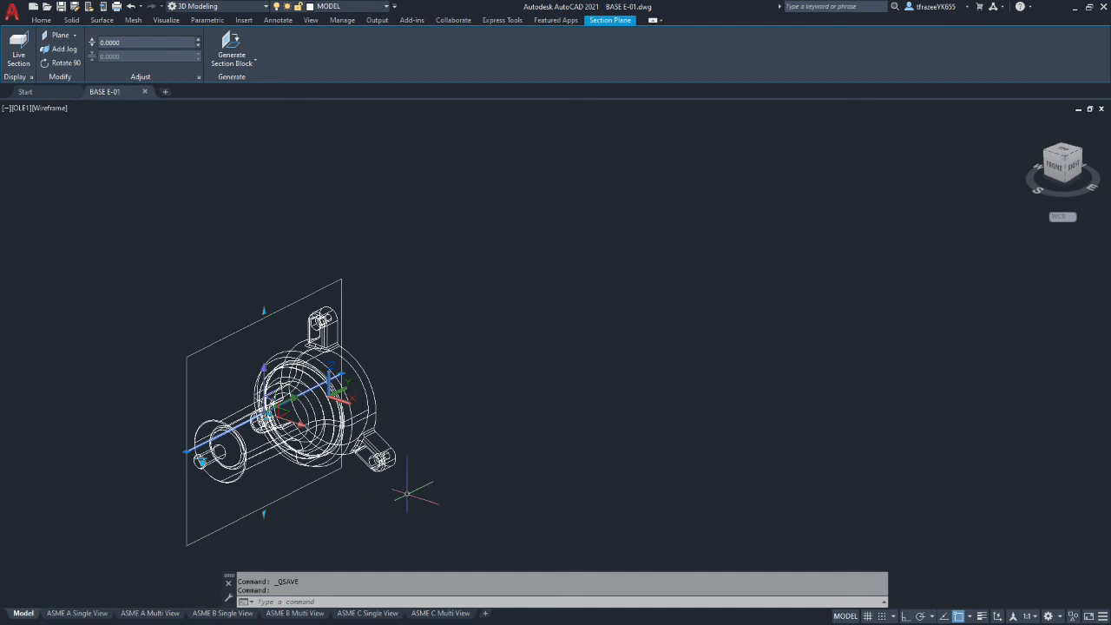
pyautogui.press('Escape')
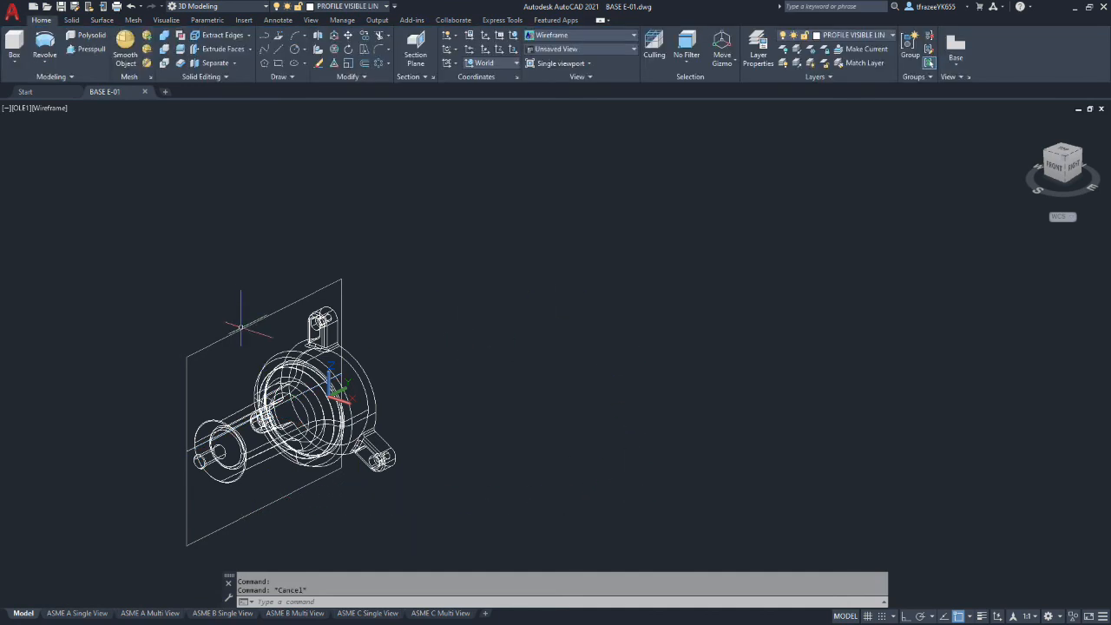
pyautogui.click(241, 329)
pyautogui.press('Escape')
pyautogui.click(185, 356)
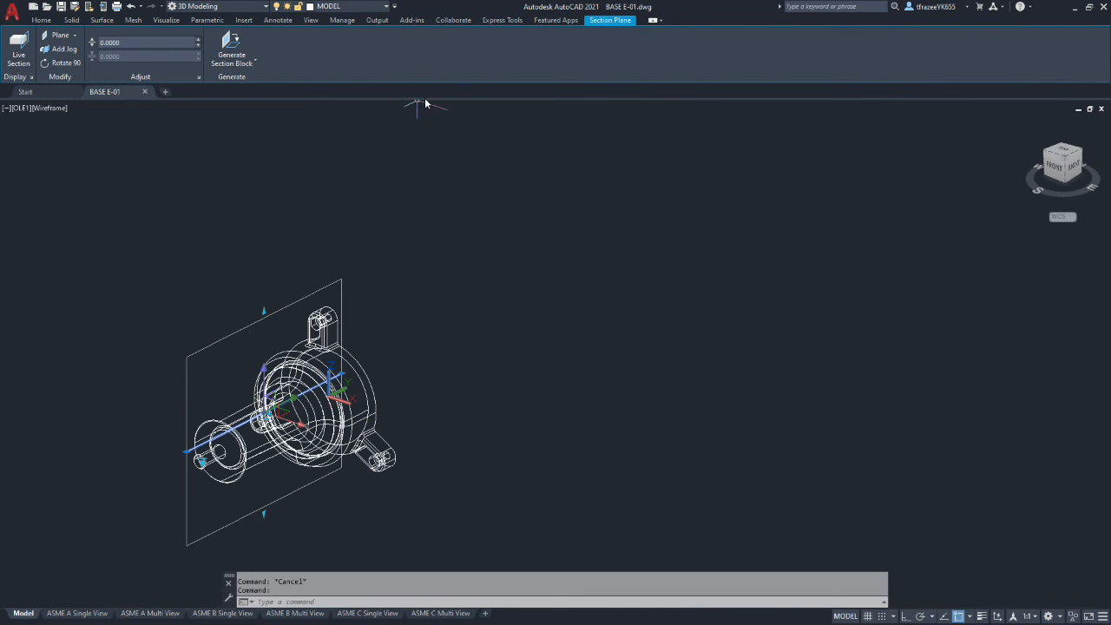
pyautogui.click(41, 19)
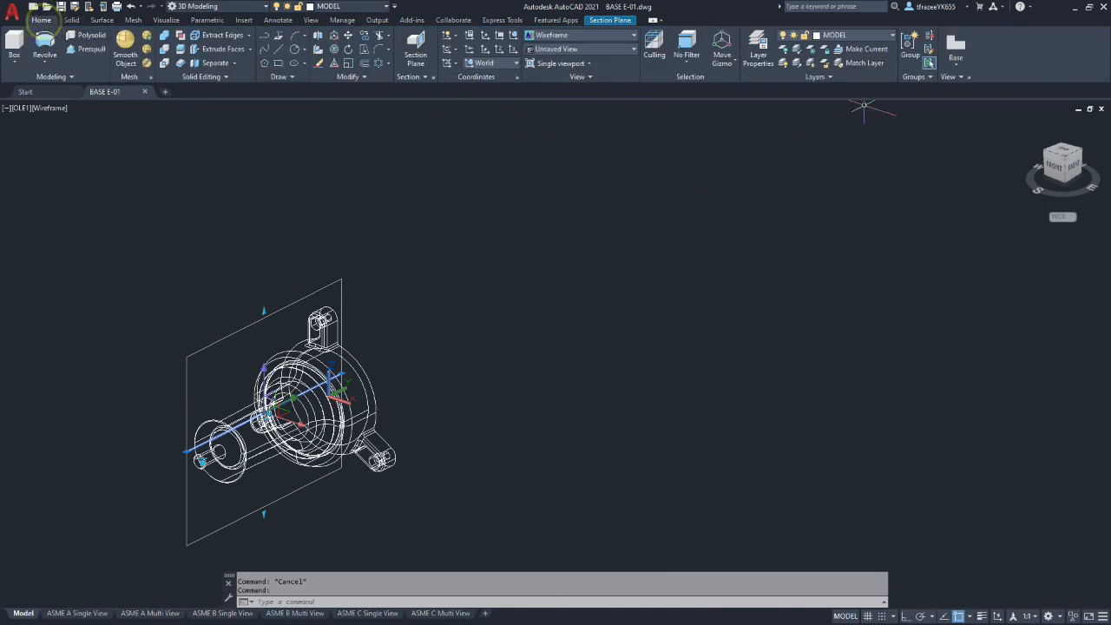
pyautogui.click(893, 36)
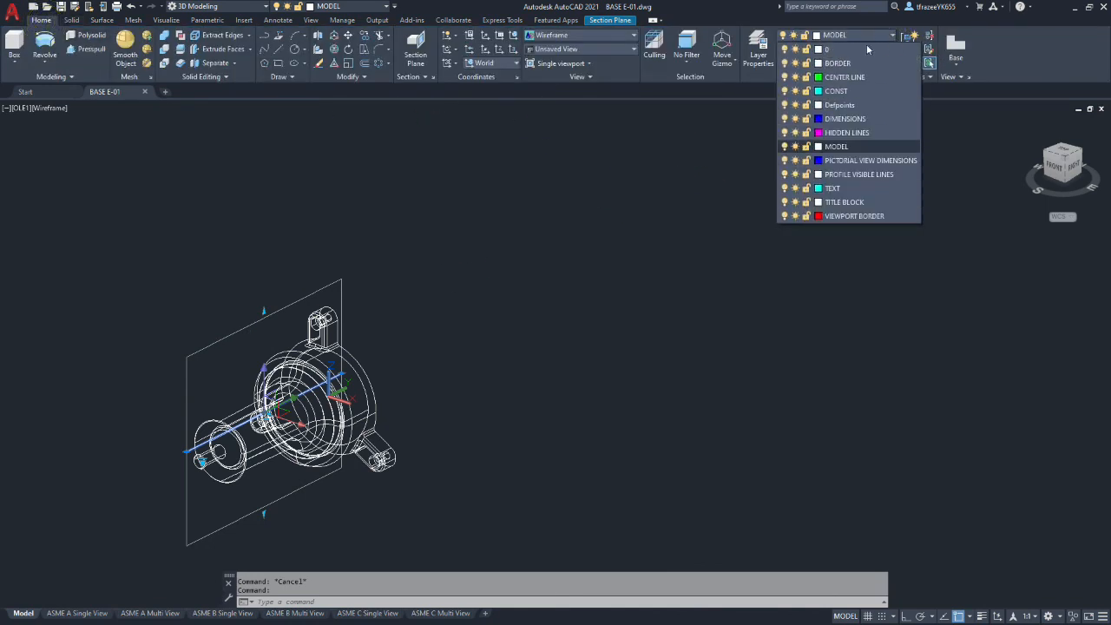
pyautogui.click(848, 91)
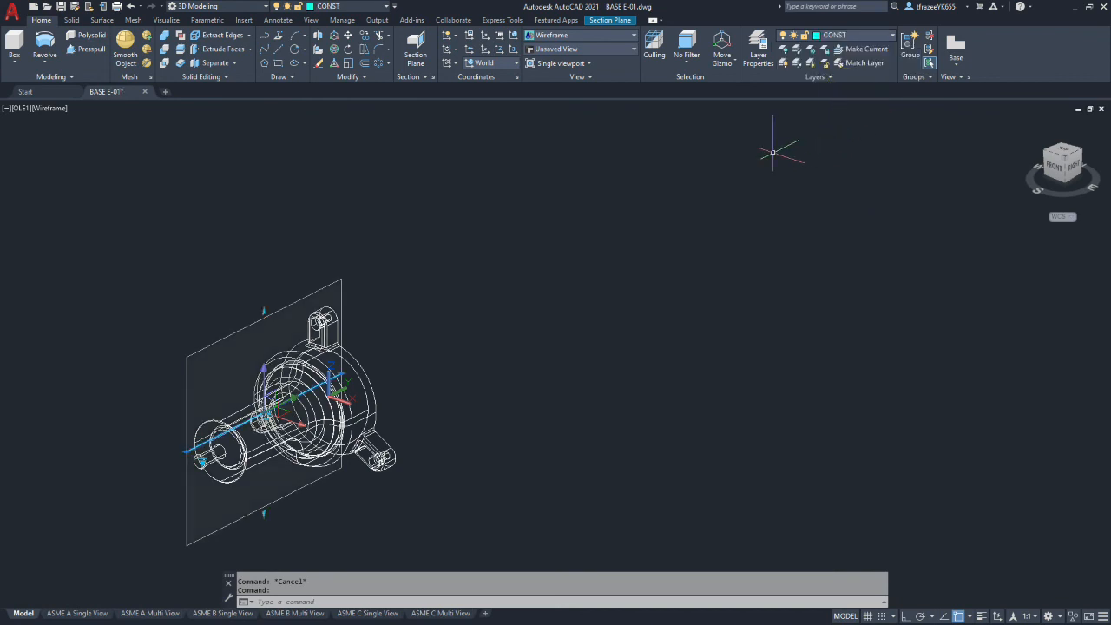
# - Turn off the CONST layer to hide the section plane
pyautogui.click(891, 38)
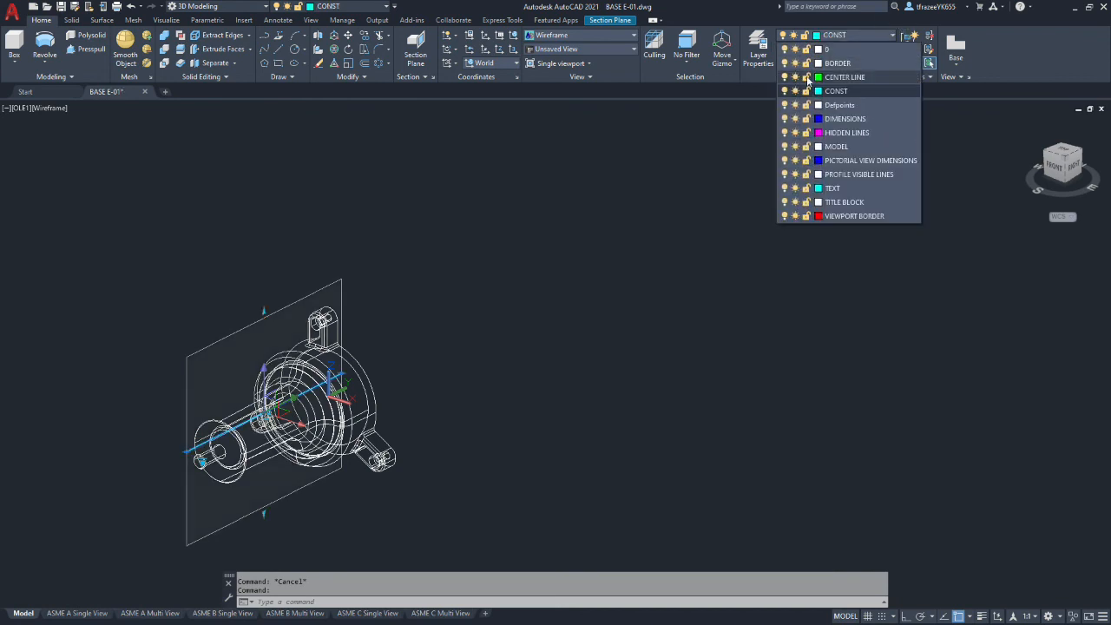
pyautogui.click(784, 90)
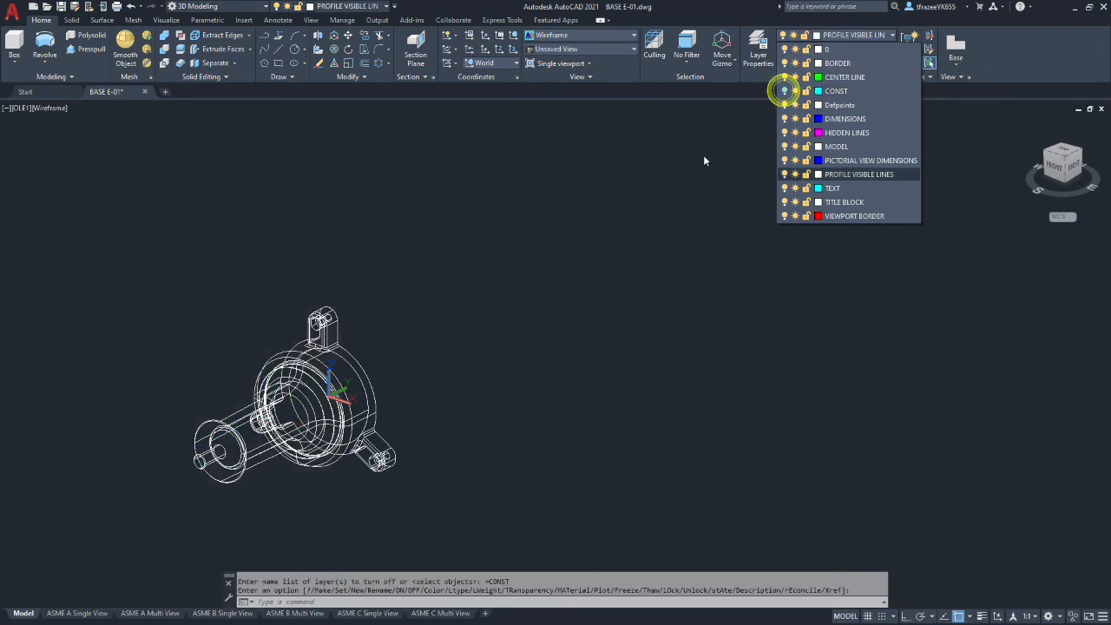
pyautogui.press('Escape')
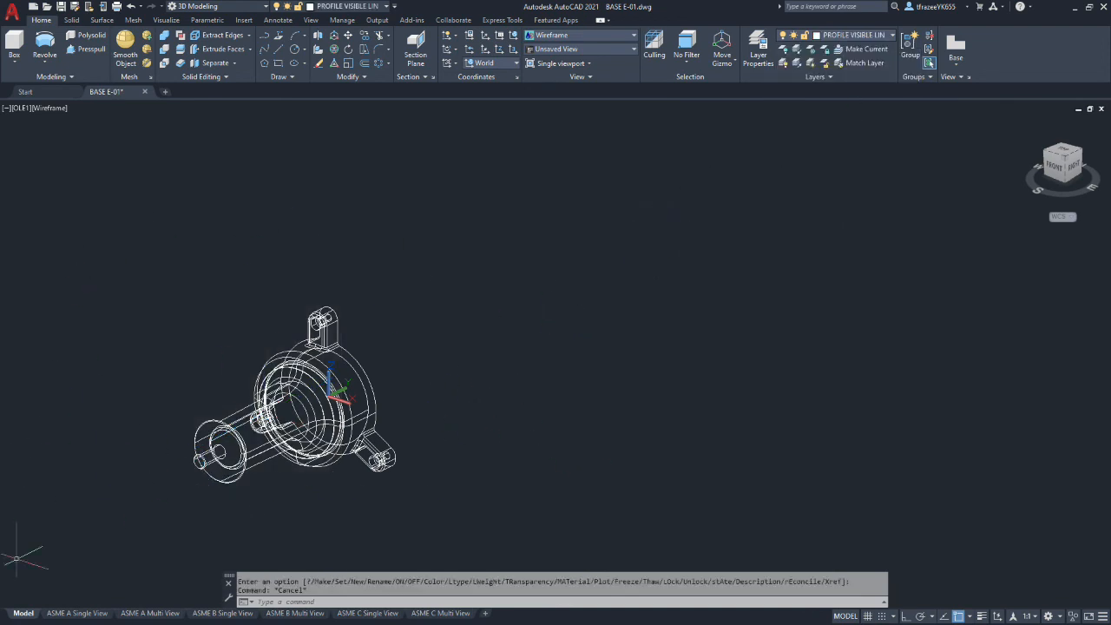
# - Return to the ASME B Multi View layout and leave the isometric viewport for paper space
pyautogui.click(296, 613)
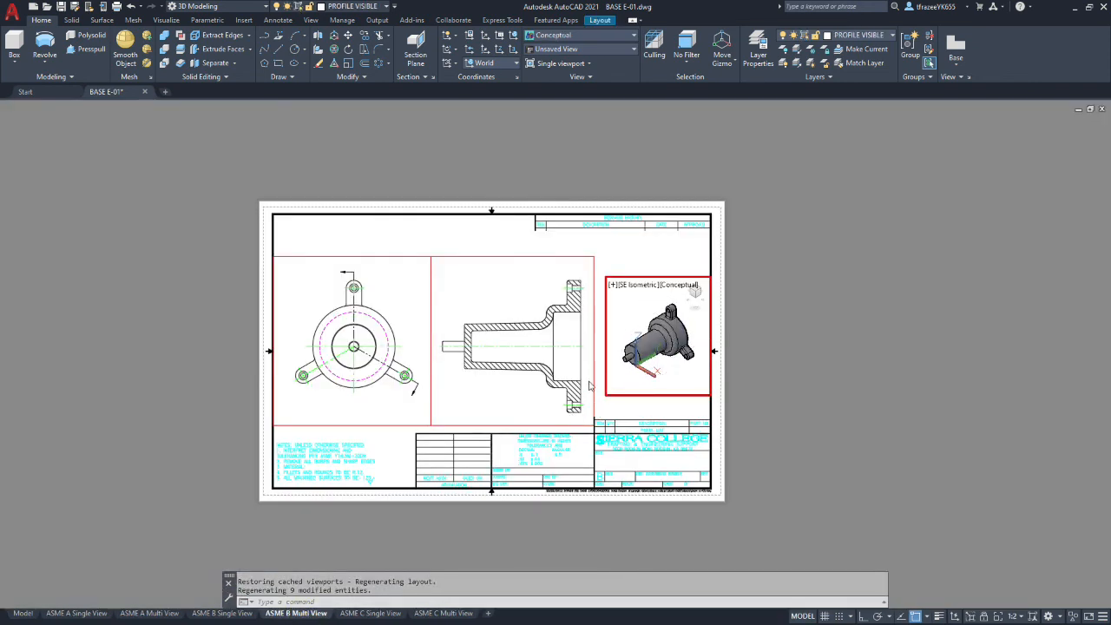
pyautogui.doubleClick(616, 248)
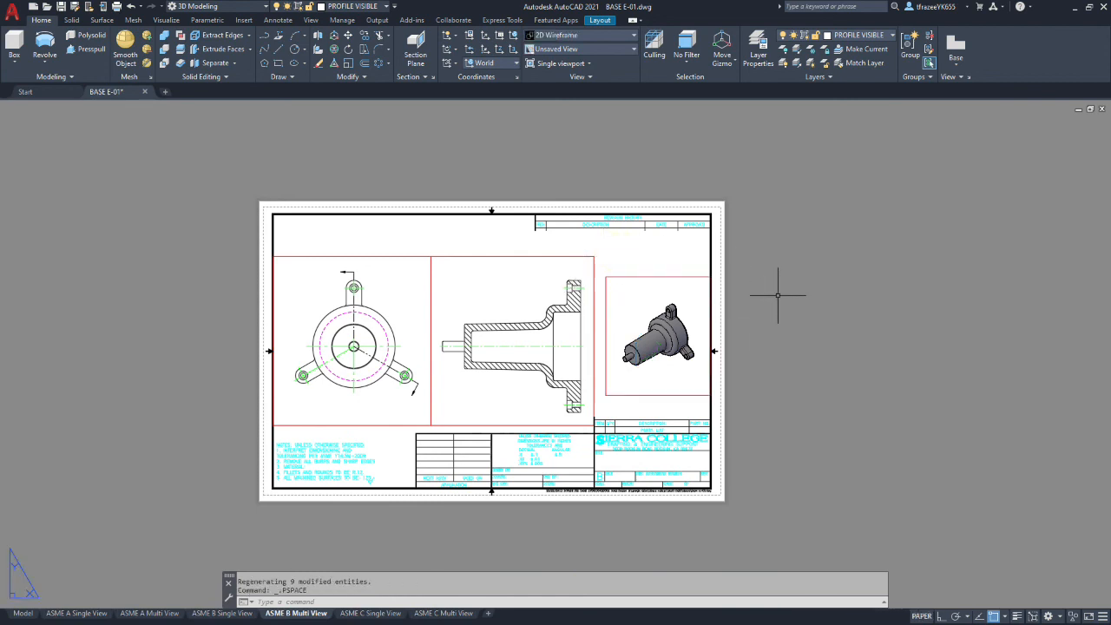
pyautogui.doubleClick(651, 296)
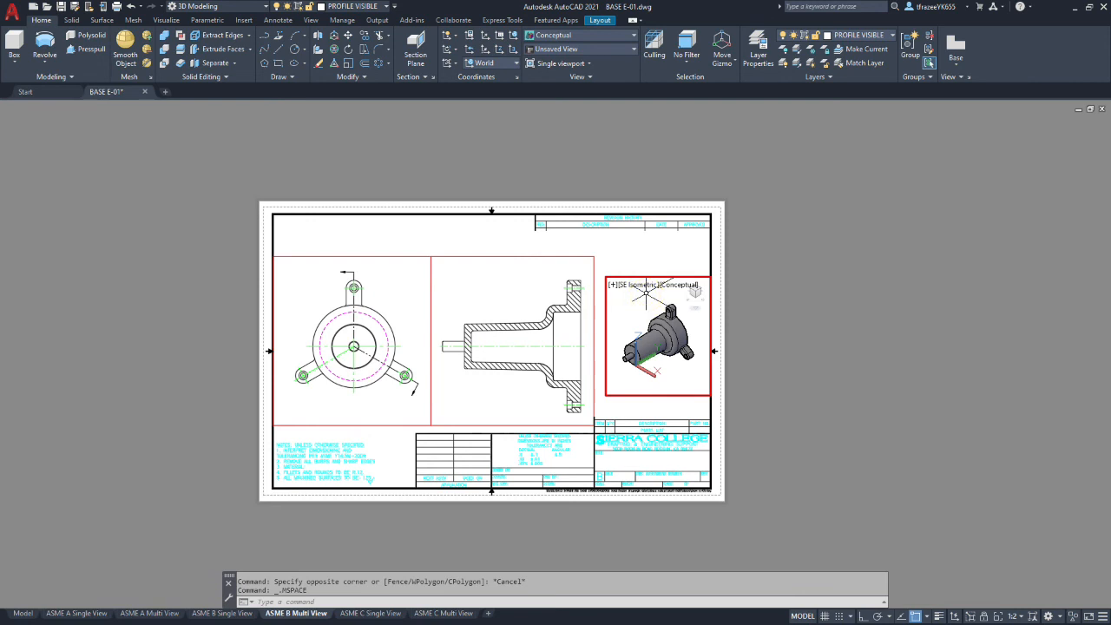
pyautogui.doubleClick(633, 248)
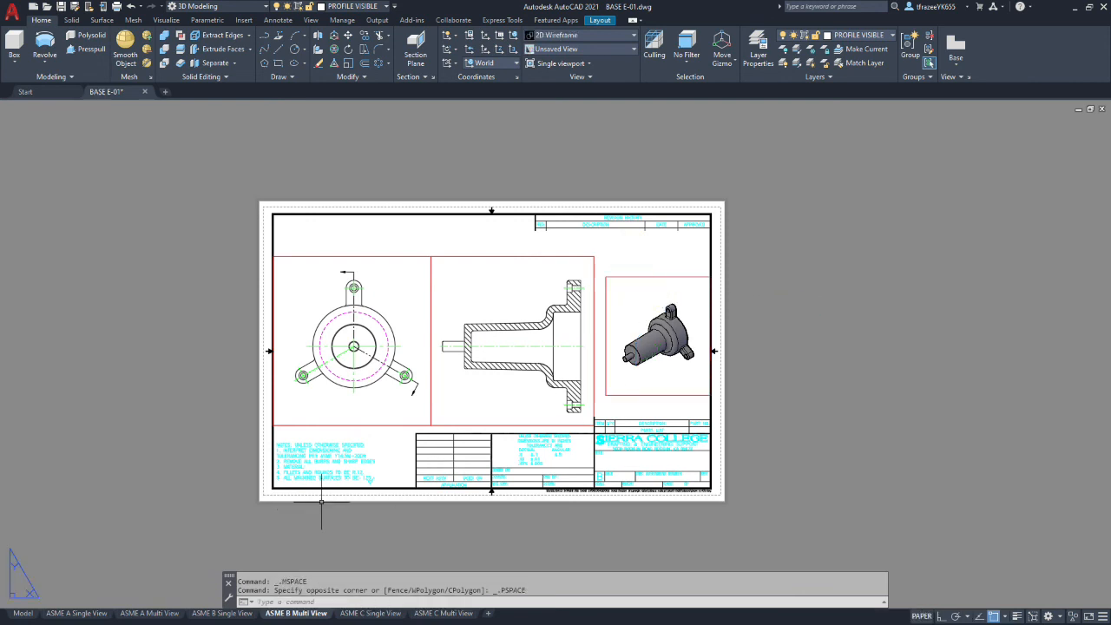